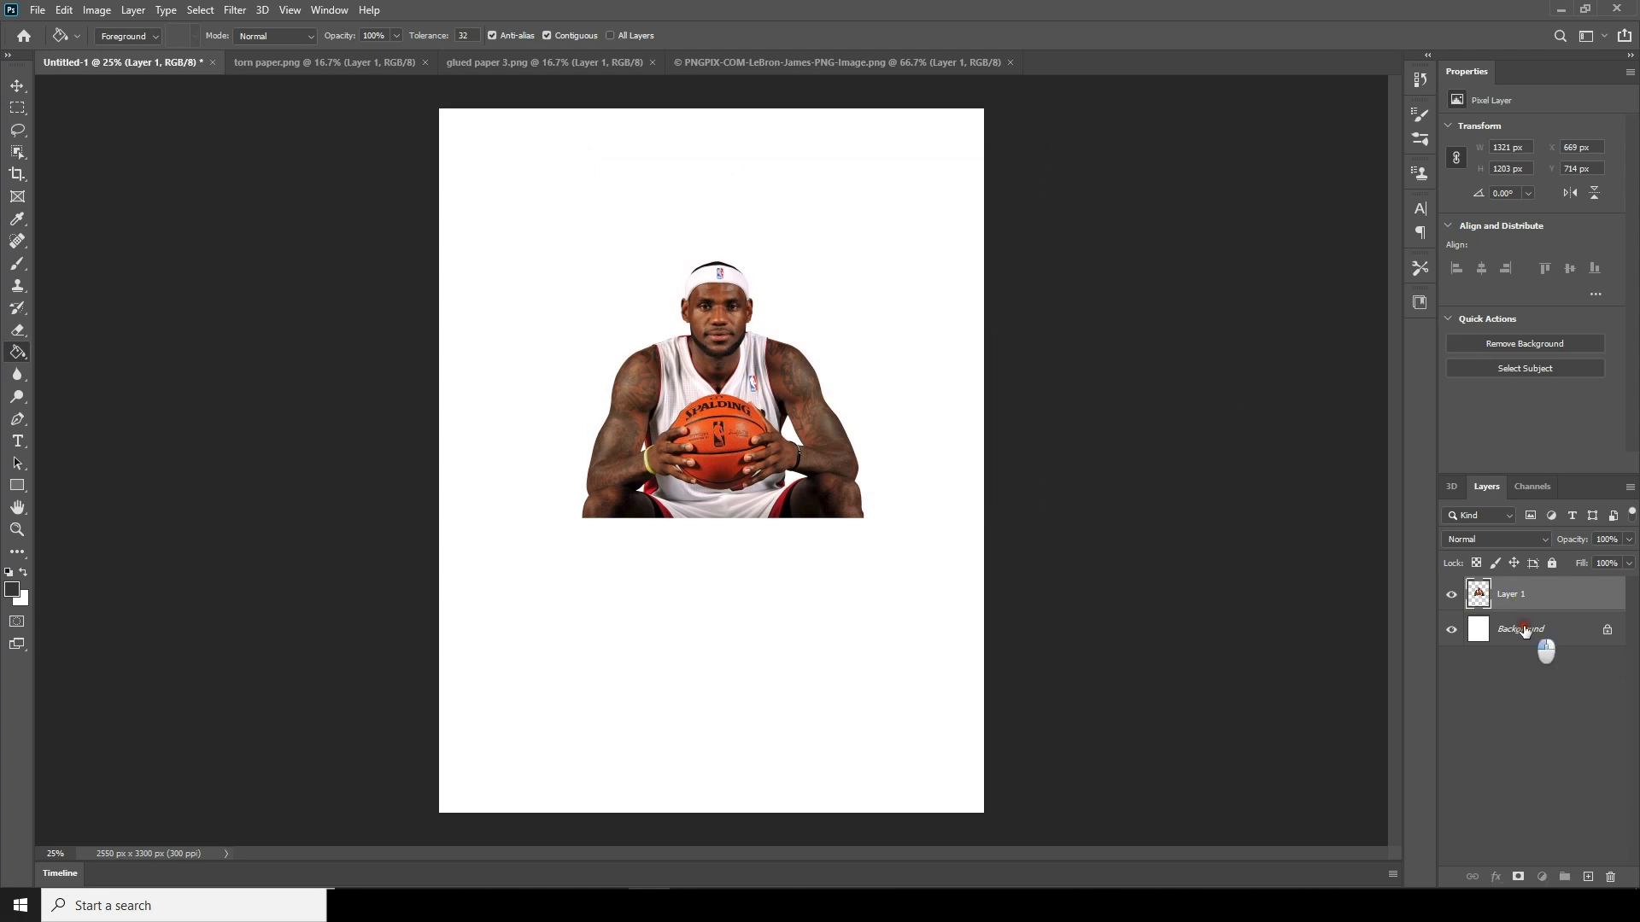
Fill the Background layer behind the basketball player with the dark grey foreground color.
click(613, 282)
click(17, 86)
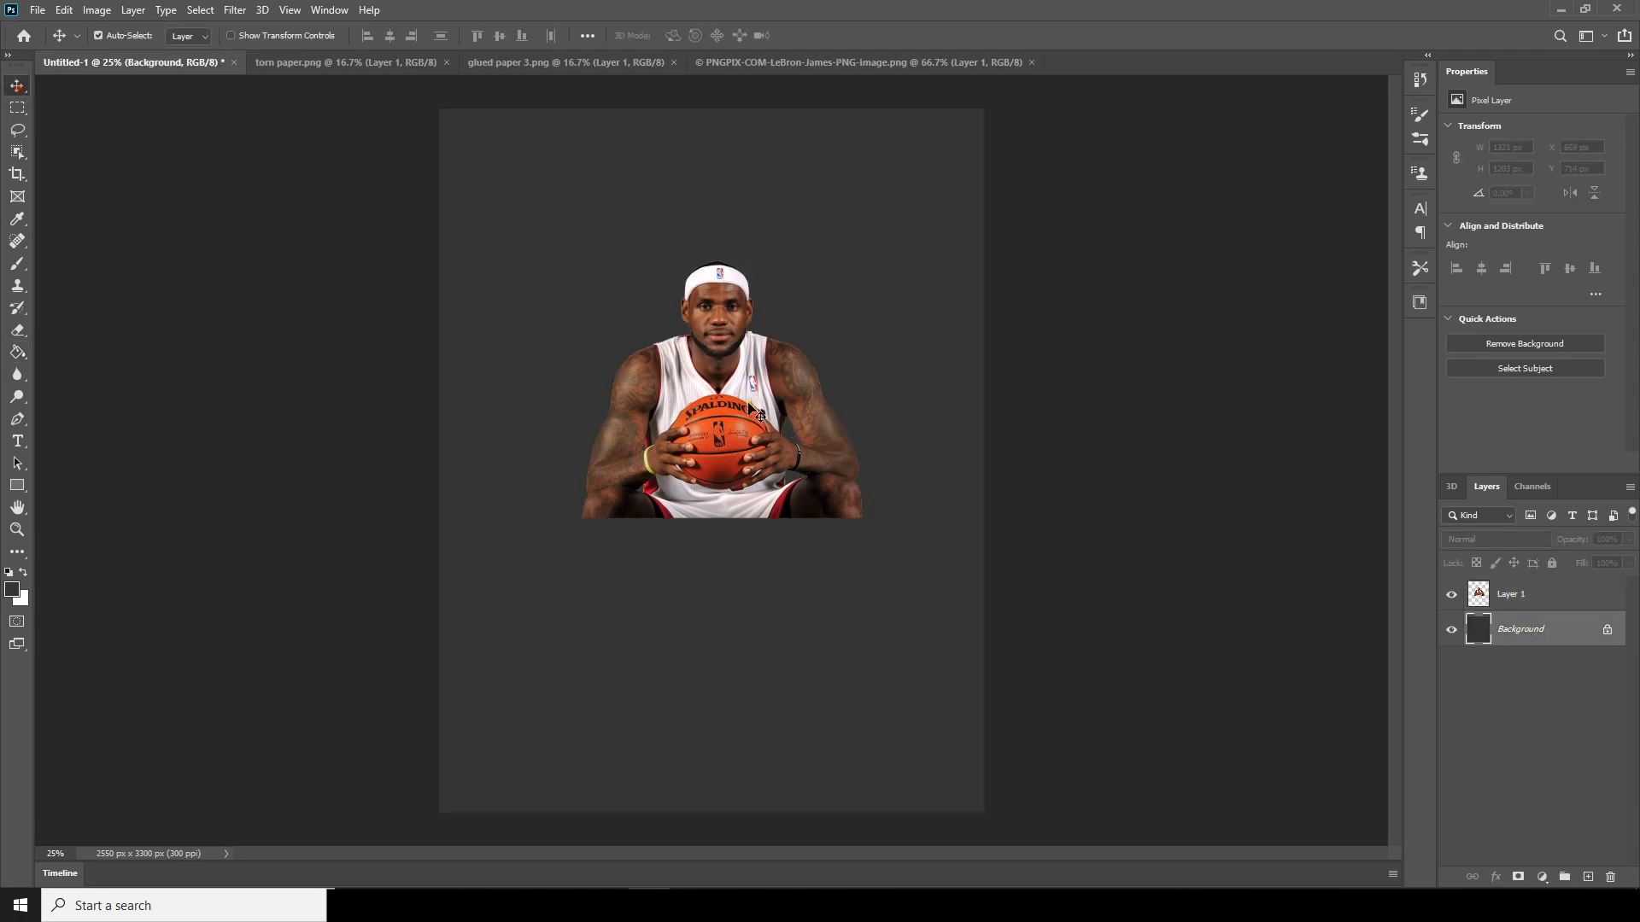
Scale the basketball player layer up proportionally from its center to about 2193 × 2035 px.
click(784, 433)
click(1530, 600)
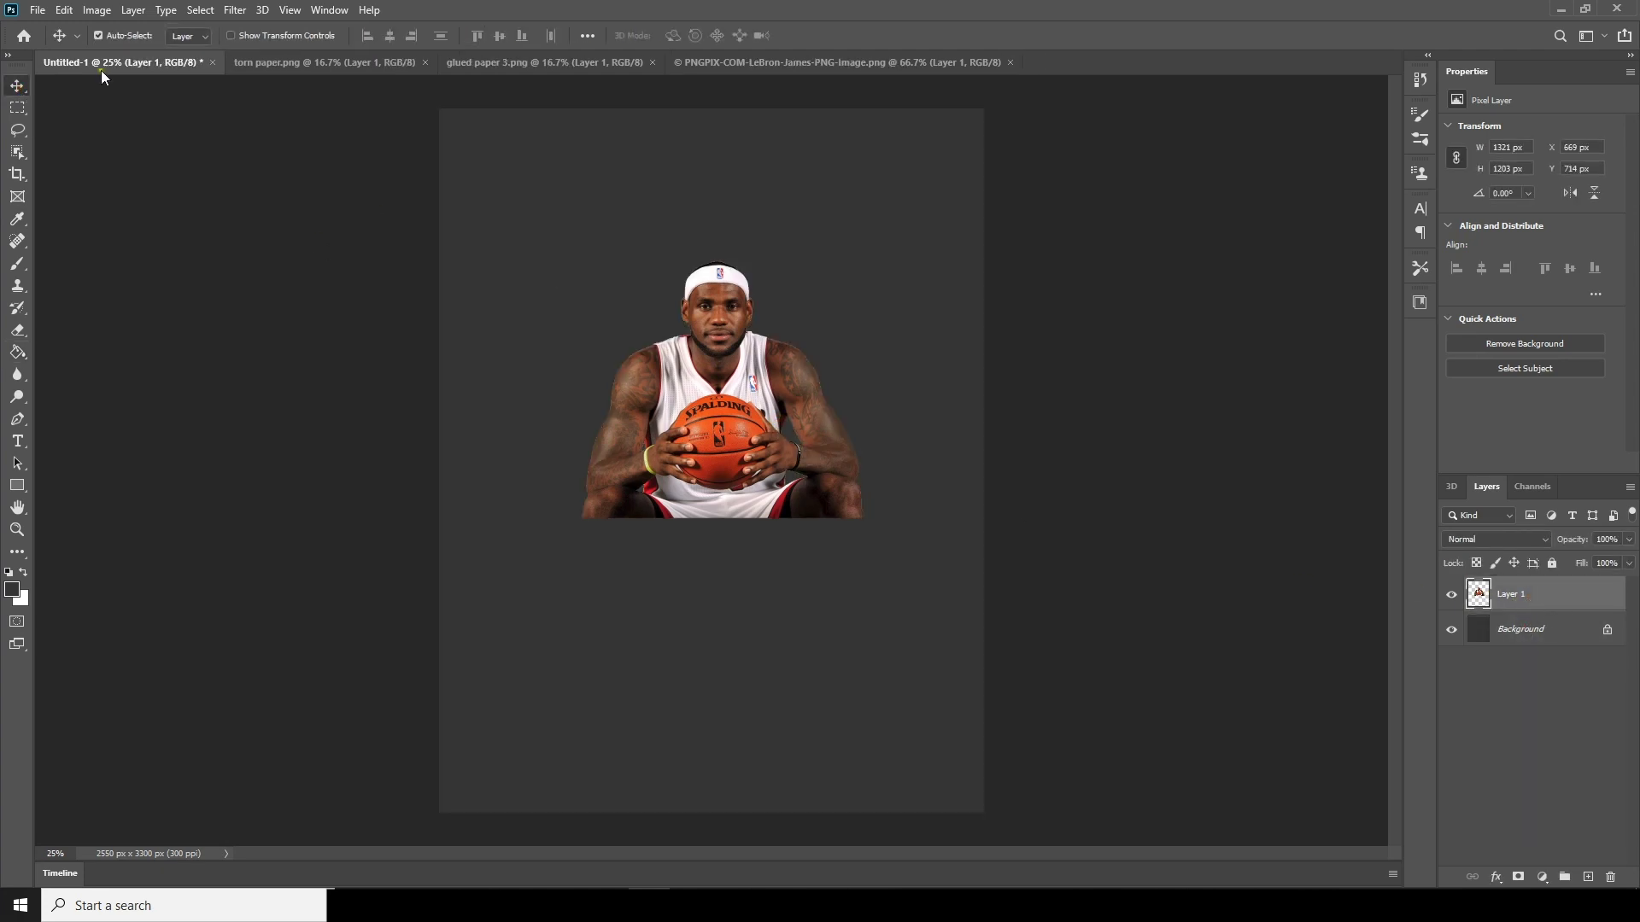
click(64, 10)
click(107, 361)
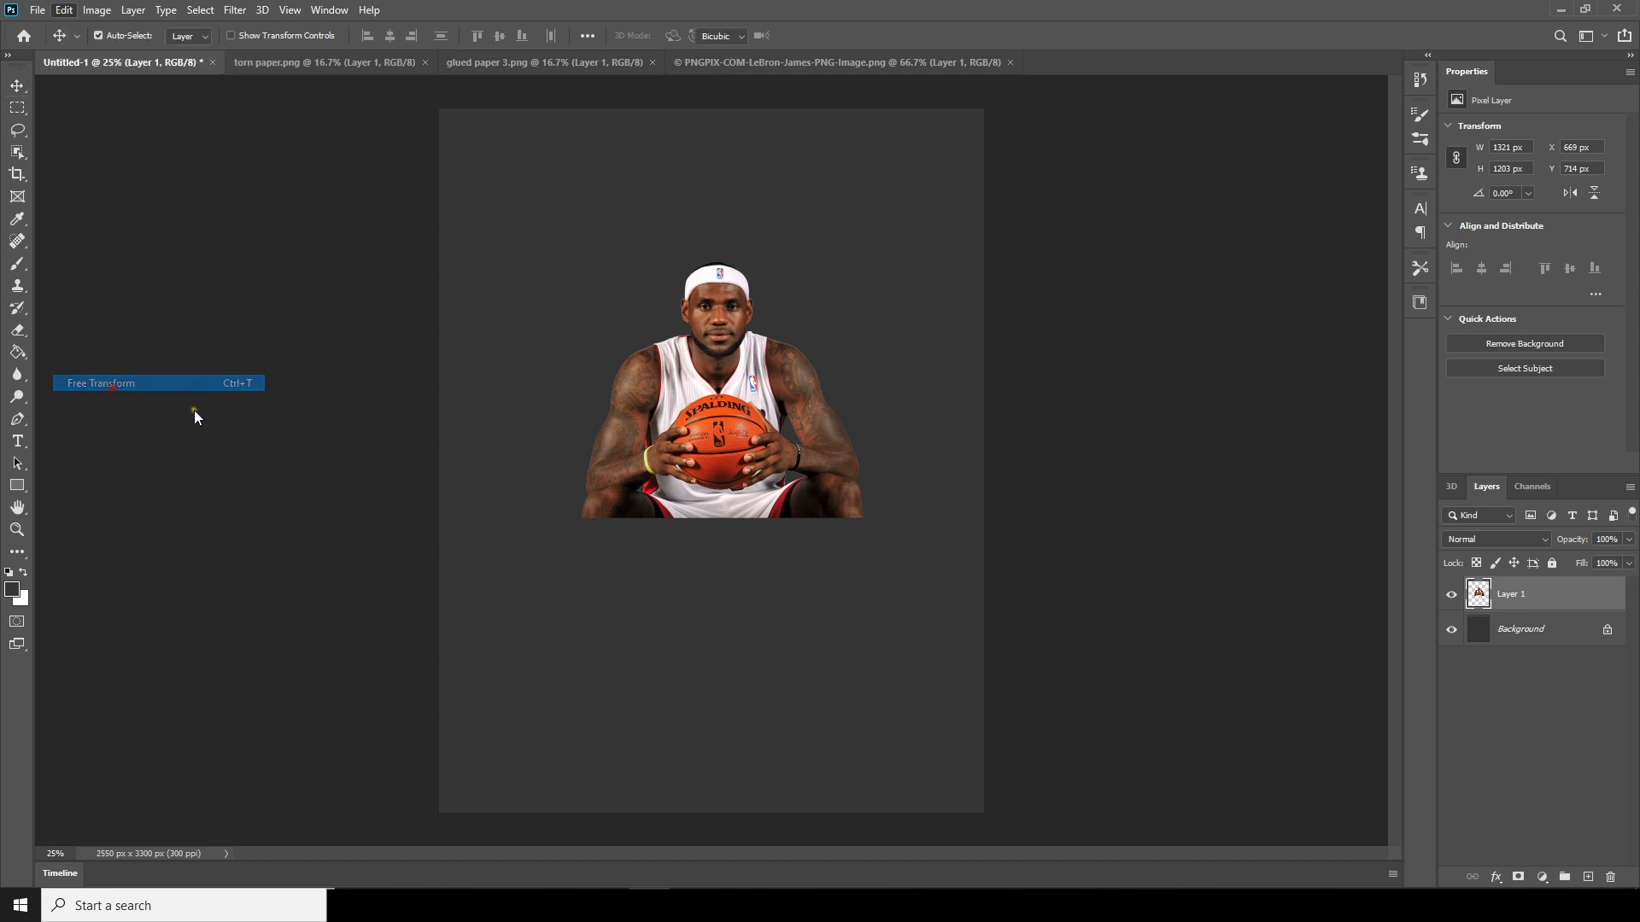
drag(863, 517, 956, 608)
key(Return)
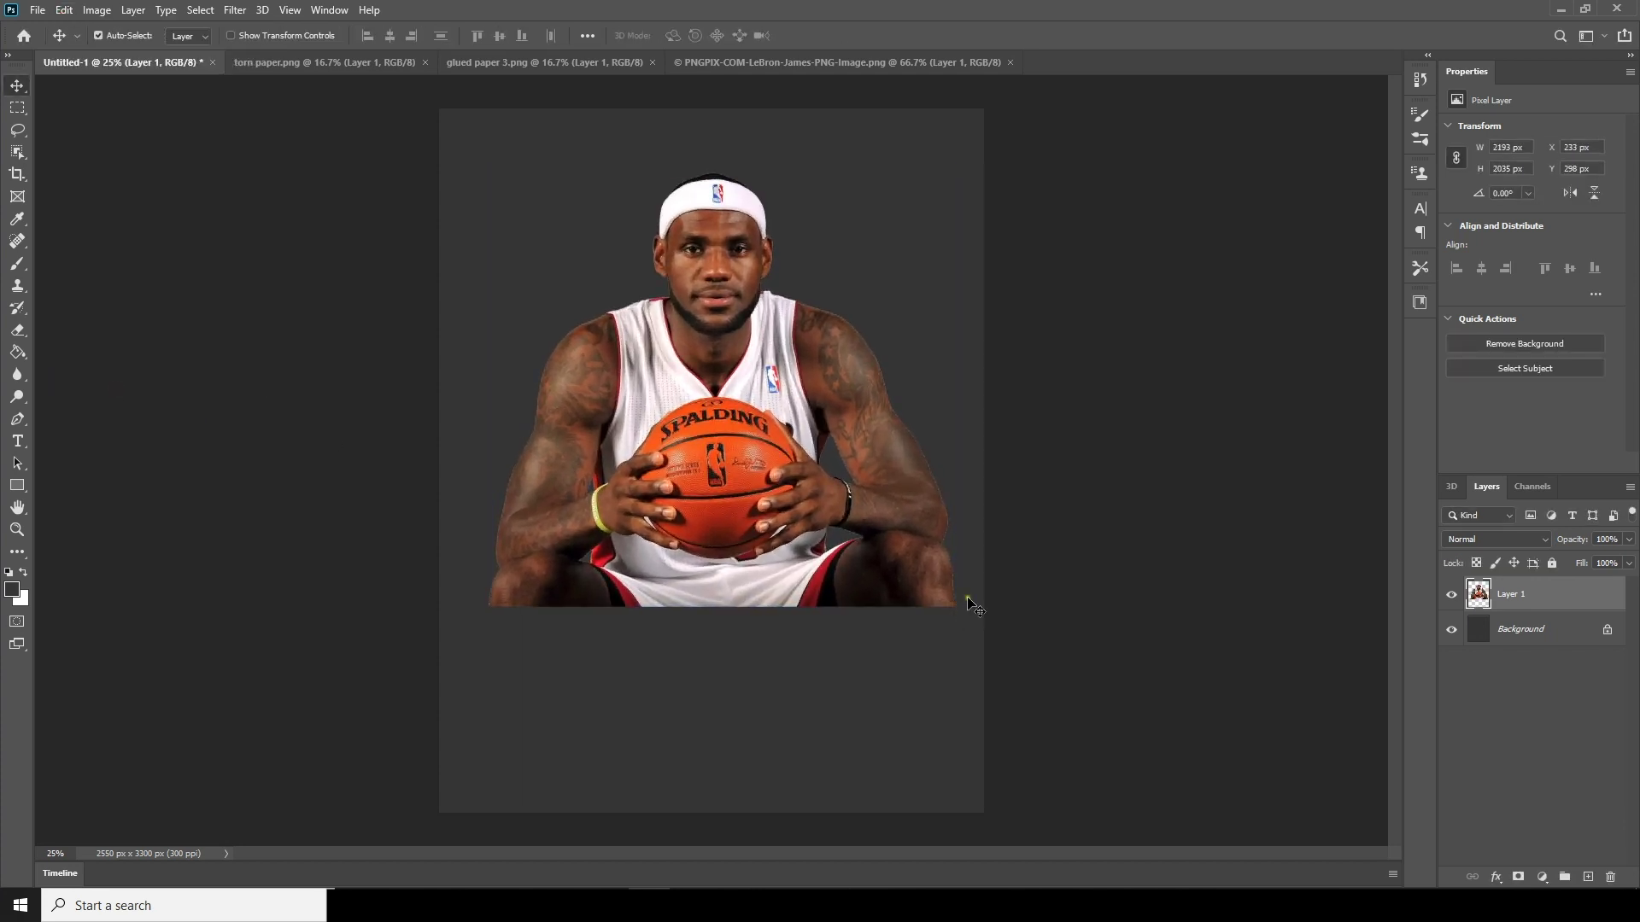
Copy the paper strip from torn paper.png into the Untitled-1 document, over the basketball player.
click(527, 63)
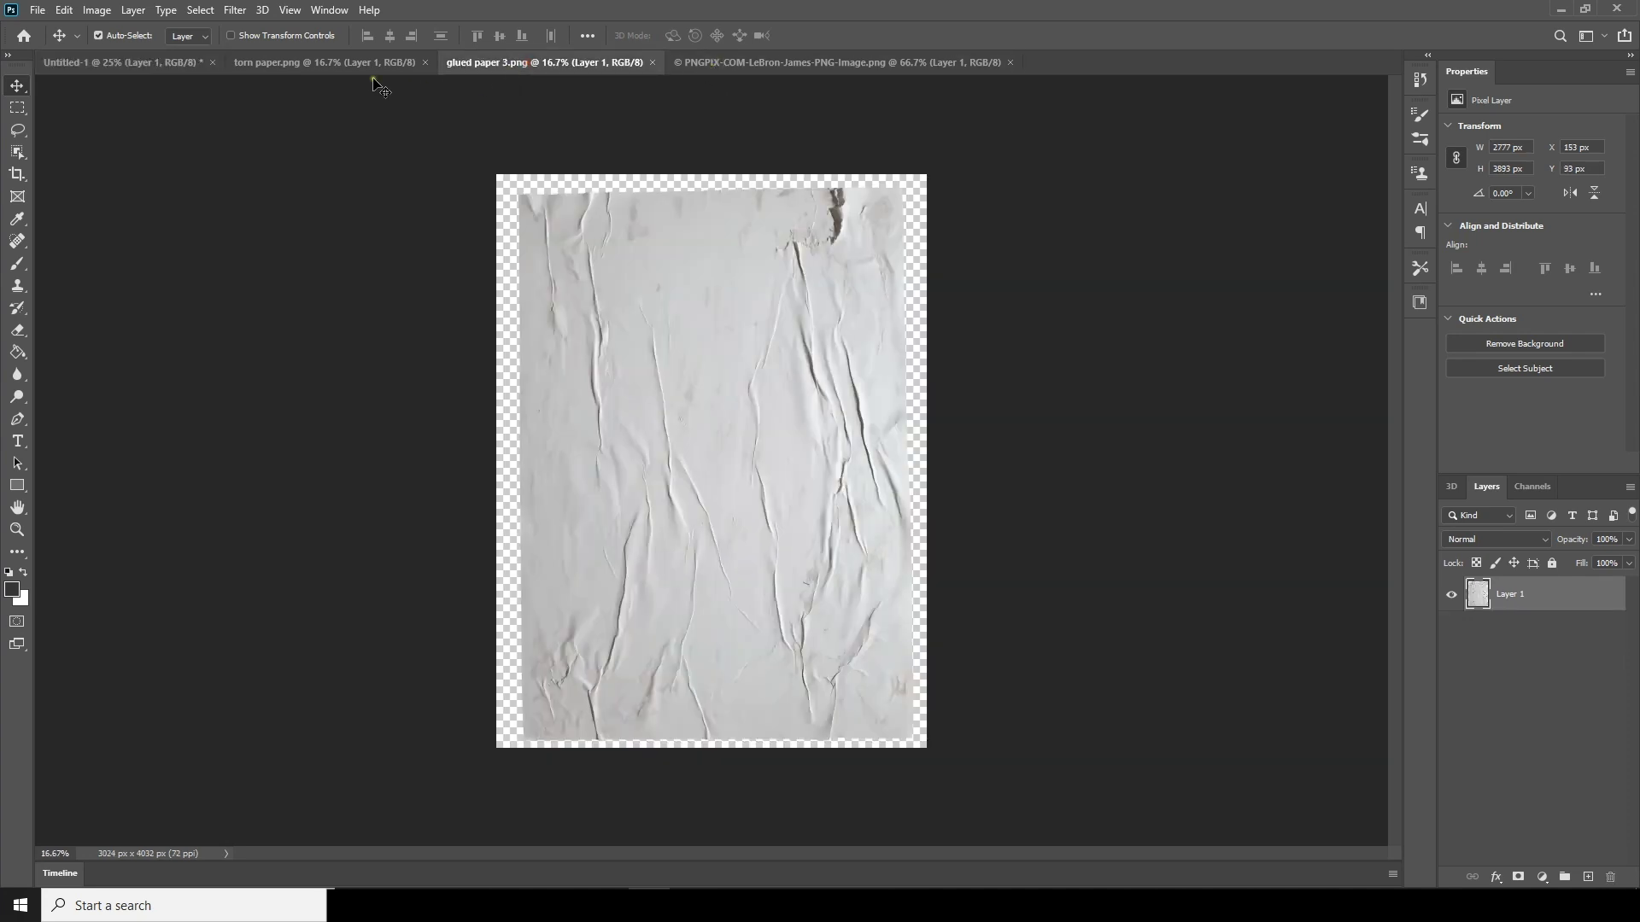
click(378, 64)
drag(718, 279, 731, 435)
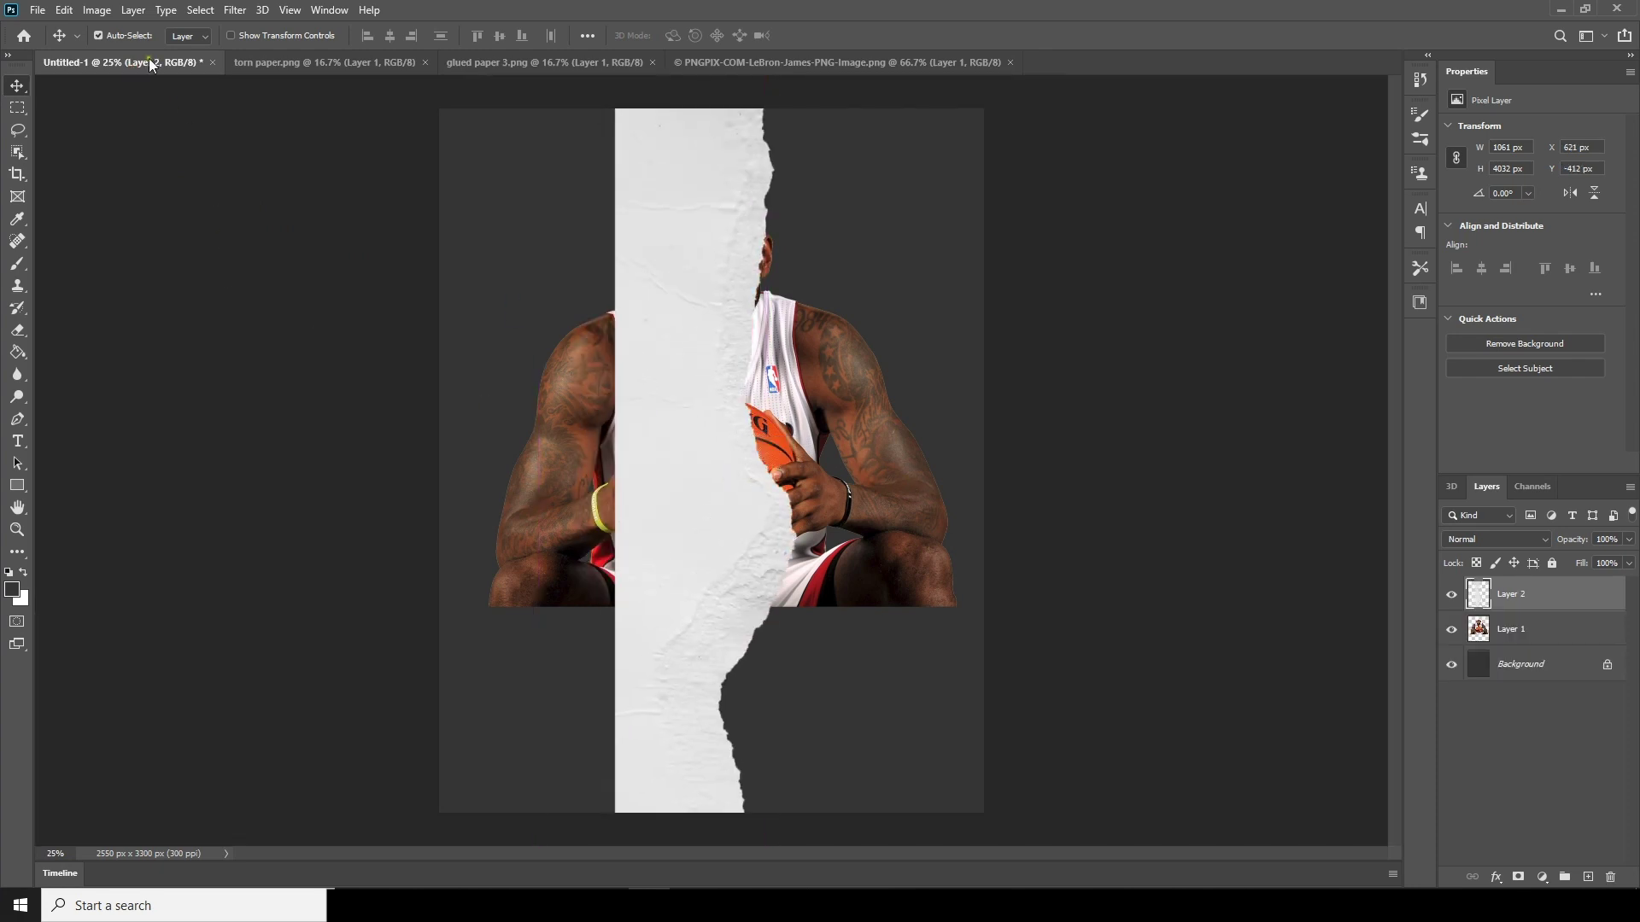
Shrink the torn paper strip and rotate it about 69° so it crosses the player's lower body diagonally, torn edge facing down.
click(64, 10)
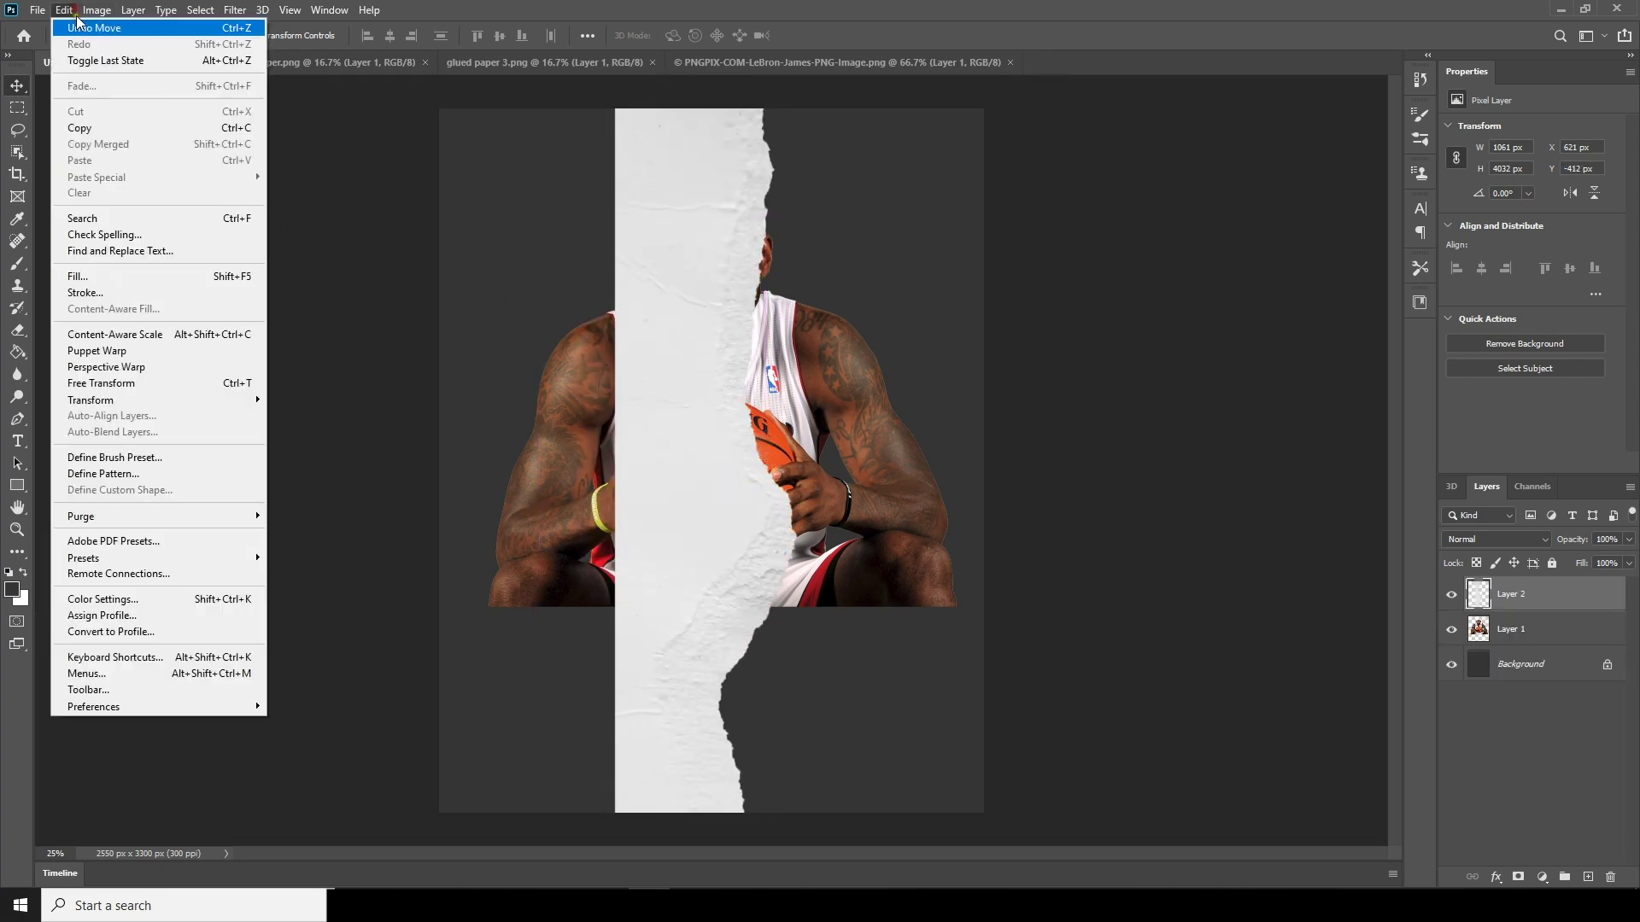
click(129, 383)
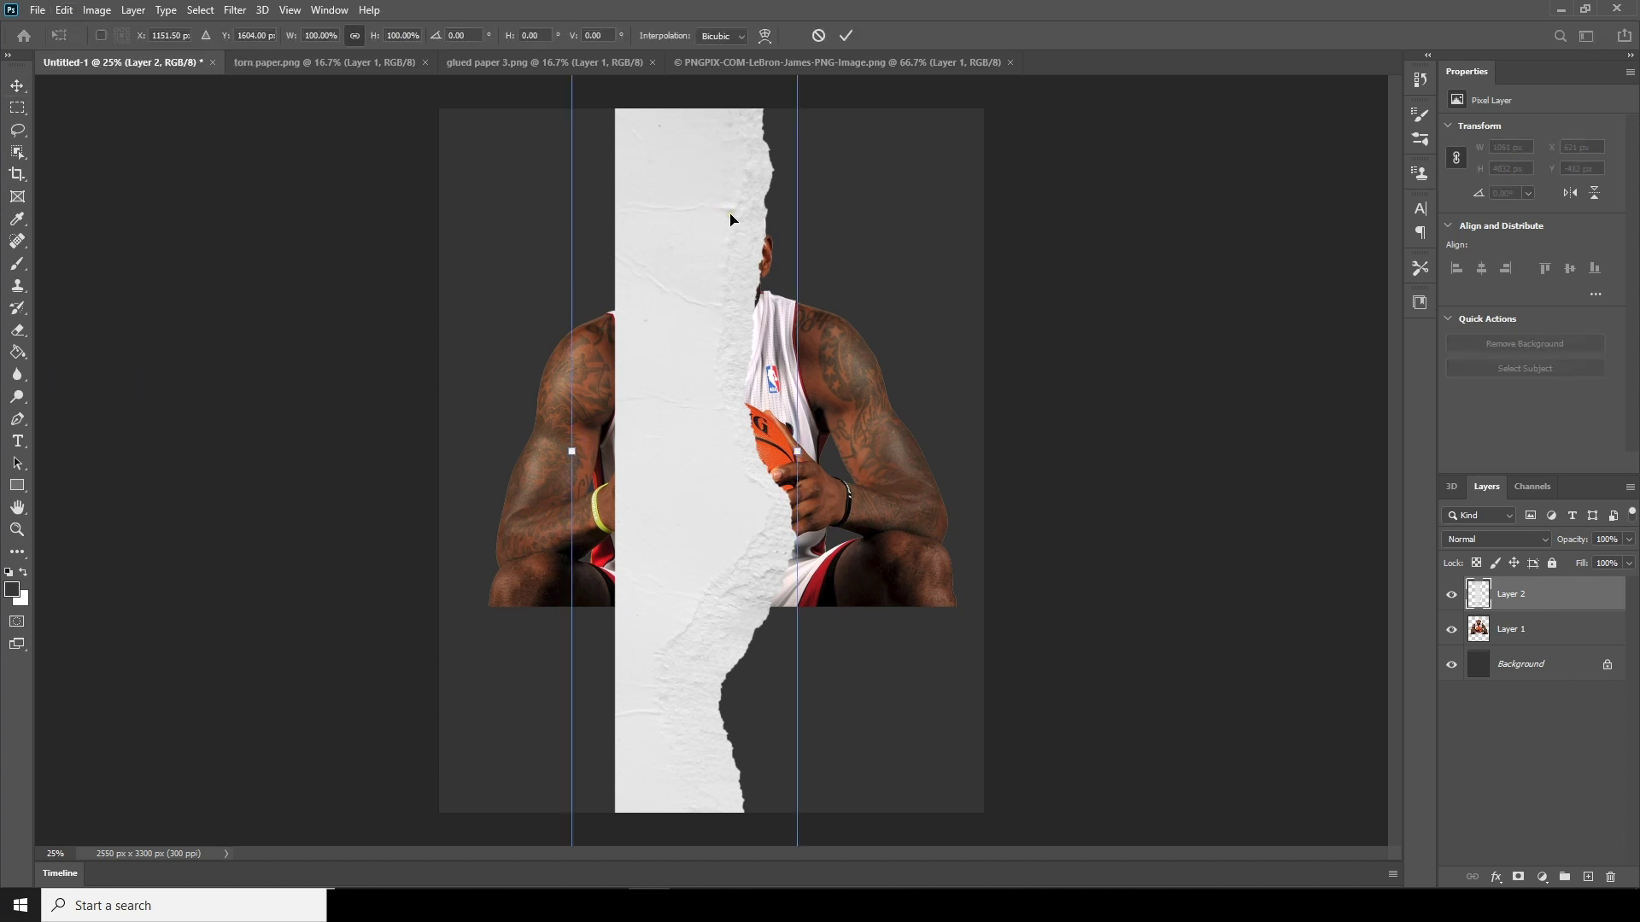
key(ctrl+minus)
click(772, 167)
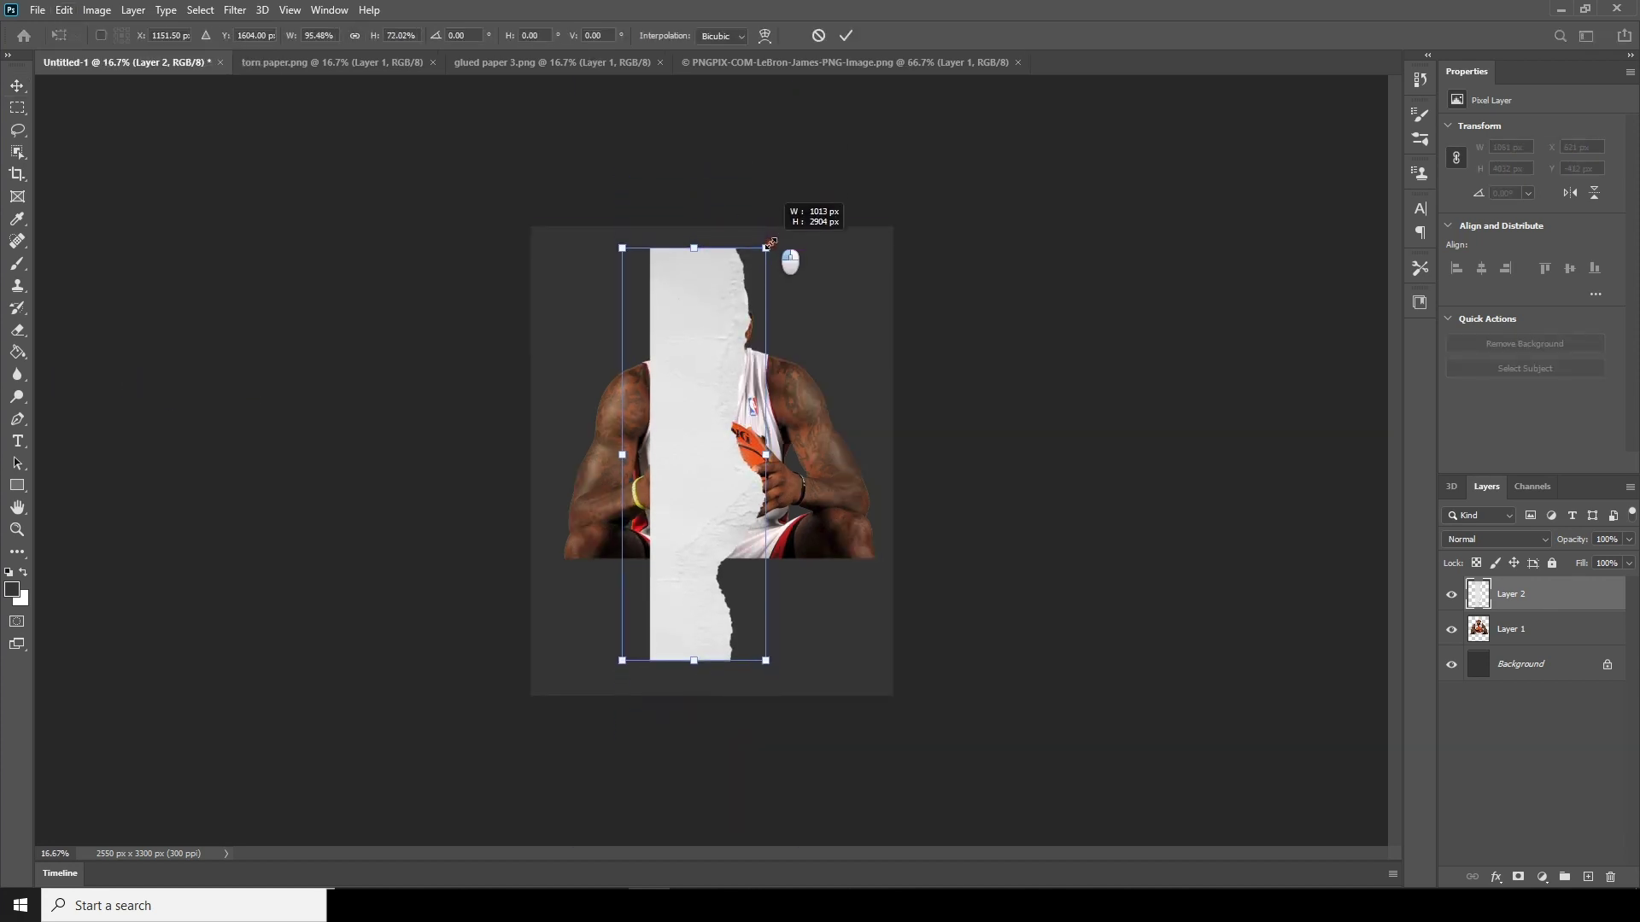
drag(771, 168, 834, 477)
drag(1029, 479, 1030, 476)
drag(849, 472, 854, 484)
key(Return)
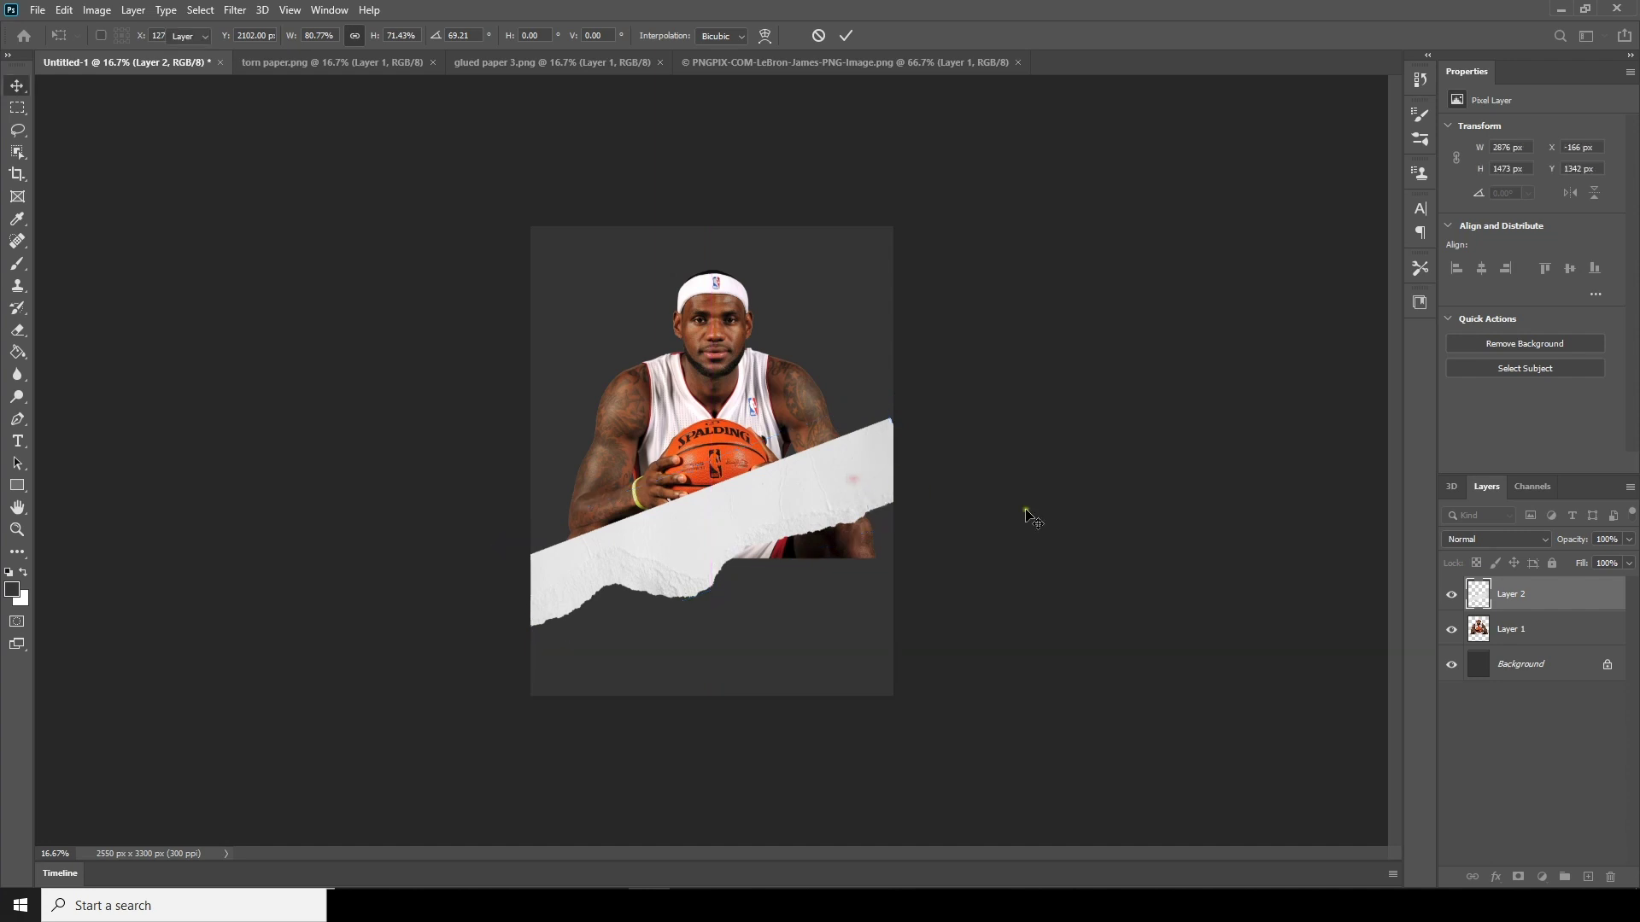
Enlarge the diagonal torn paper strip slightly to about 3020 × 1581 px.
key(ctrl+t)
drag(916, 625, 920, 630)
key(Return)
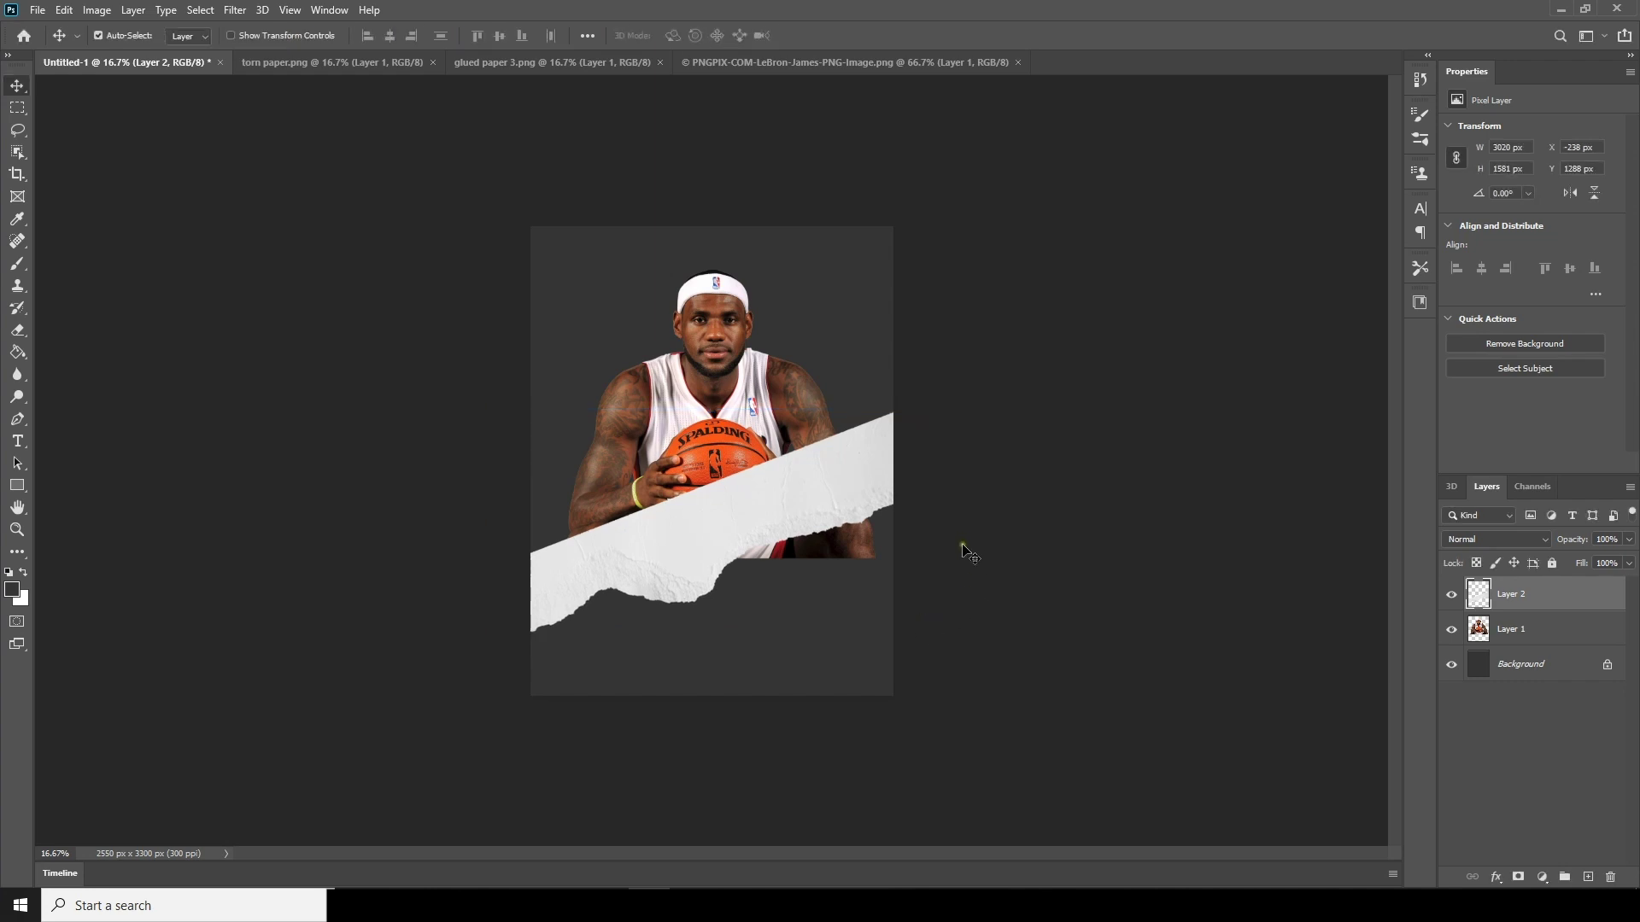
Choose the Brush tool and sample the torn paper's light grey, e6e6e6, as the foreground color.
key(ctrl+plus)
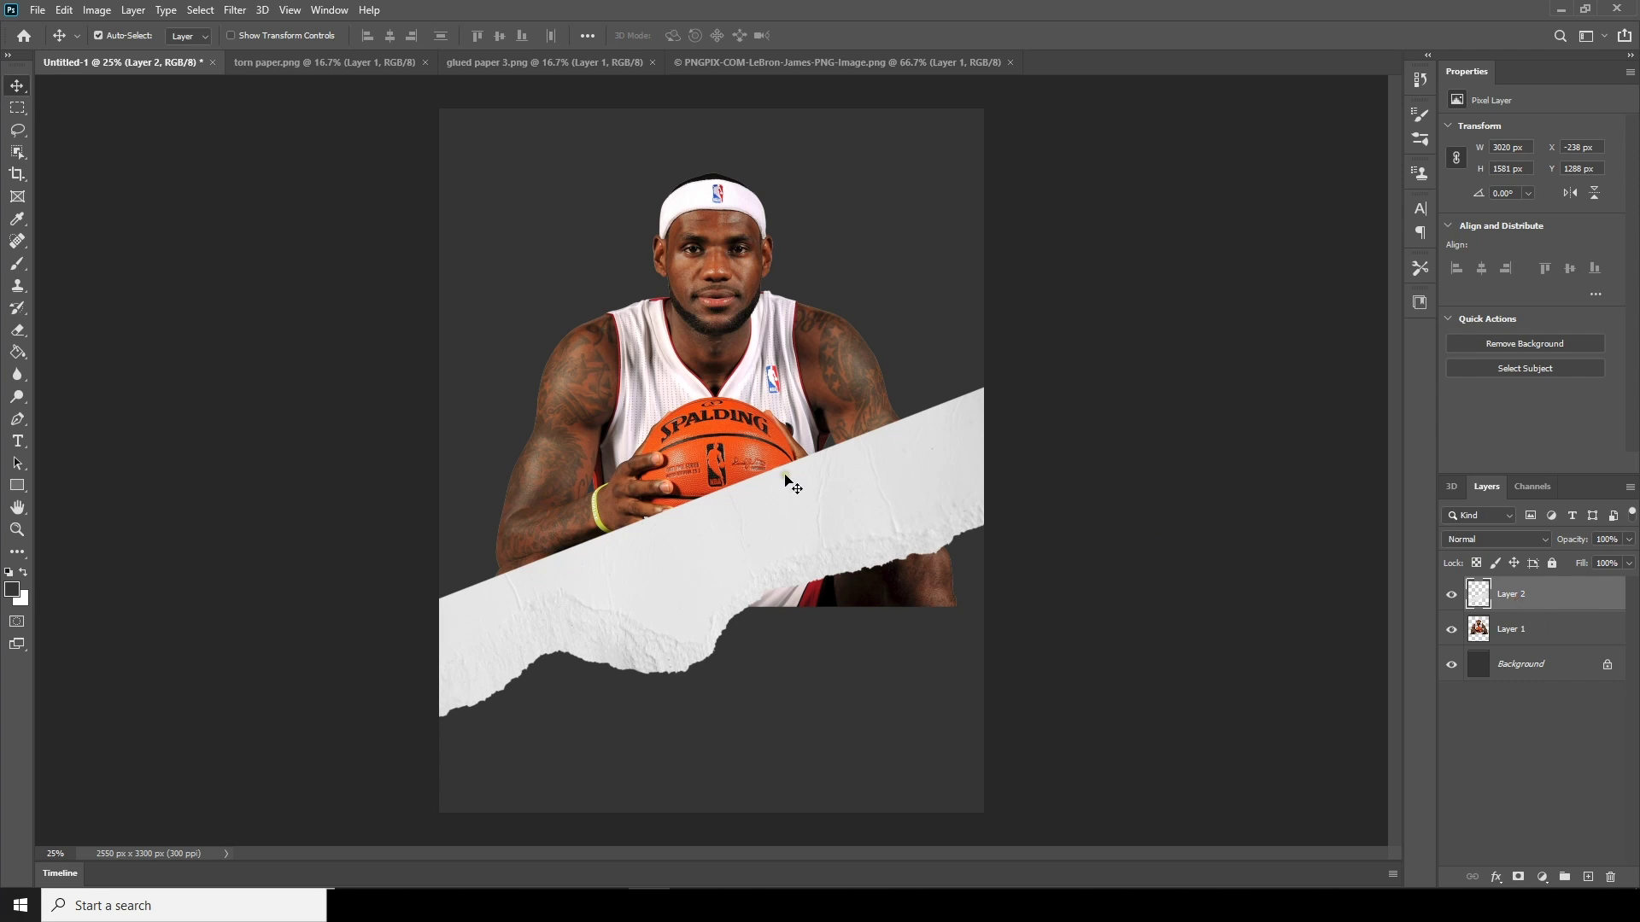
click(17, 270)
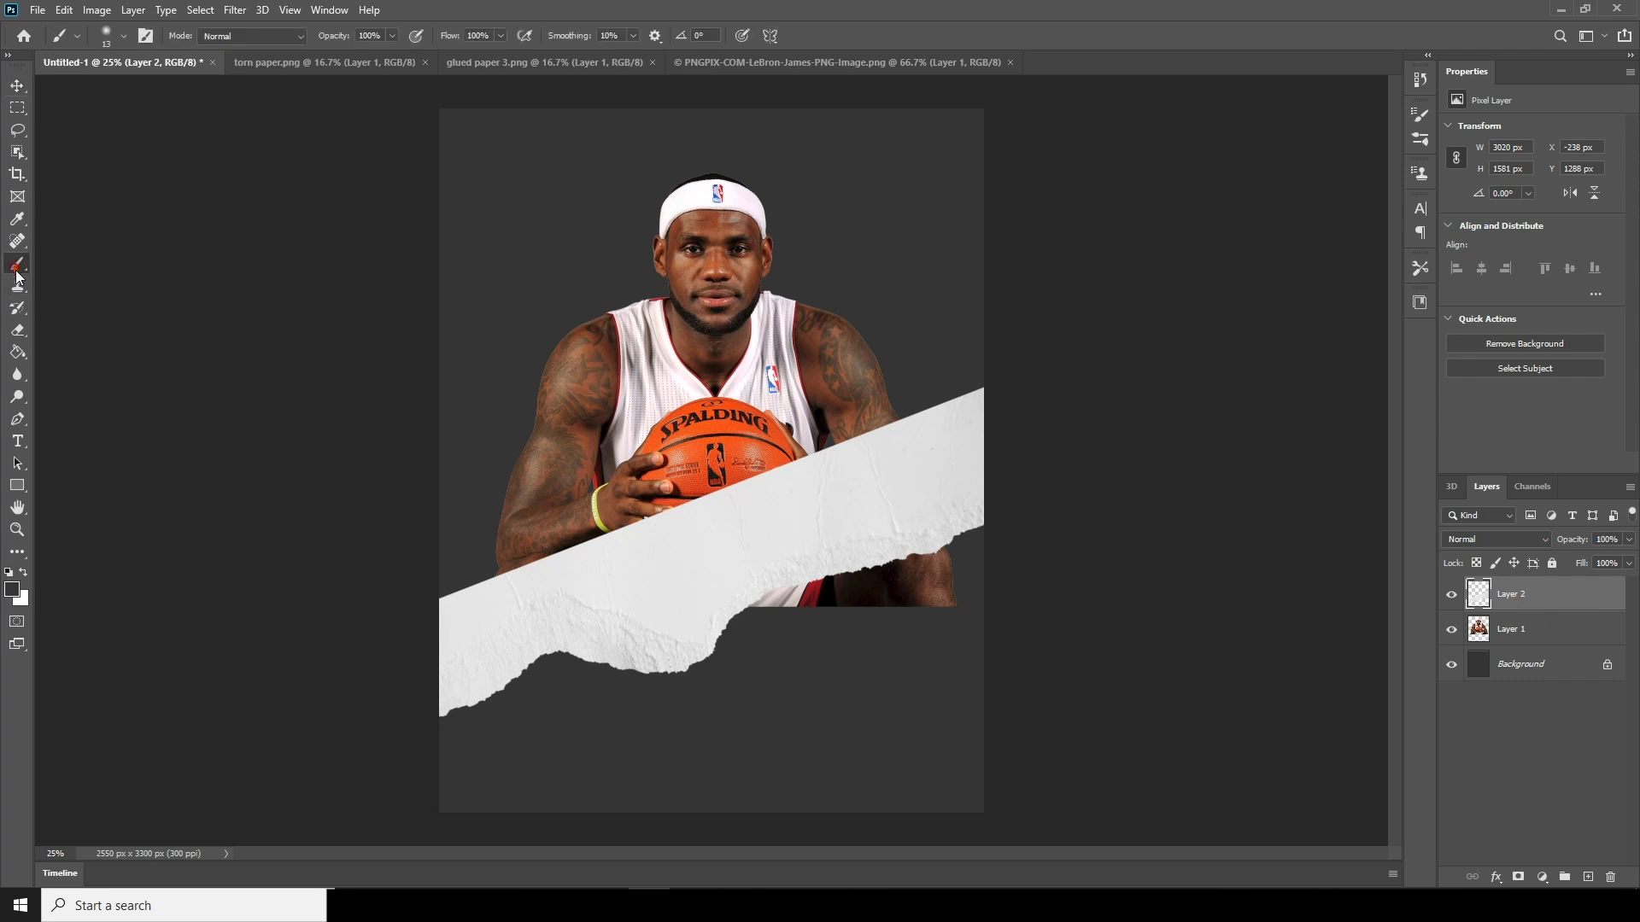
click(13, 592)
click(640, 534)
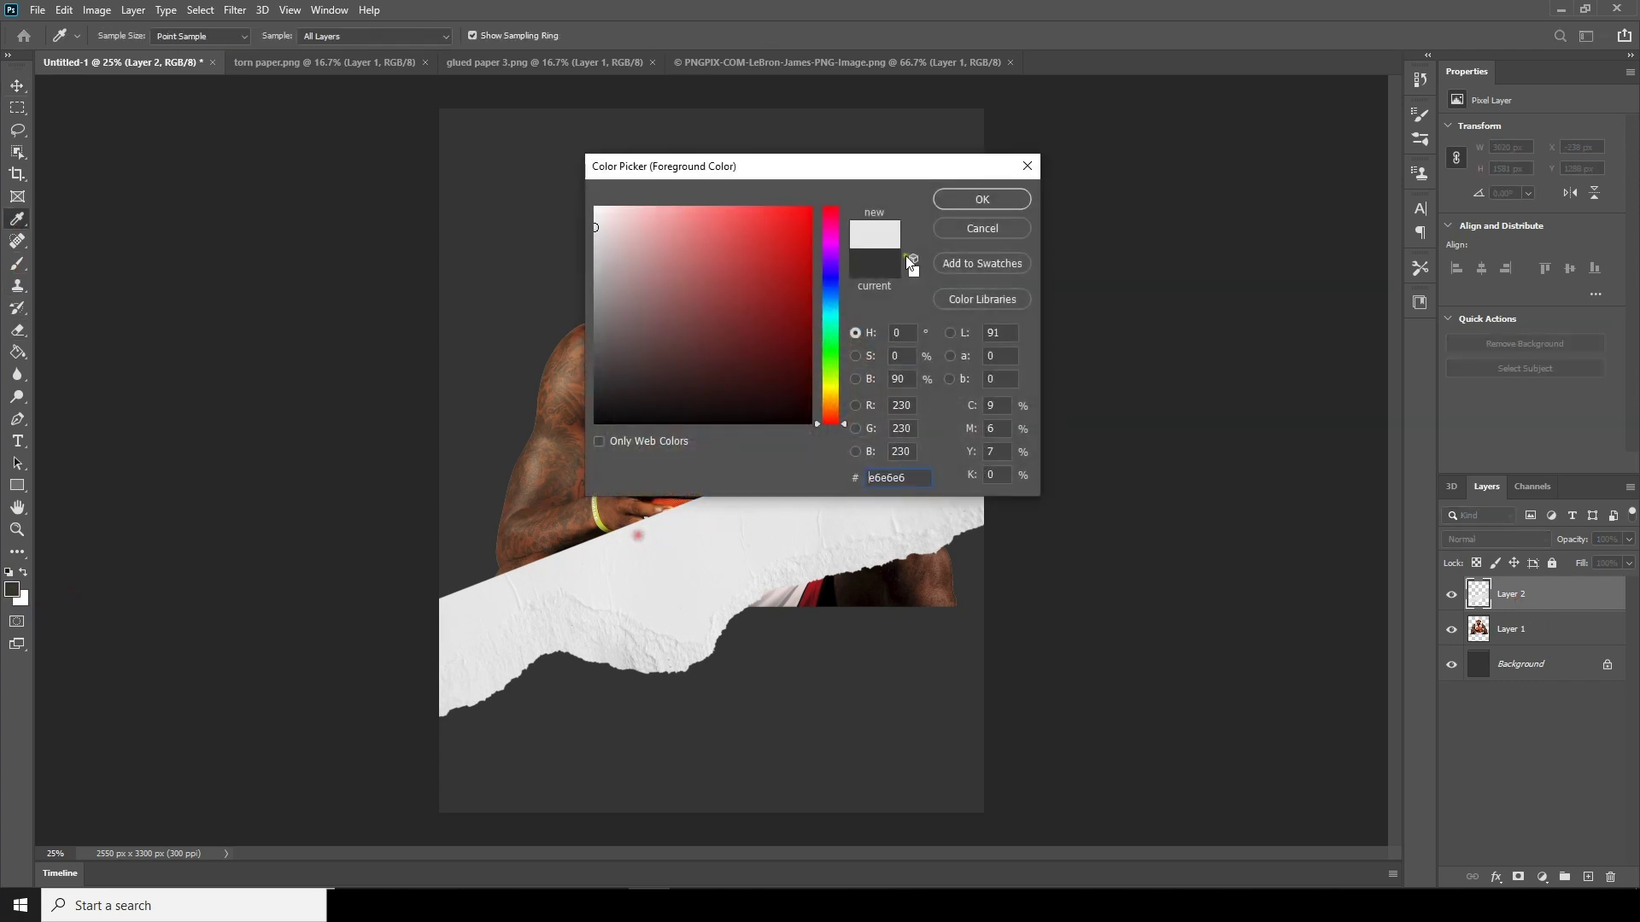
click(980, 201)
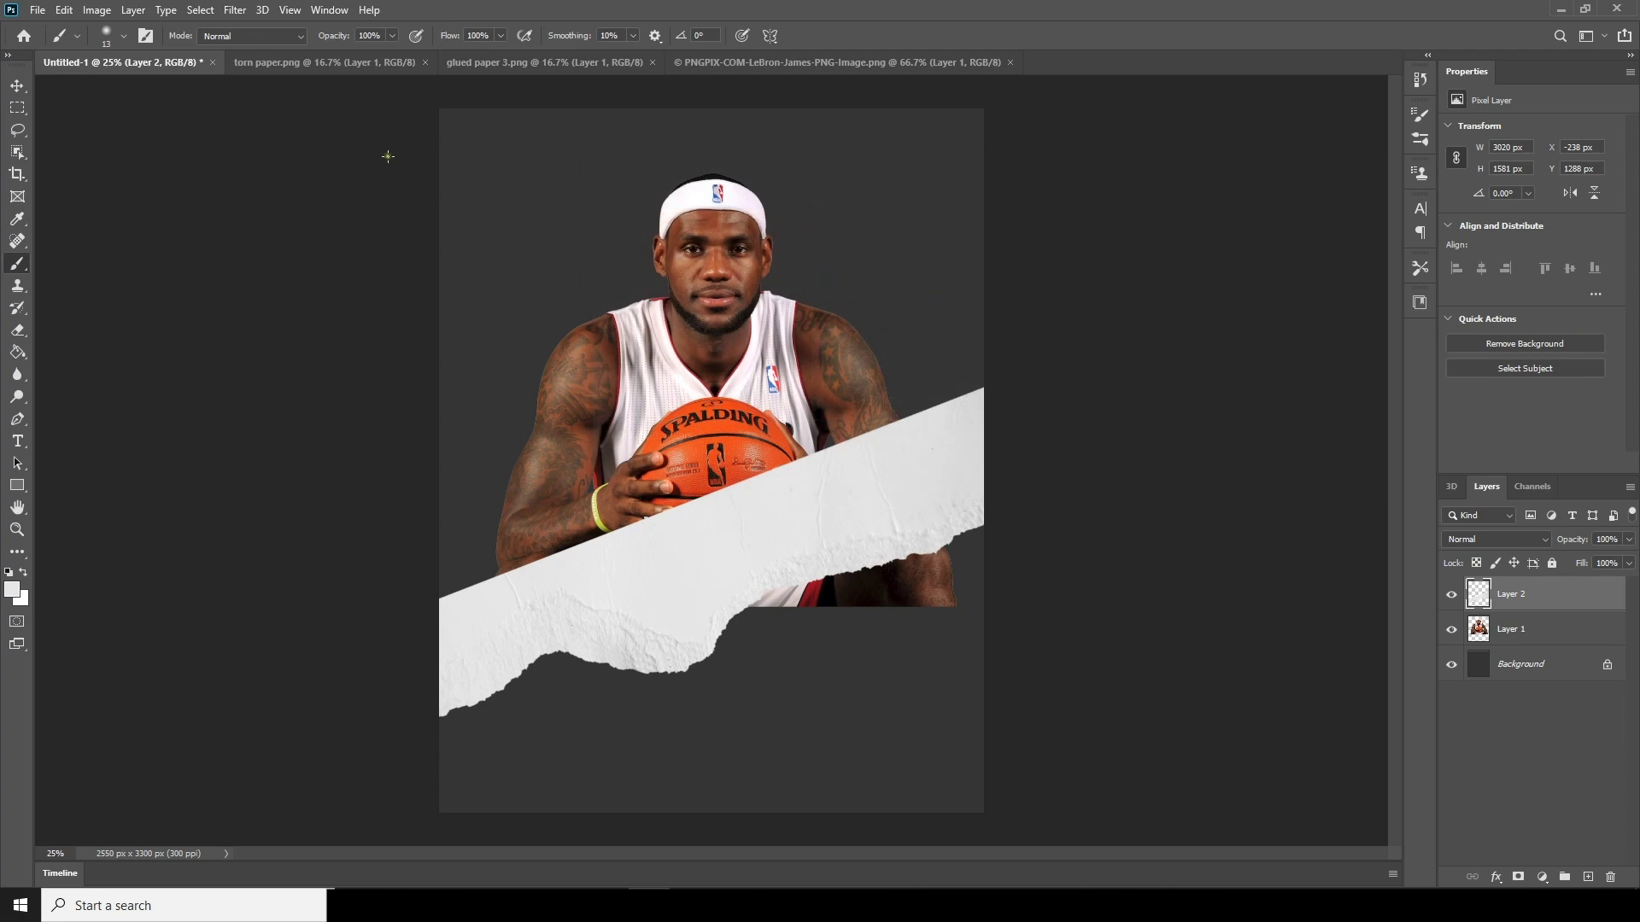
Enlarge the brush to 1100 px and paint the whole canvas area above the torn paper strip light grey.
key(bracketright)
key(bracketright)
key(bracketright)
key(bracketright)
key(bracketright)
key(bracketright)
key(bracketright)
key(bracketright)
key(bracketright)
key(bracketright)
key(bracketright)
key(bracketright)
key(bracketright)
mouse_move(941, 293)
mouse_down()
mouse_move(958, 337)
mouse_move(919, 376)
mouse_move(955, 339)
mouse_move(795, 411)
mouse_move(505, 495)
mouse_move(428, 546)
mouse_move(459, 552)
mouse_move(590, 491)
mouse_move(1003, 367)
mouse_move(898, 402)
mouse_move(817, 396)
mouse_move(881, 383)
mouse_move(908, 431)
mouse_move(456, 502)
mouse_move(618, 465)
mouse_move(707, 502)
mouse_move(712, 452)
mouse_move(655, 499)
mouse_move(756, 420)
mouse_move(868, 391)
mouse_move(884, 424)
mouse_move(896, 385)
mouse_move(988, 311)
mouse_up()
key(bracketright)
key(bracketright)
key(bracketright)
mouse_move(982, 181)
mouse_down()
mouse_move(863, 152)
mouse_move(507, 151)
mouse_move(717, 101)
mouse_move(589, 107)
mouse_move(928, 126)
mouse_move(940, 197)
mouse_move(757, 247)
mouse_move(575, 254)
mouse_move(488, 364)
mouse_move(537, 400)
mouse_move(672, 315)
mouse_move(1018, 217)
mouse_move(430, 368)
mouse_move(607, 321)
mouse_move(507, 337)
mouse_move(657, 178)
mouse_move(496, 113)
mouse_move(1049, 122)
mouse_move(811, 245)
mouse_move(991, 86)
mouse_move(1011, 153)
mouse_move(853, 237)
mouse_move(469, 93)
mouse_move(507, 86)
mouse_move(648, 135)
mouse_move(567, 284)
mouse_move(800, 369)
mouse_move(844, 328)
mouse_move(927, 117)
mouse_move(378, 146)
mouse_move(988, 135)
mouse_move(975, 240)
mouse_move(655, 223)
mouse_move(429, 170)
mouse_move(479, 264)
mouse_move(968, 114)
mouse_move(961, 220)
mouse_move(450, 165)
mouse_move(915, 113)
mouse_move(985, 169)
mouse_move(455, 153)
mouse_move(485, 261)
mouse_move(890, 378)
mouse_move(921, 208)
mouse_move(906, 129)
mouse_move(245, 150)
mouse_up()
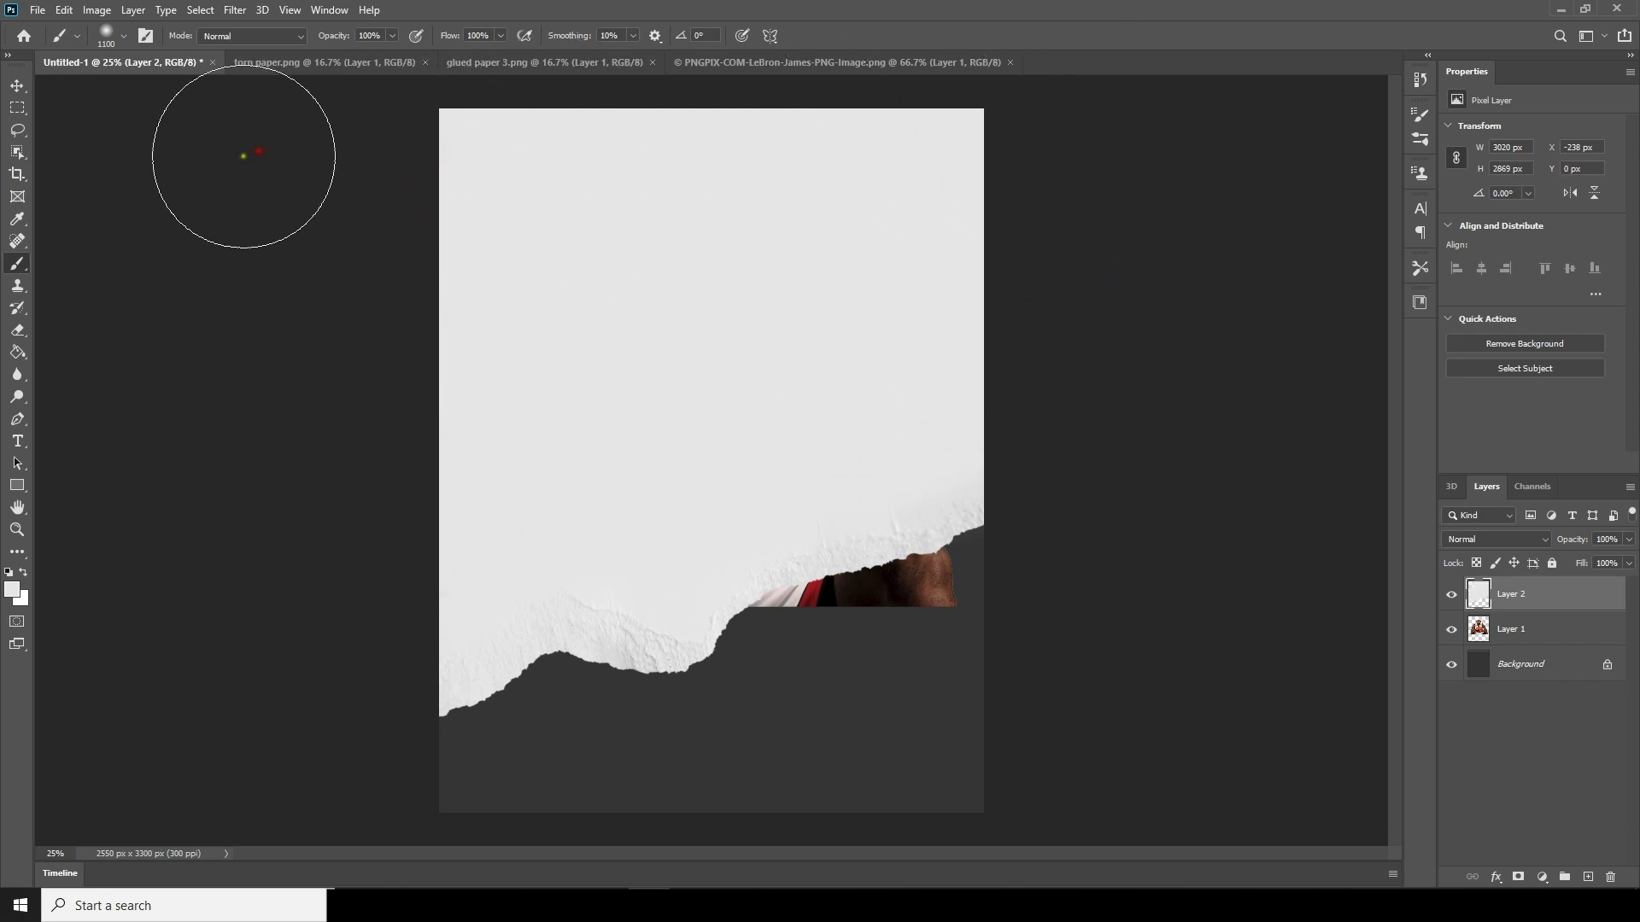
Place the torn paper layer beneath the basketball player layer and duplicate it.
click(14, 87)
drag(1508, 602, 1525, 634)
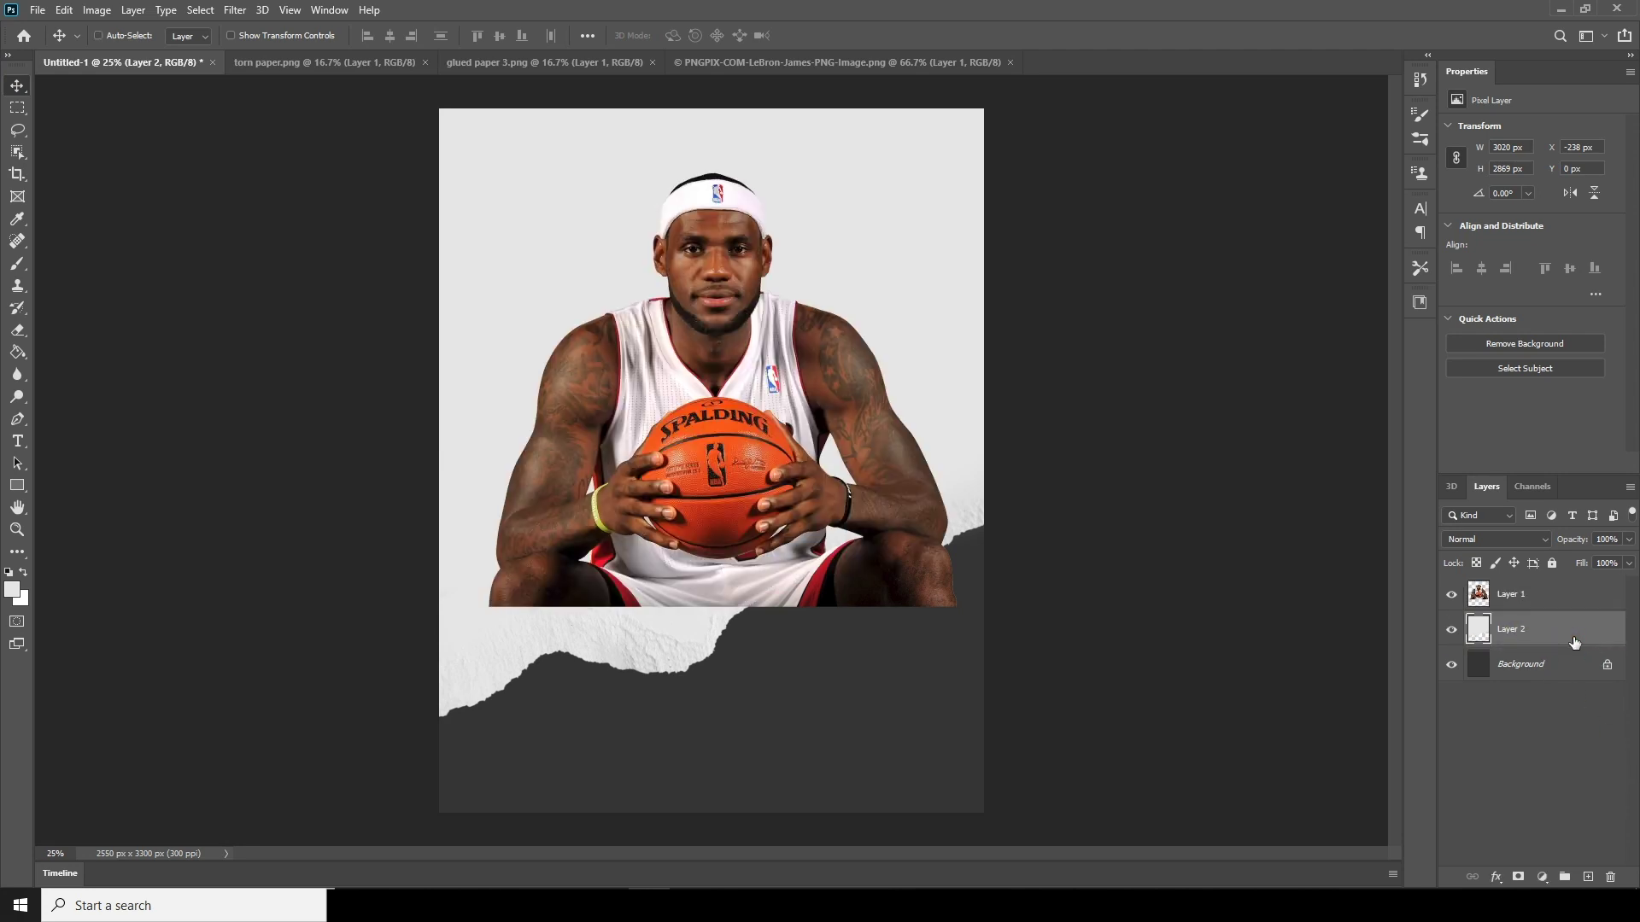
key(ctrl+j)
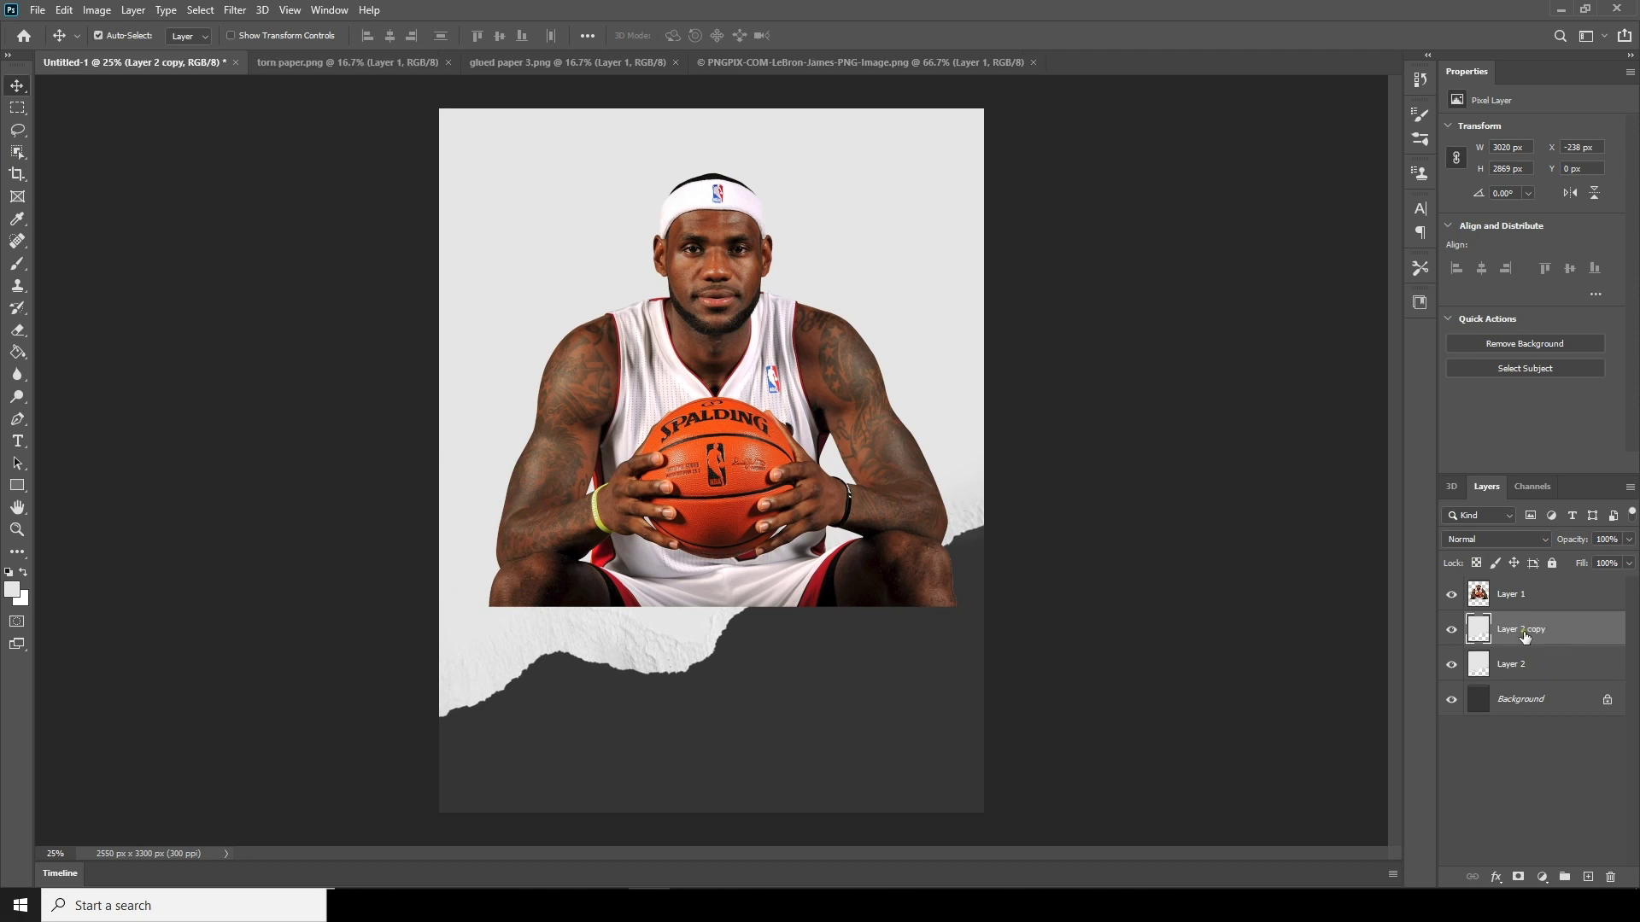
Add a Color Overlay effect to the Layer 2 copy with the blend mode Linear Light.
click(1496, 877)
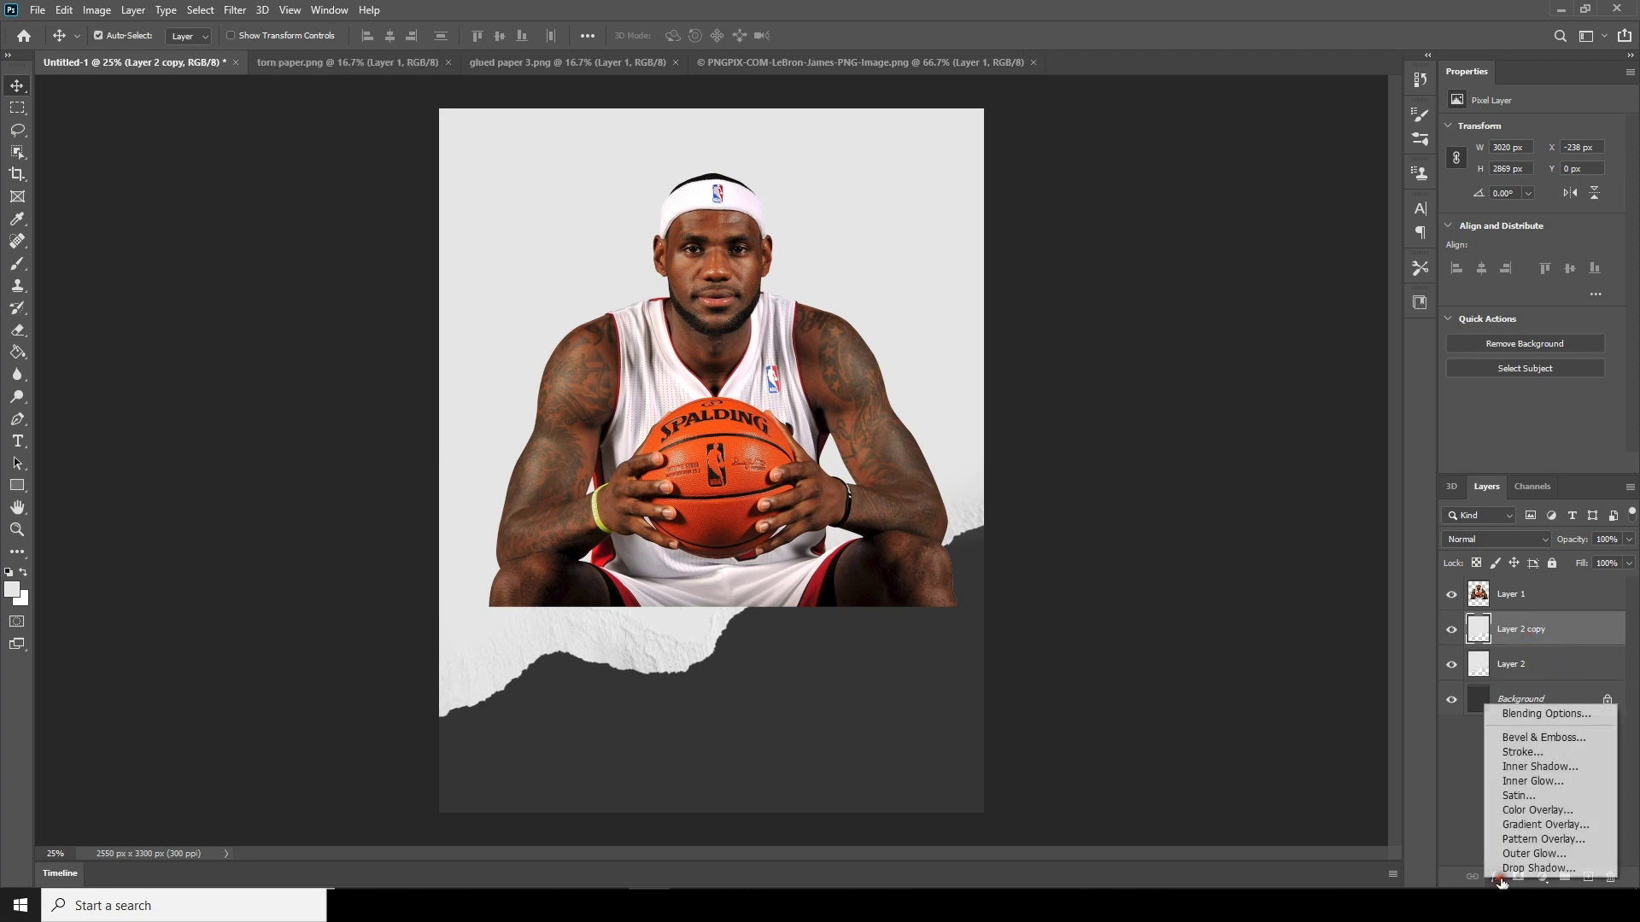
click(1538, 816)
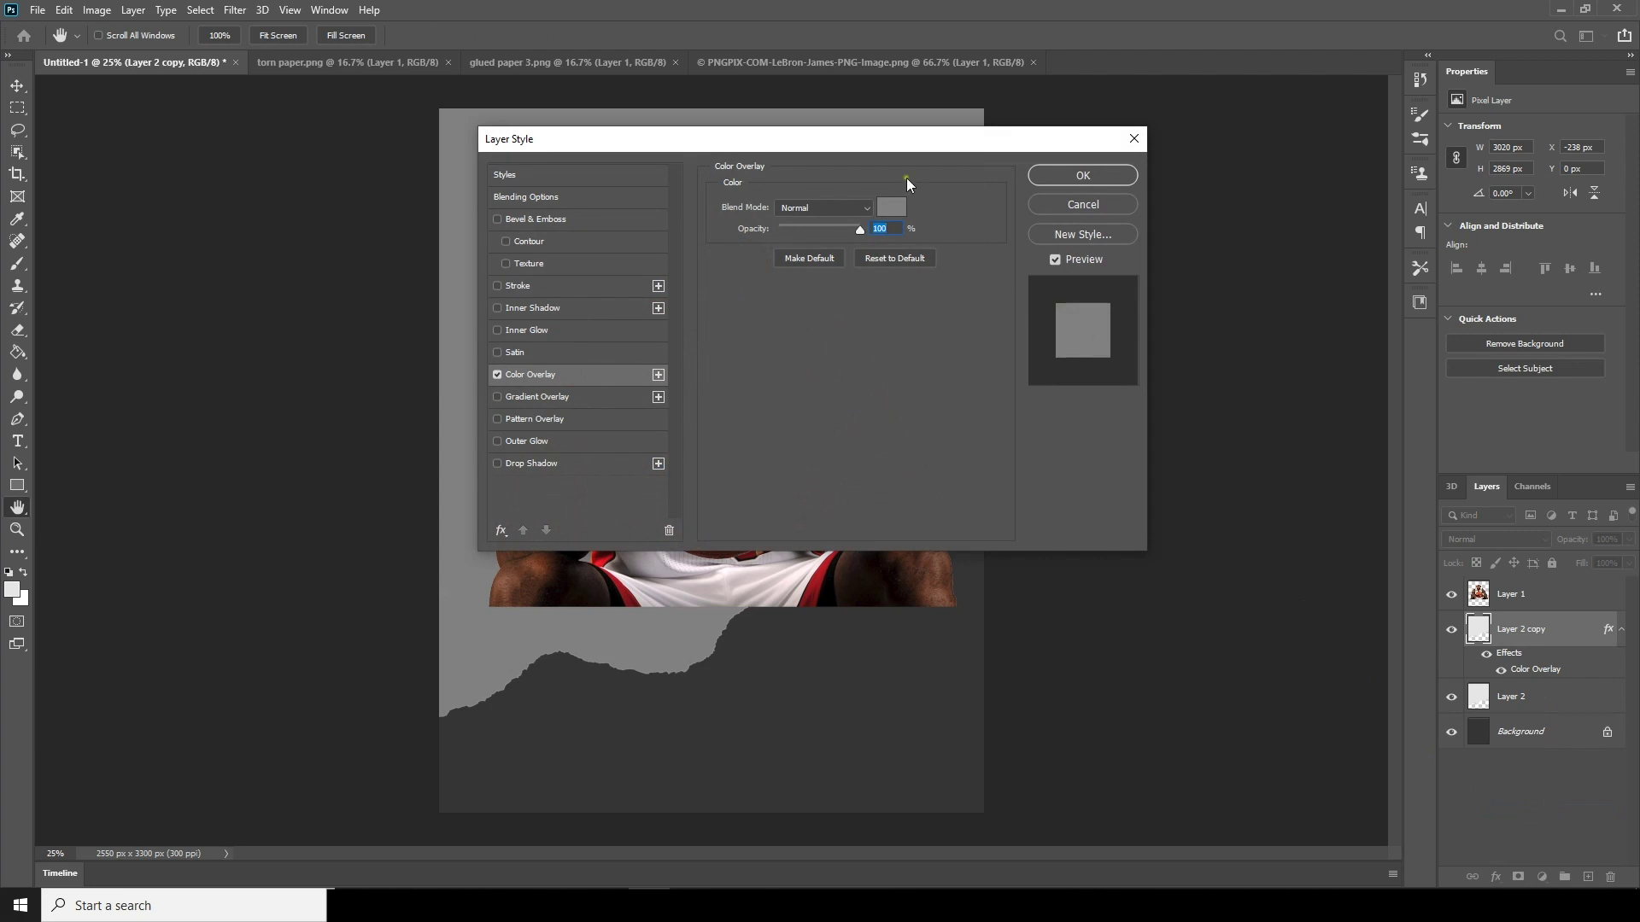
drag(897, 144, 1184, 191)
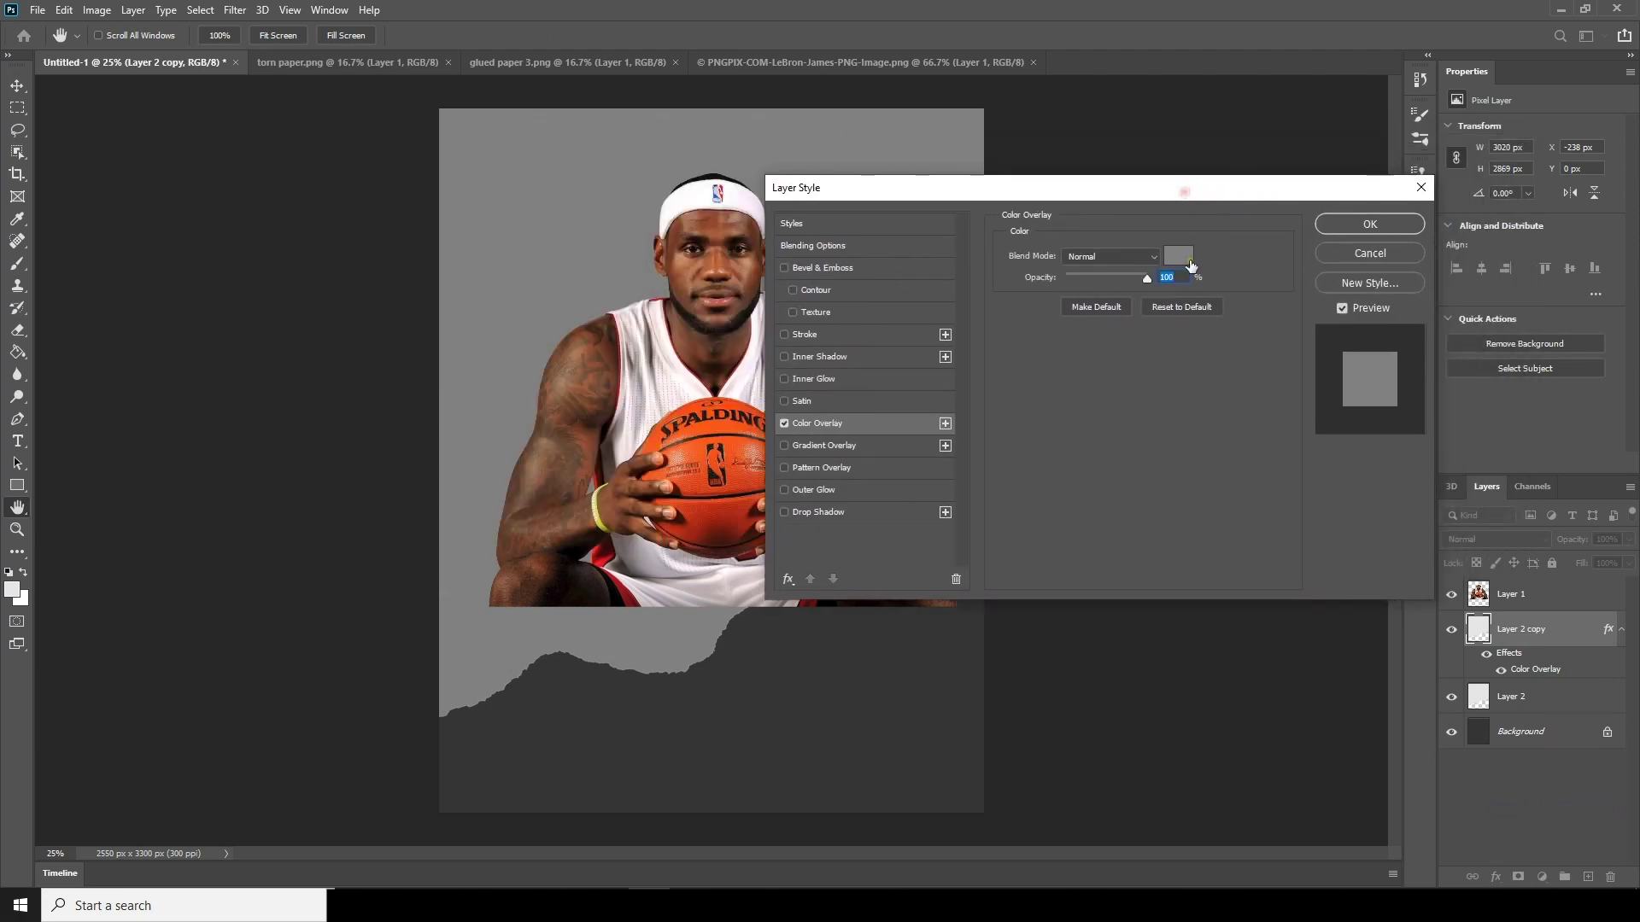
click(1145, 257)
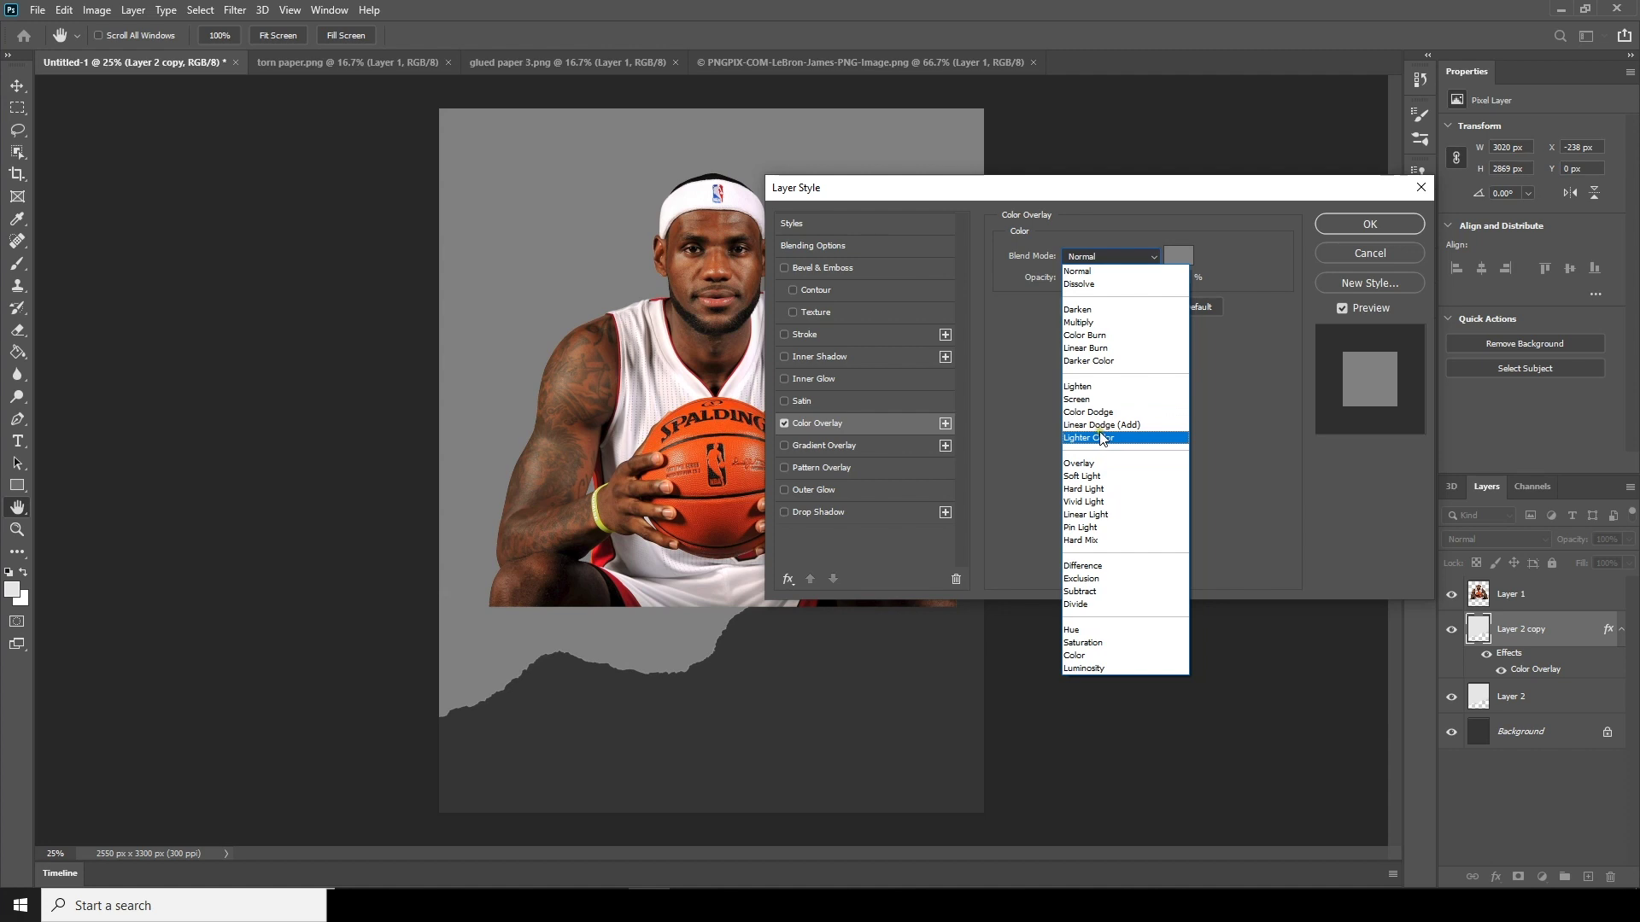
click(1097, 513)
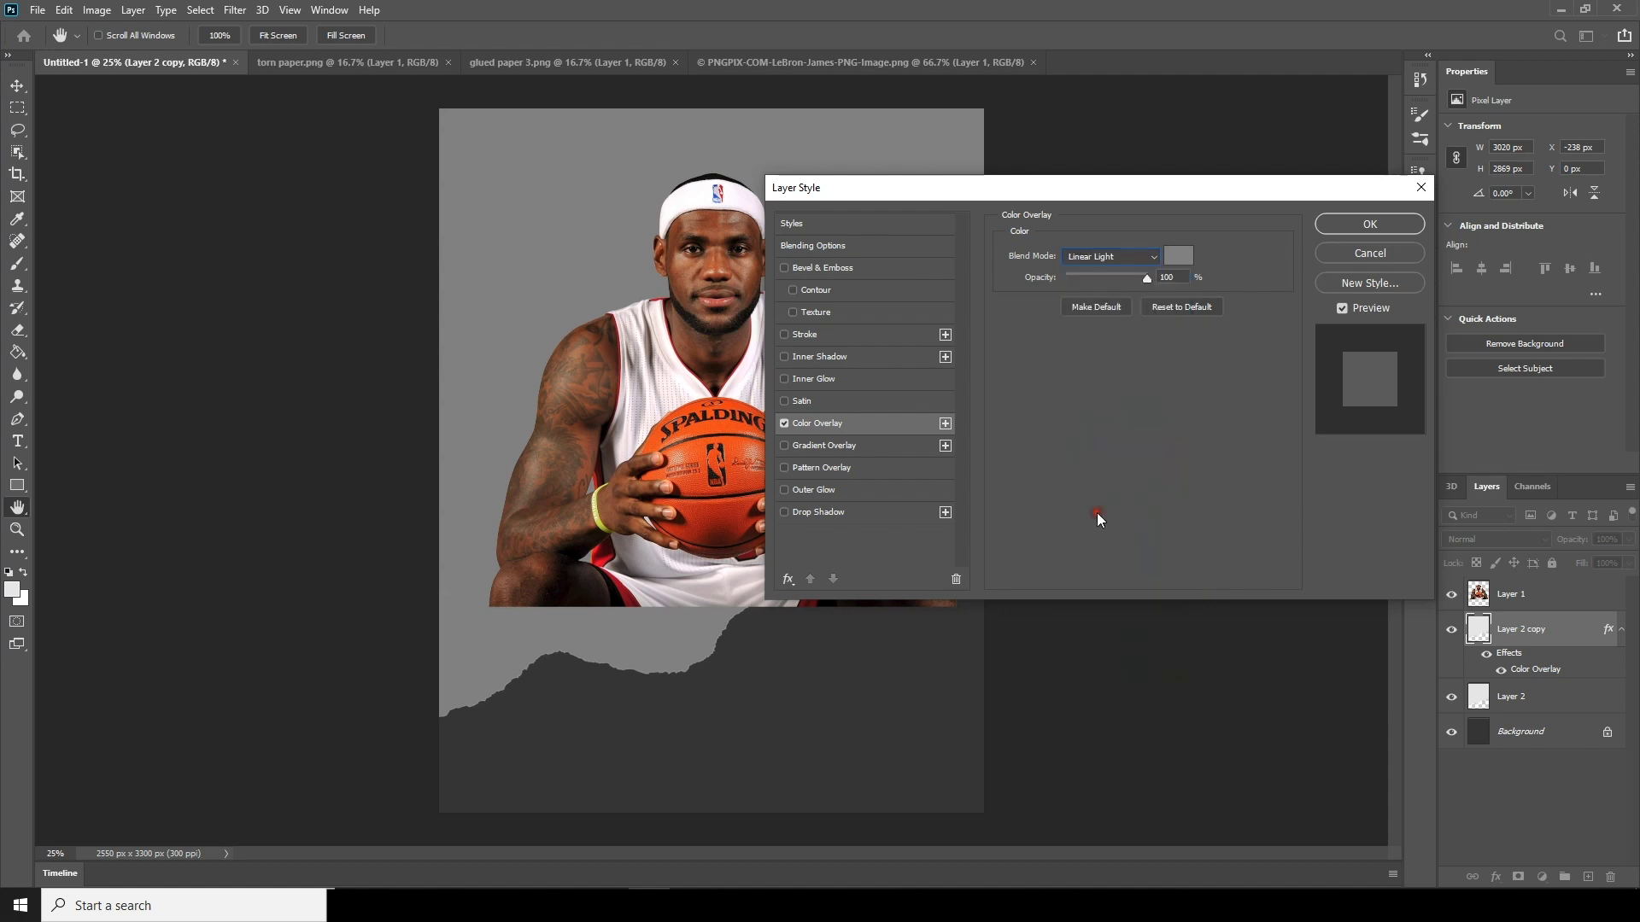
Set the overlay color to a near-black grey and apply the layer style.
click(1183, 259)
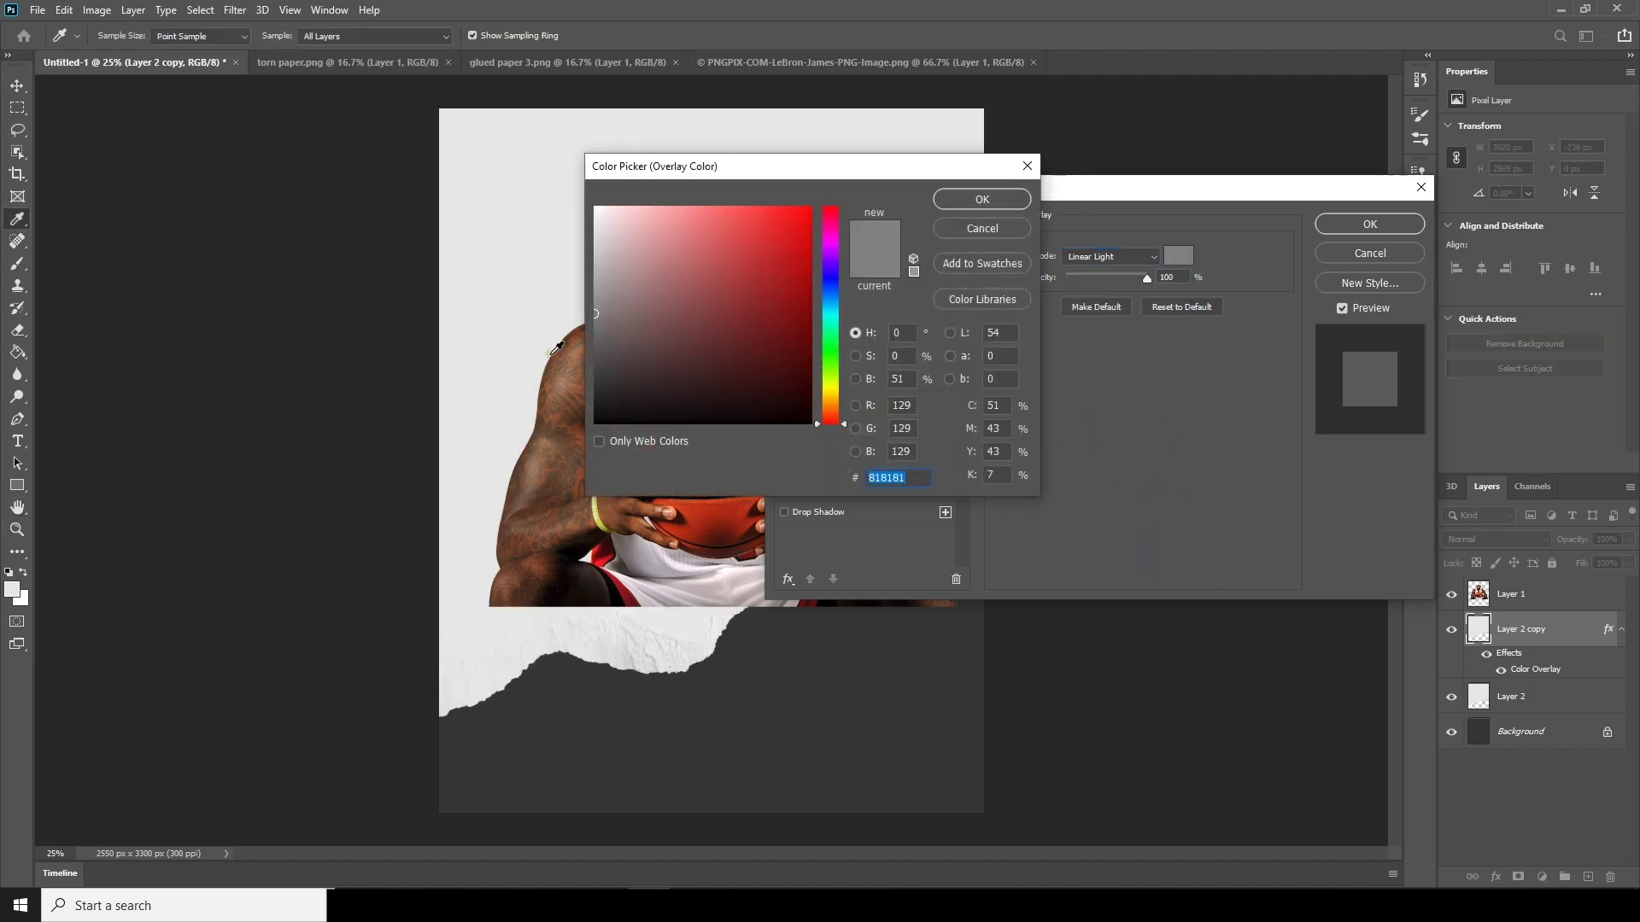
click(598, 382)
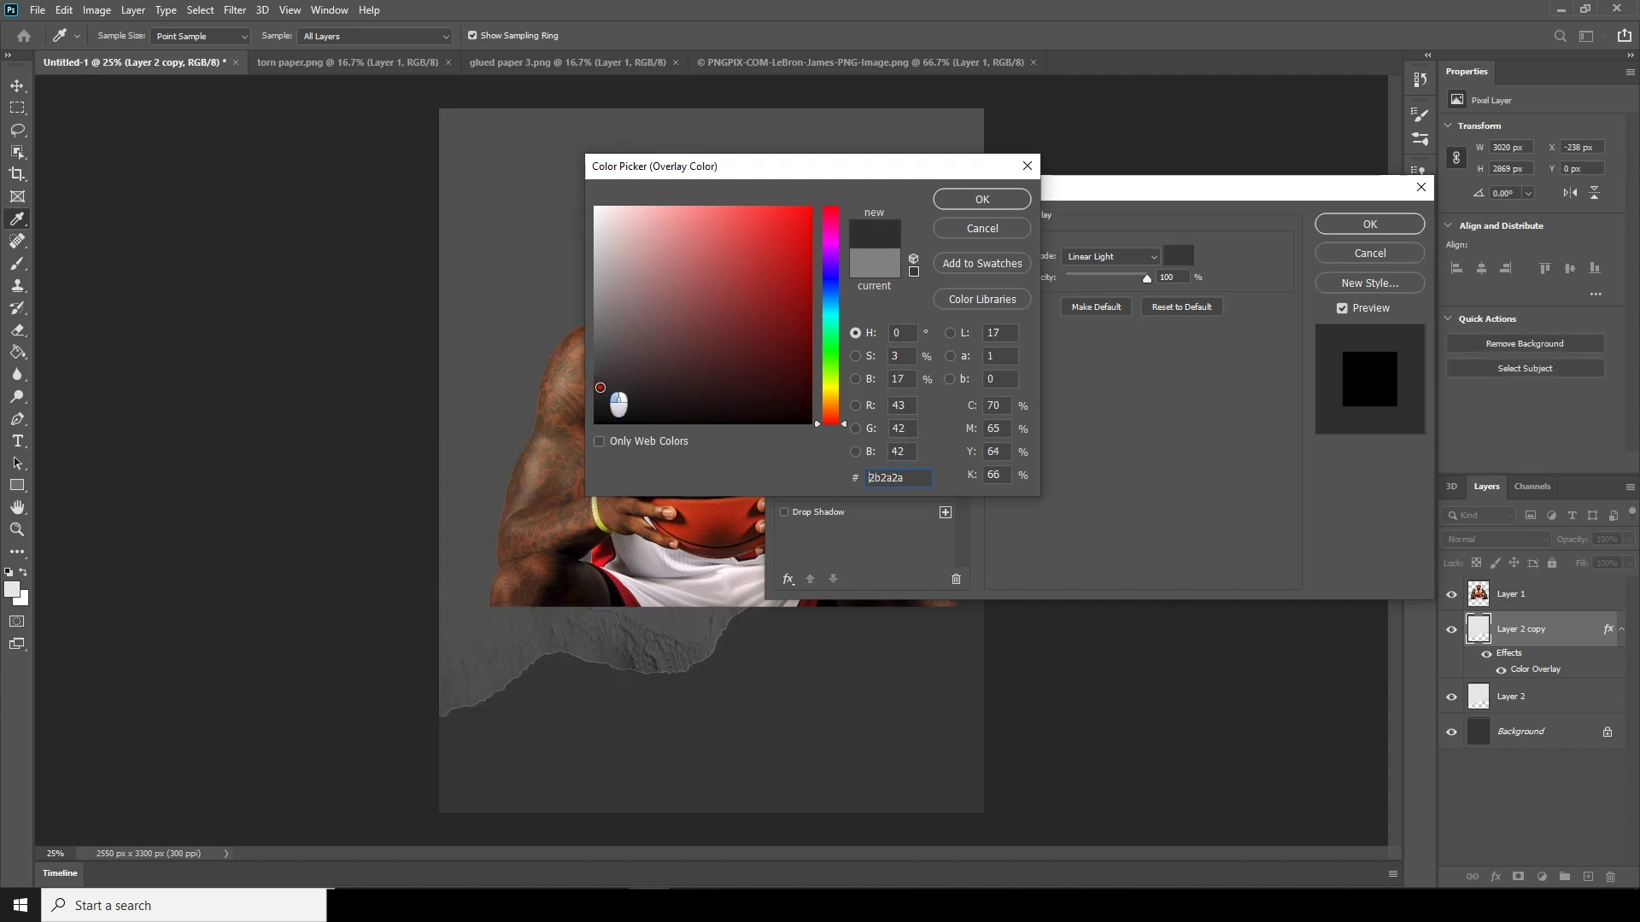
click(600, 391)
click(601, 405)
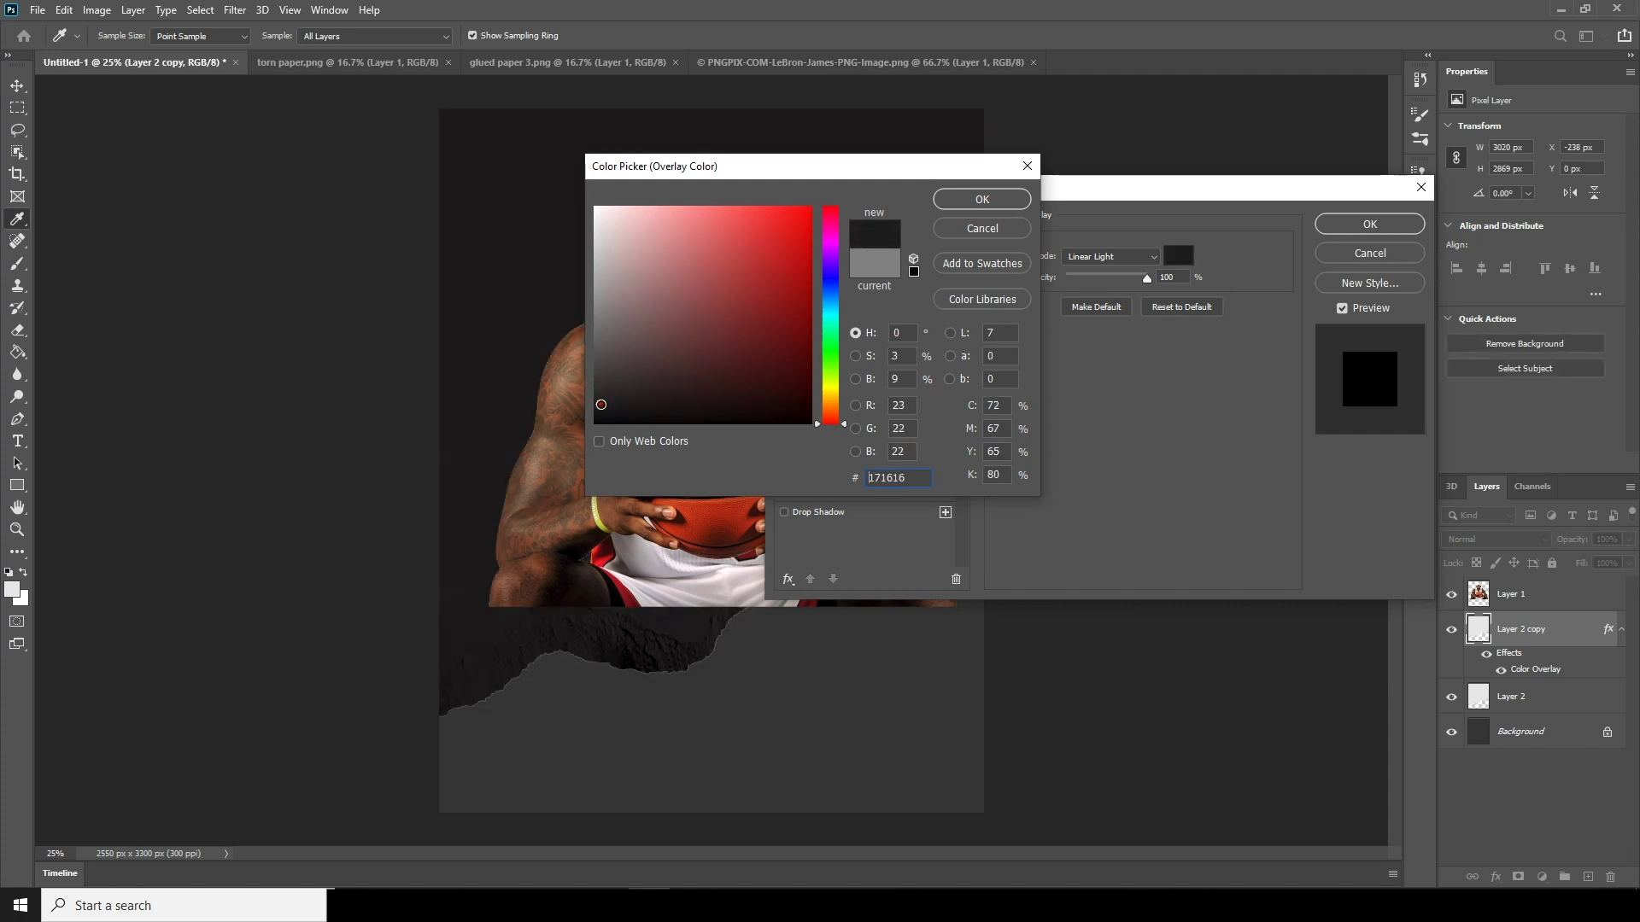
click(602, 408)
click(996, 201)
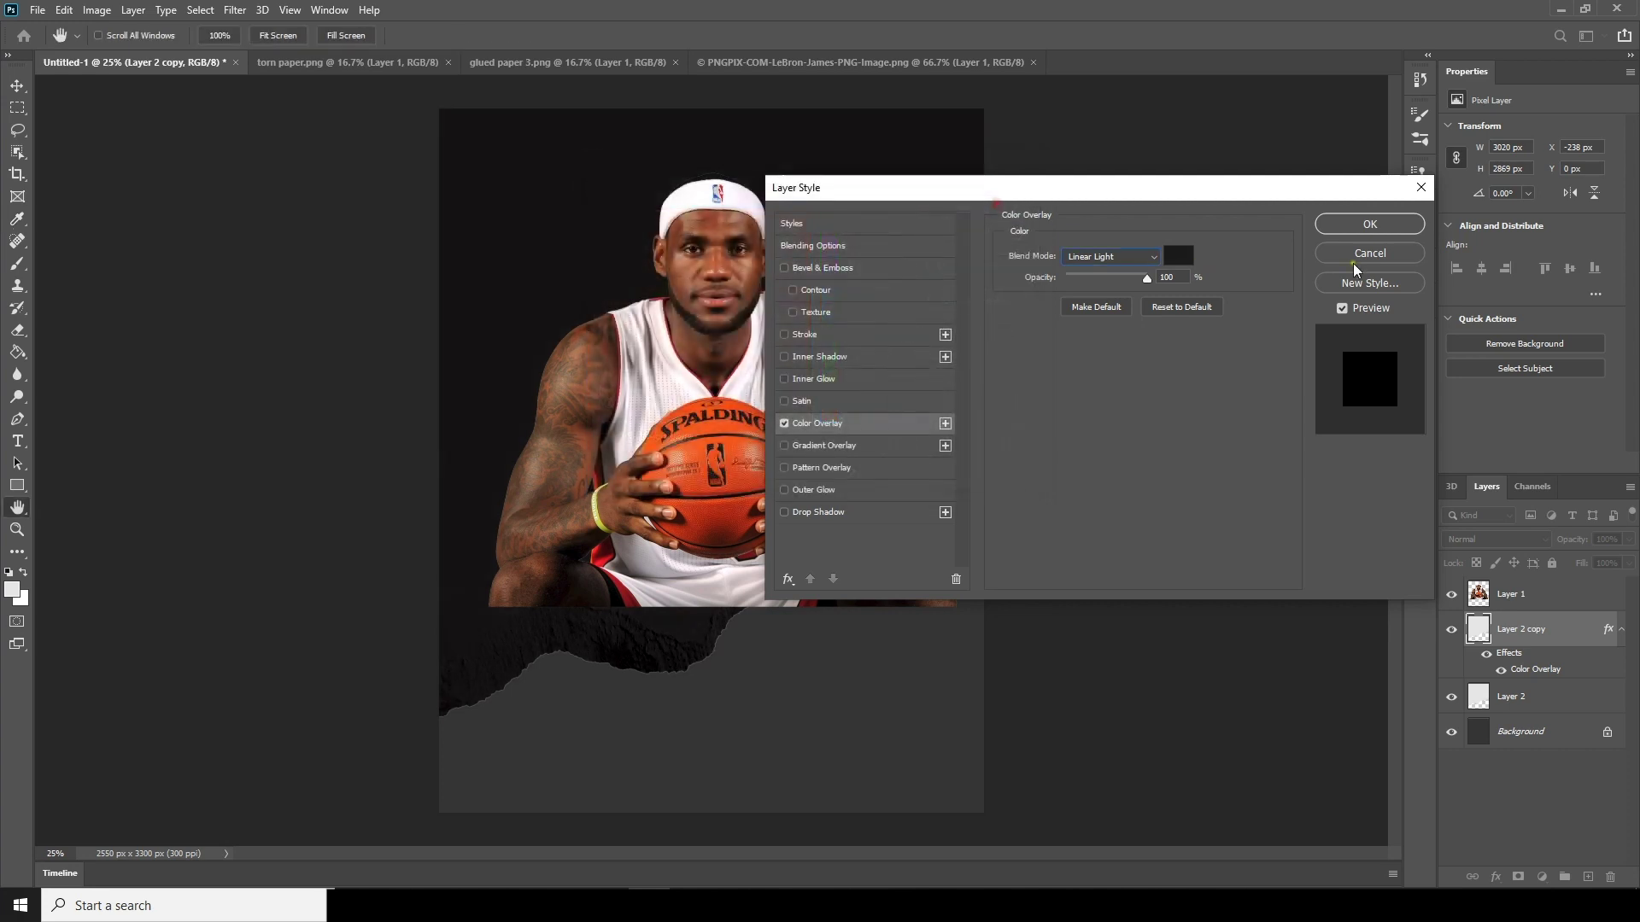
click(1369, 224)
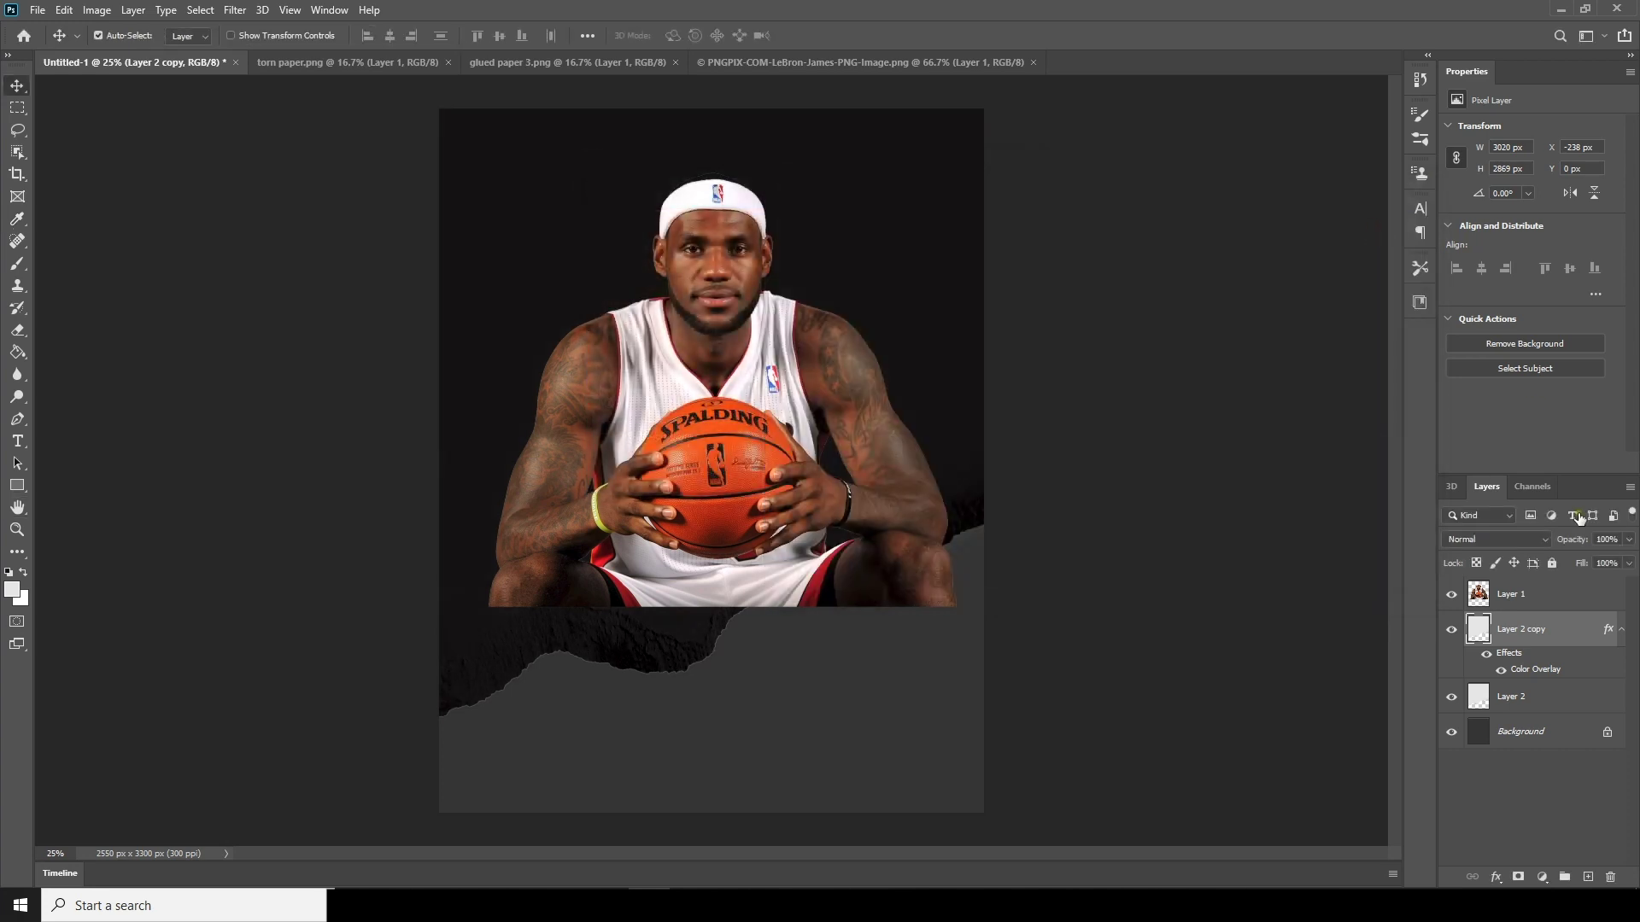
Rasterize the layer style of the darkened paper copy and clip the basketball player layer to it.
right_click(1551, 647)
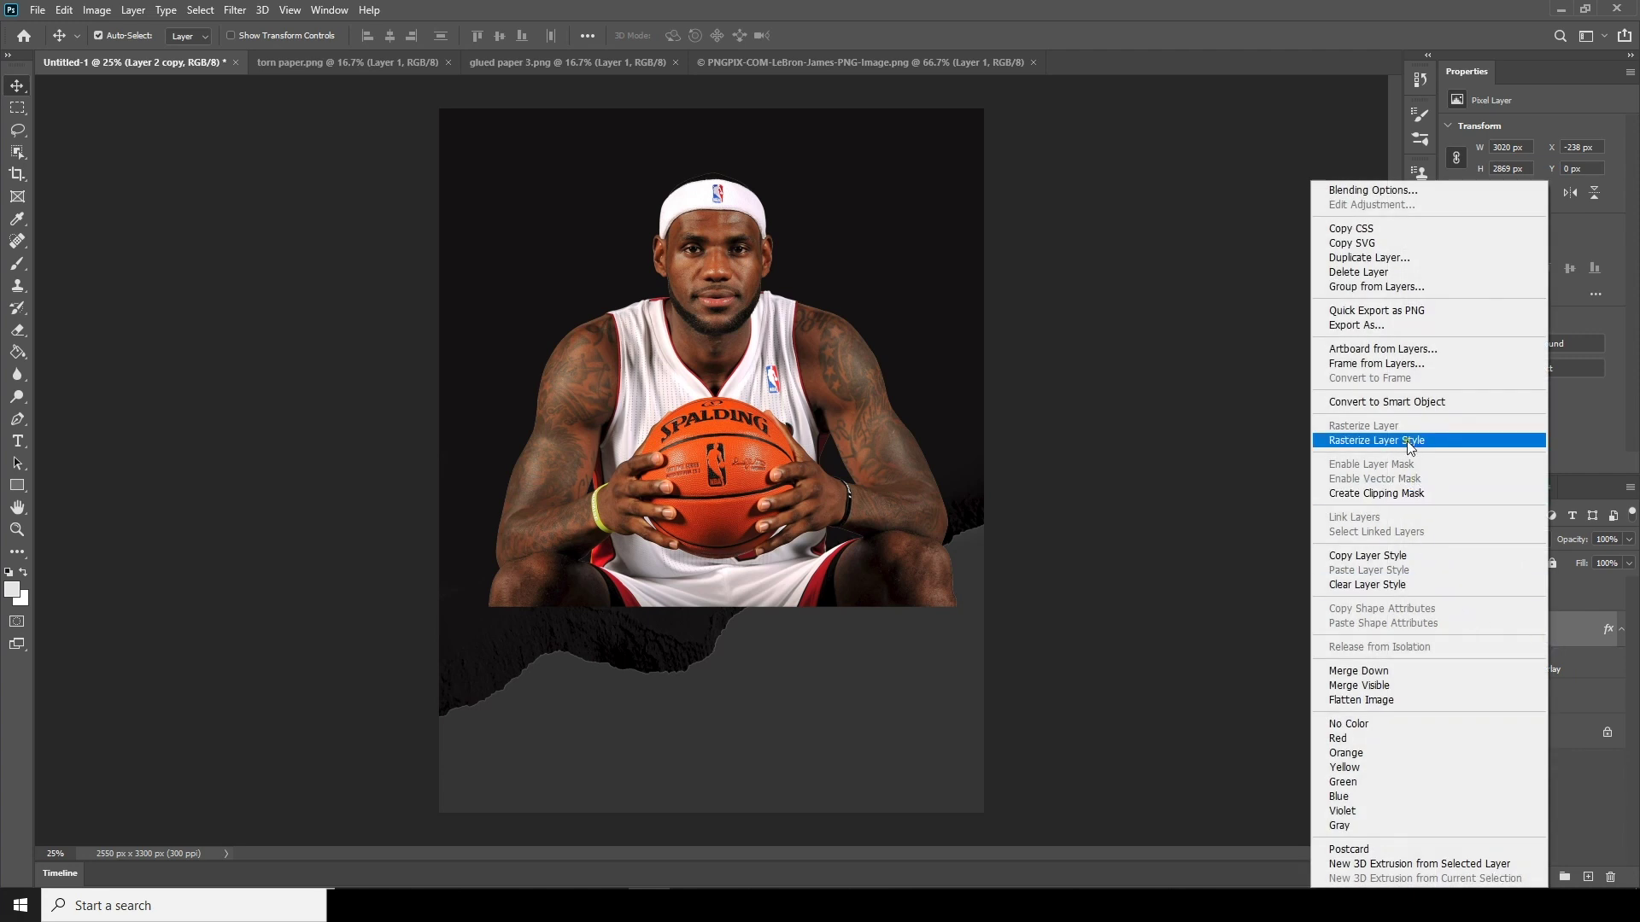
click(1407, 442)
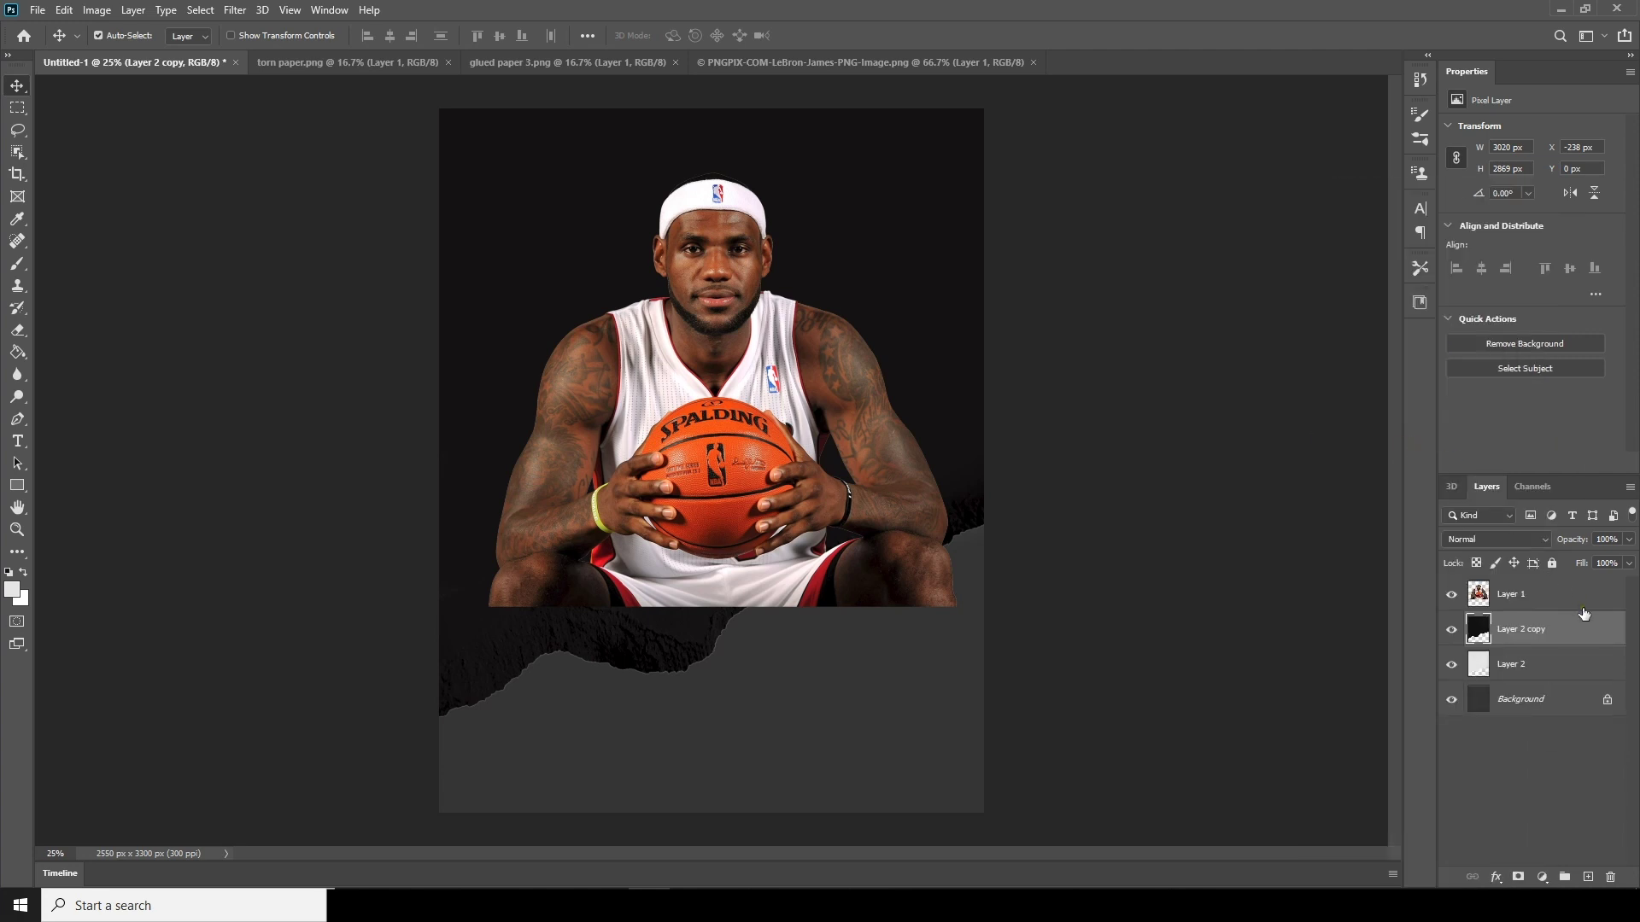
click(1519, 593)
key(ctrl+alt+g)
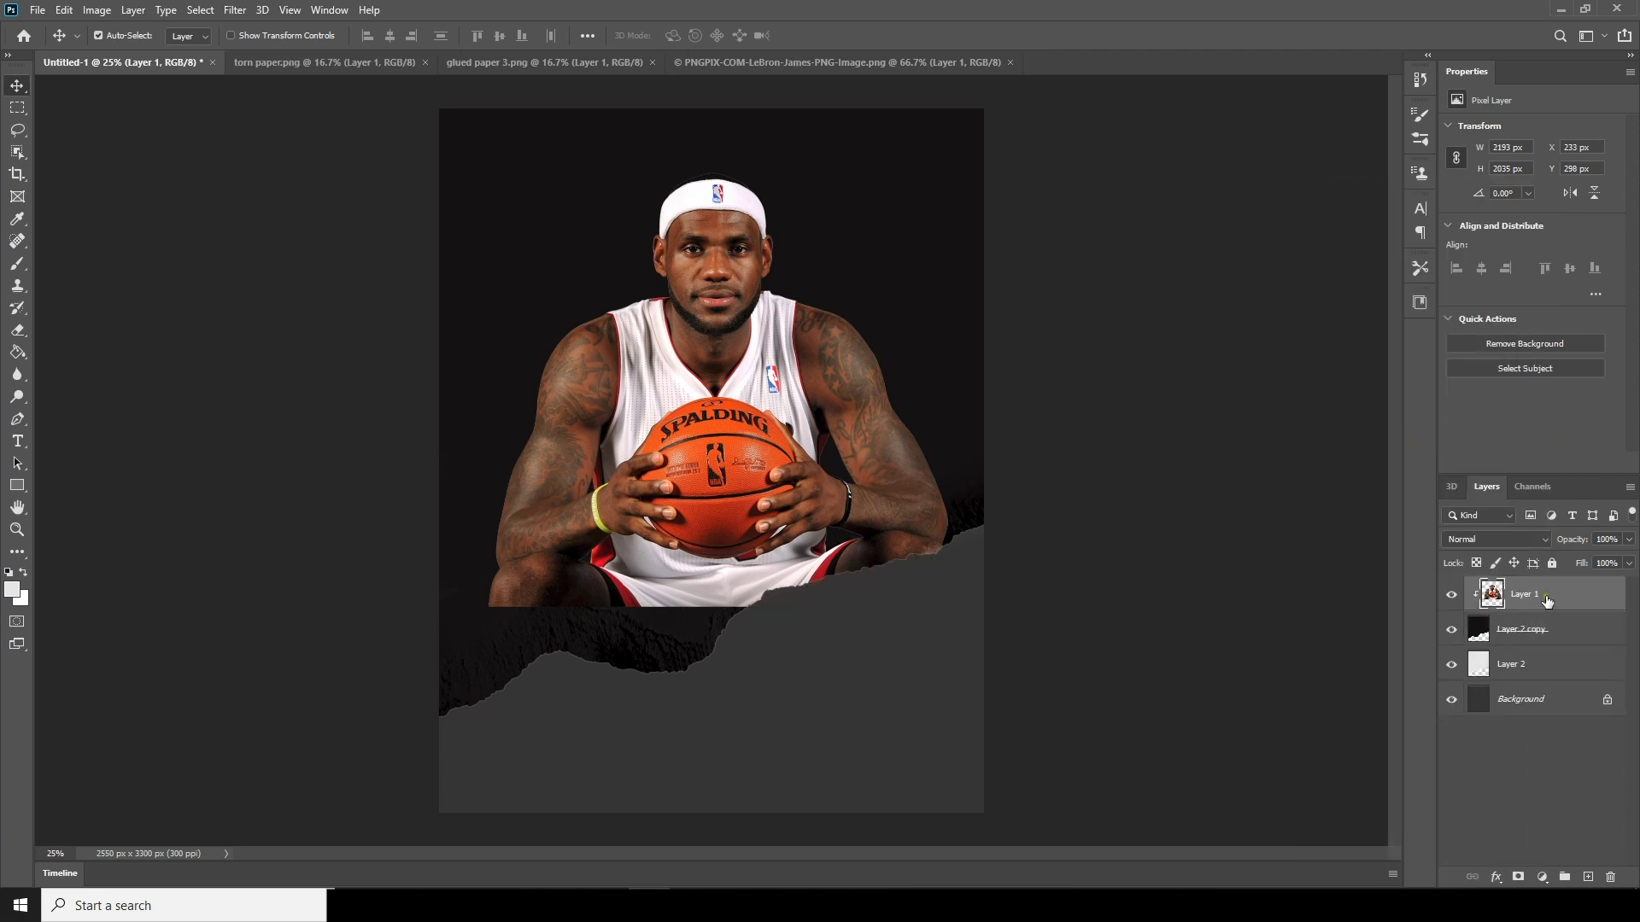
Enlarge the clipped player to about 2675 × 2482 px and lower him so his body fills the paper down to the torn edge.
key(ctrl+t)
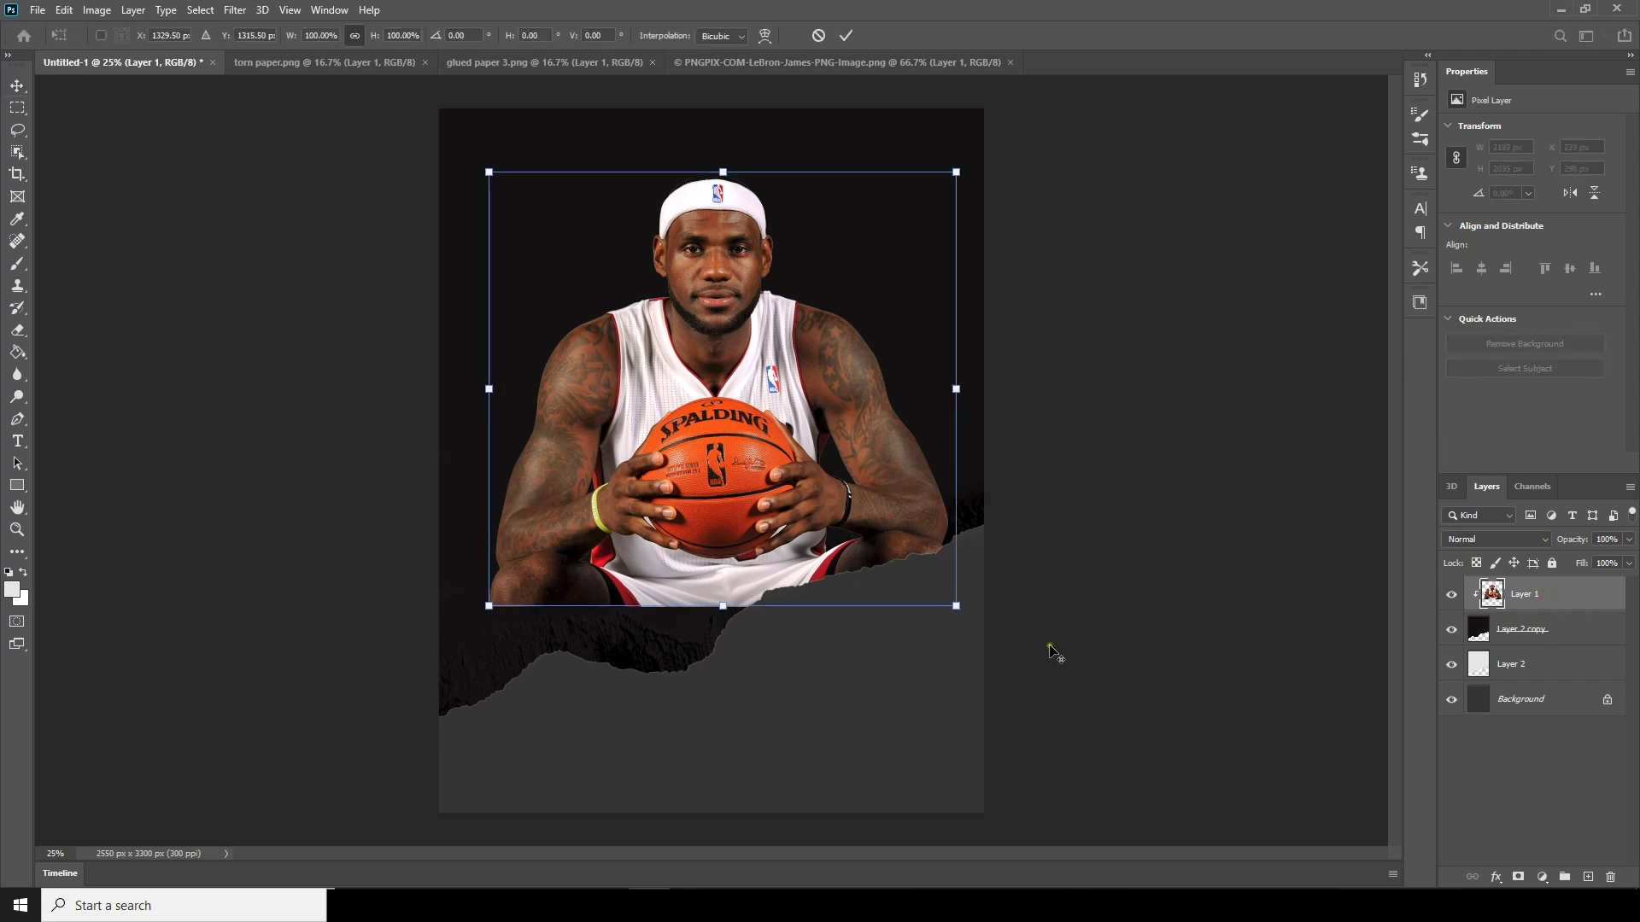
drag(968, 612, 1005, 644)
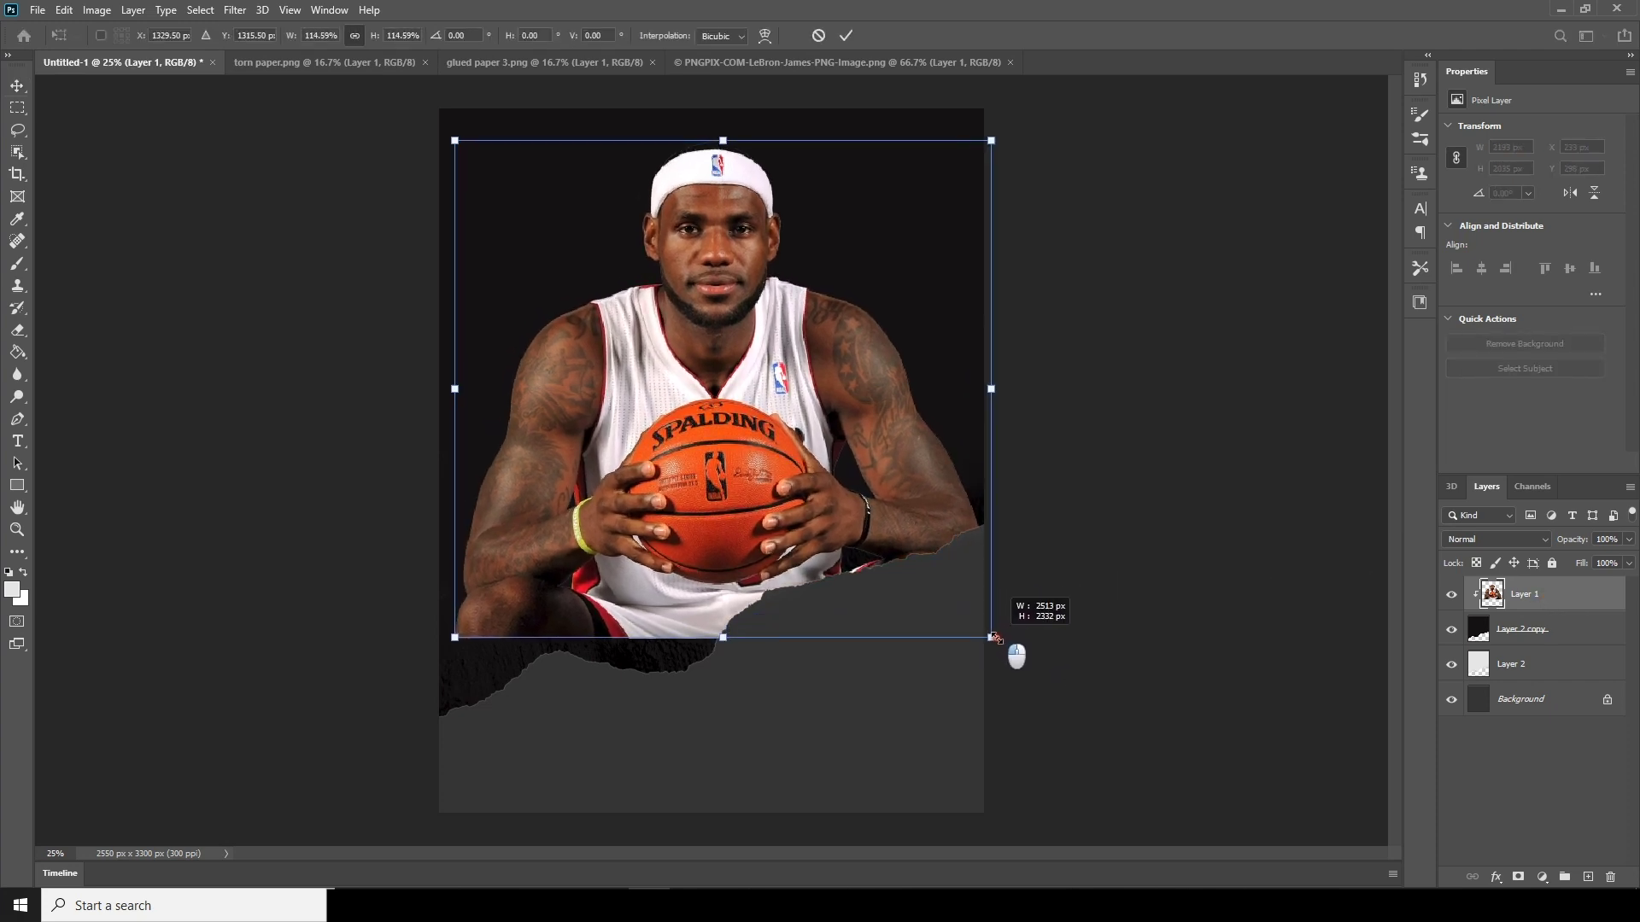
drag(903, 527, 905, 579)
drag(995, 693, 1005, 698)
drag(943, 629, 947, 636)
drag(1017, 719, 1024, 725)
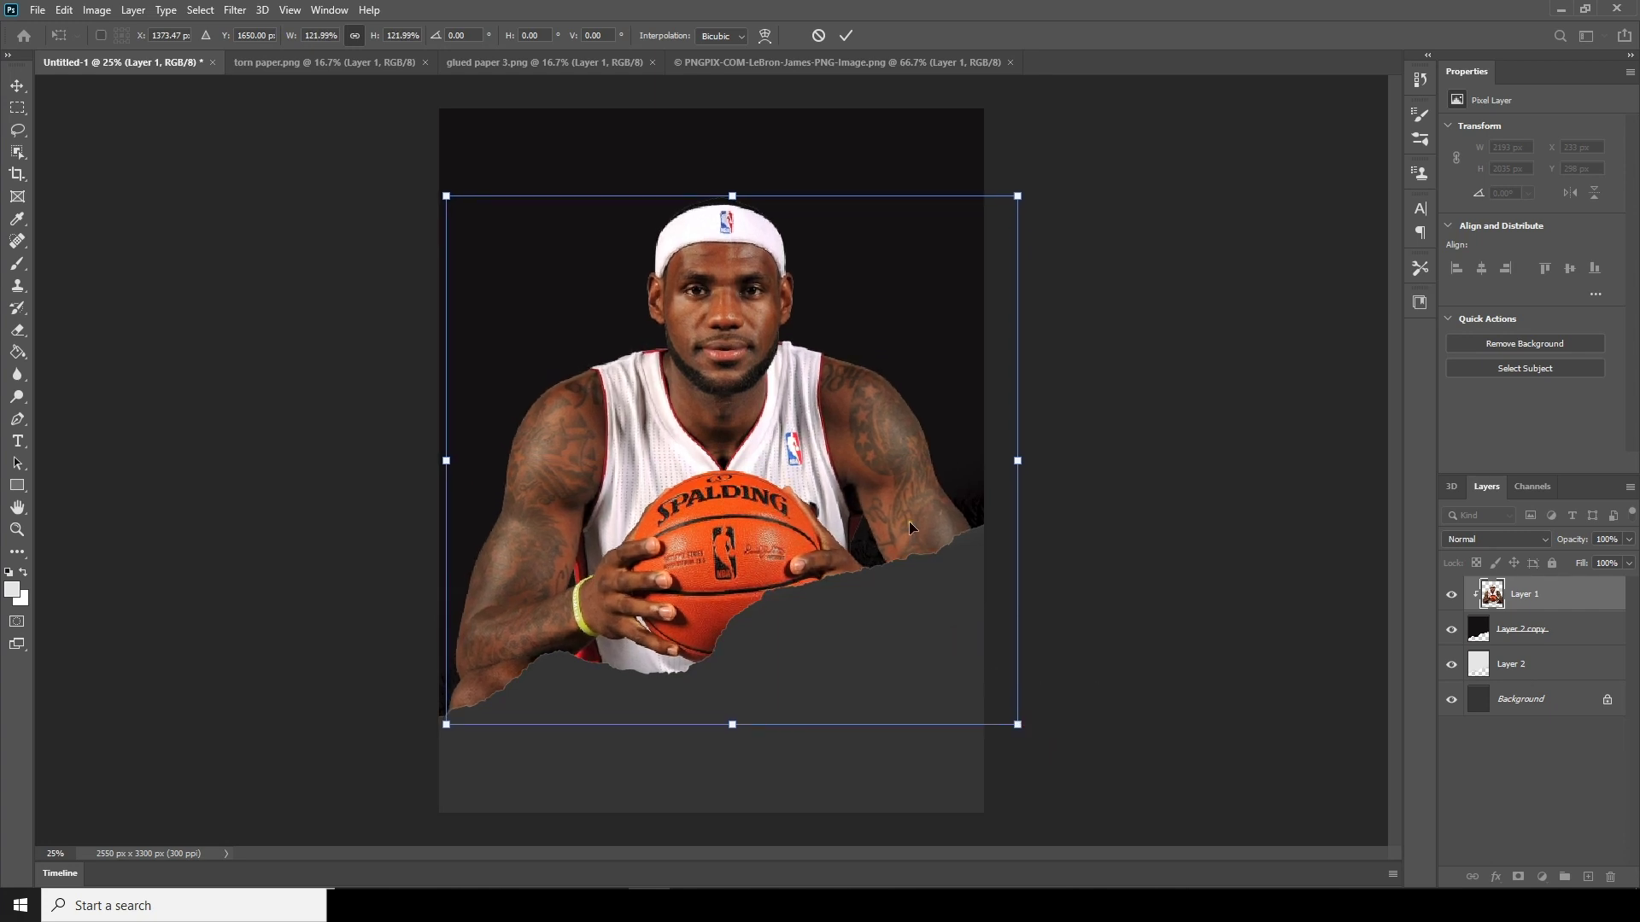
key(Return)
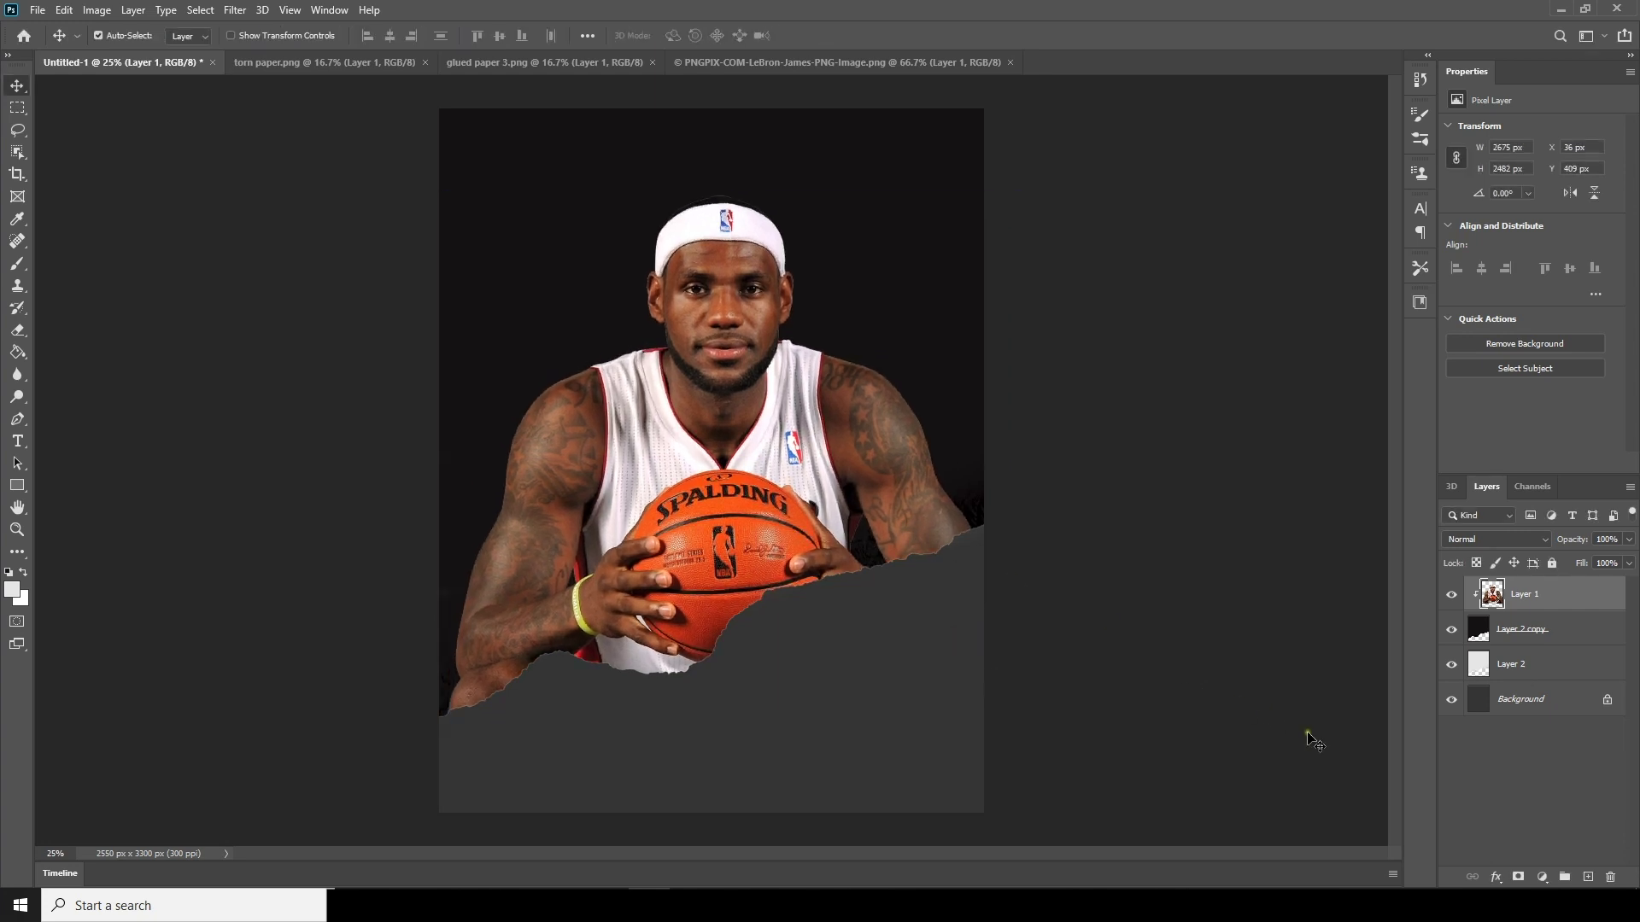
Lower the white paper on Layer 2 by about 215 px to expose a strip of it beneath the torn edge.
click(1509, 672)
key(ctrl+t)
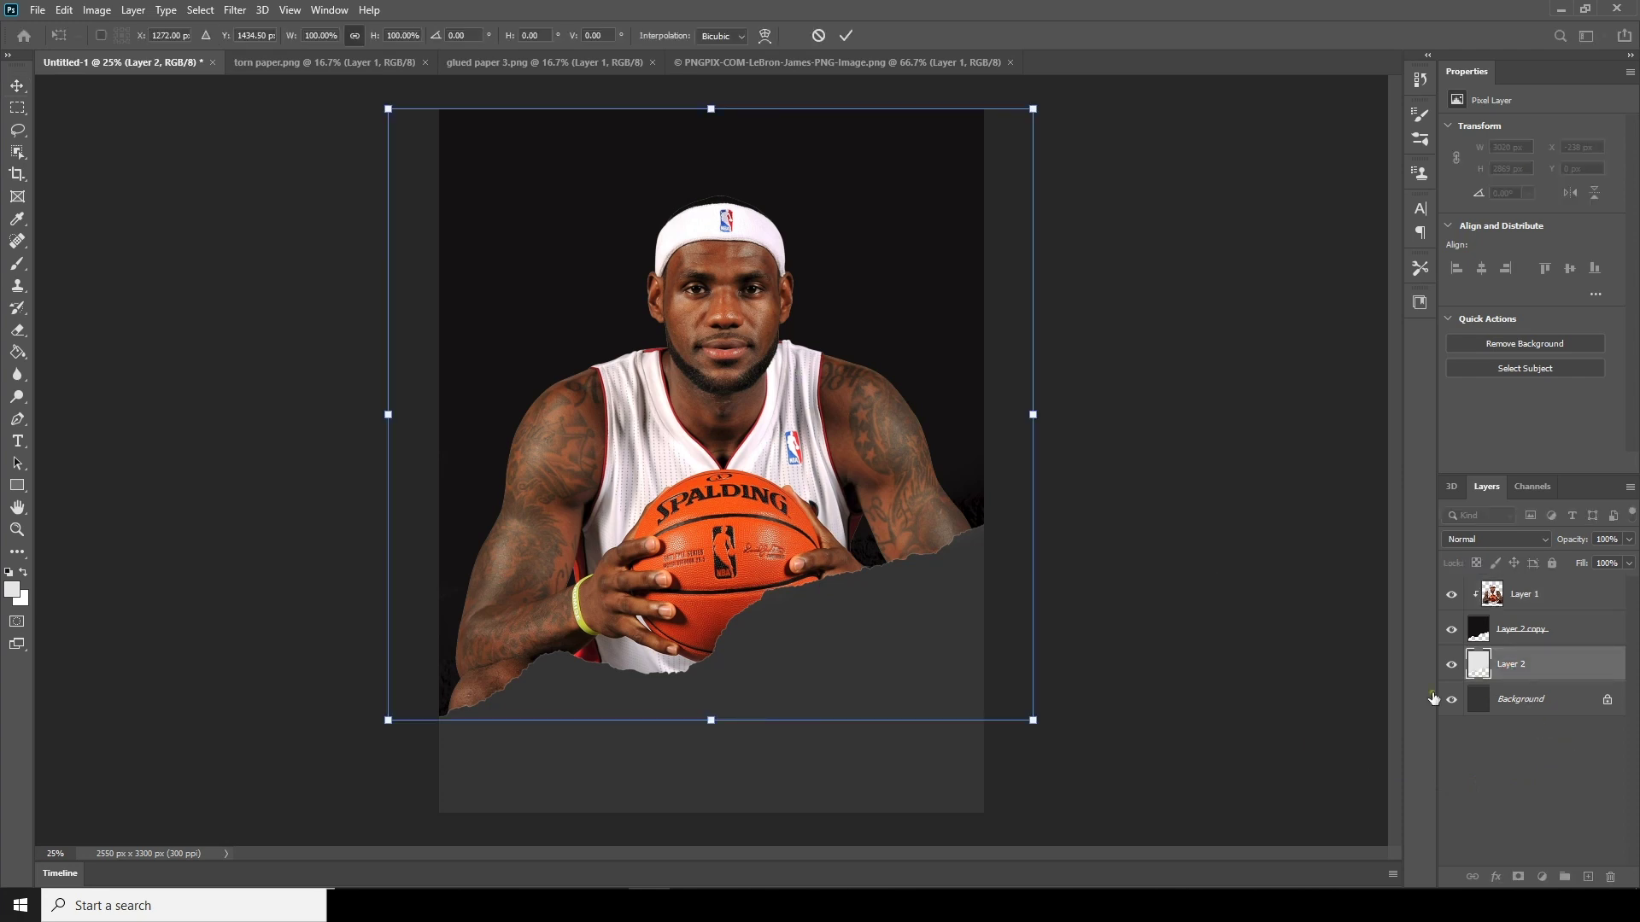
drag(702, 325, 706, 369)
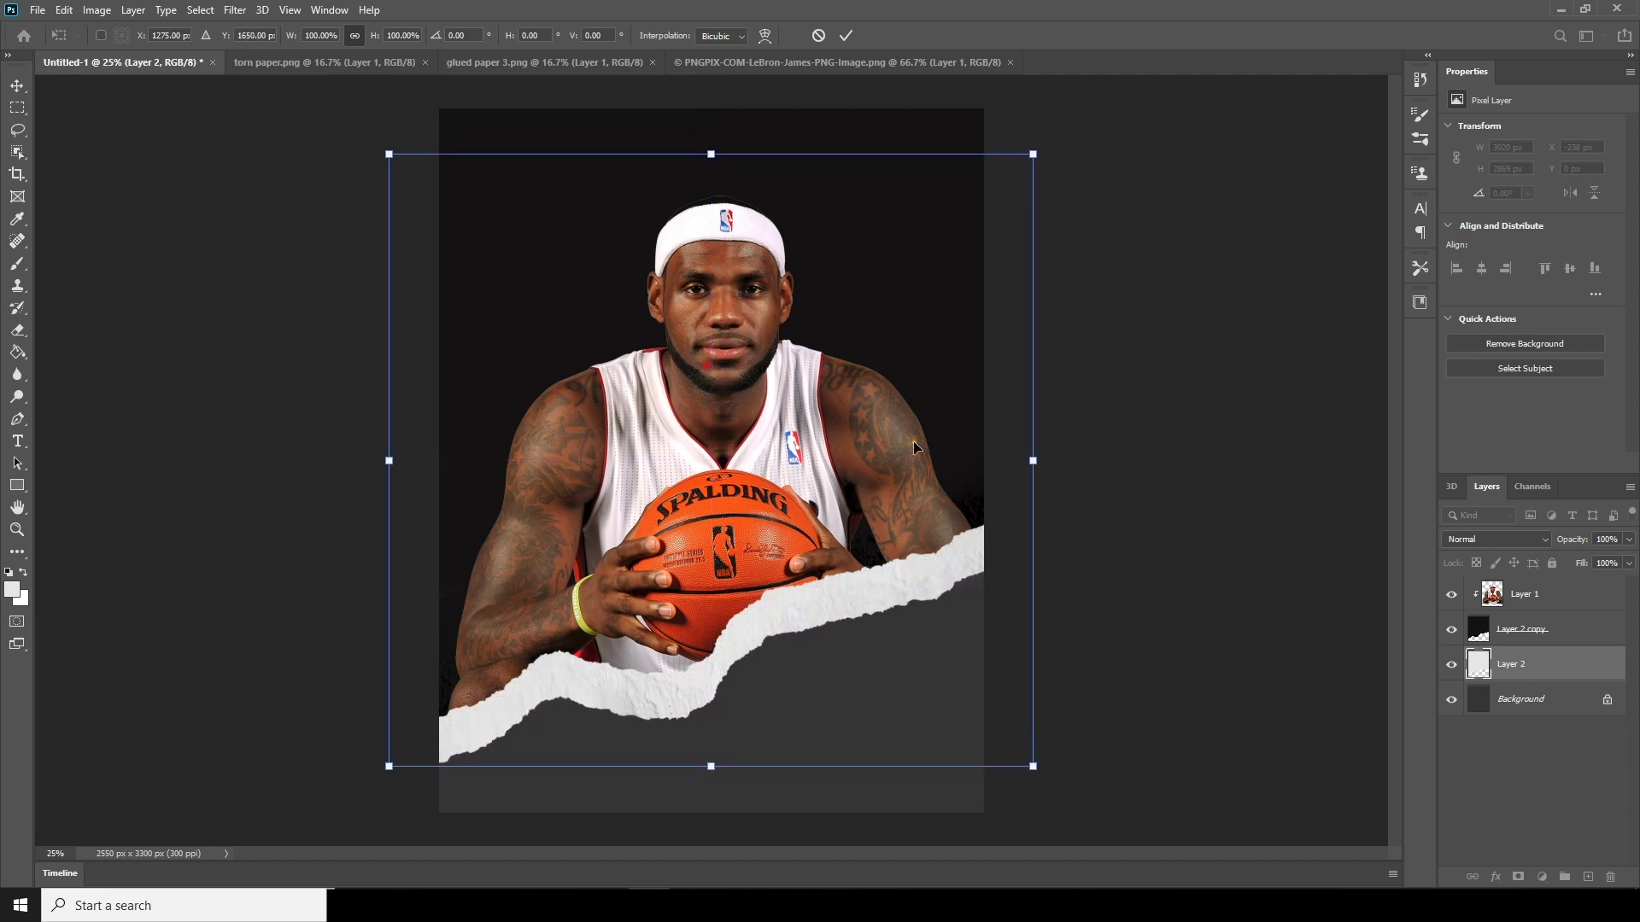
Warp the lower corners and bottom edge of the Layer 2 paper outward so the white torn strip varies in thickness along the tear.
right_click(839, 442)
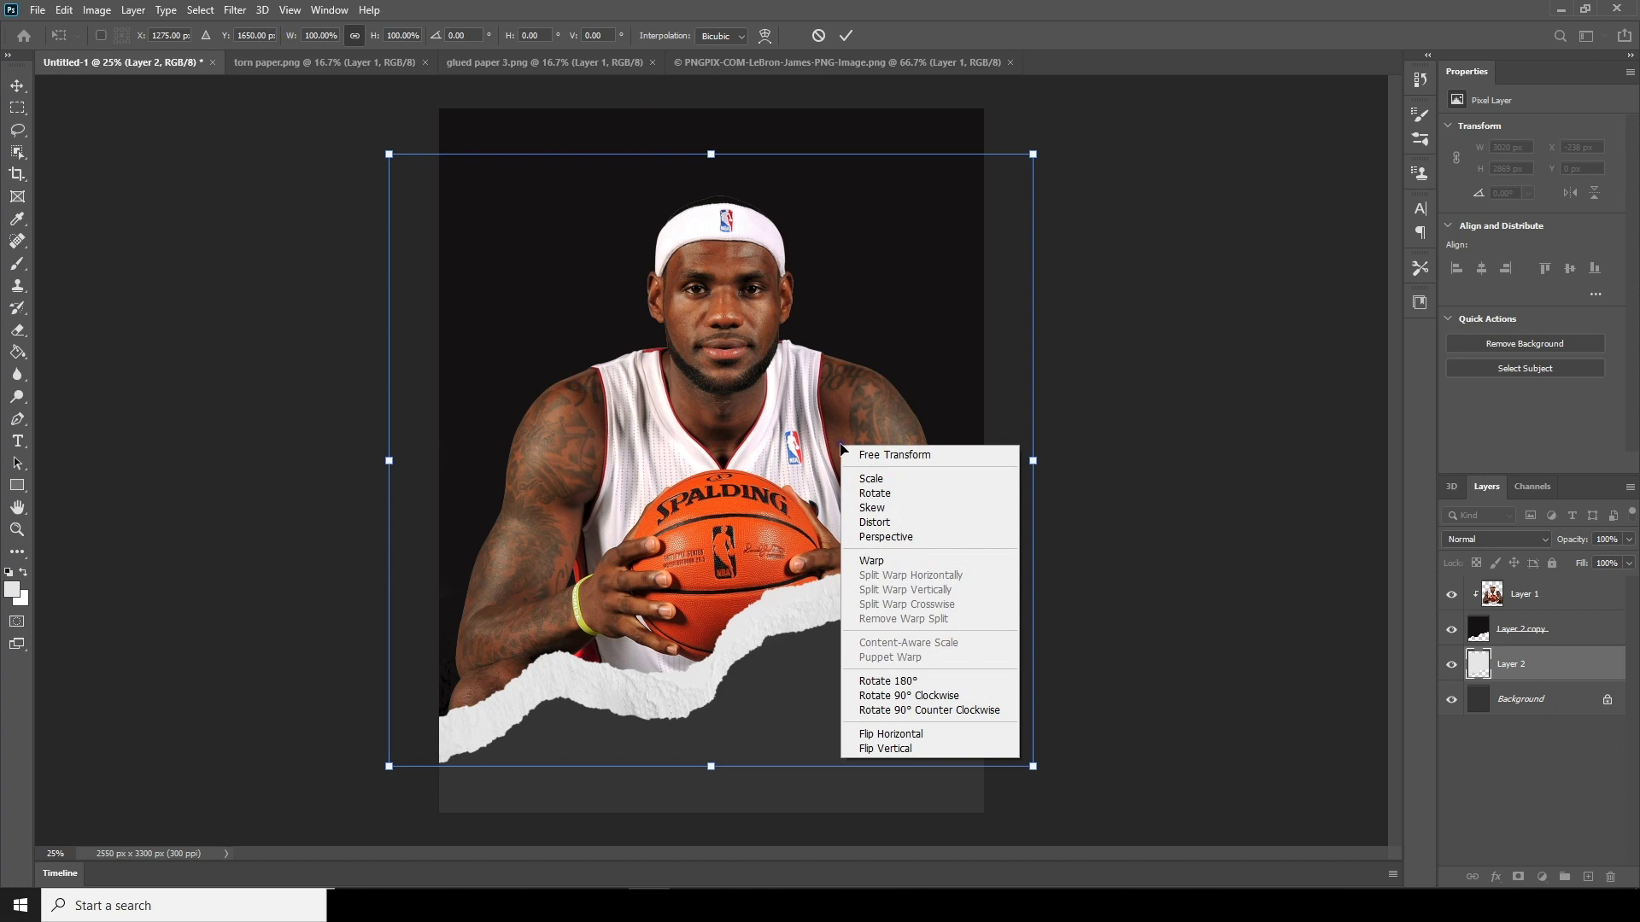
click(873, 561)
drag(818, 771, 881, 779)
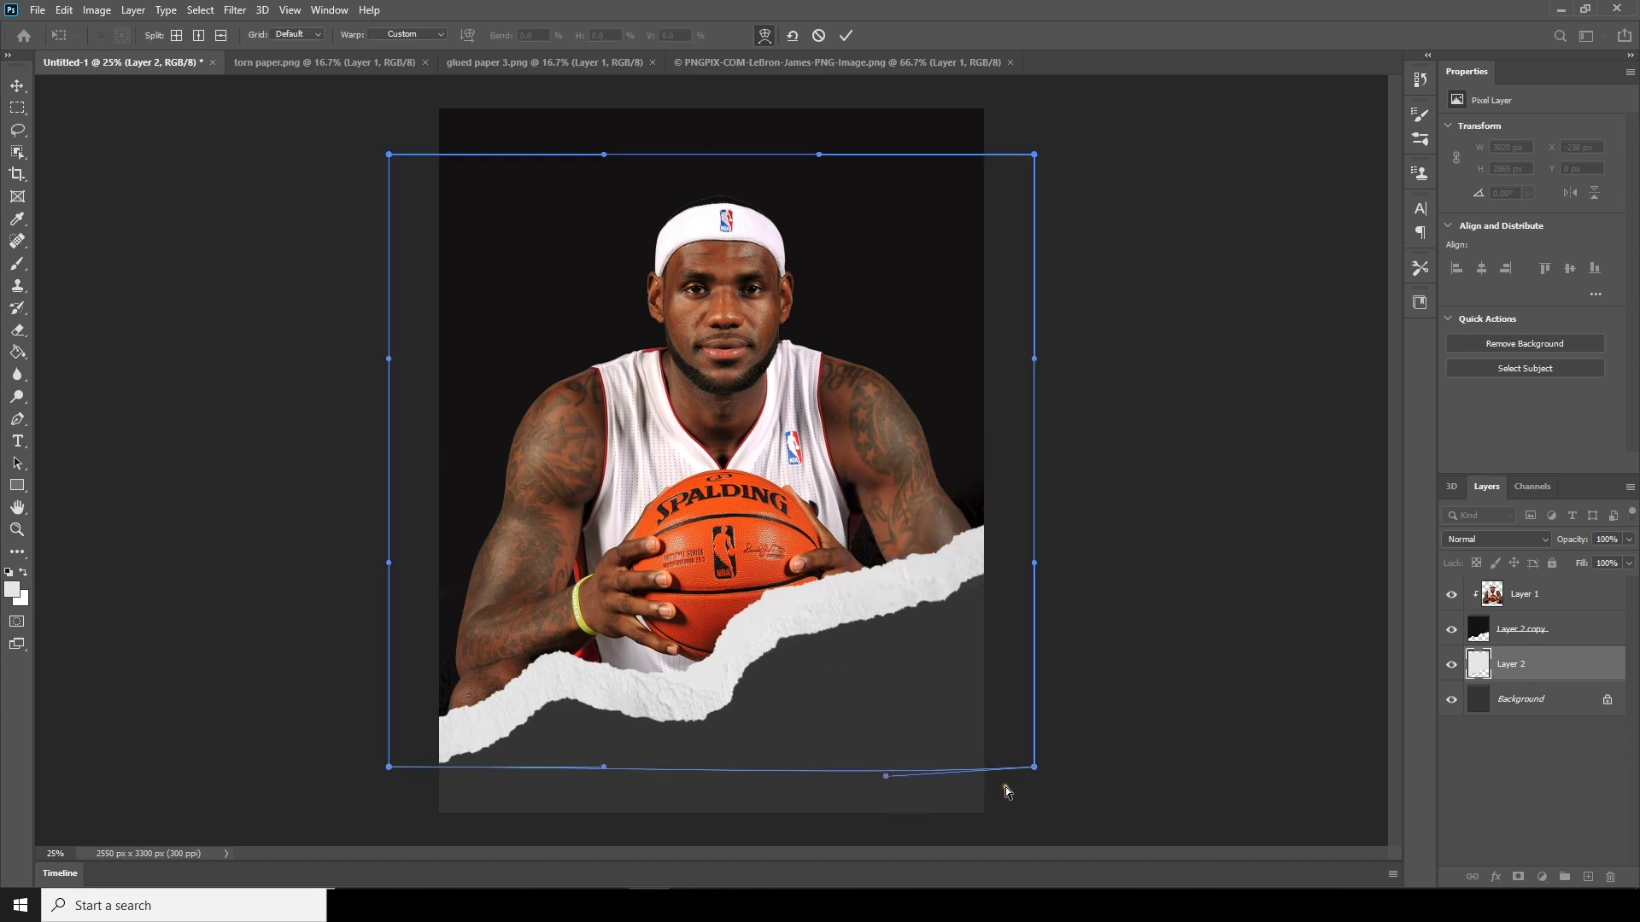
drag(1035, 770, 1054, 772)
drag(1033, 563, 1028, 501)
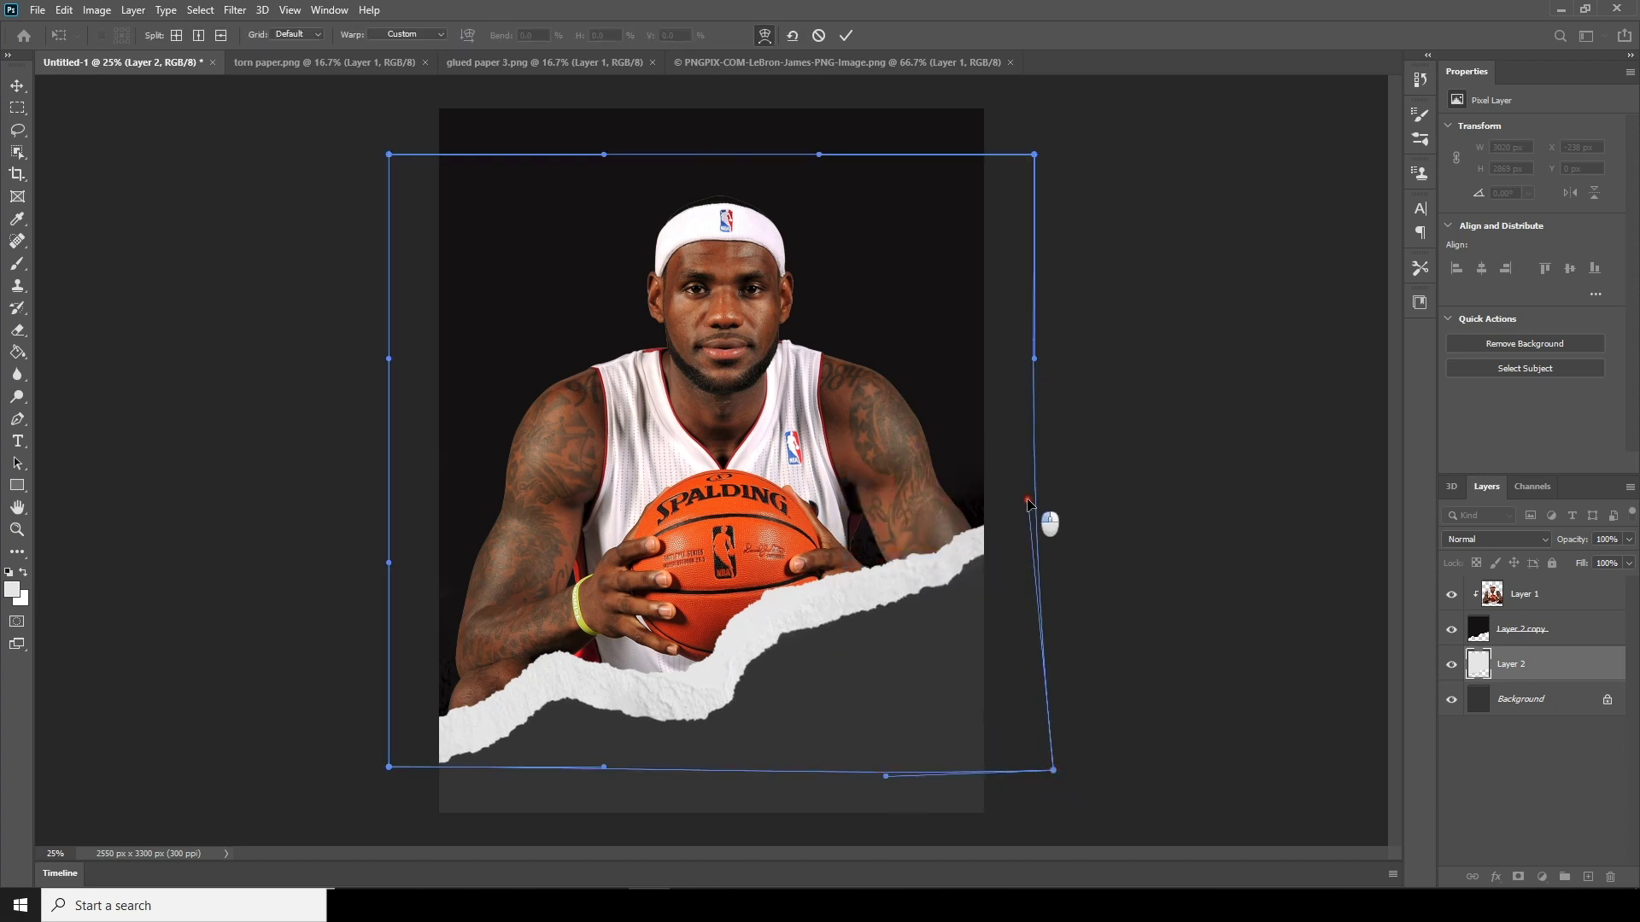
drag(395, 771, 390, 815)
drag(888, 784, 926, 743)
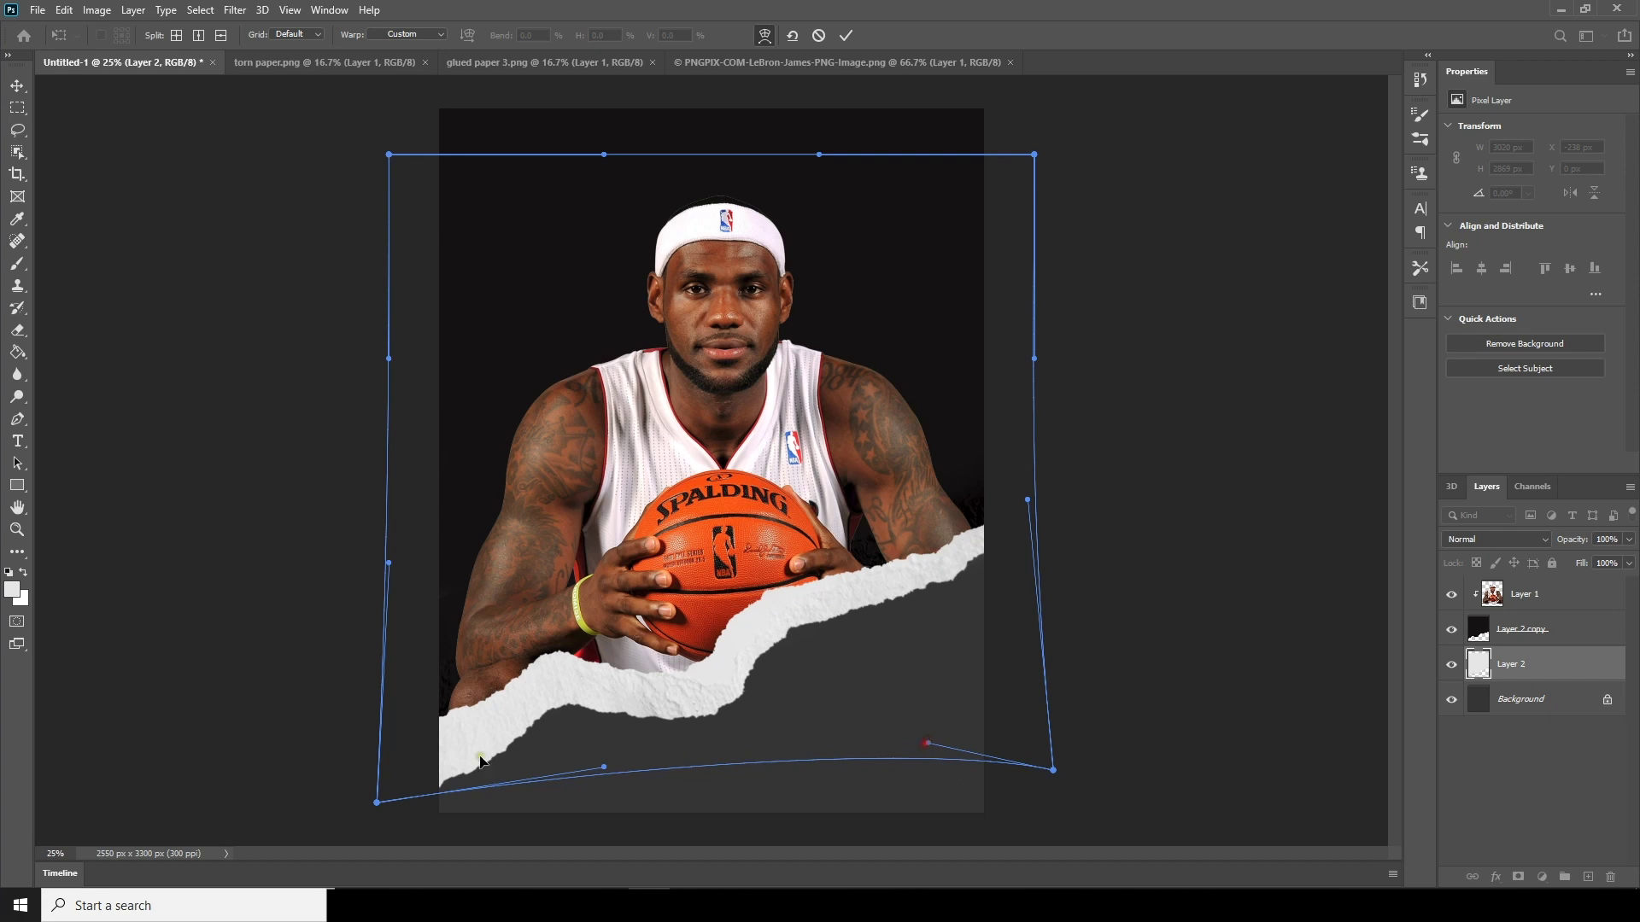
drag(377, 803, 345, 756)
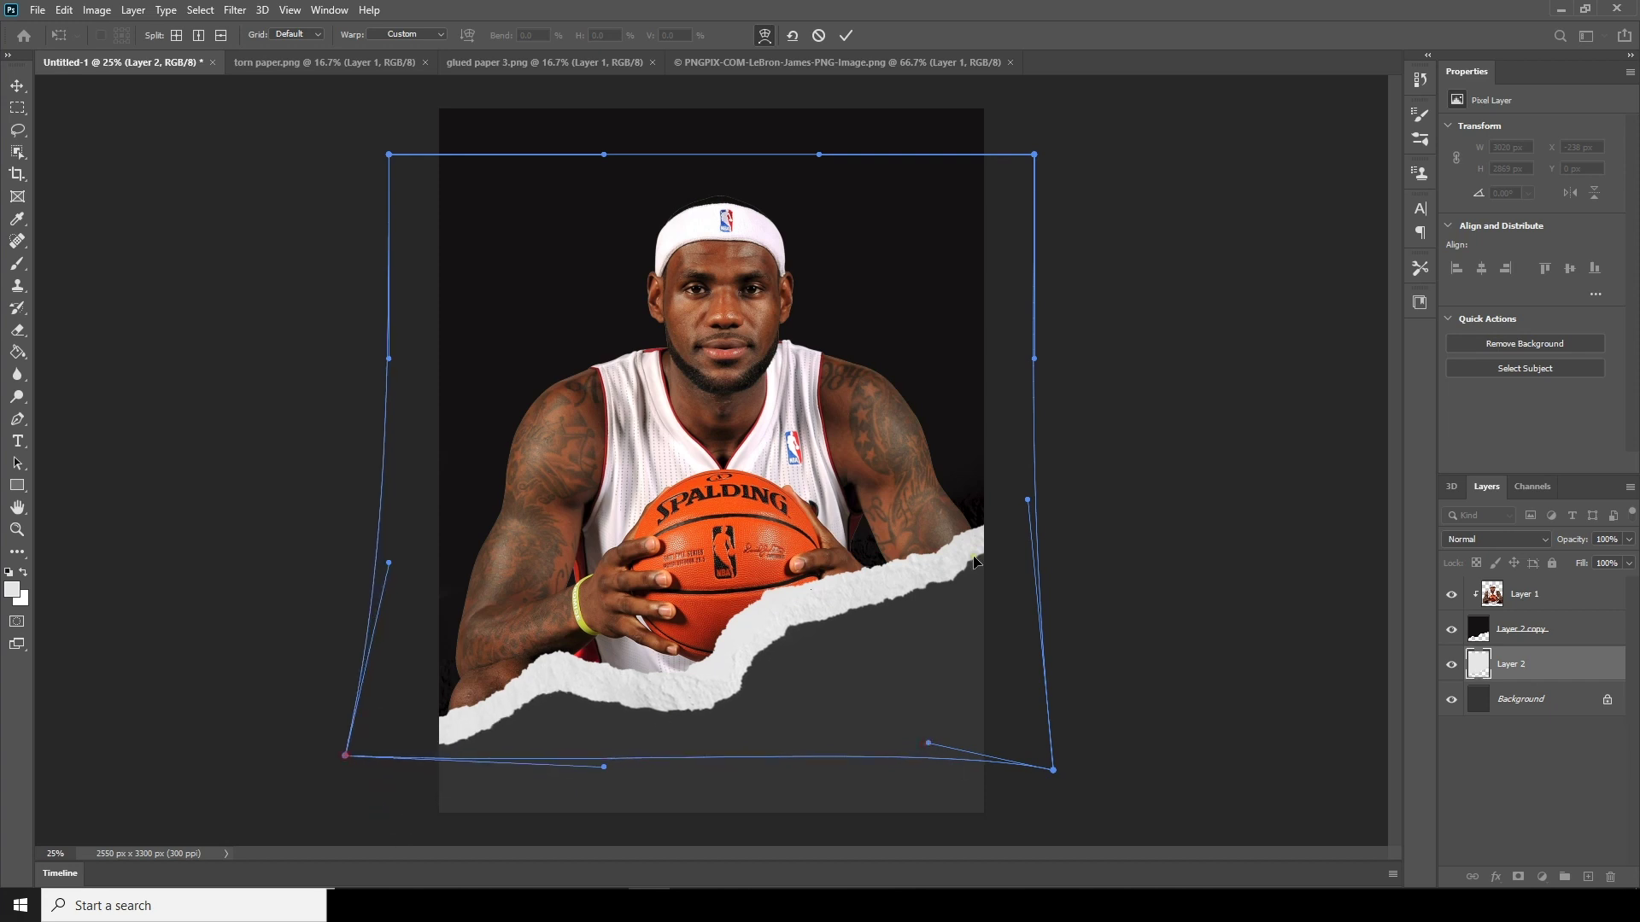
mouse_move(1028, 493)
mouse_down()
mouse_move(1054, 516)
mouse_move(1036, 480)
mouse_up()
drag(1053, 771, 1141, 743)
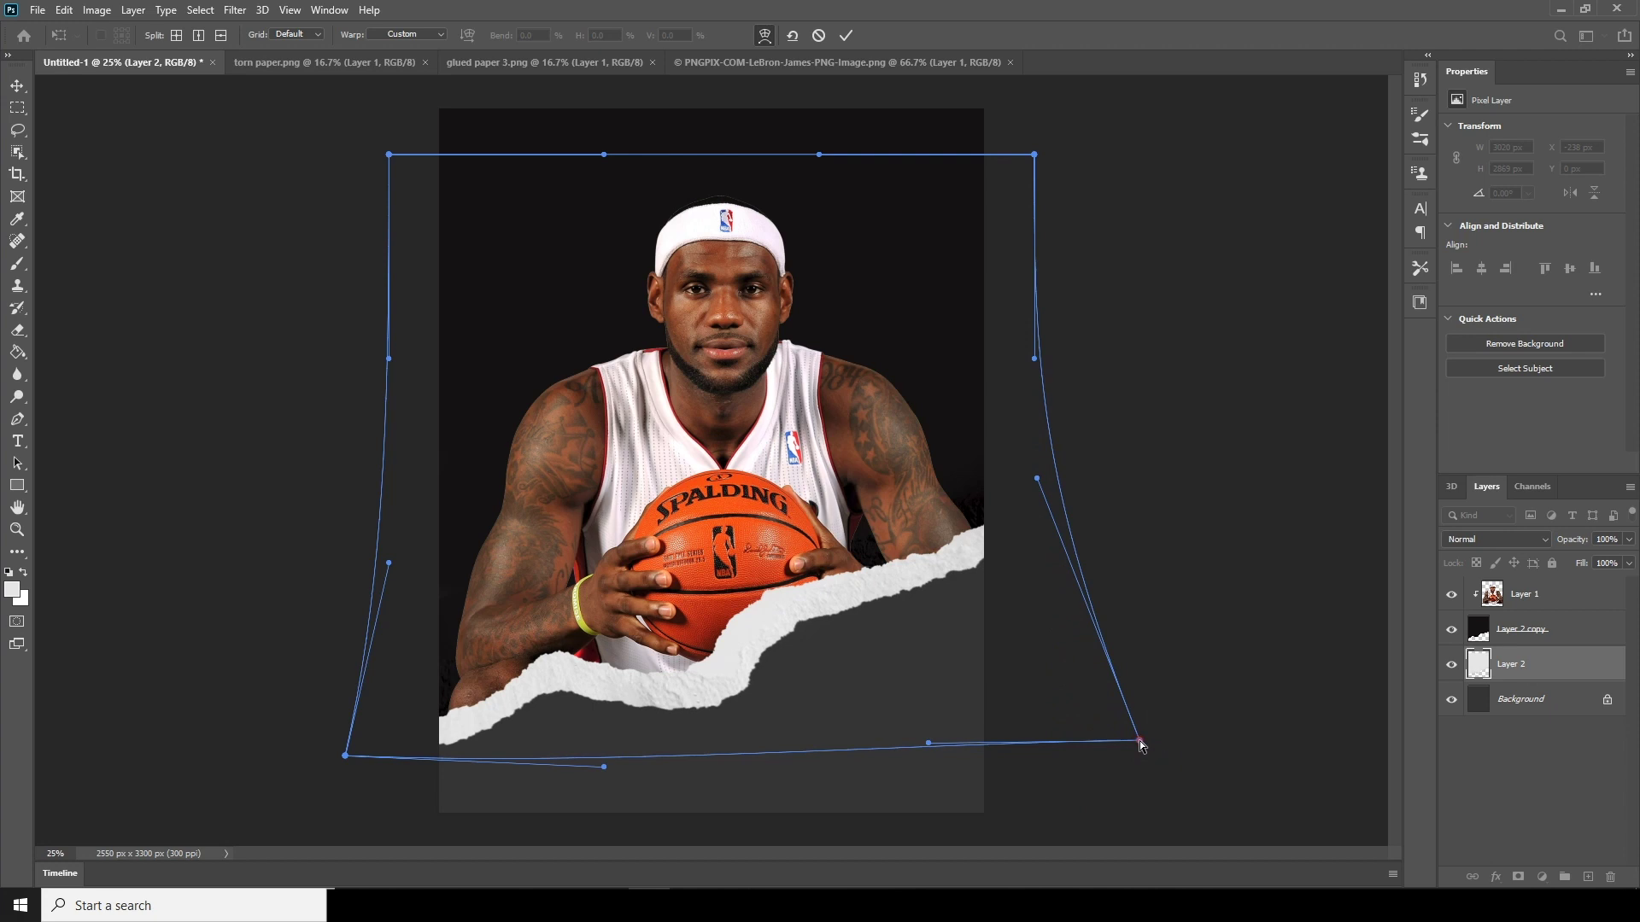
key(Return)
Add the horizontal text JAMES in the grey area below the torn paper.
key(ctrl+minus)
key(ctrl+minus)
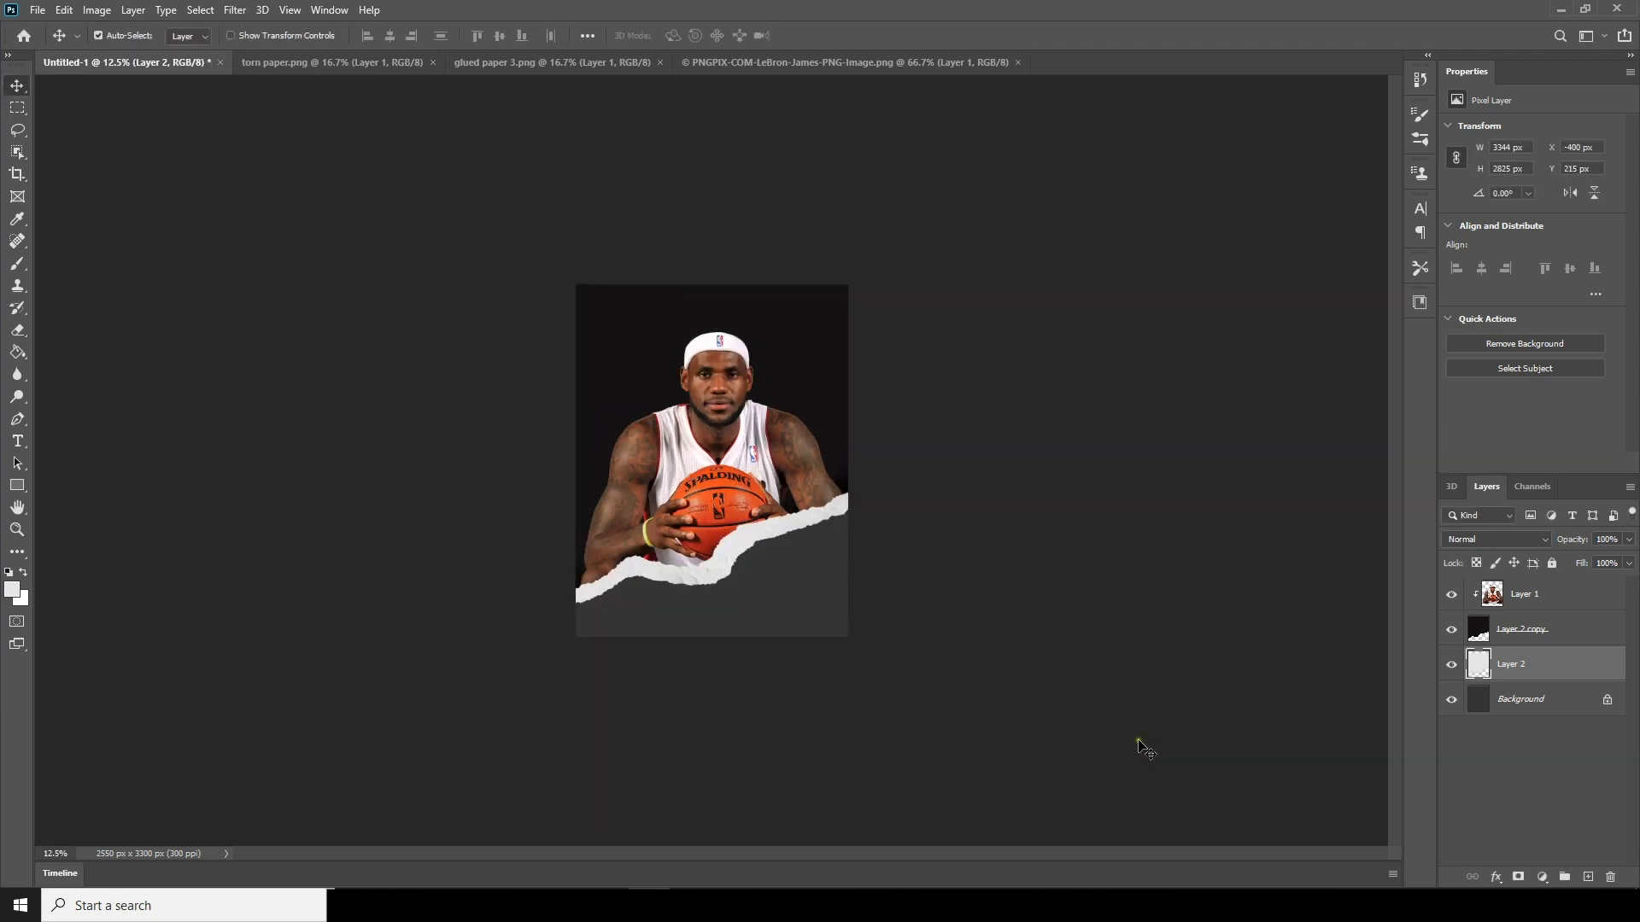
key(ctrl+plus)
key(ctrl+plus)
key(ctrl+minus)
key(ctrl+plus)
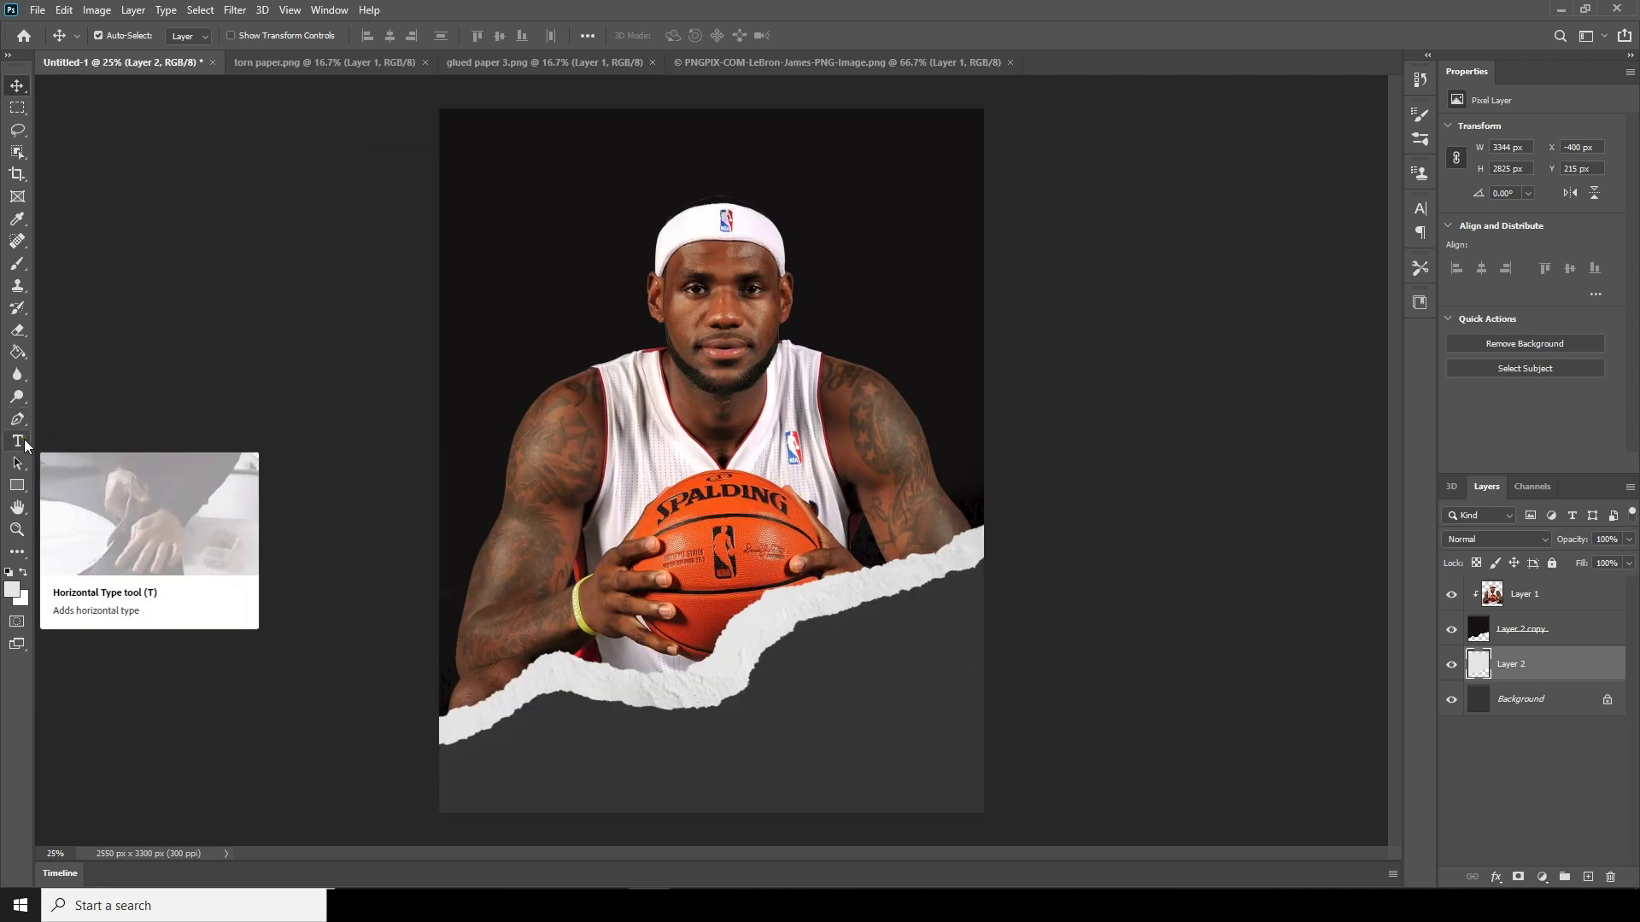
click(23, 442)
click(739, 753)
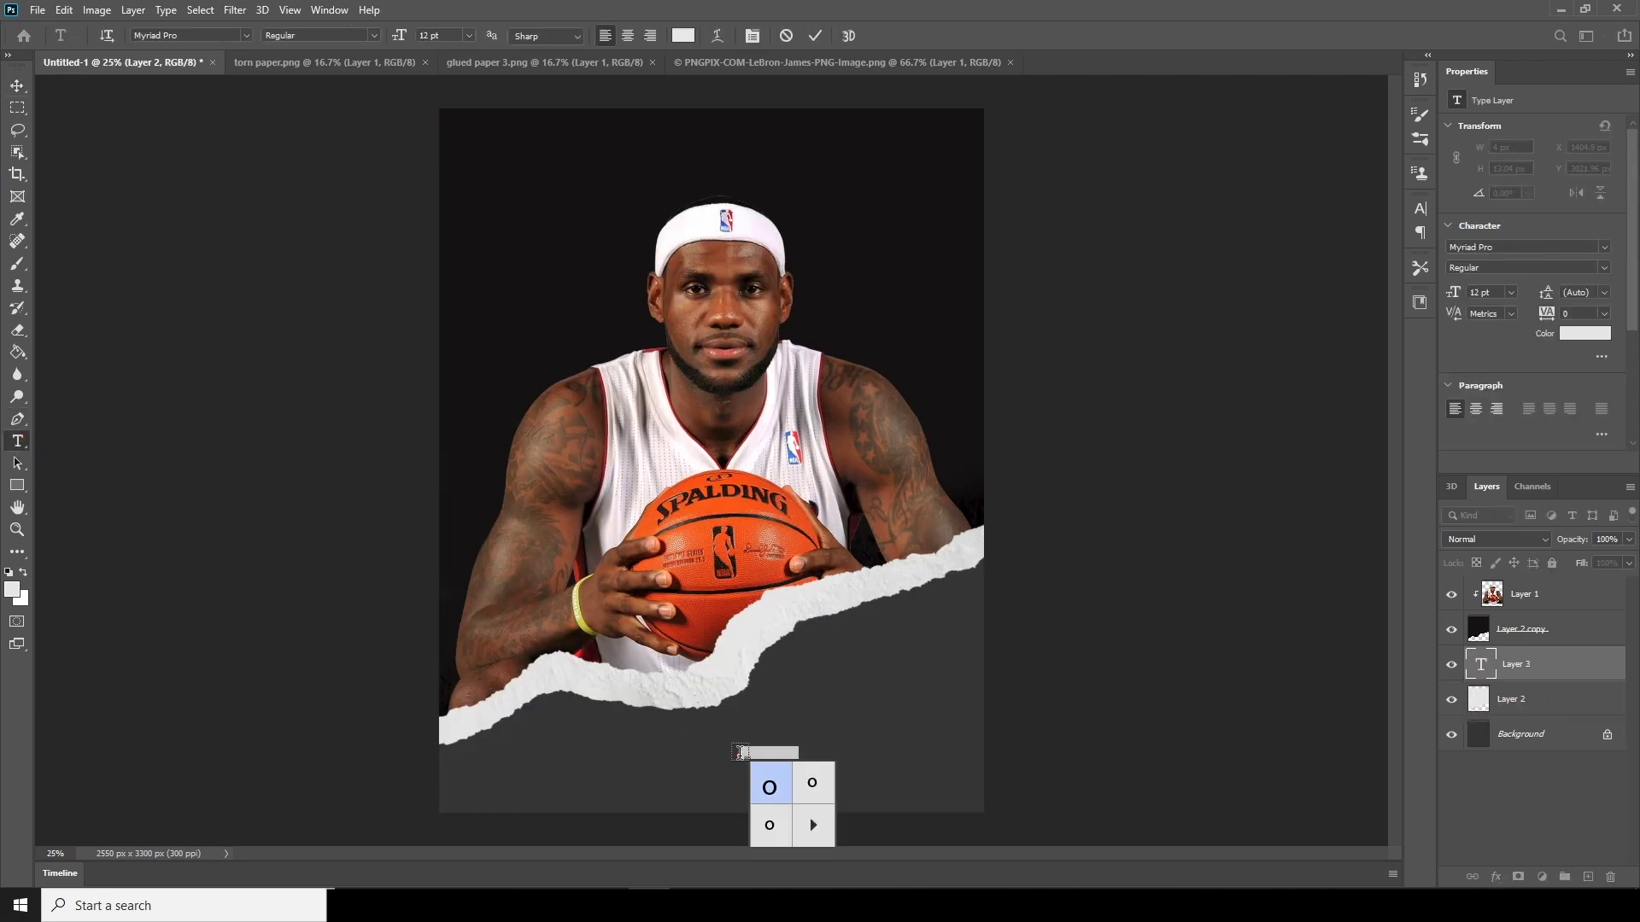
key(BackSpace)
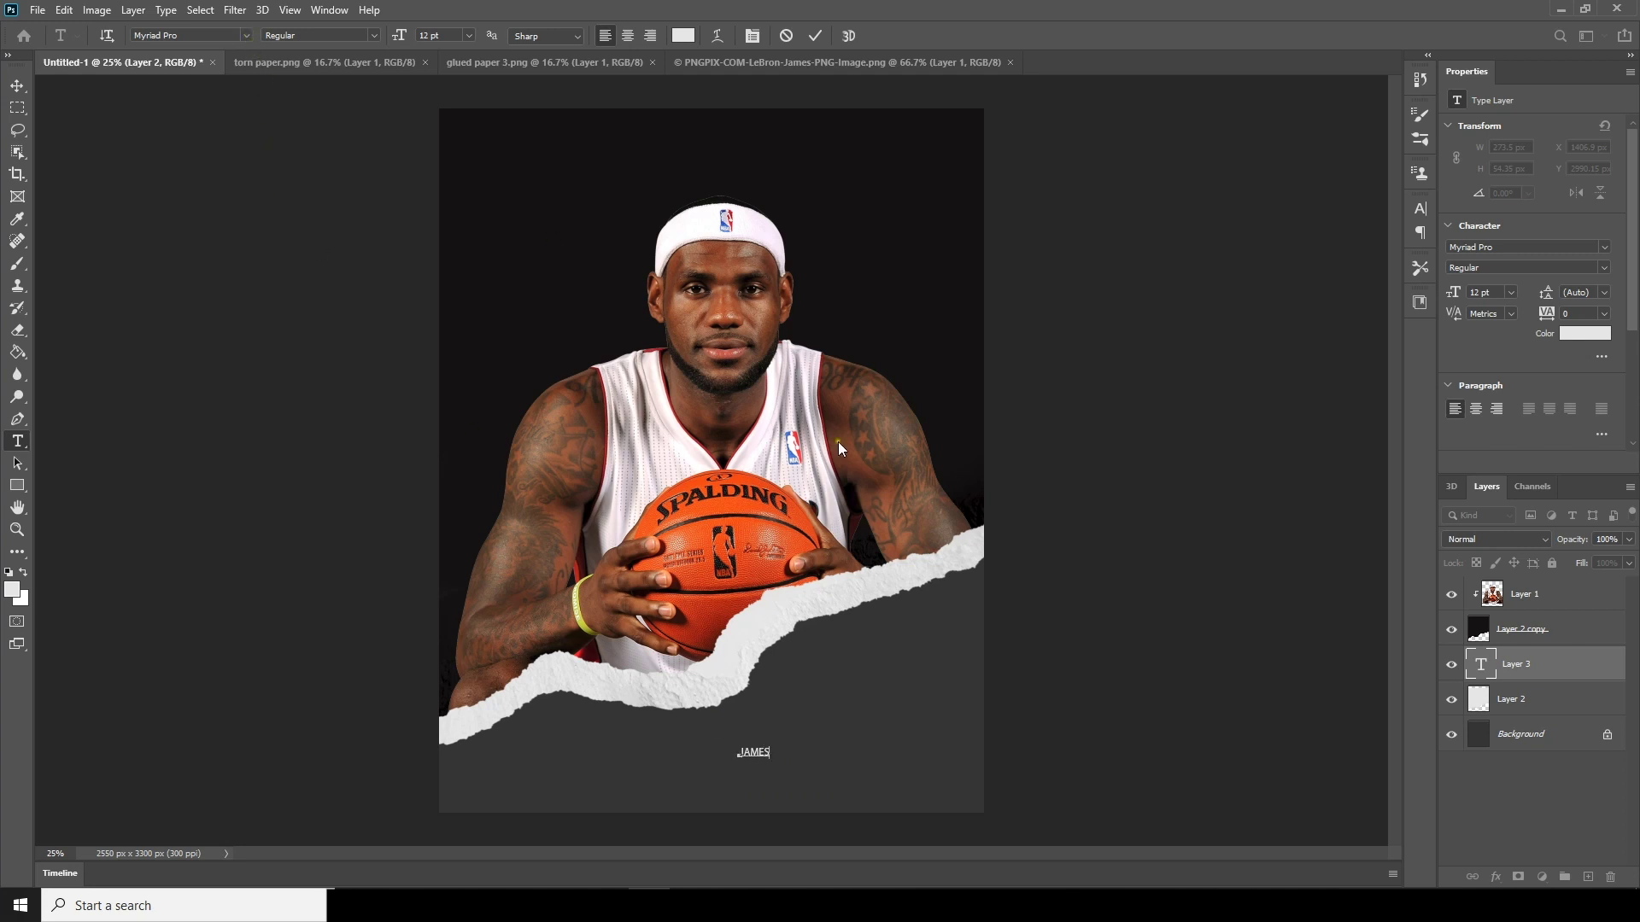
Change the font of the whole JAMES text to Anton.
double_click(1480, 675)
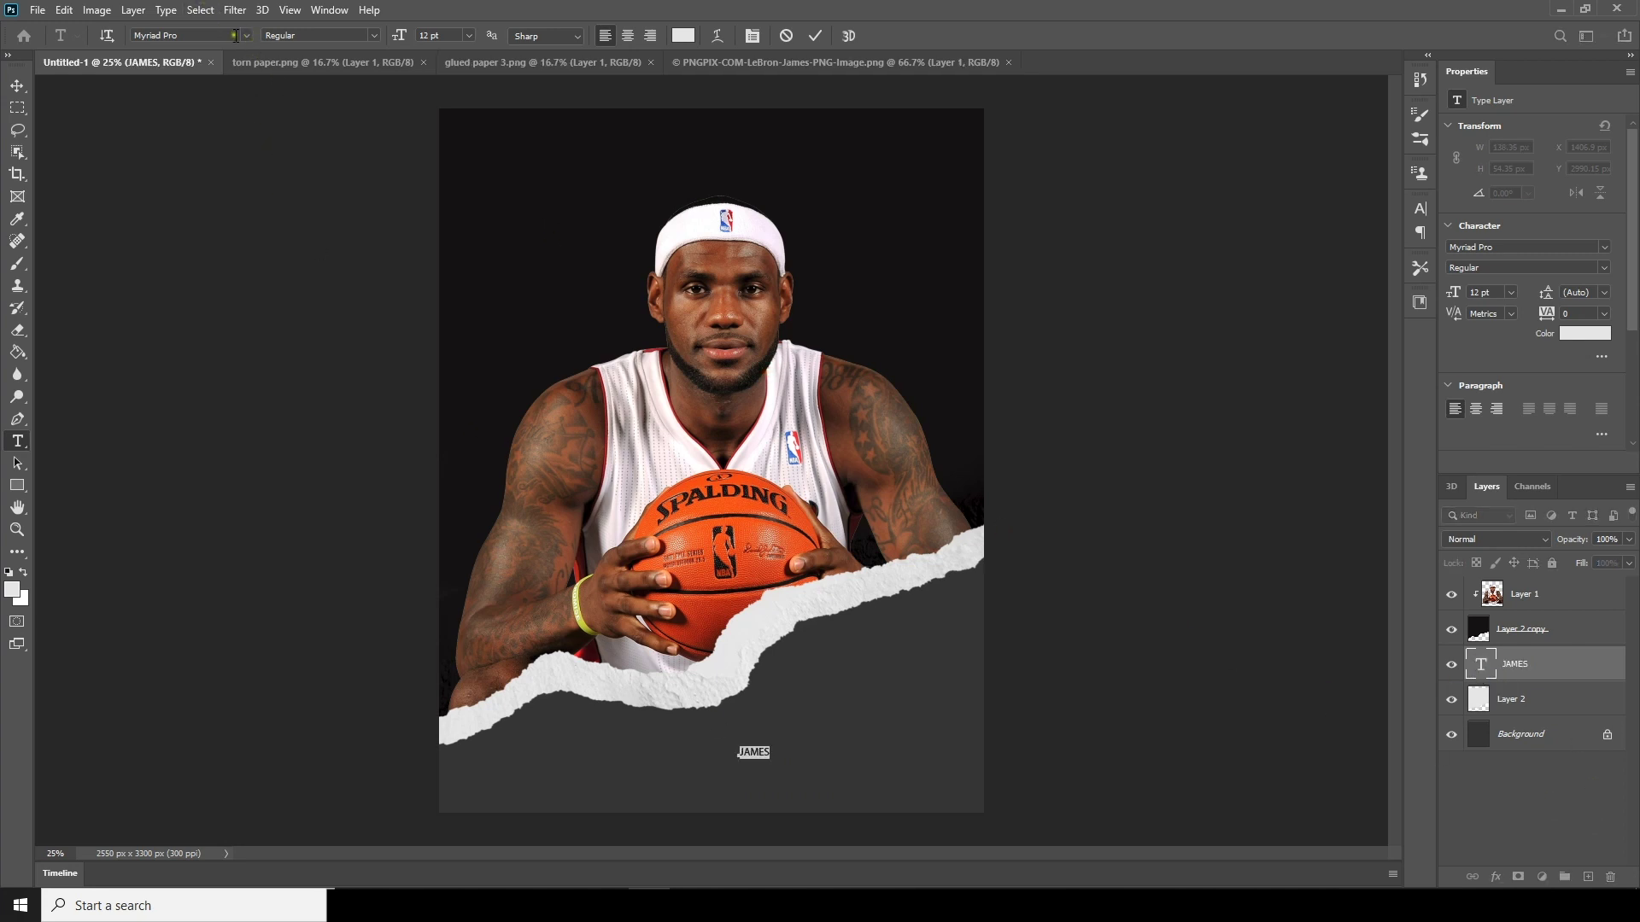
click(245, 37)
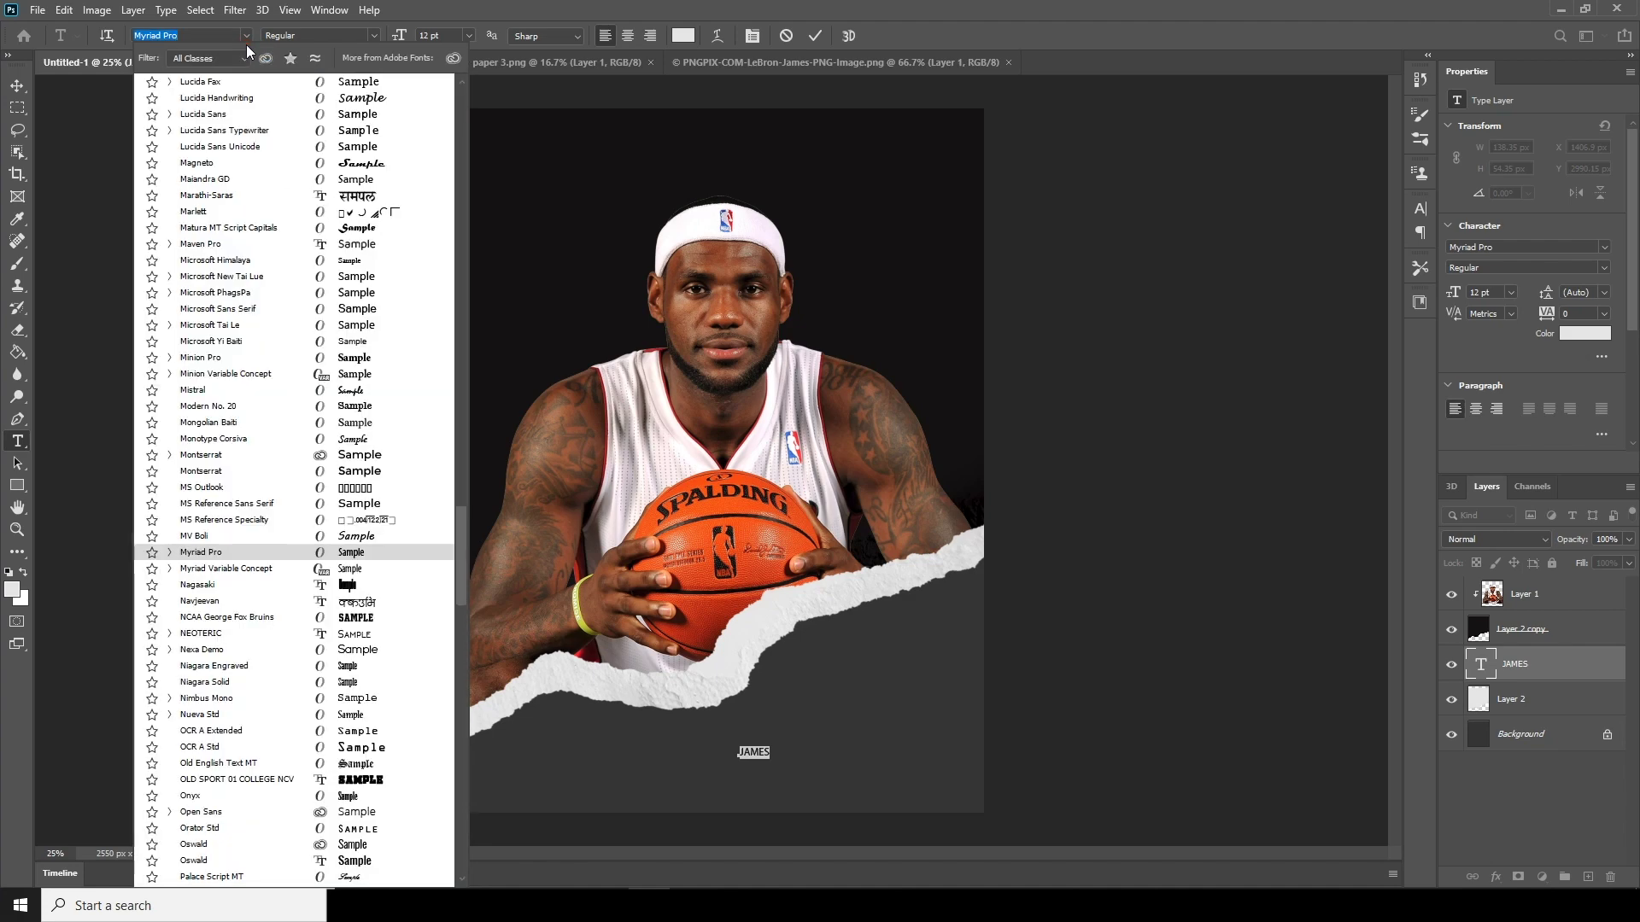
drag(463, 536, 465, 128)
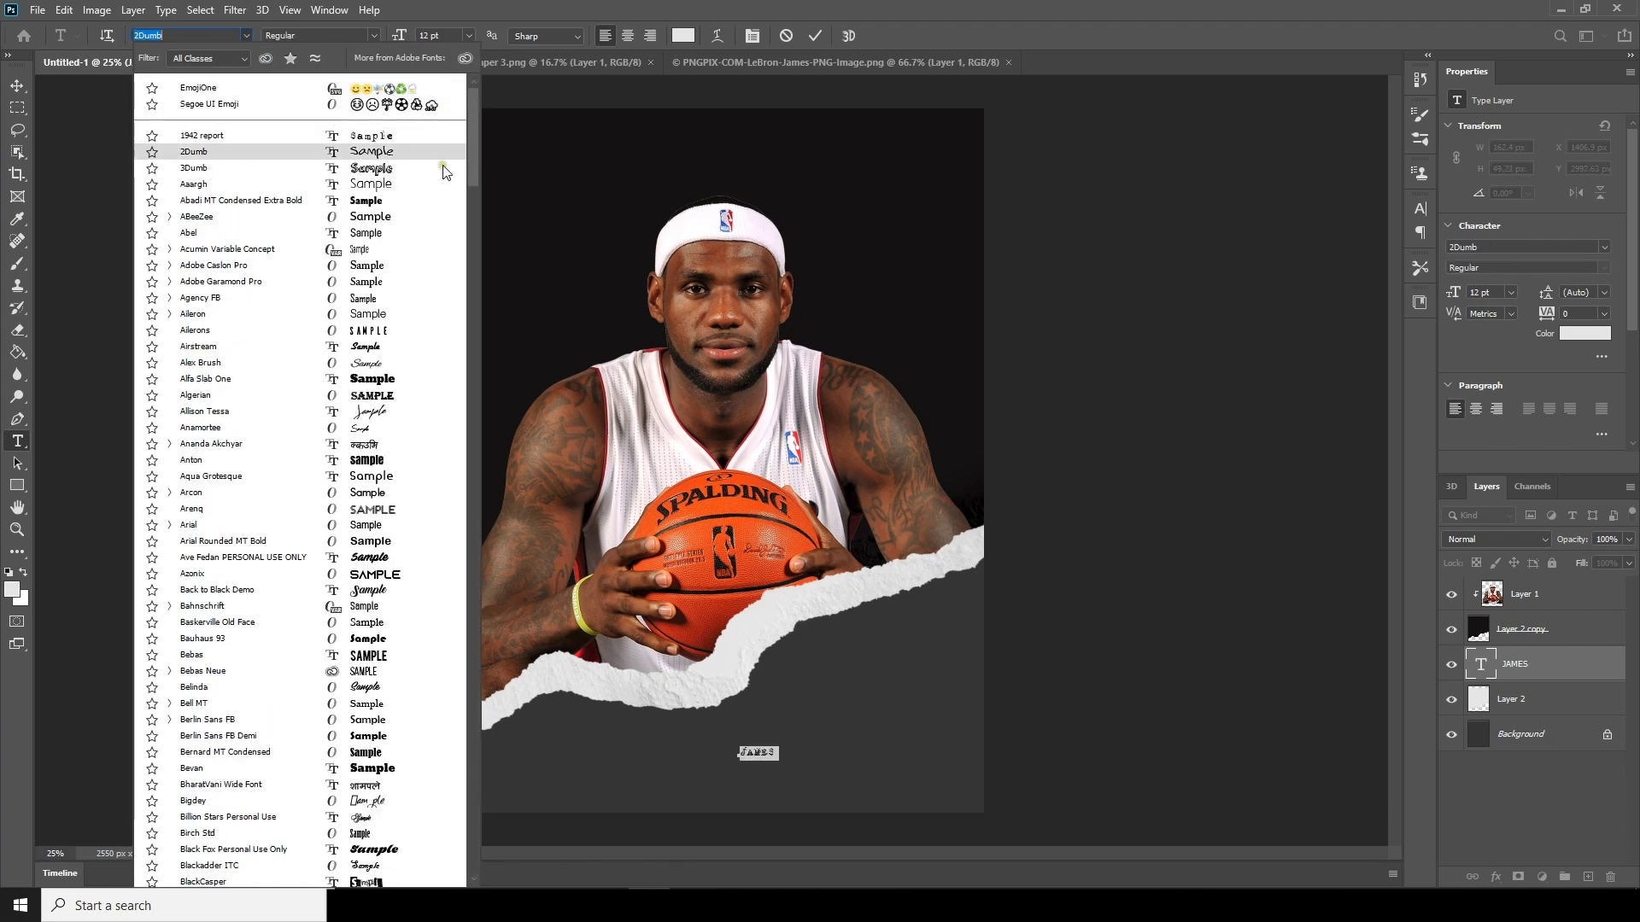
click(238, 465)
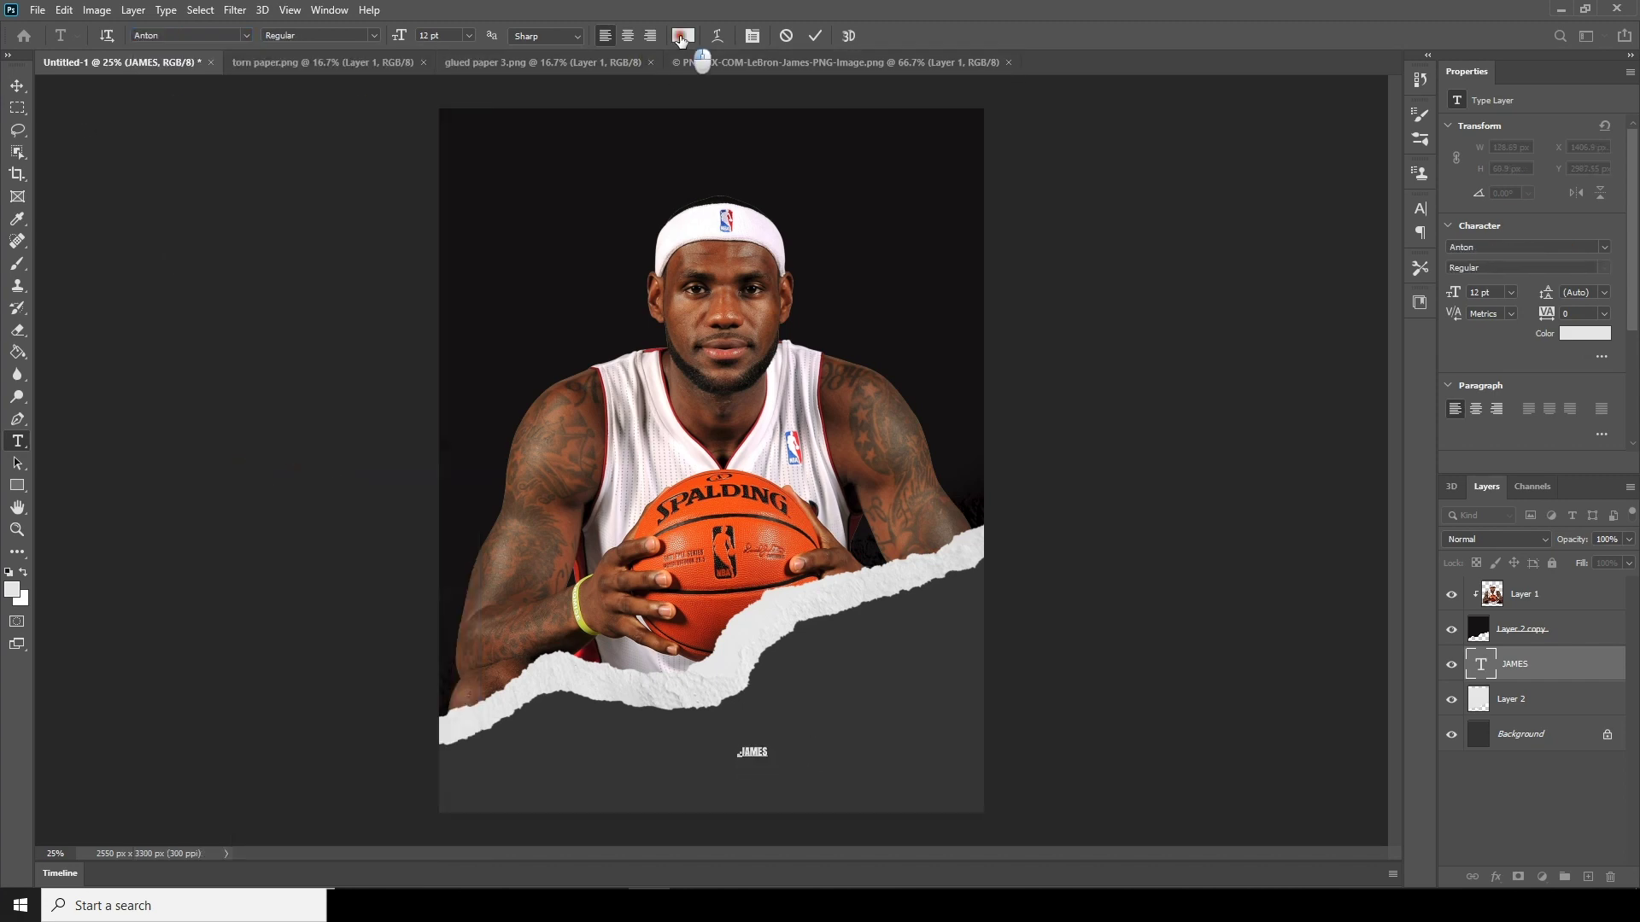
Set the color of the JAMES text to a bright orange.
click(683, 36)
drag(835, 383, 836, 409)
drag(807, 299, 829, 256)
drag(842, 410, 843, 407)
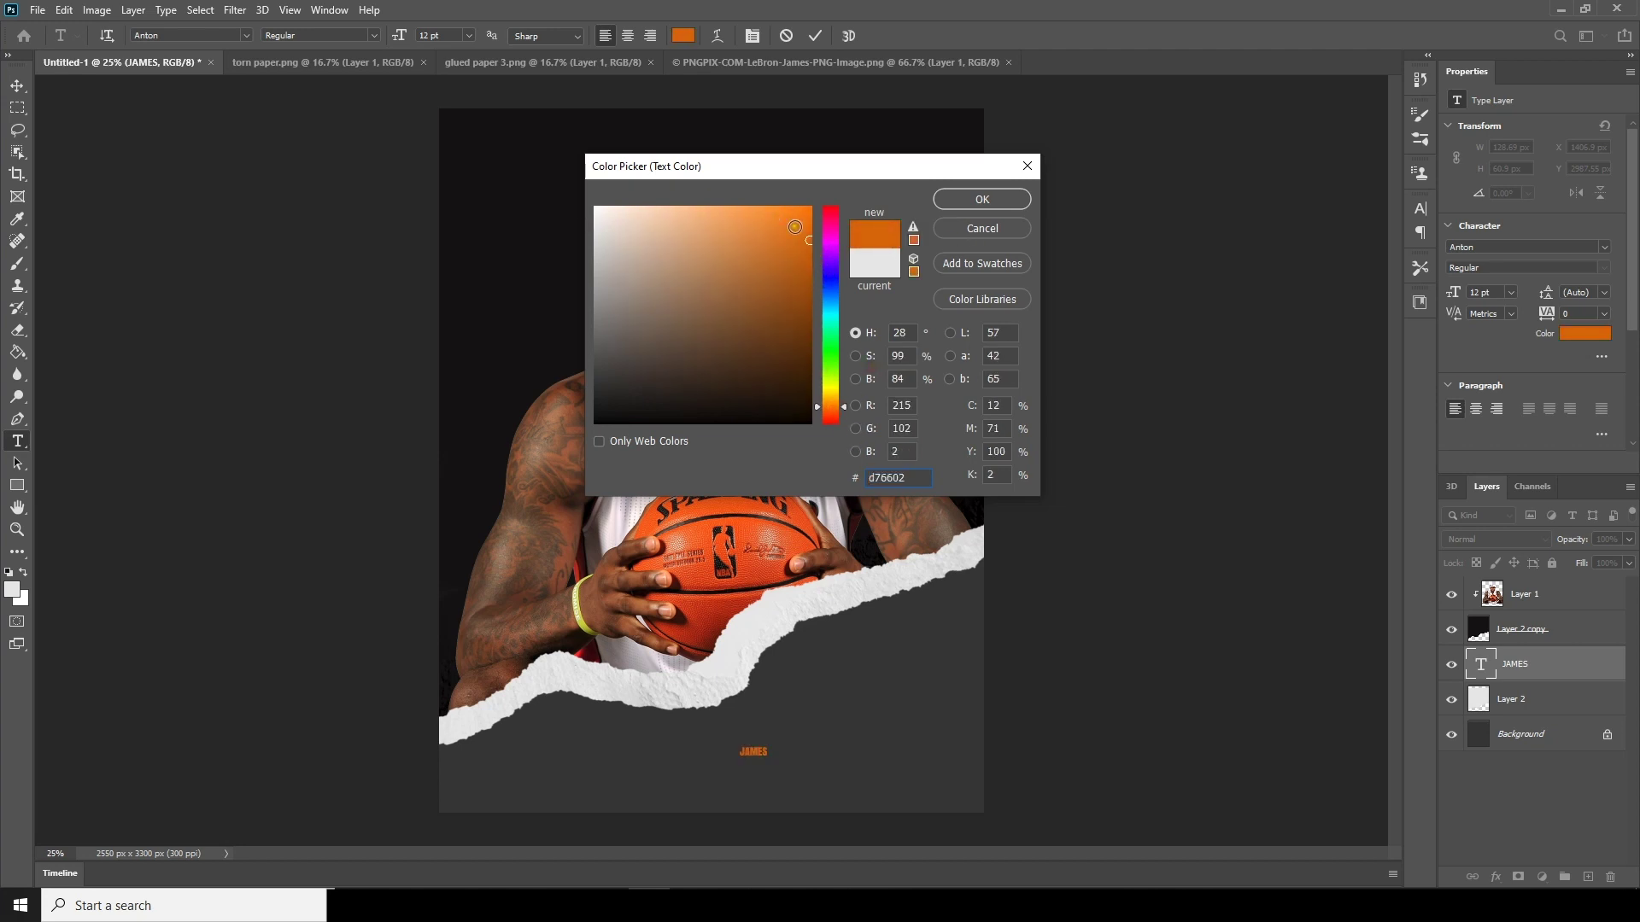
click(982, 199)
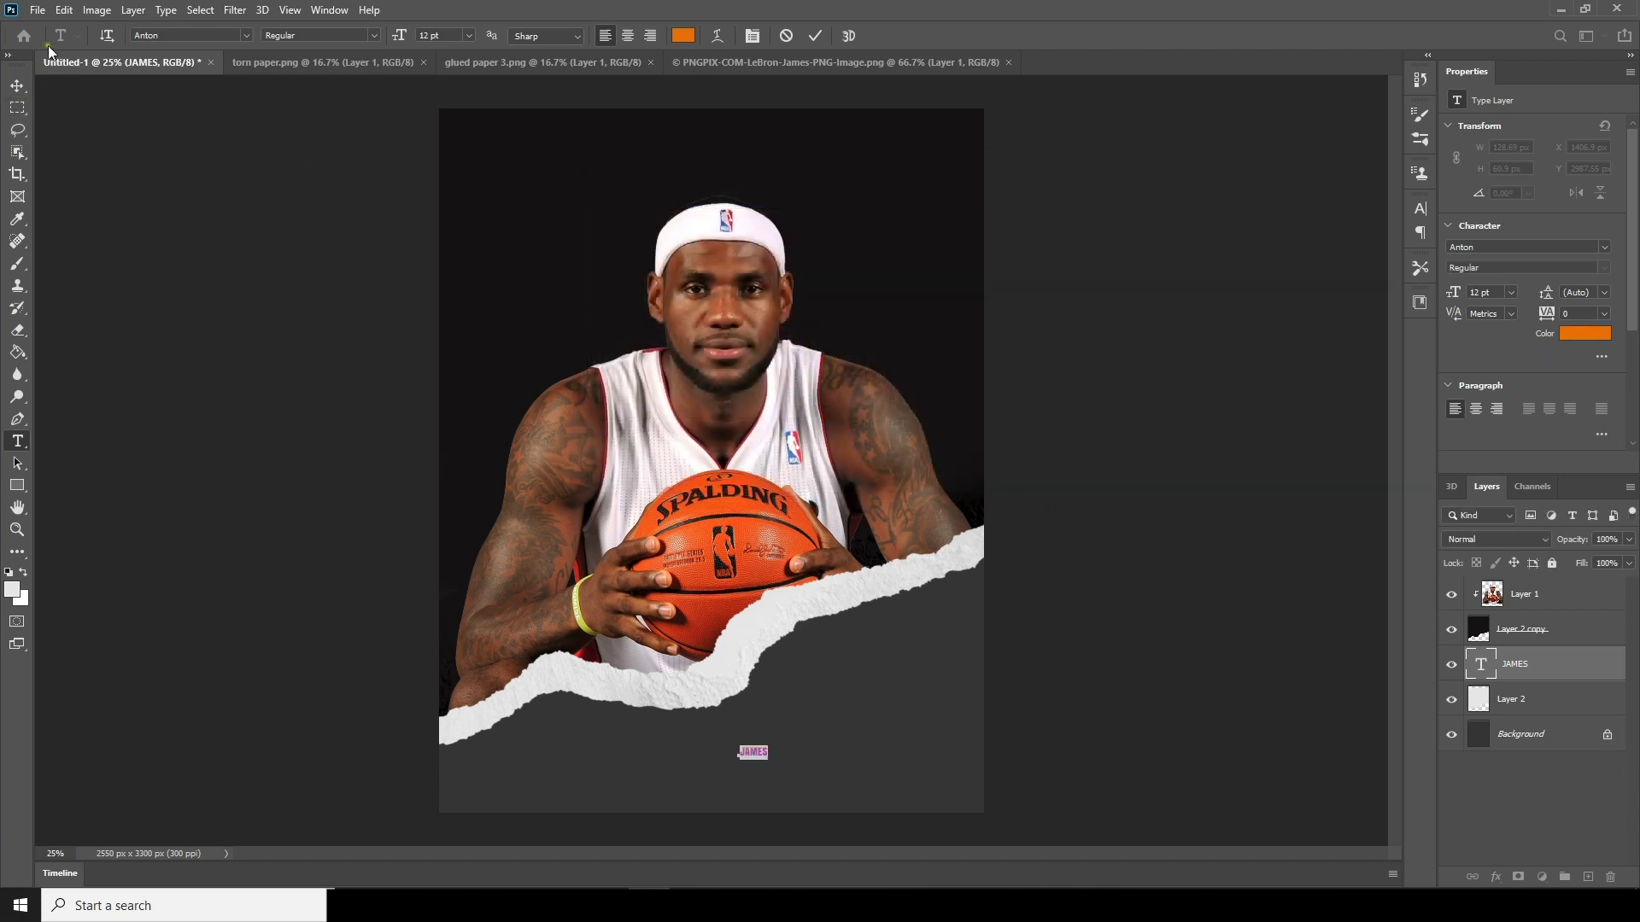
Free-transform the JAMES text to about 1723 × 815 px and position it across the bottom of the poster.
click(64, 11)
click(111, 378)
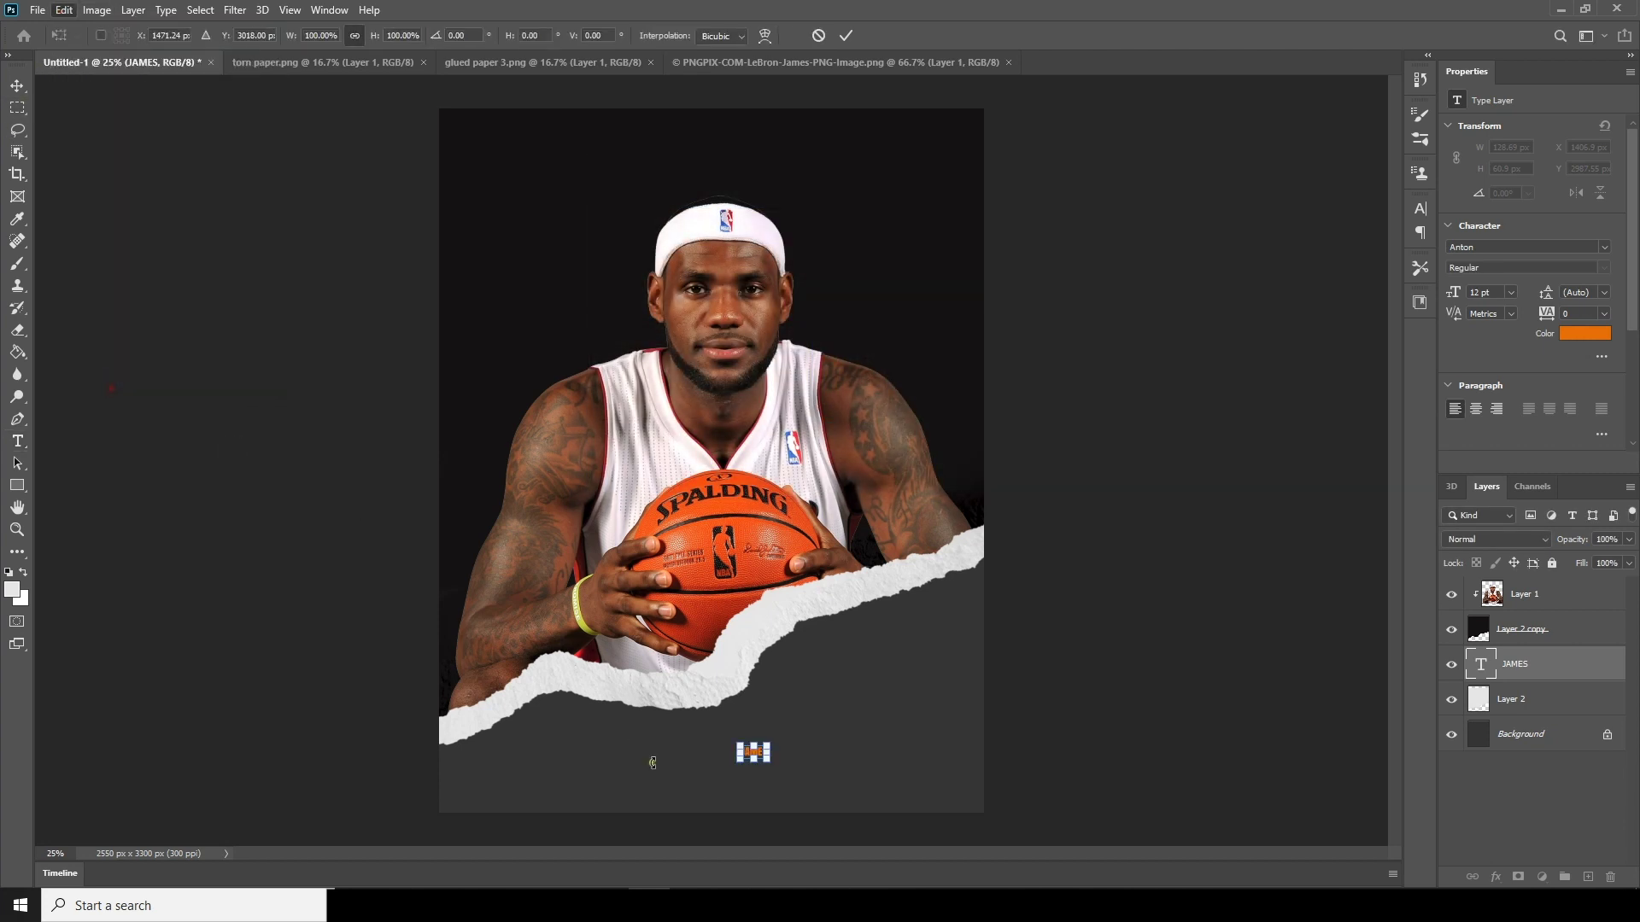
drag(769, 763, 944, 807)
mouse_move(852, 731)
mouse_down()
mouse_move(827, 717)
mouse_move(825, 736)
mouse_up()
drag(895, 833, 897, 841)
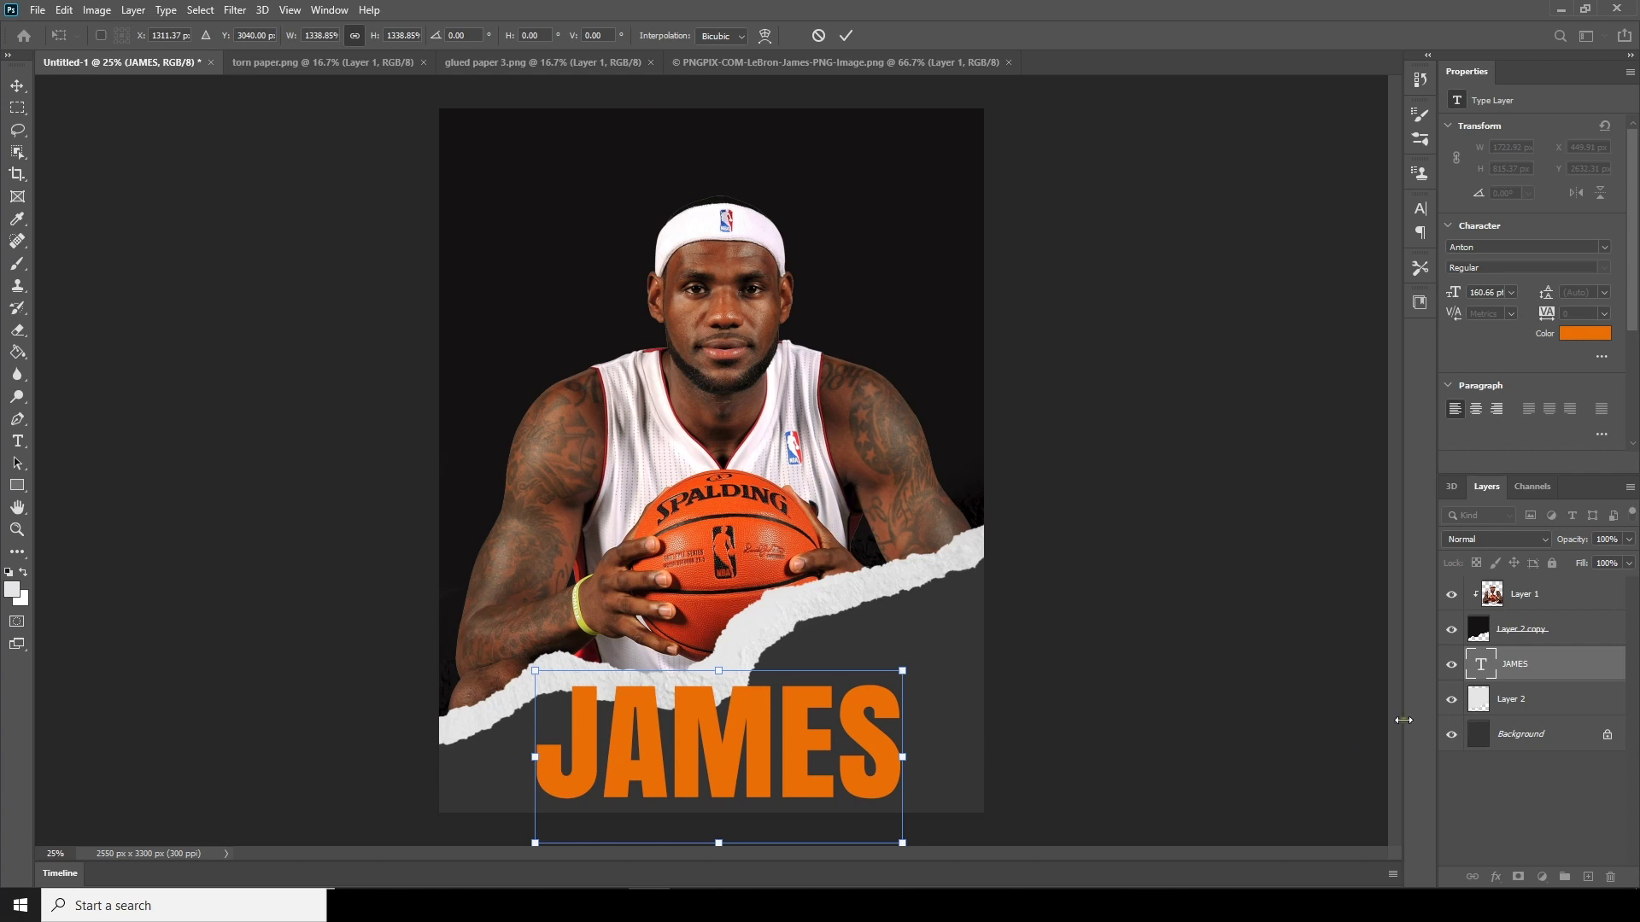
key(Return)
Place the JAMES layer beneath Layer 2, raise the text slightly and enlarge it to about 2009 × 951 px.
drag(1481, 671, 1492, 705)
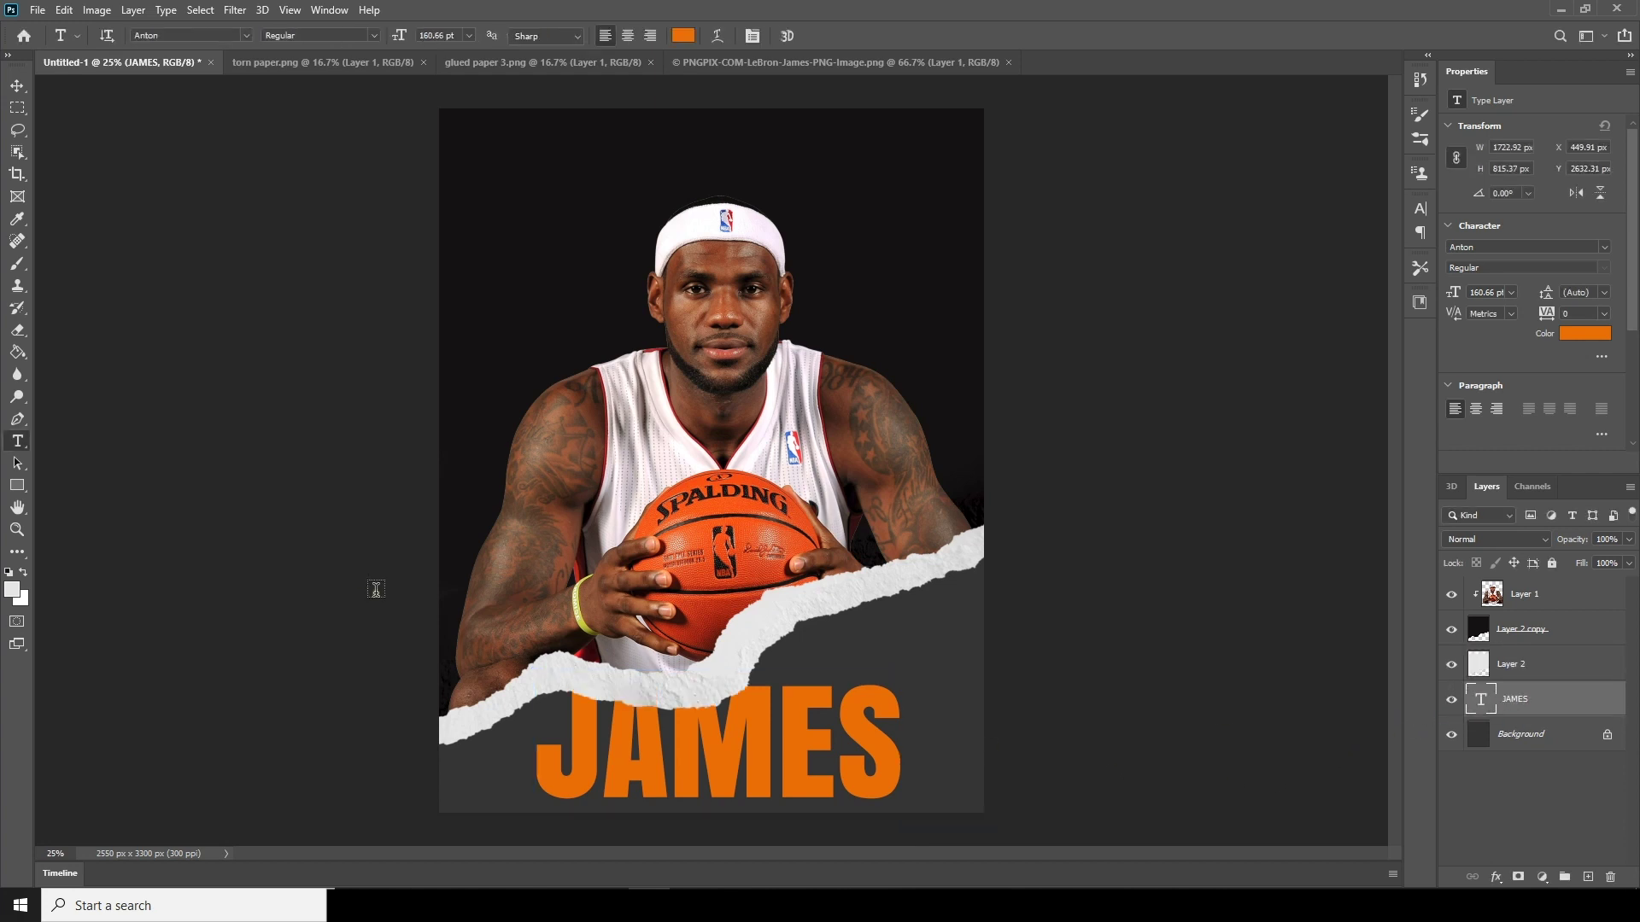
click(17, 87)
drag(855, 757, 859, 747)
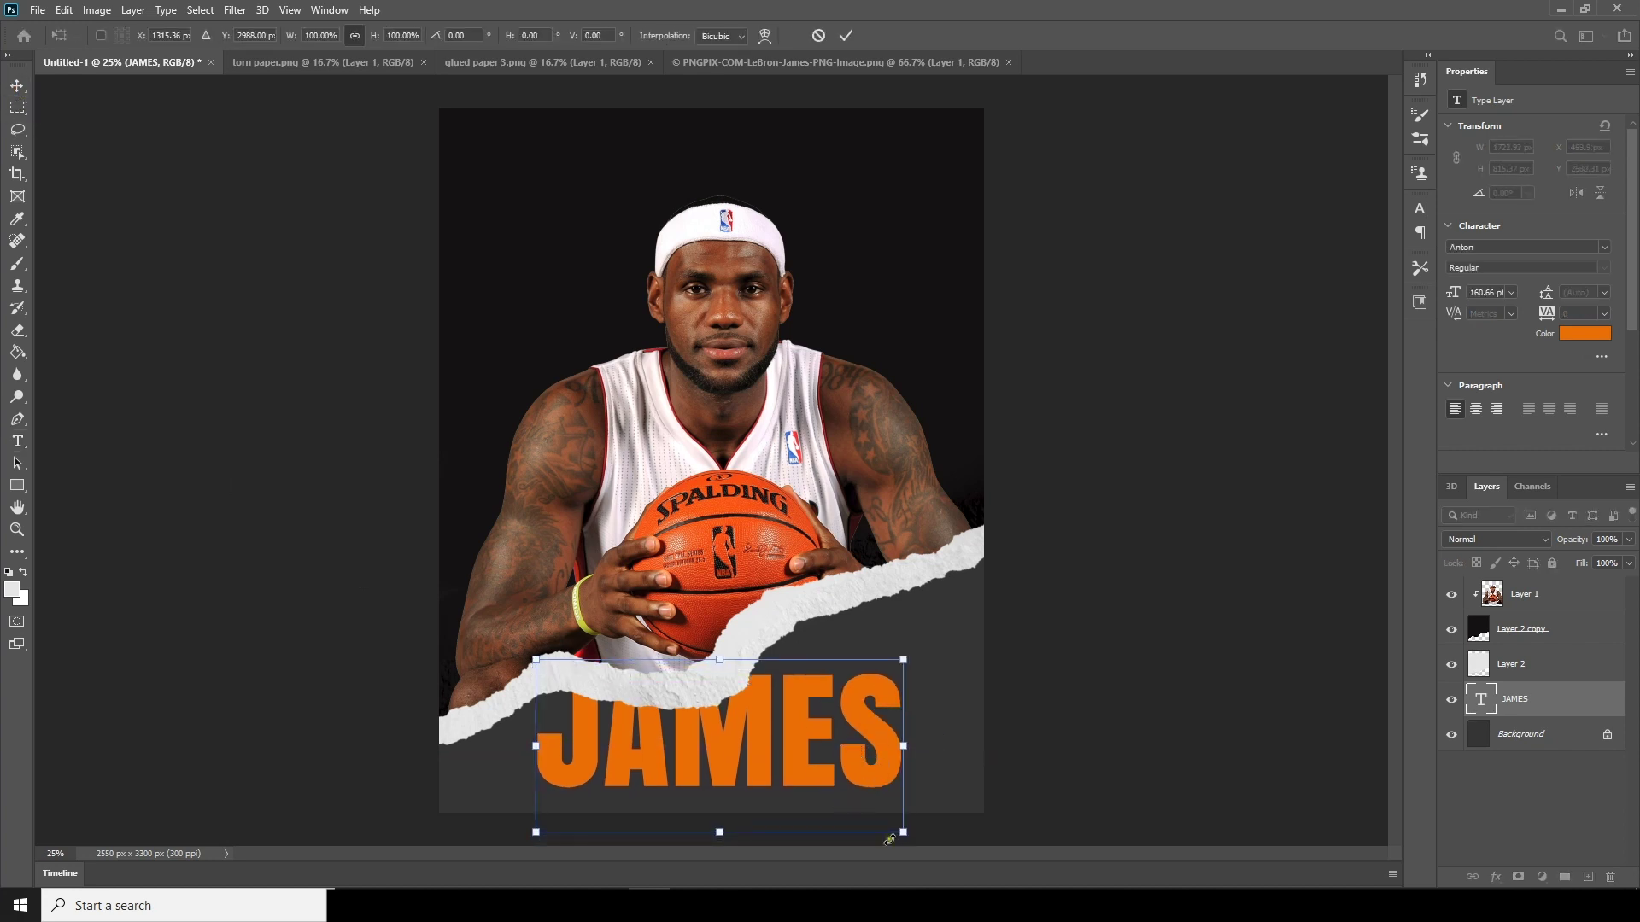
drag(900, 837, 933, 843)
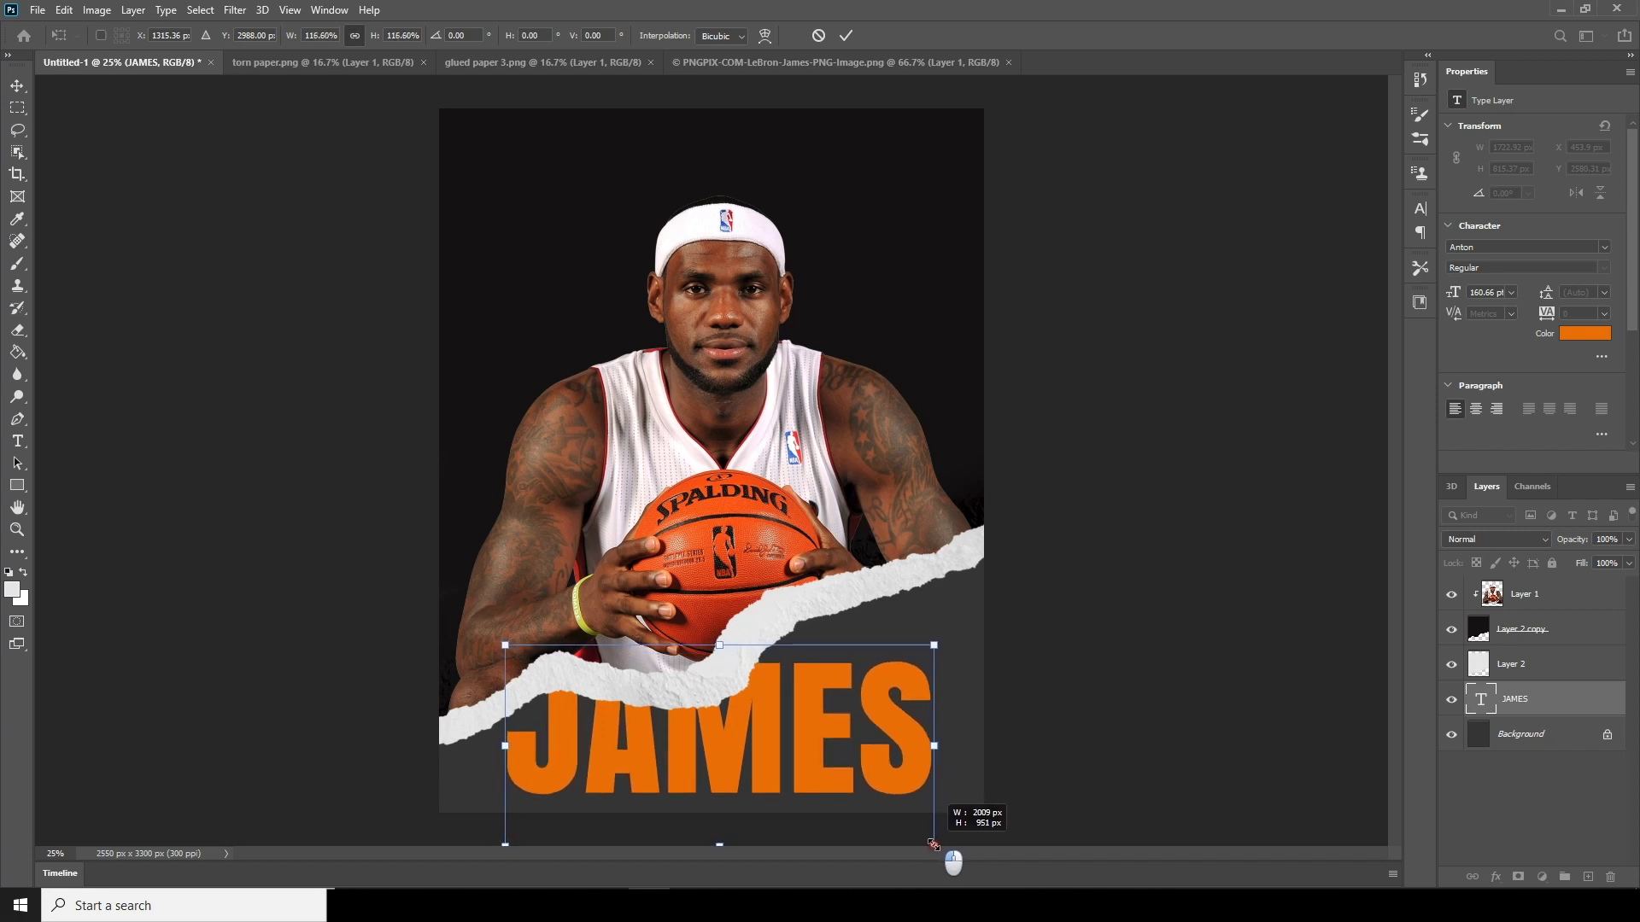
drag(934, 844, 933, 843)
key(Return)
key(ctrl+minus)
key(ctrl+minus)
key(ctrl+plus)
key(ctrl+plus)
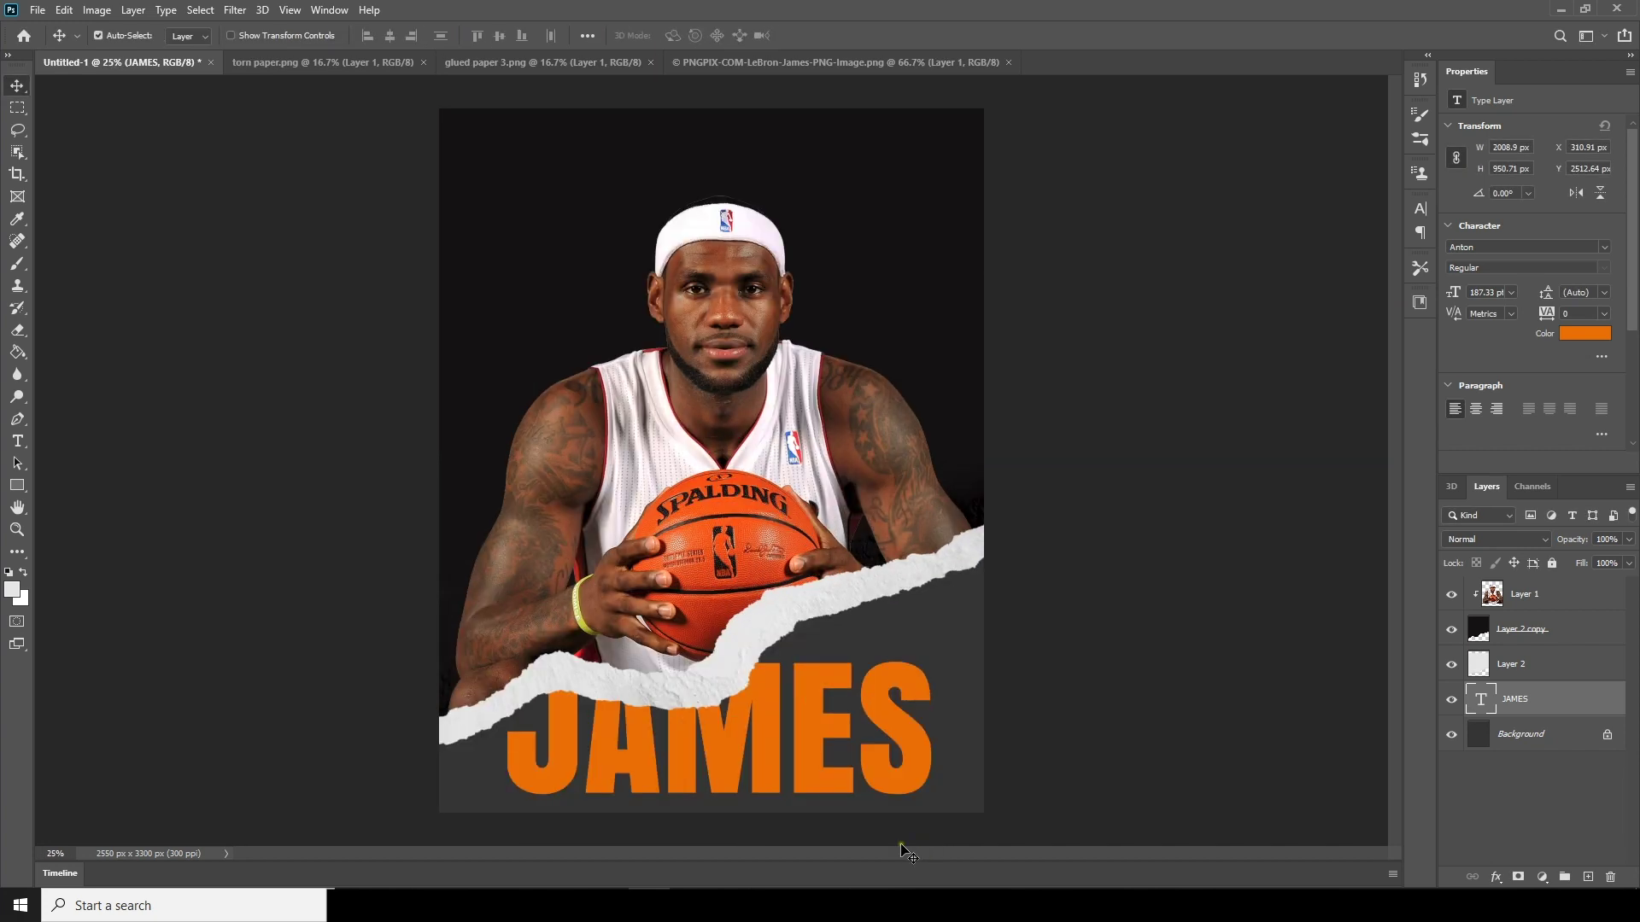
Paint a black shadow below the torn edge on a new layer above the JAMES text, using a 1100 px soft round brush.
click(1587, 878)
key(b)
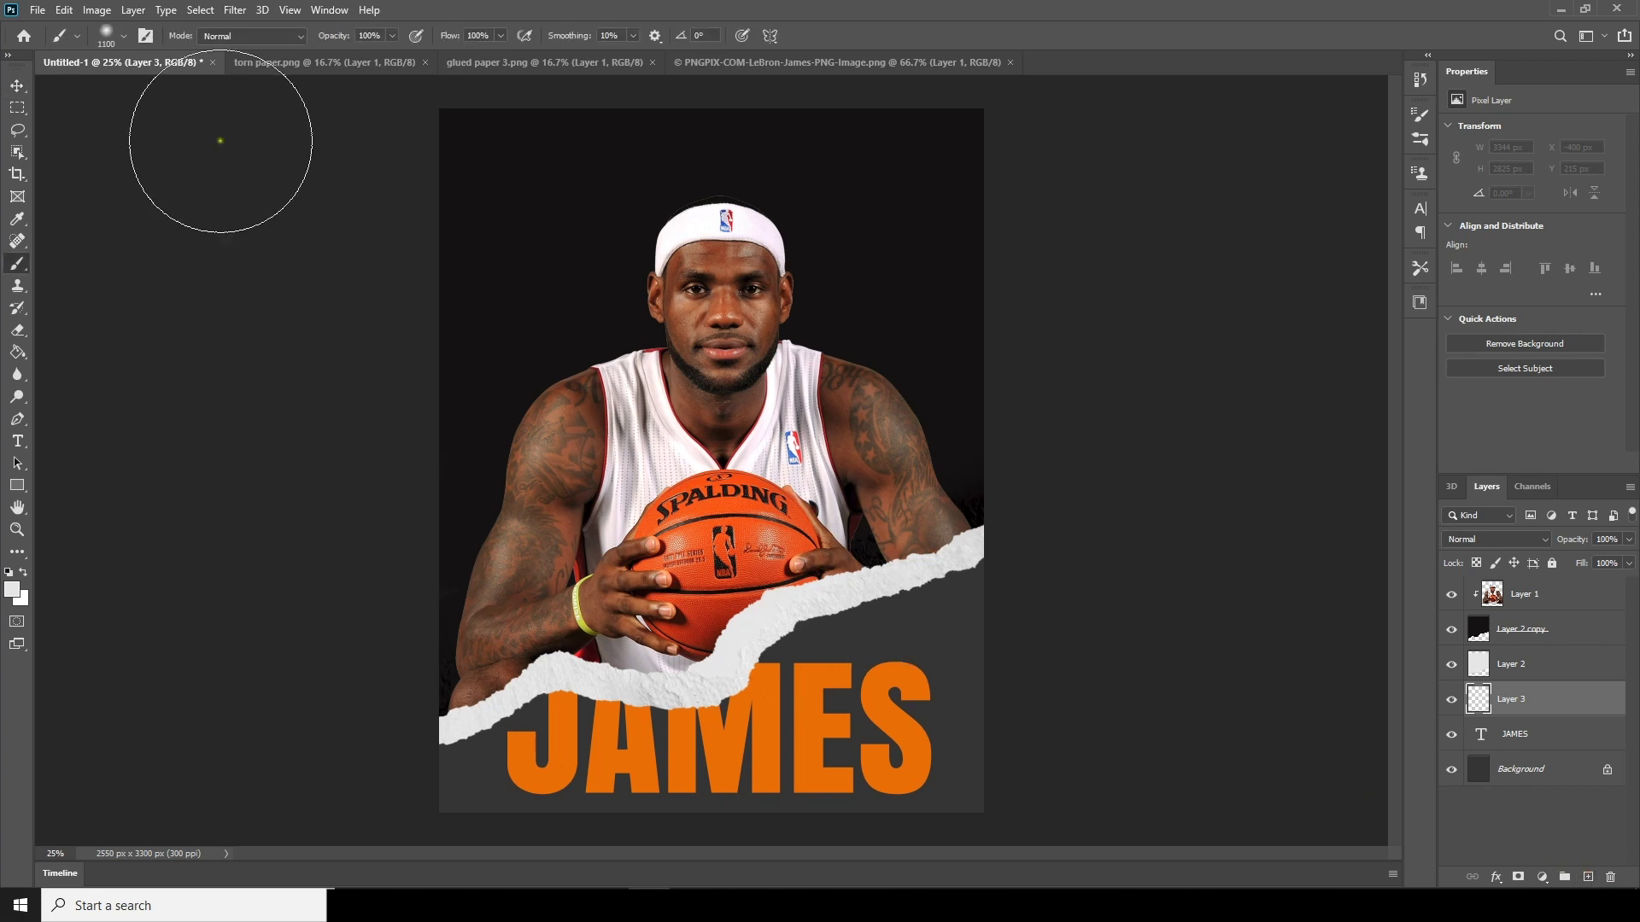
click(115, 36)
double_click(130, 232)
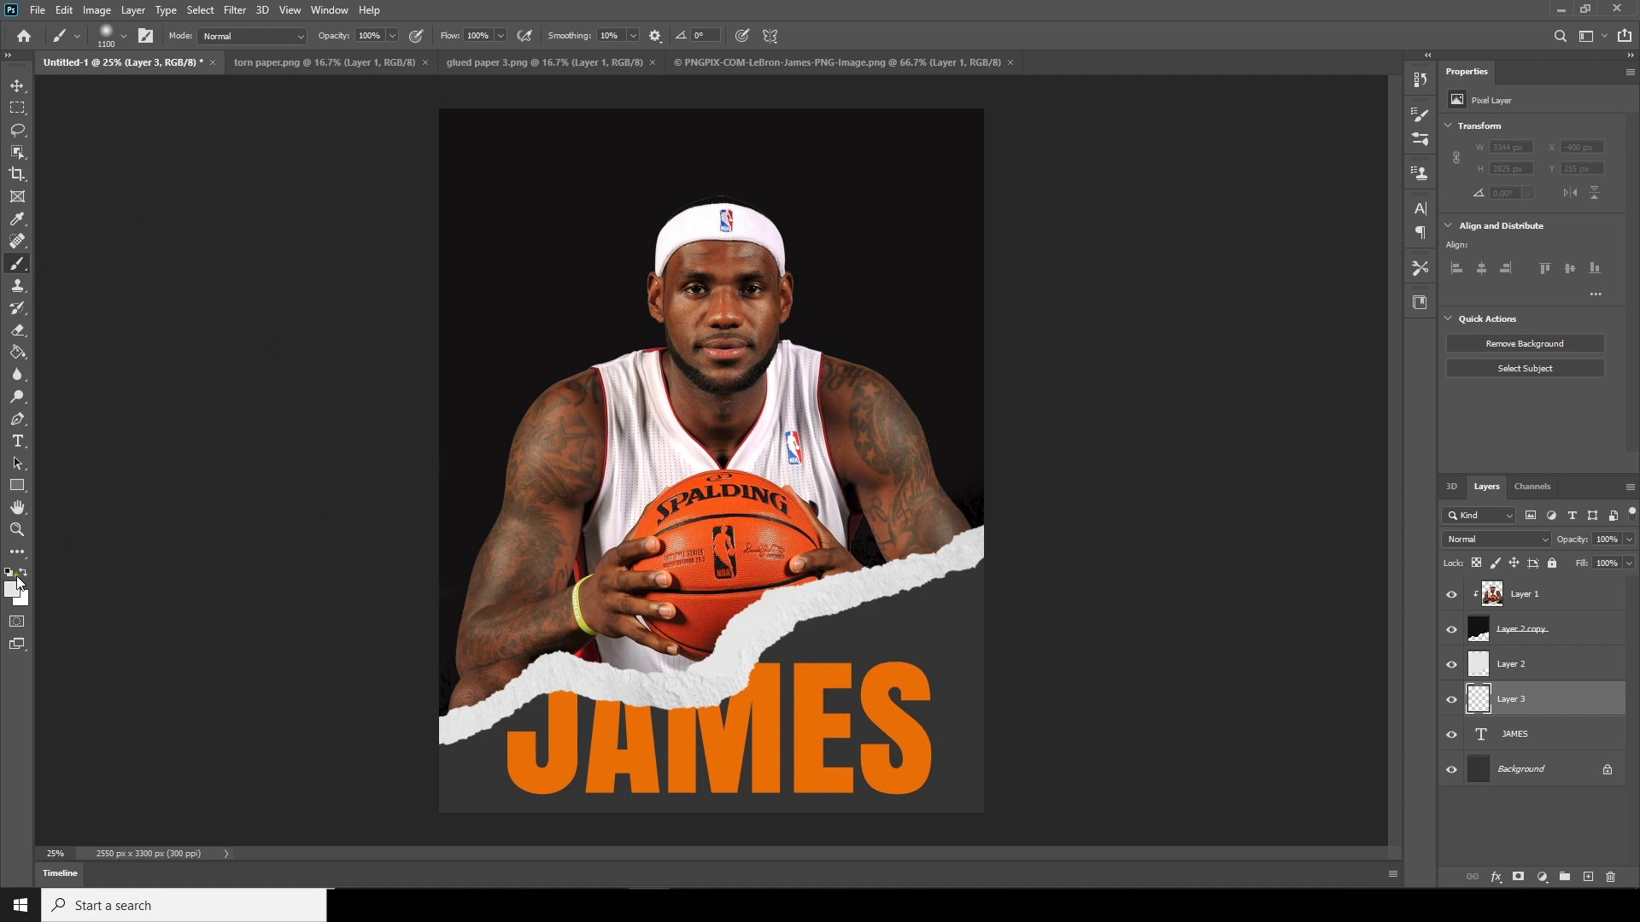
click(13, 588)
drag(699, 386, 541, 474)
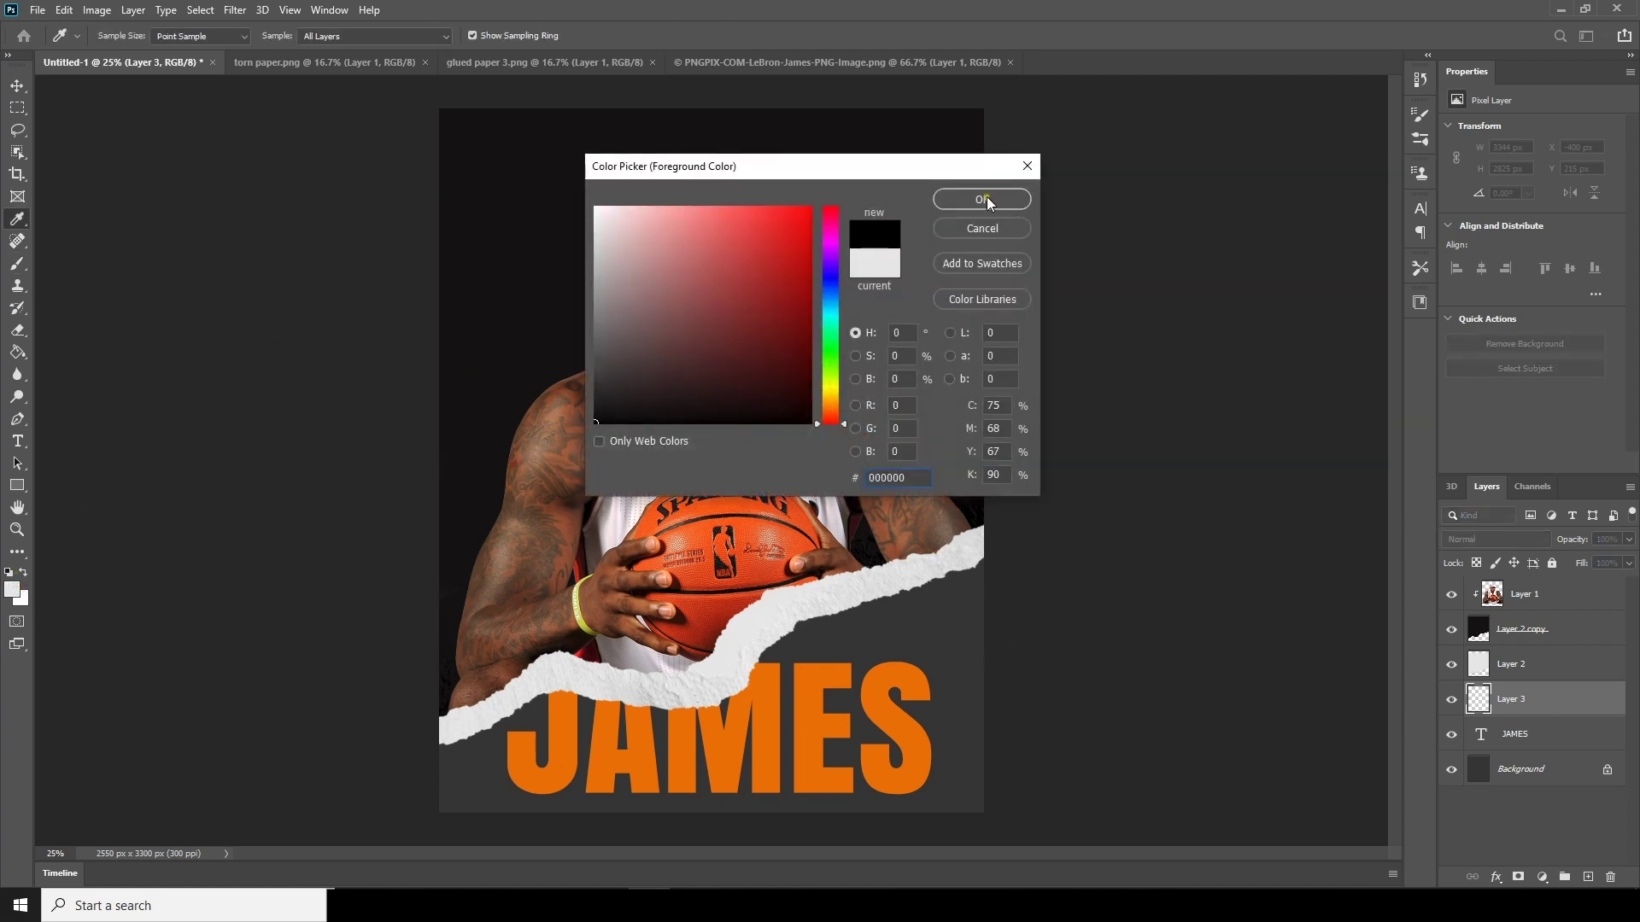
click(981, 199)
mouse_move(970, 496)
mouse_down()
mouse_move(794, 578)
mouse_move(689, 606)
mouse_move(696, 592)
mouse_move(733, 618)
mouse_move(590, 663)
mouse_move(334, 610)
mouse_move(587, 630)
mouse_move(777, 603)
mouse_move(988, 431)
mouse_move(1047, 464)
mouse_up()
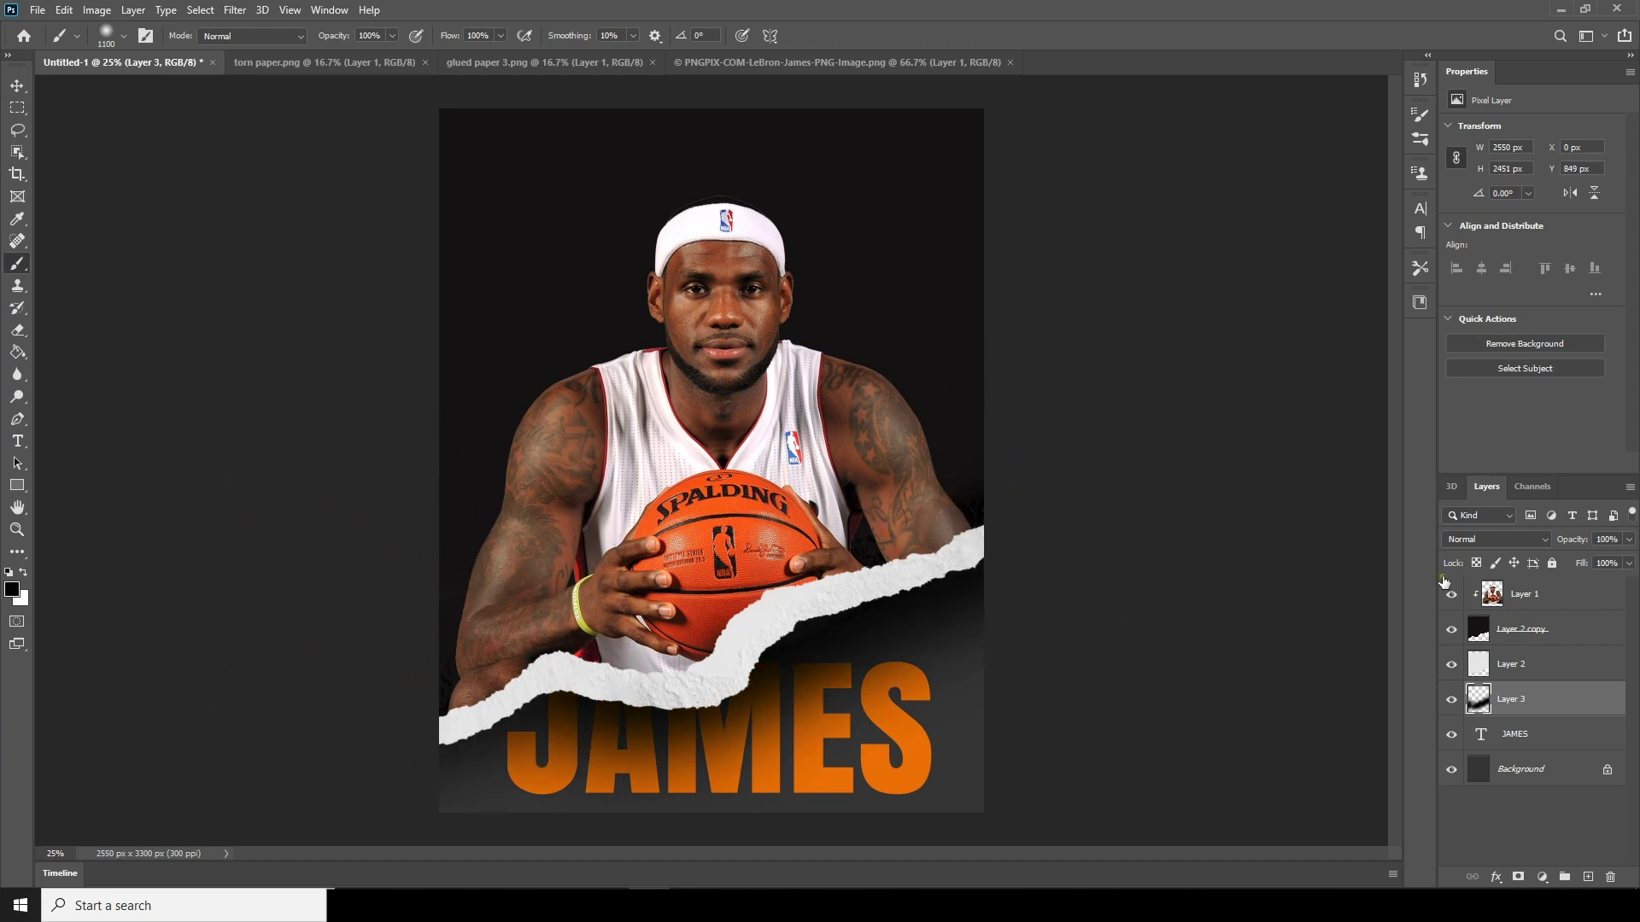
Reduce the opacity of the painted shadow layer to 42%.
click(1629, 539)
click(1591, 559)
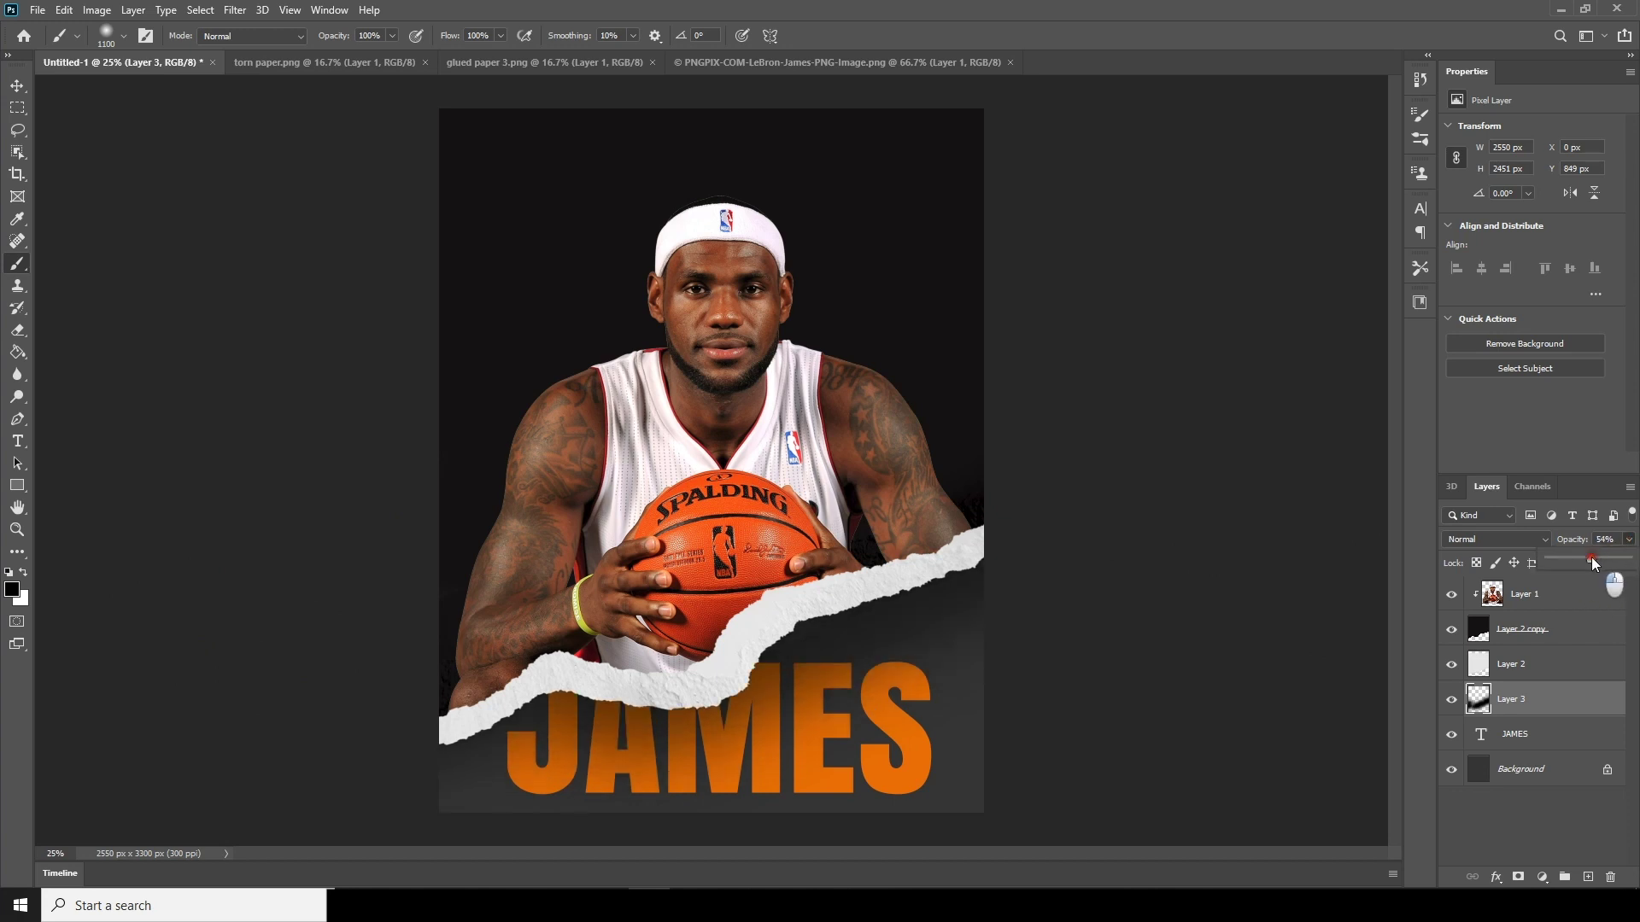
drag(1590, 558, 1585, 561)
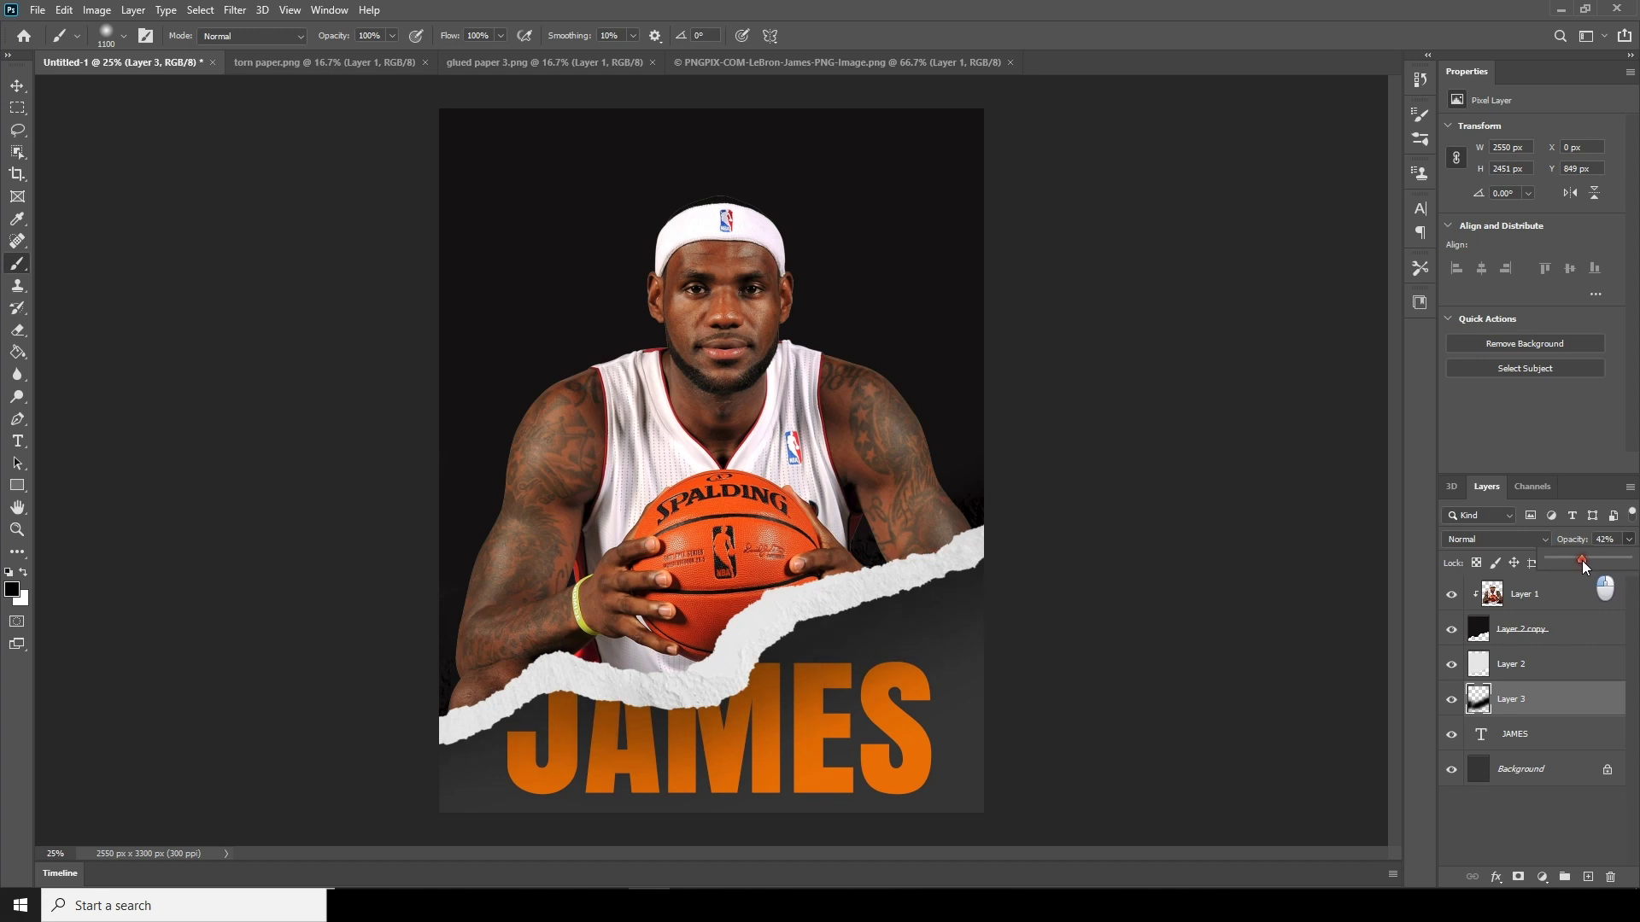
Create a new layer directly above Layer 2 copy, within the clipping group beneath the player.
scroll(1225, 622, down, 3)
scroll(1153, 604, up, 1)
scroll(1217, 534, up, 1)
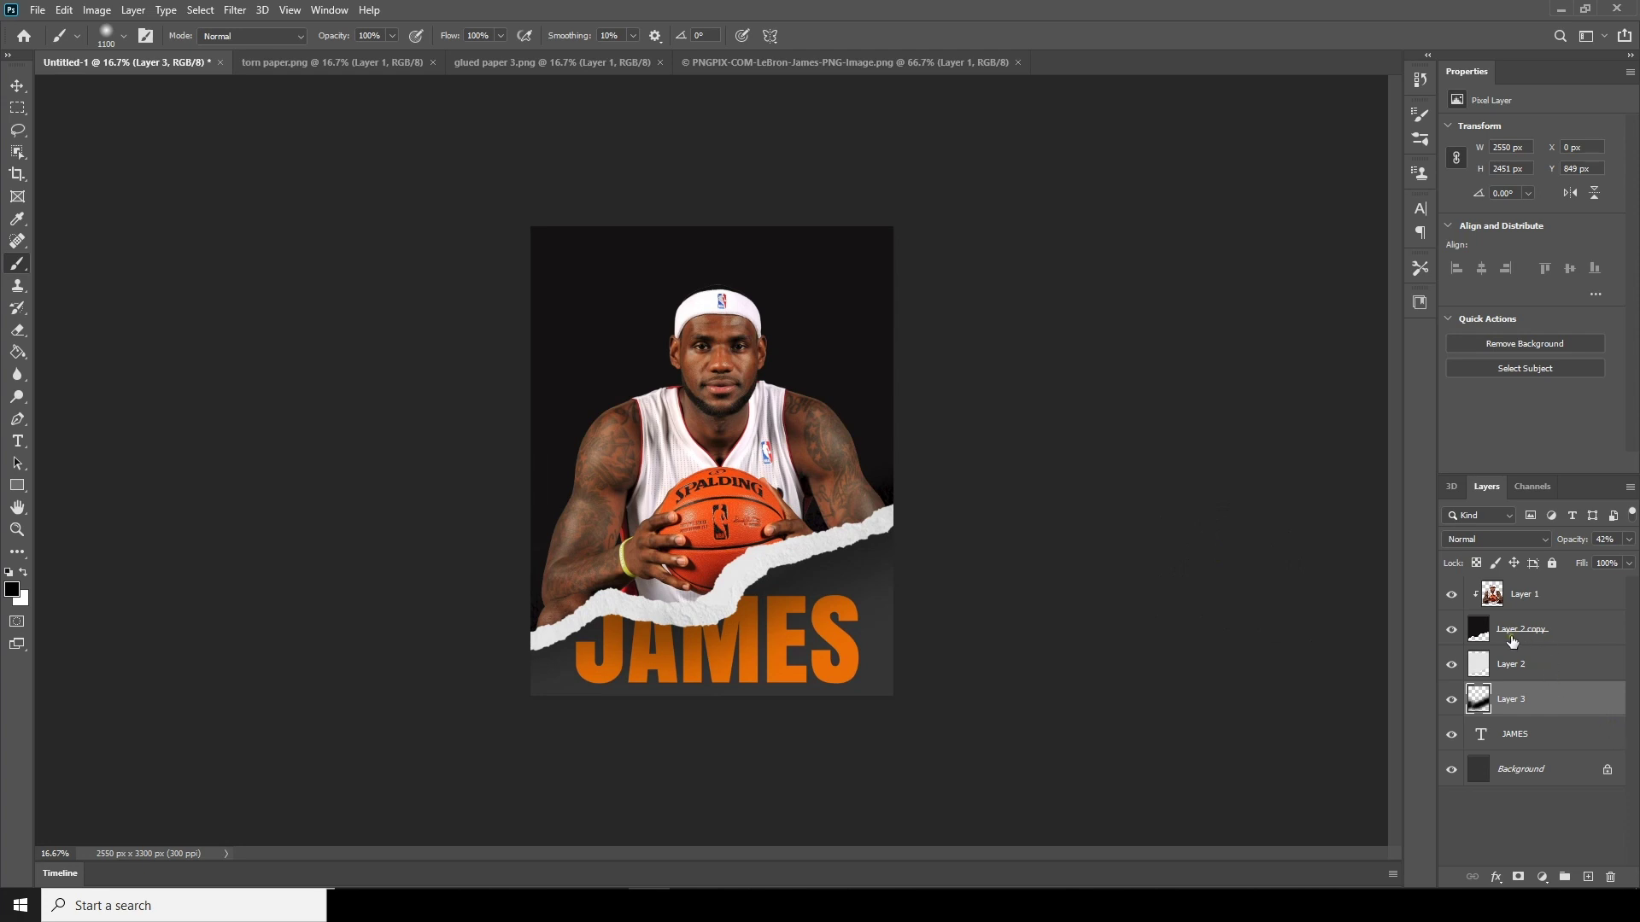
click(1510, 638)
click(1588, 878)
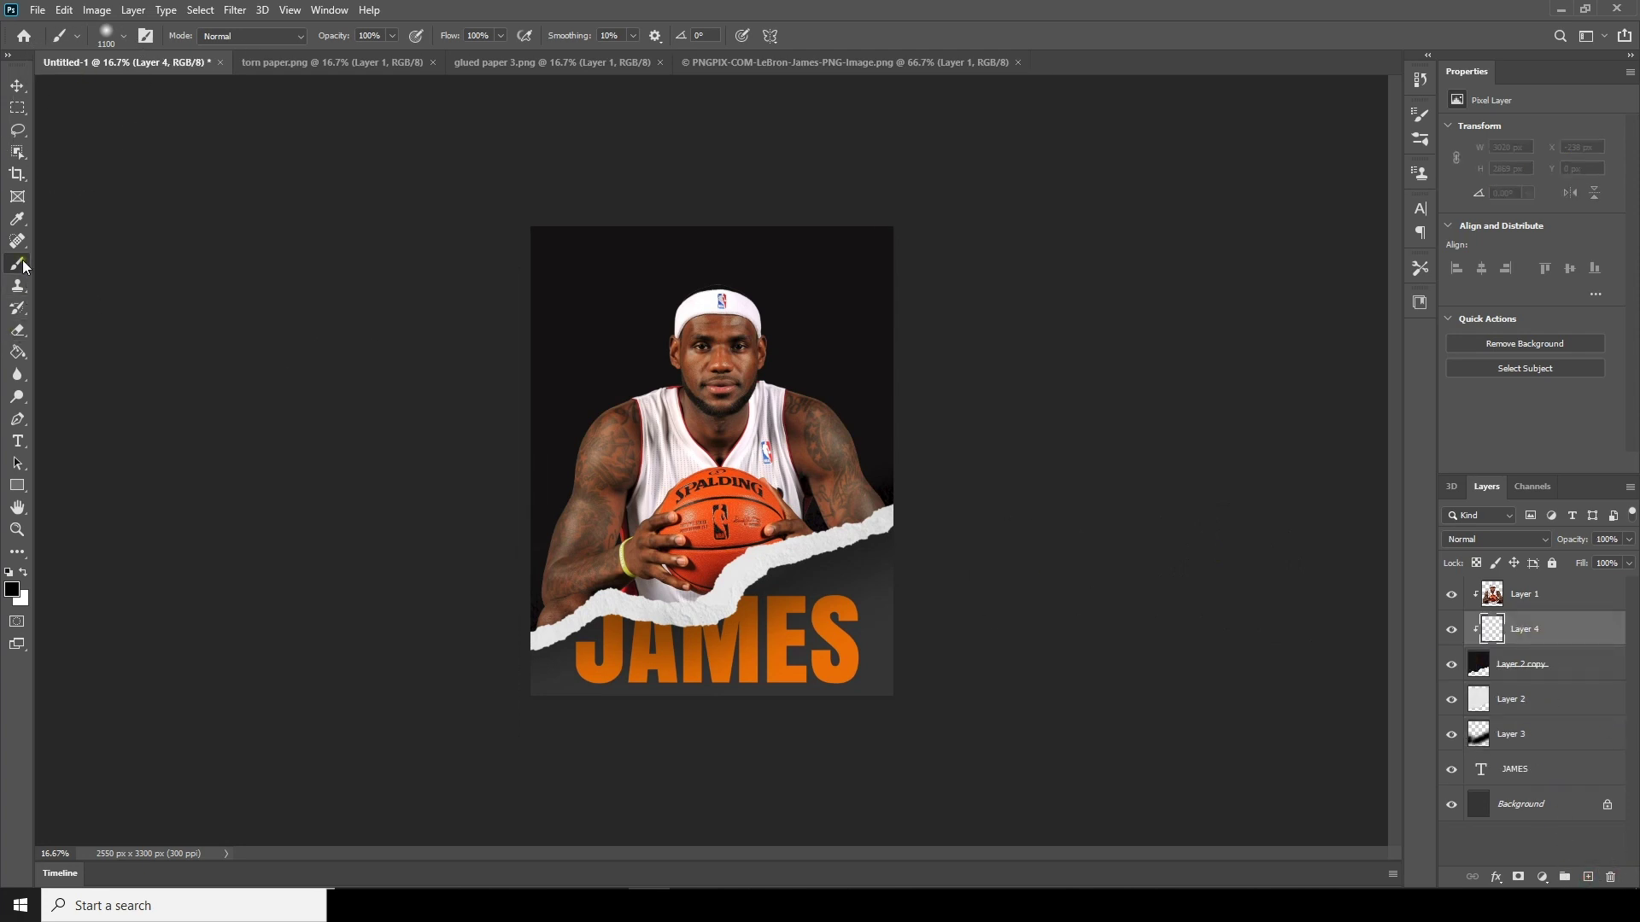
Choose the 3200 px Windy Particels brush from the Windy_particles brush group.
click(124, 36)
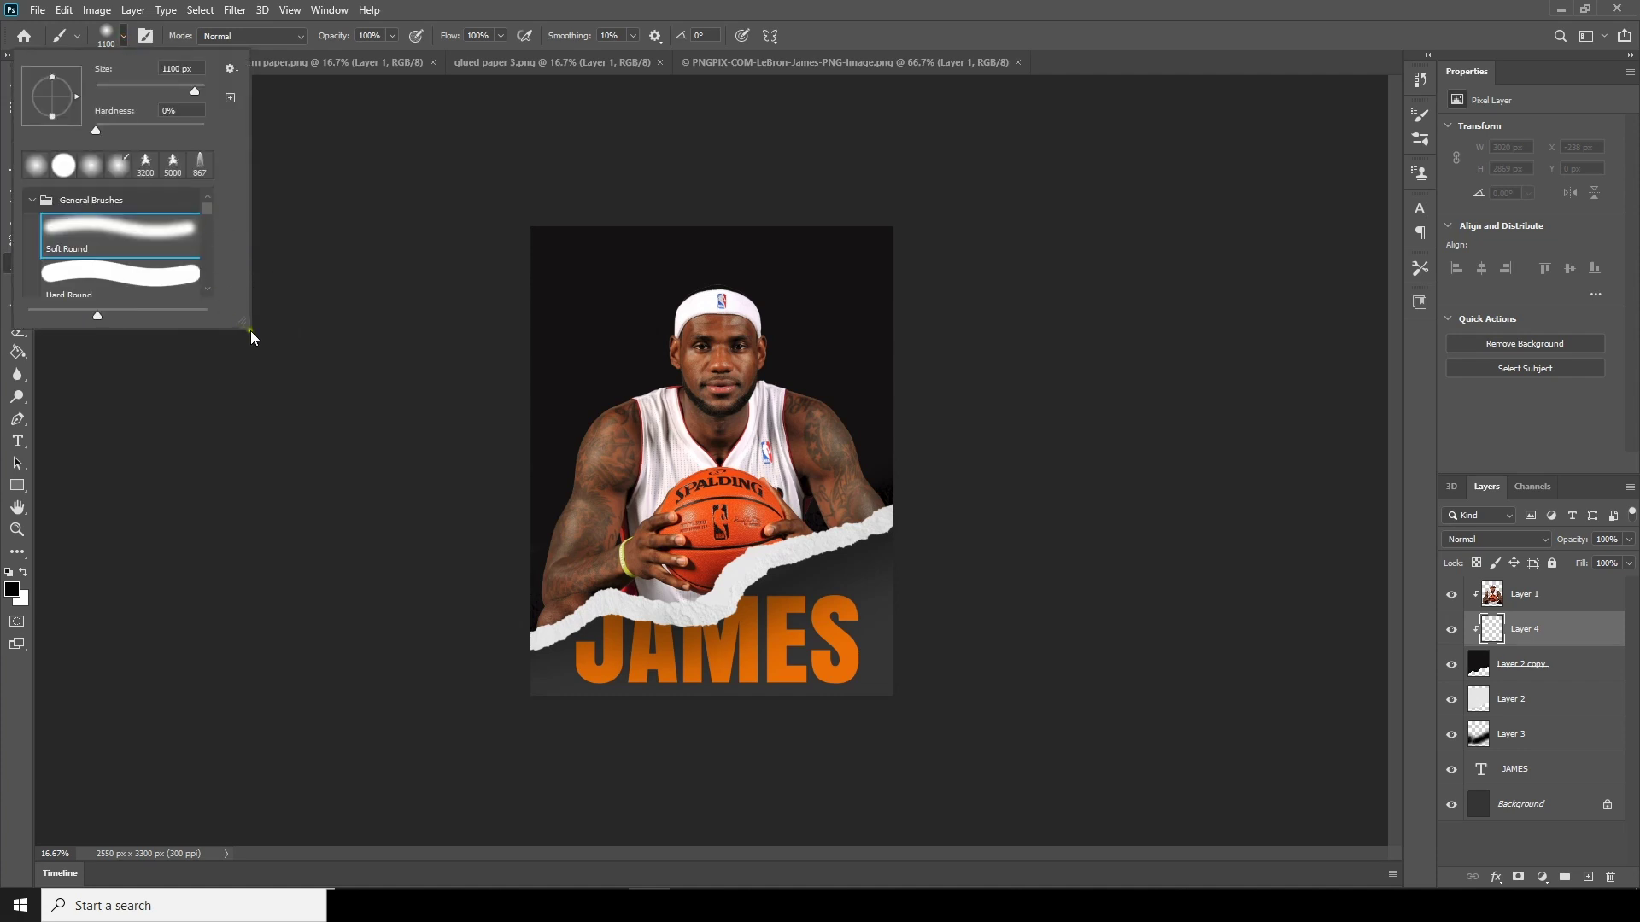
drag(244, 322, 265, 500)
click(33, 201)
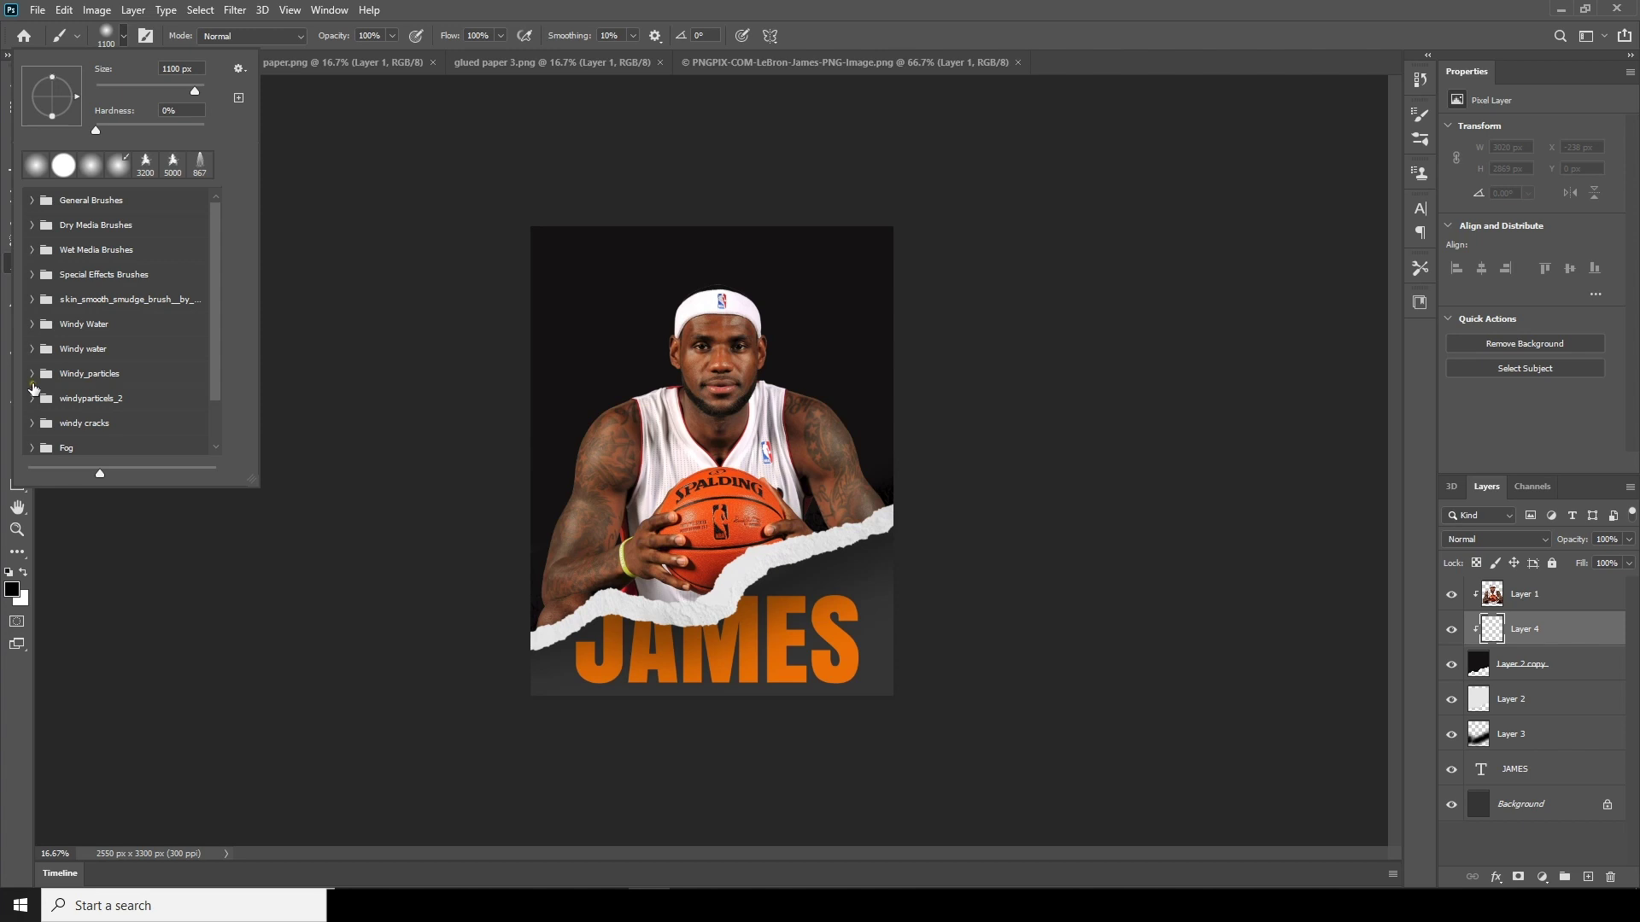
click(32, 376)
click(121, 401)
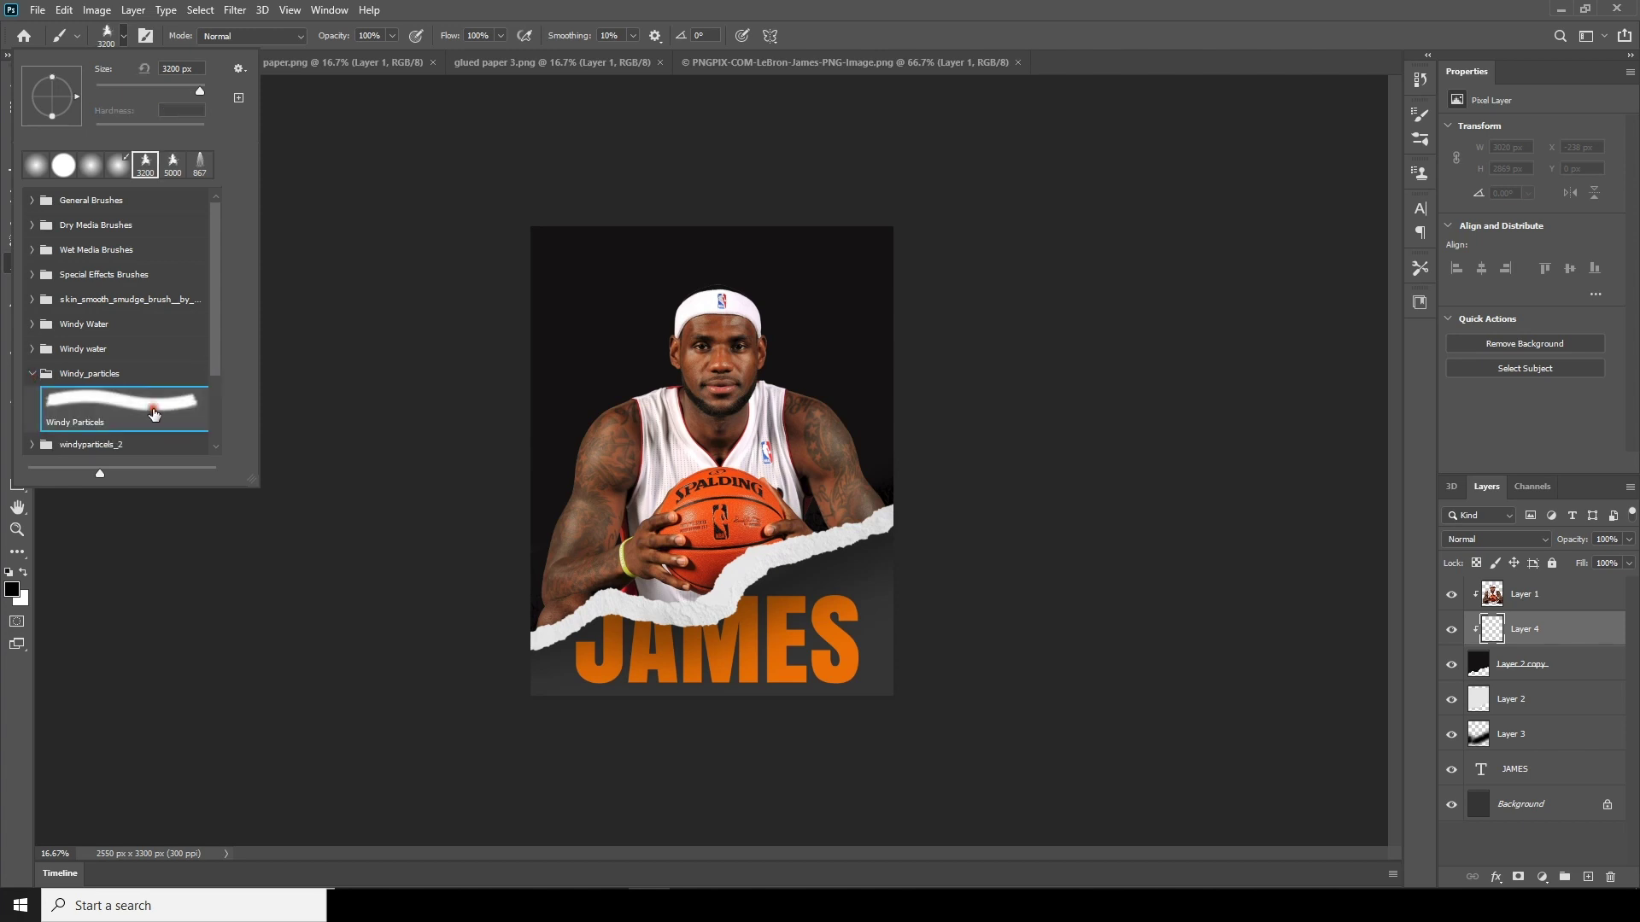
Set the foreground colour to light grey and stamp a Windy Particels cloud behind the player on Layer 4.
click(1504, 630)
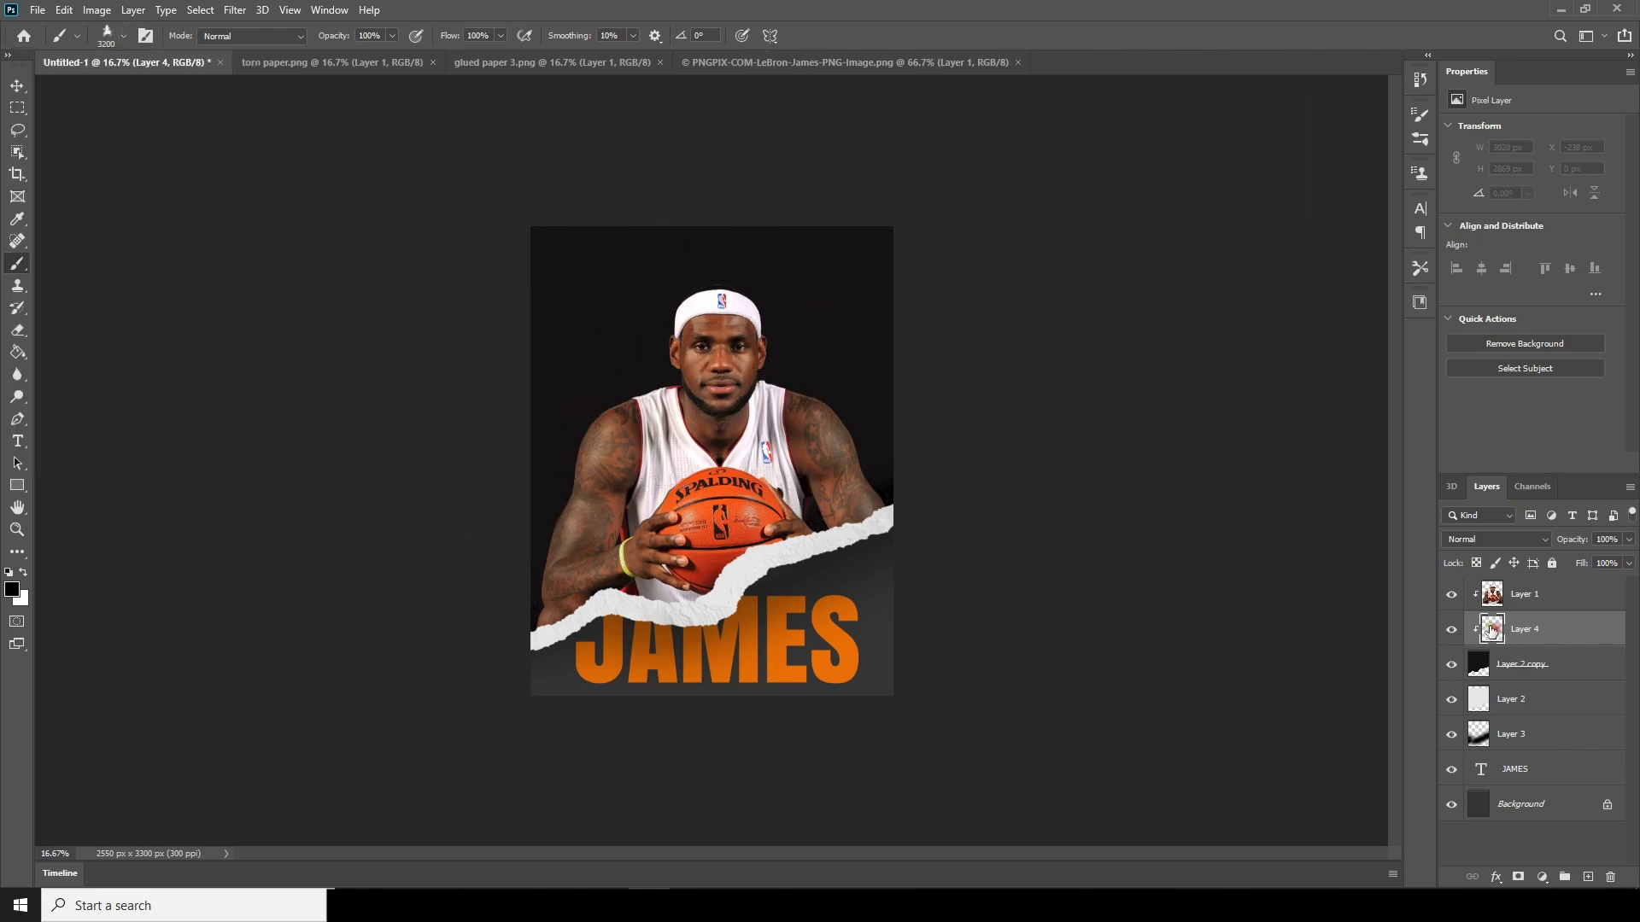
click(12, 594)
drag(595, 327, 587, 259)
click(982, 199)
mouse_move(734, 444)
mouse_down()
mouse_move(756, 427)
mouse_move(743, 435)
mouse_up()
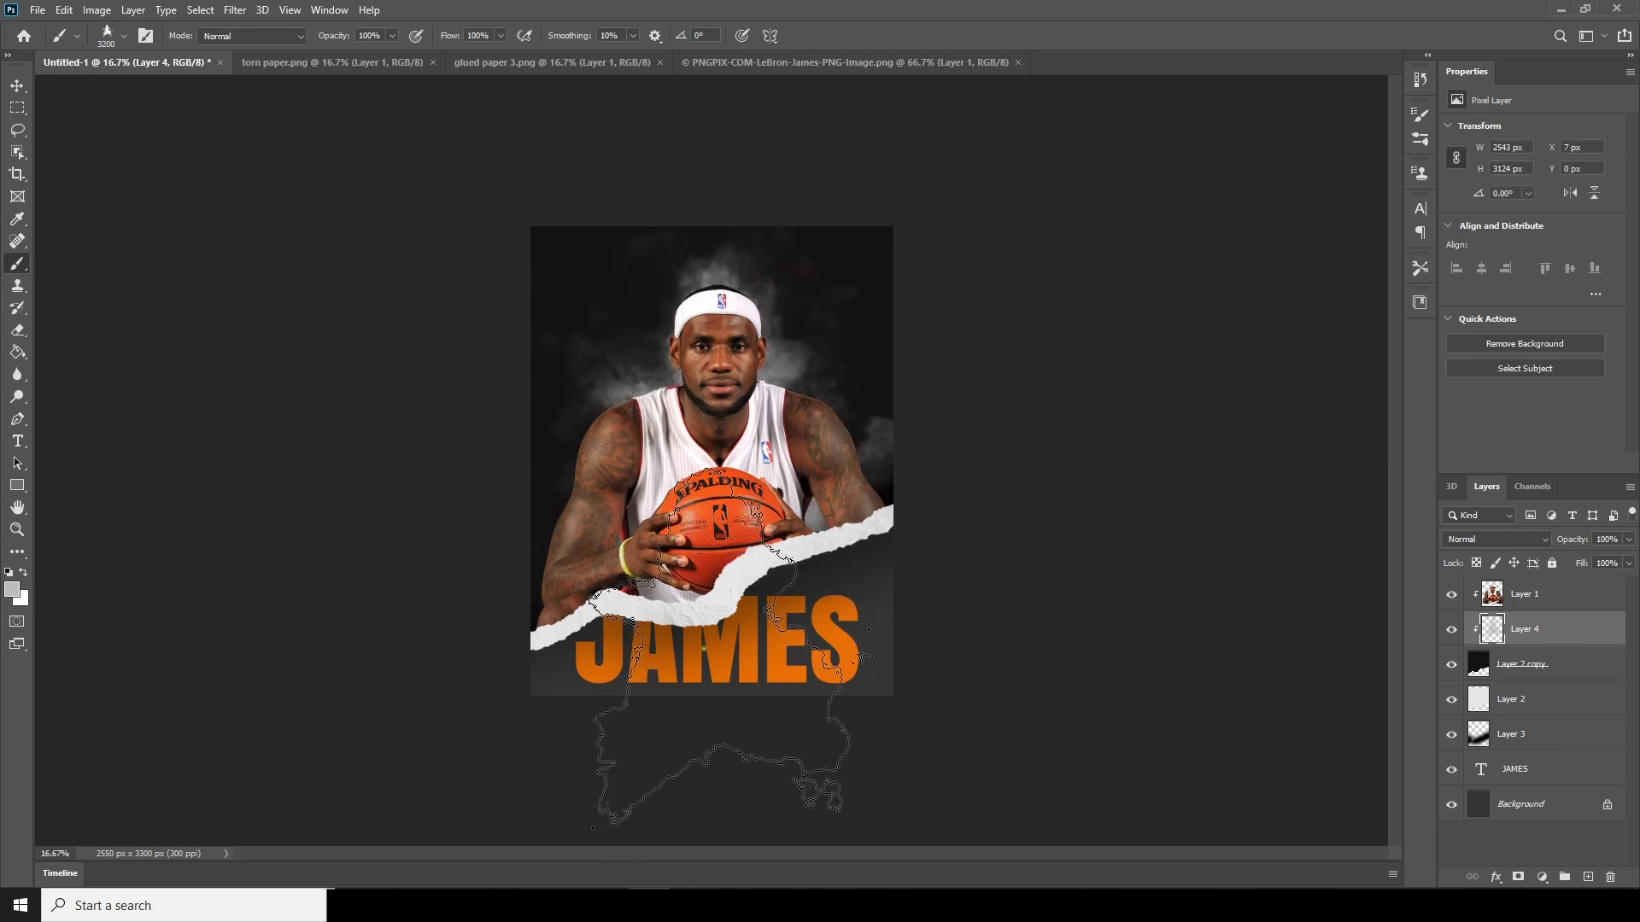
Undo an extra particle stamp, enlarge the brush, and stamp another light grey cloud centred behind the player.
click(879, 690)
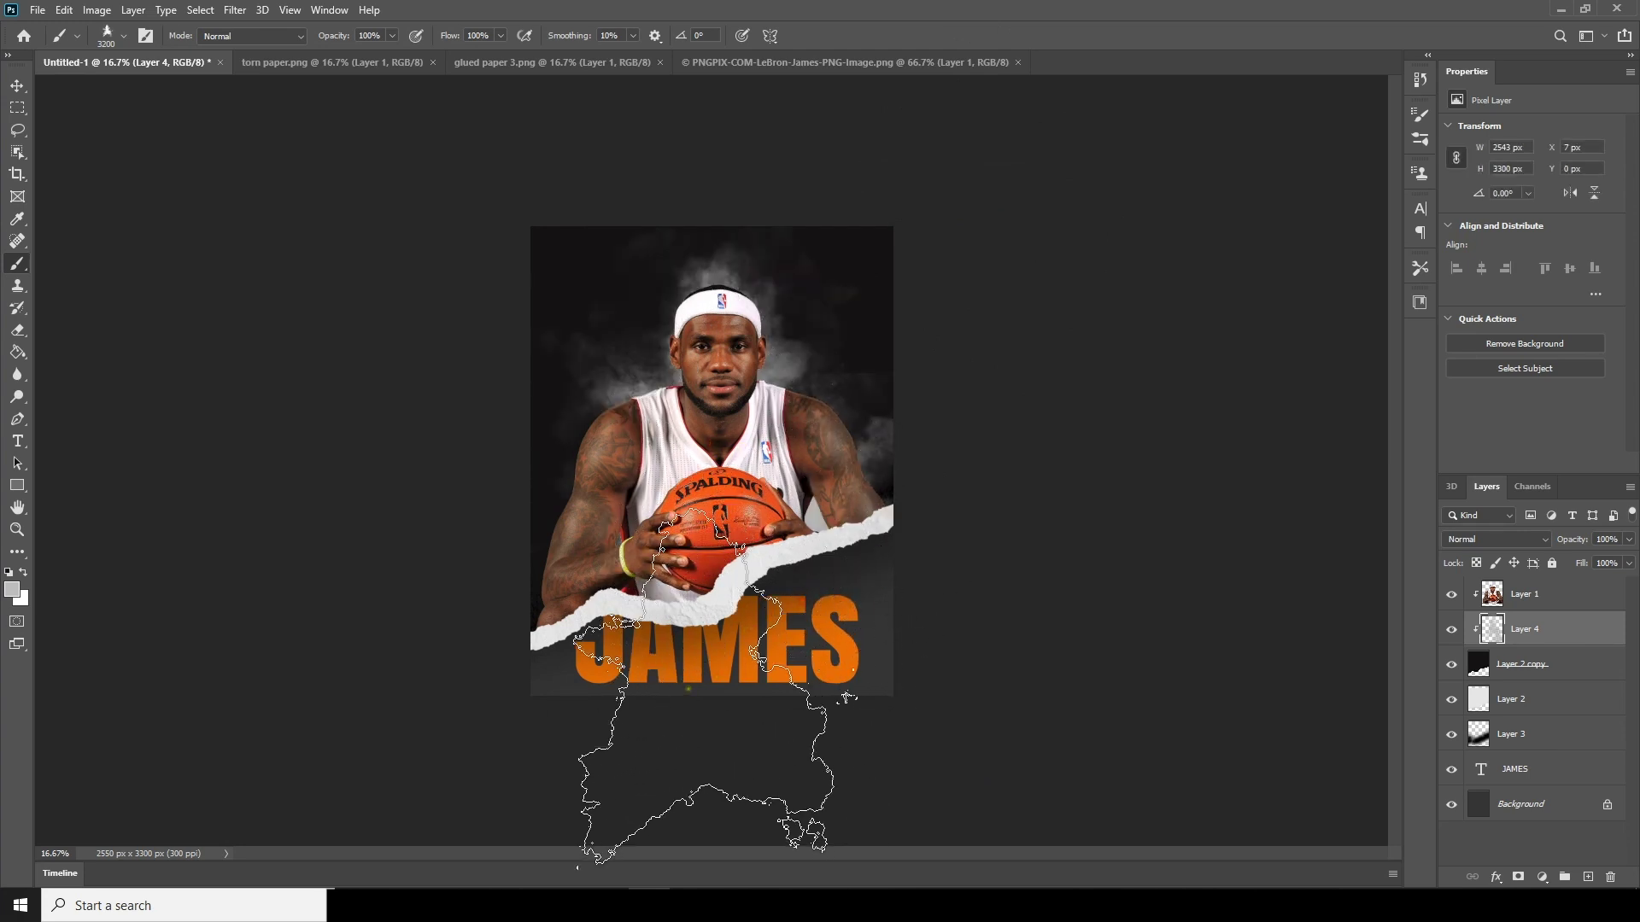
key(ctrl+z)
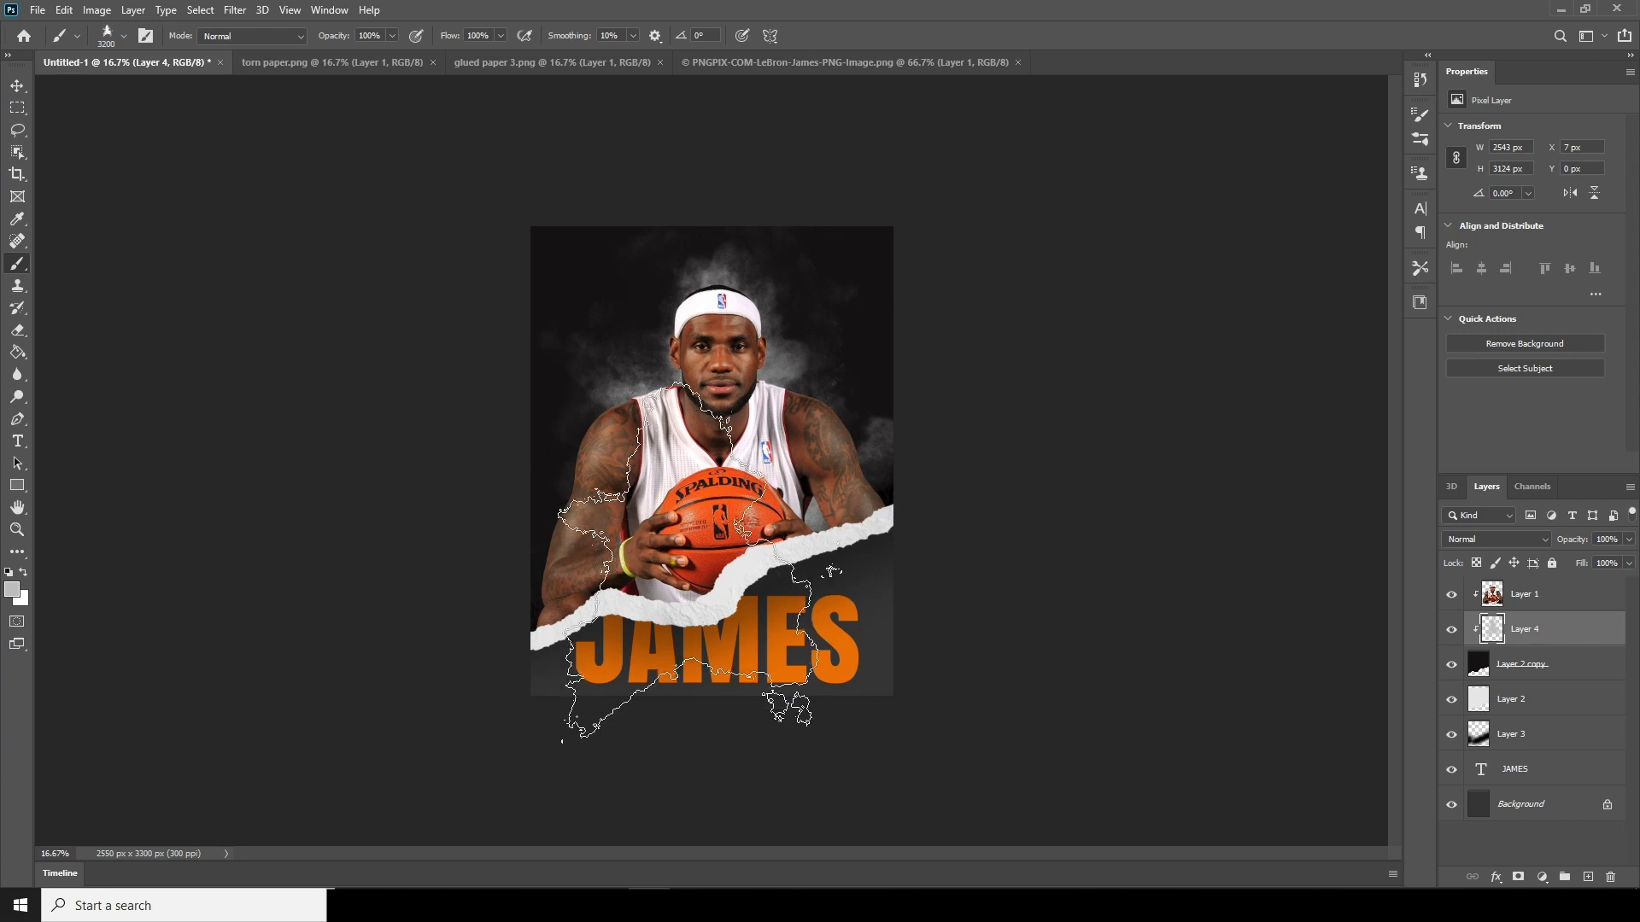
key(bracketright)
key(bracketright)
key(bracketright)
key(bracketright)
key(bracketright)
key(bracketright)
key(bracketright)
key(bracketright)
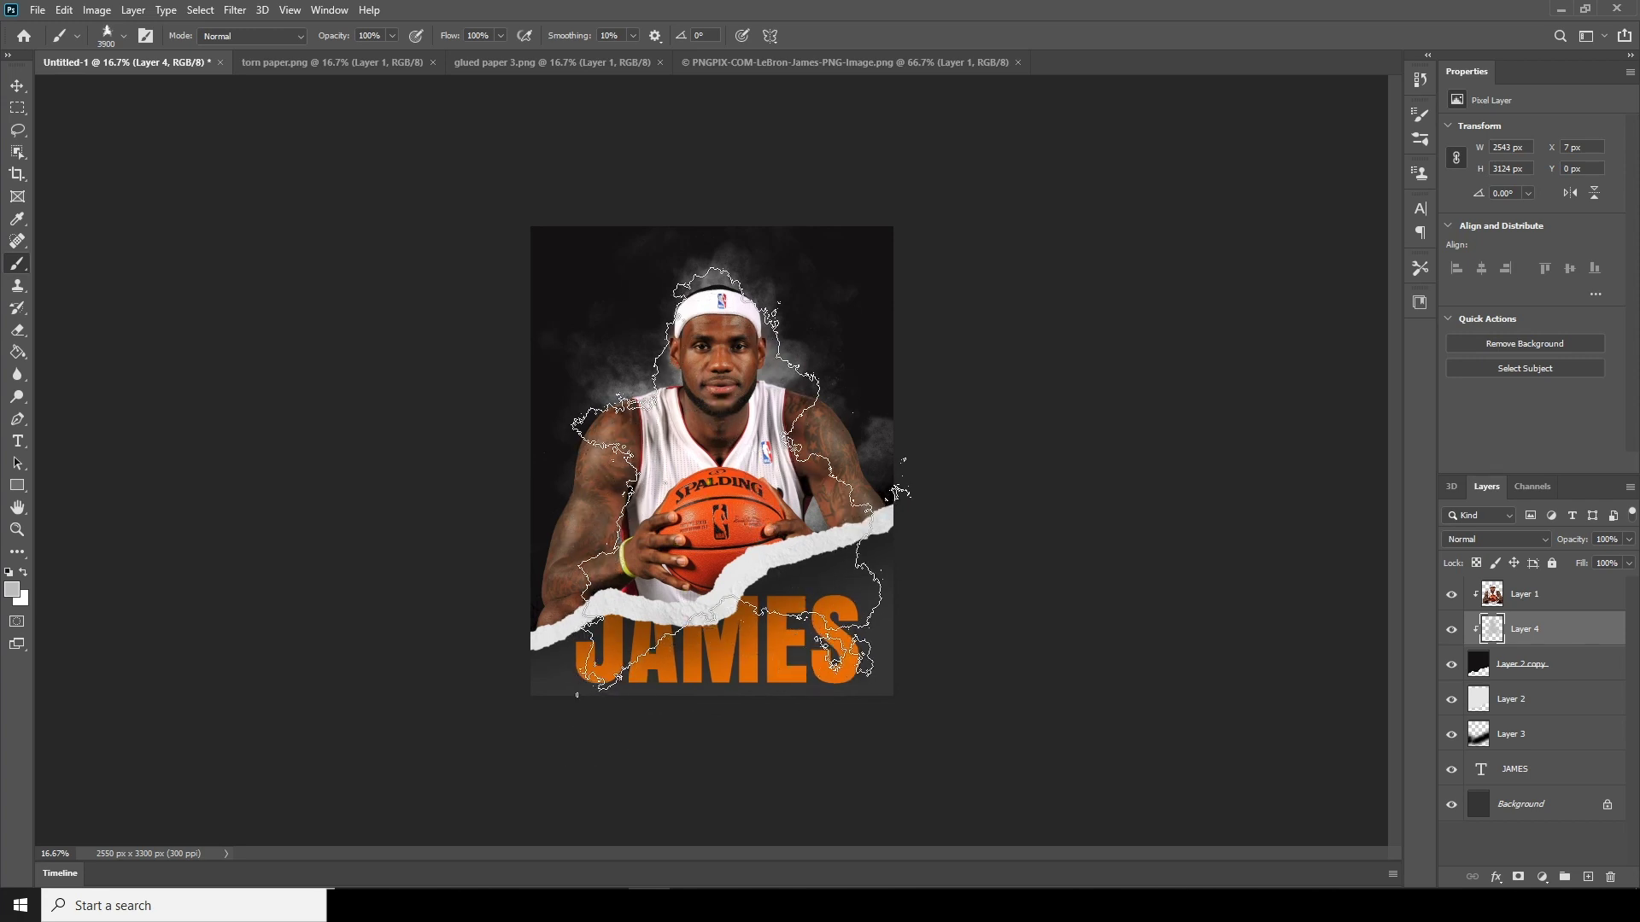
click(713, 465)
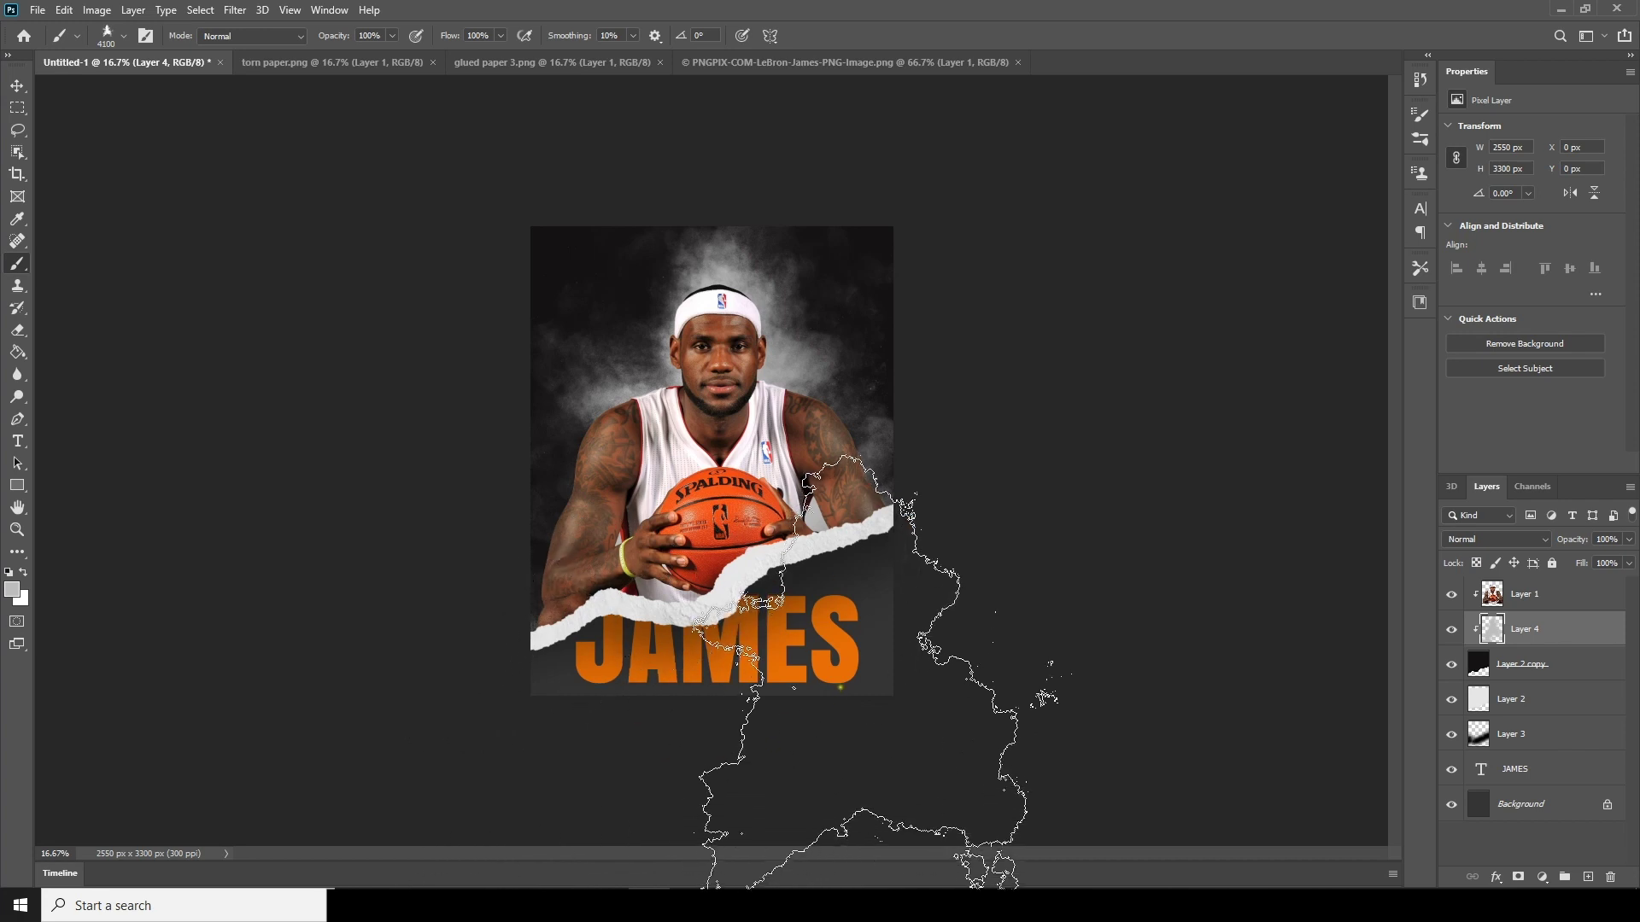
click(17, 86)
key(ctrl+minus)
key(ctrl+plus)
key(ctrl+plus)
key(ctrl+minus)
key(ctrl+plus)
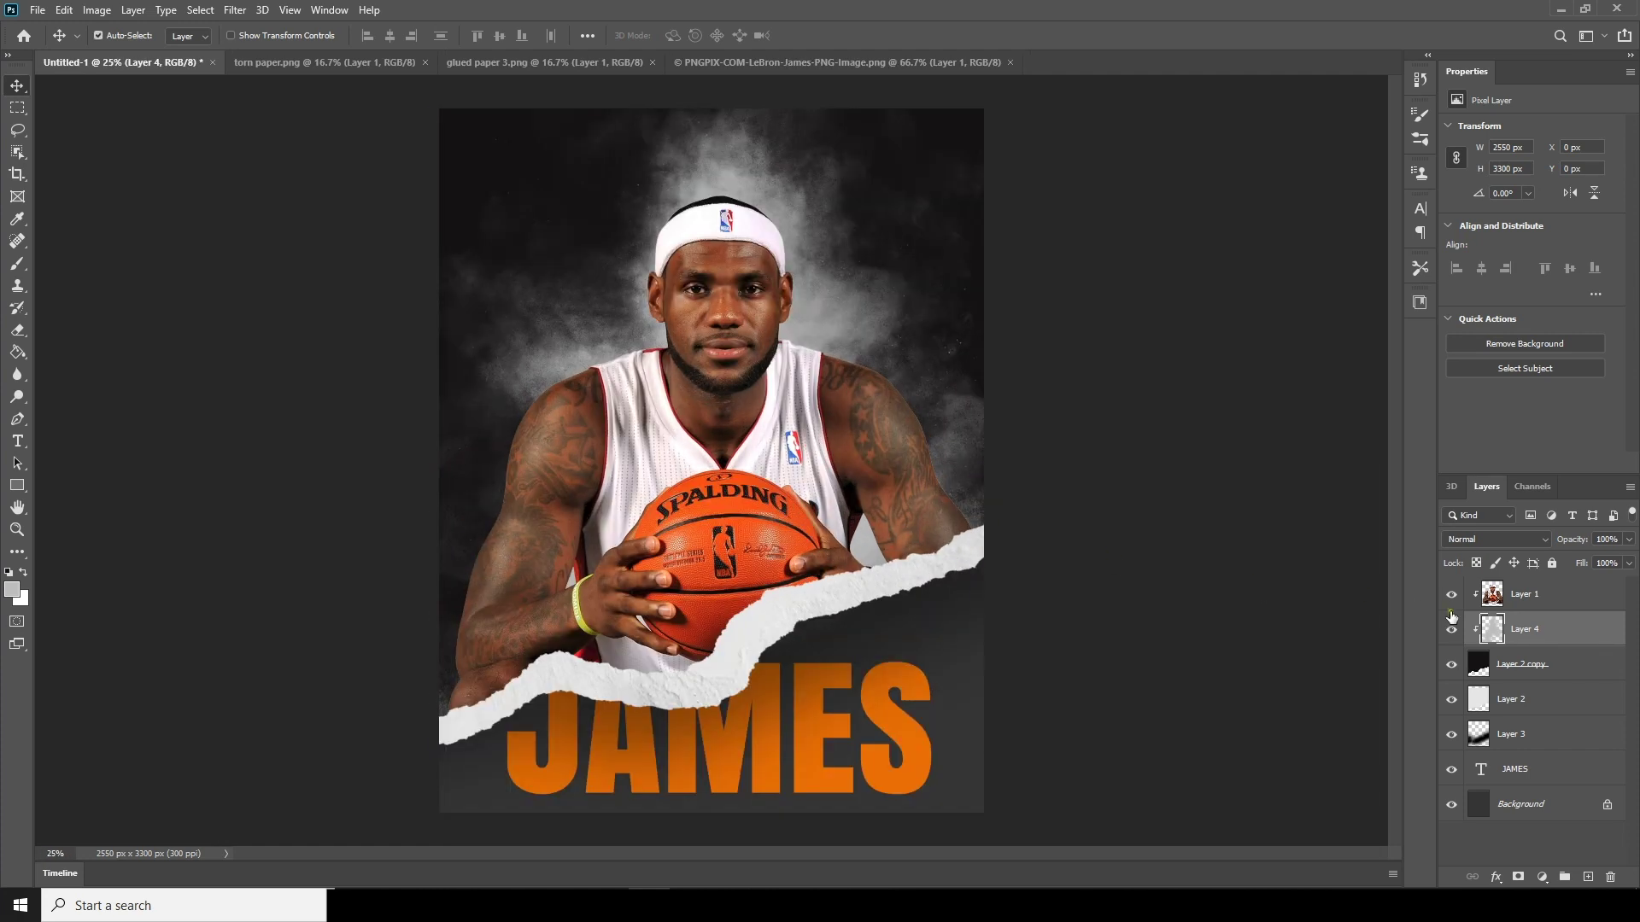
Start the Camera Raw Filter on the player layer and set Clarity to +80, Highlights to -72 and Shadows to +48.
click(1496, 604)
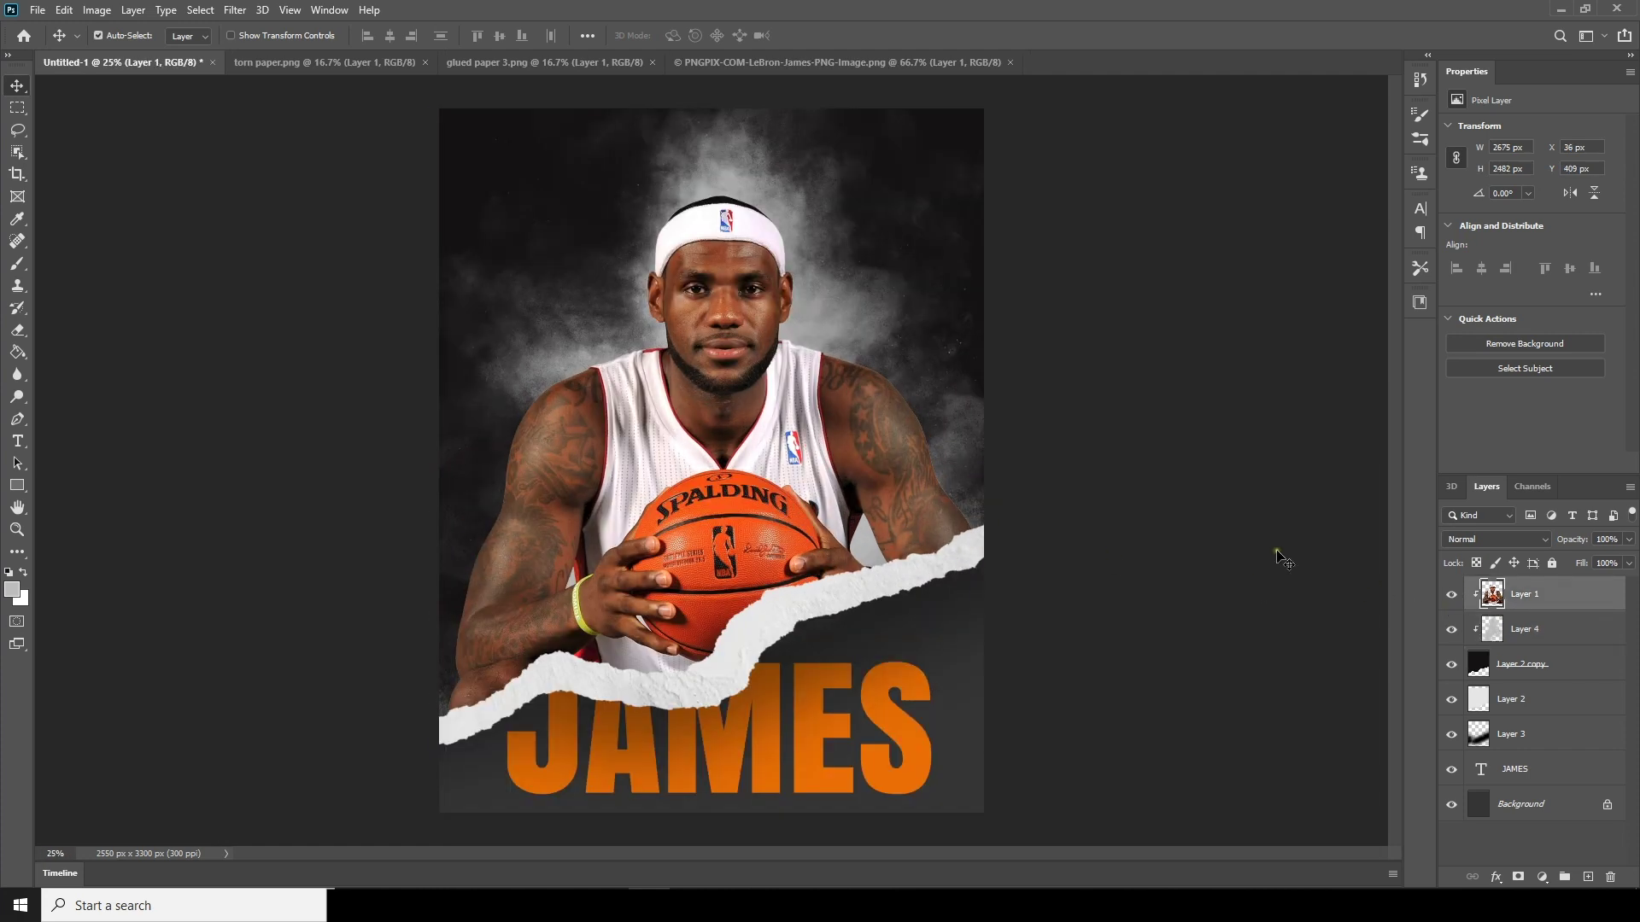
click(235, 10)
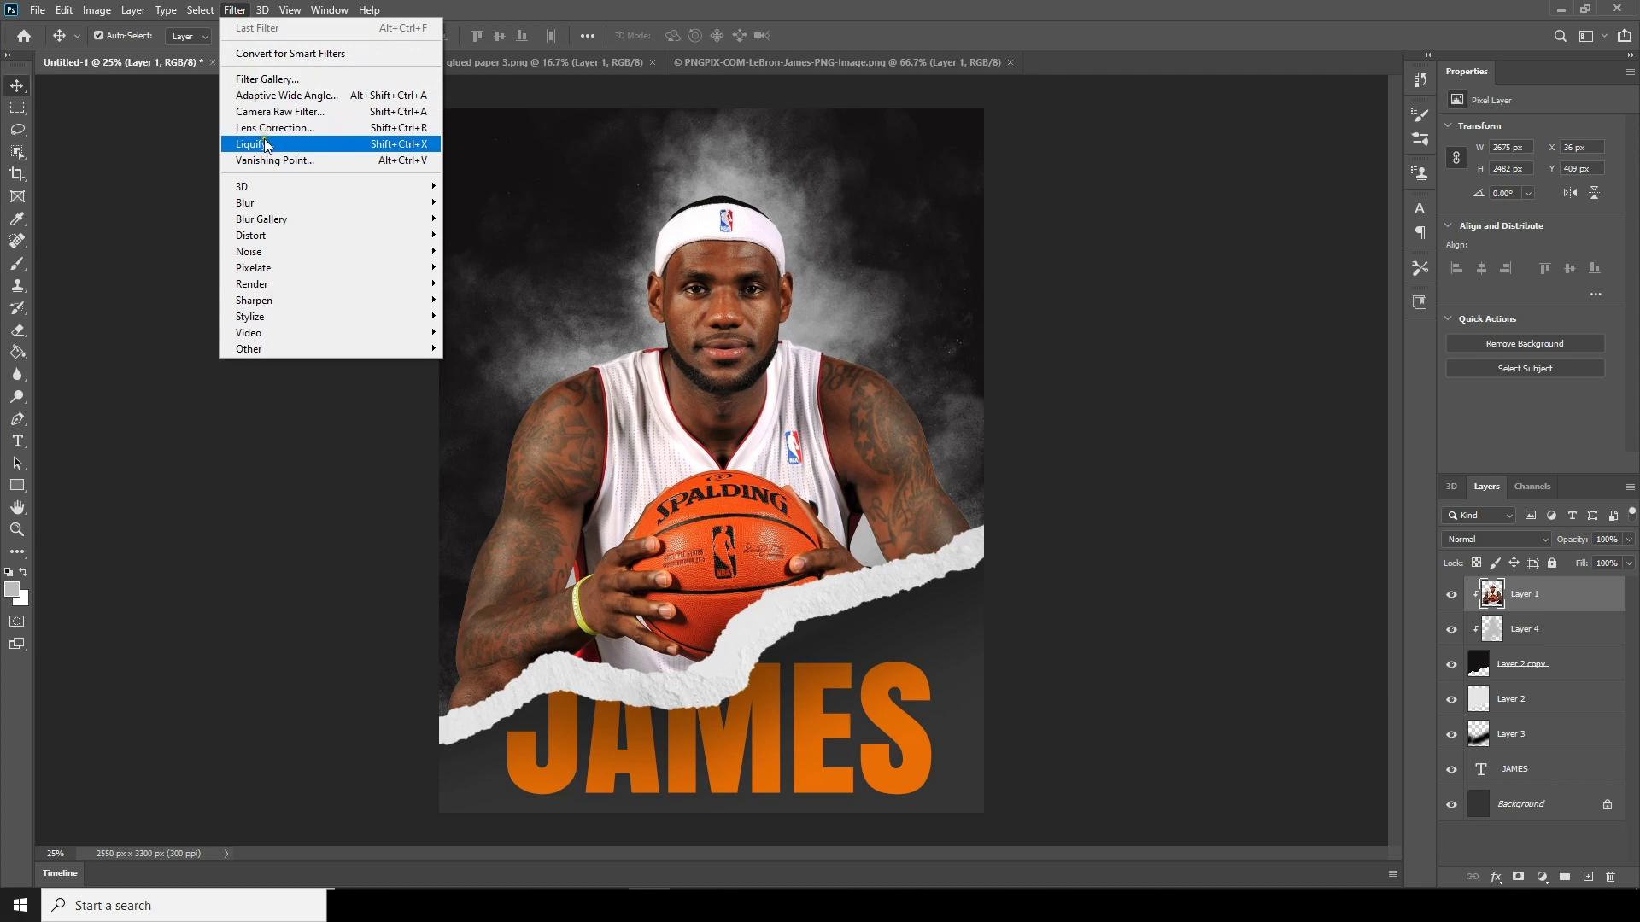
click(290, 113)
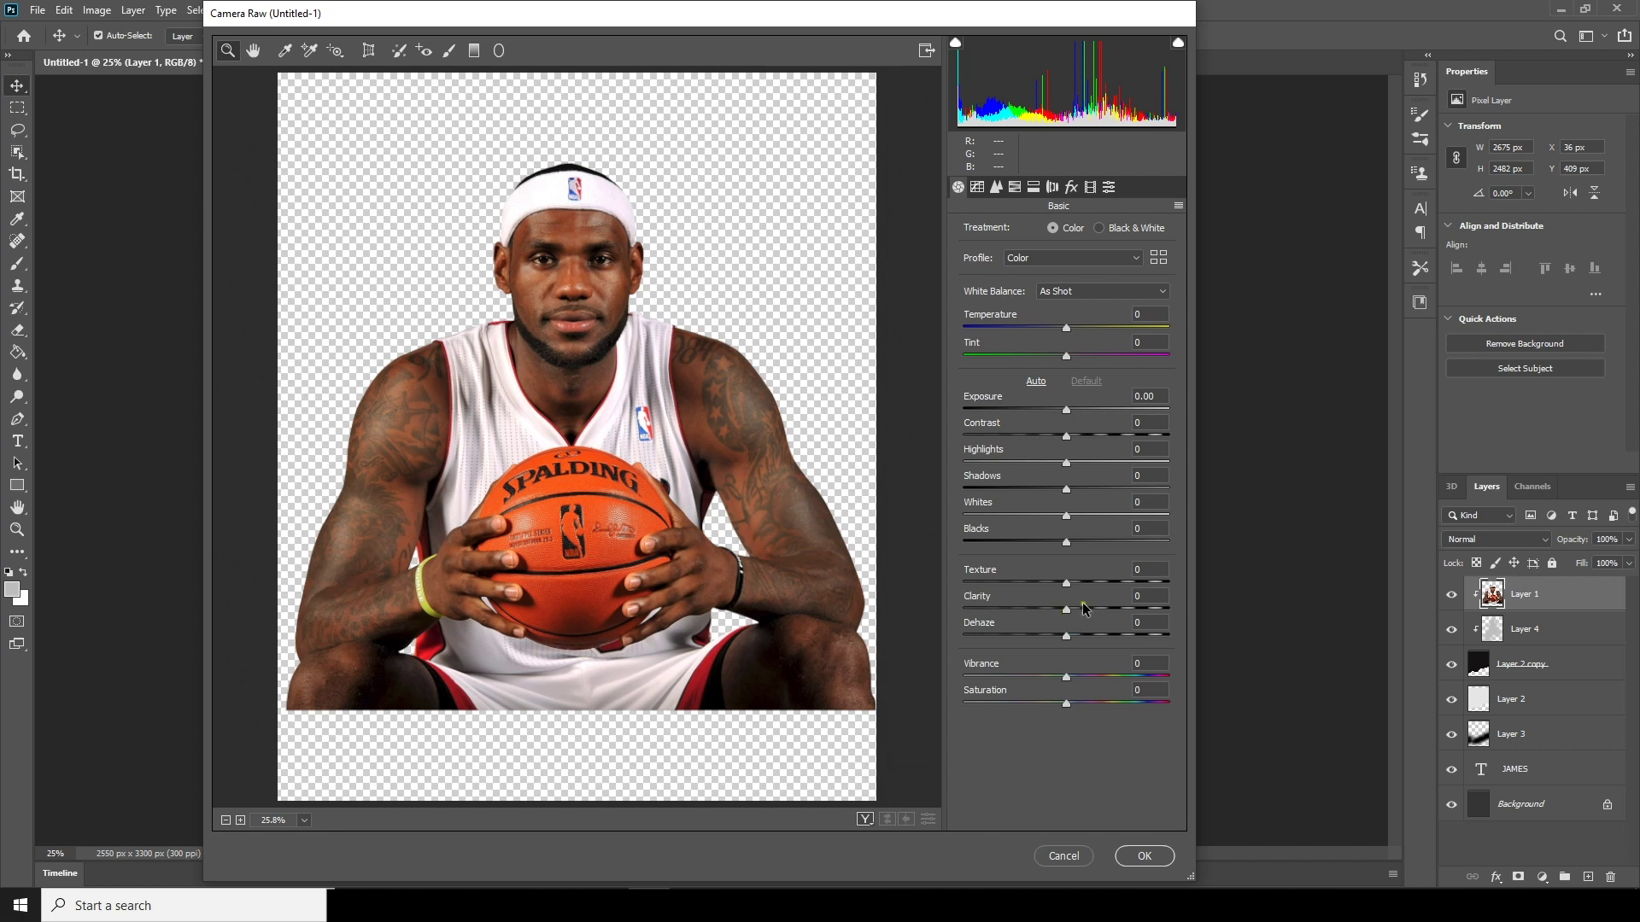
click(1148, 610)
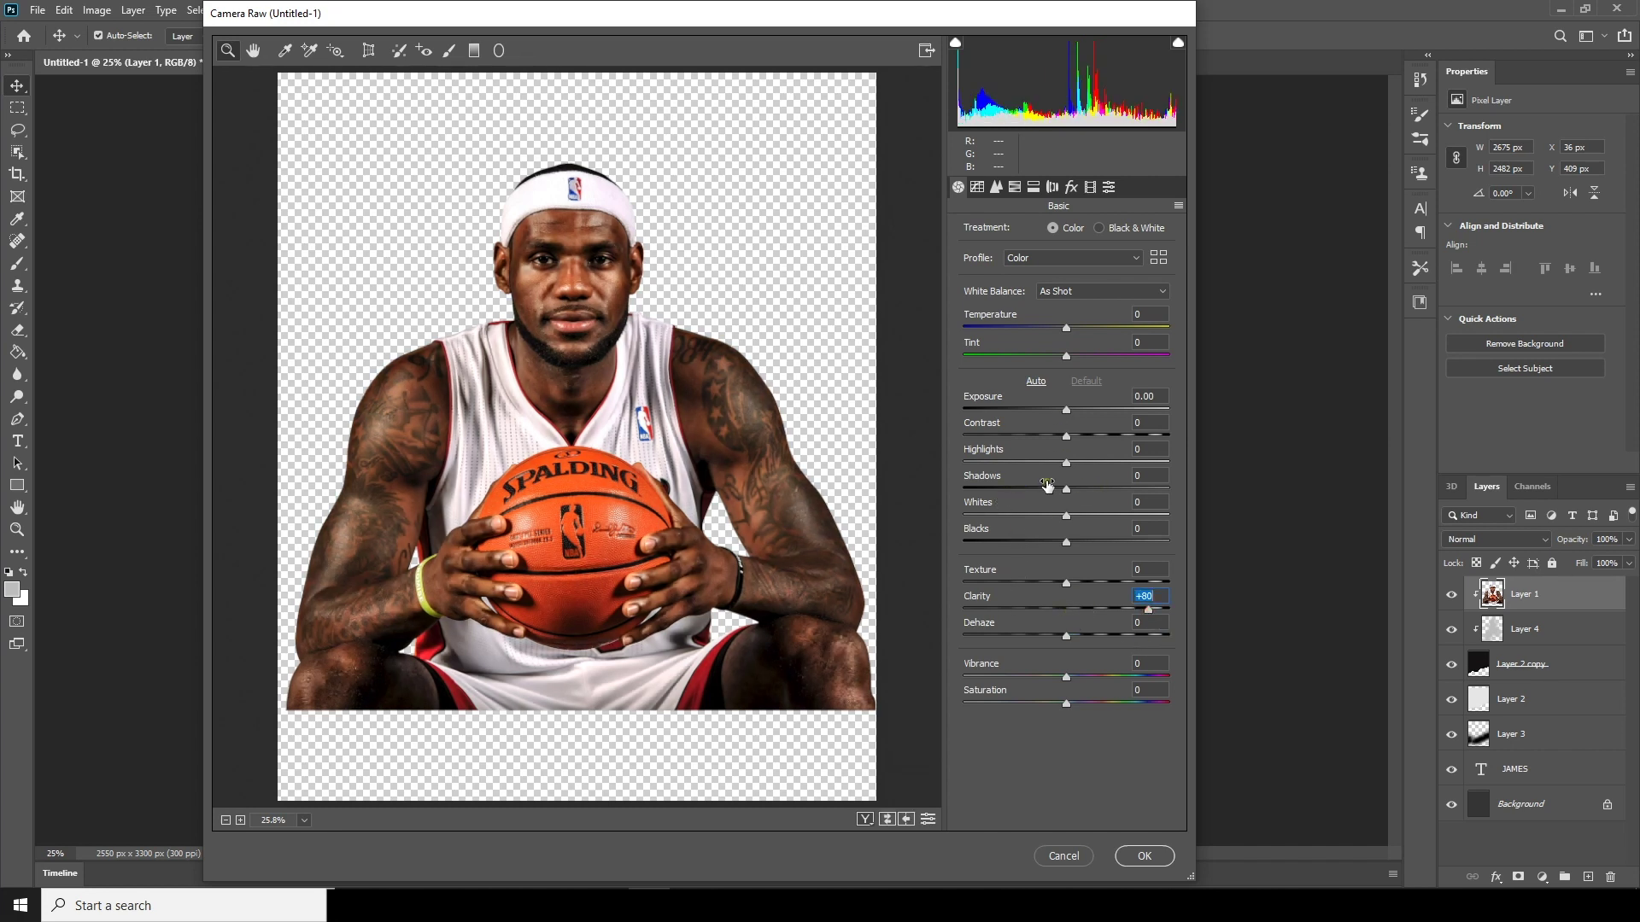
click(992, 462)
click(1115, 488)
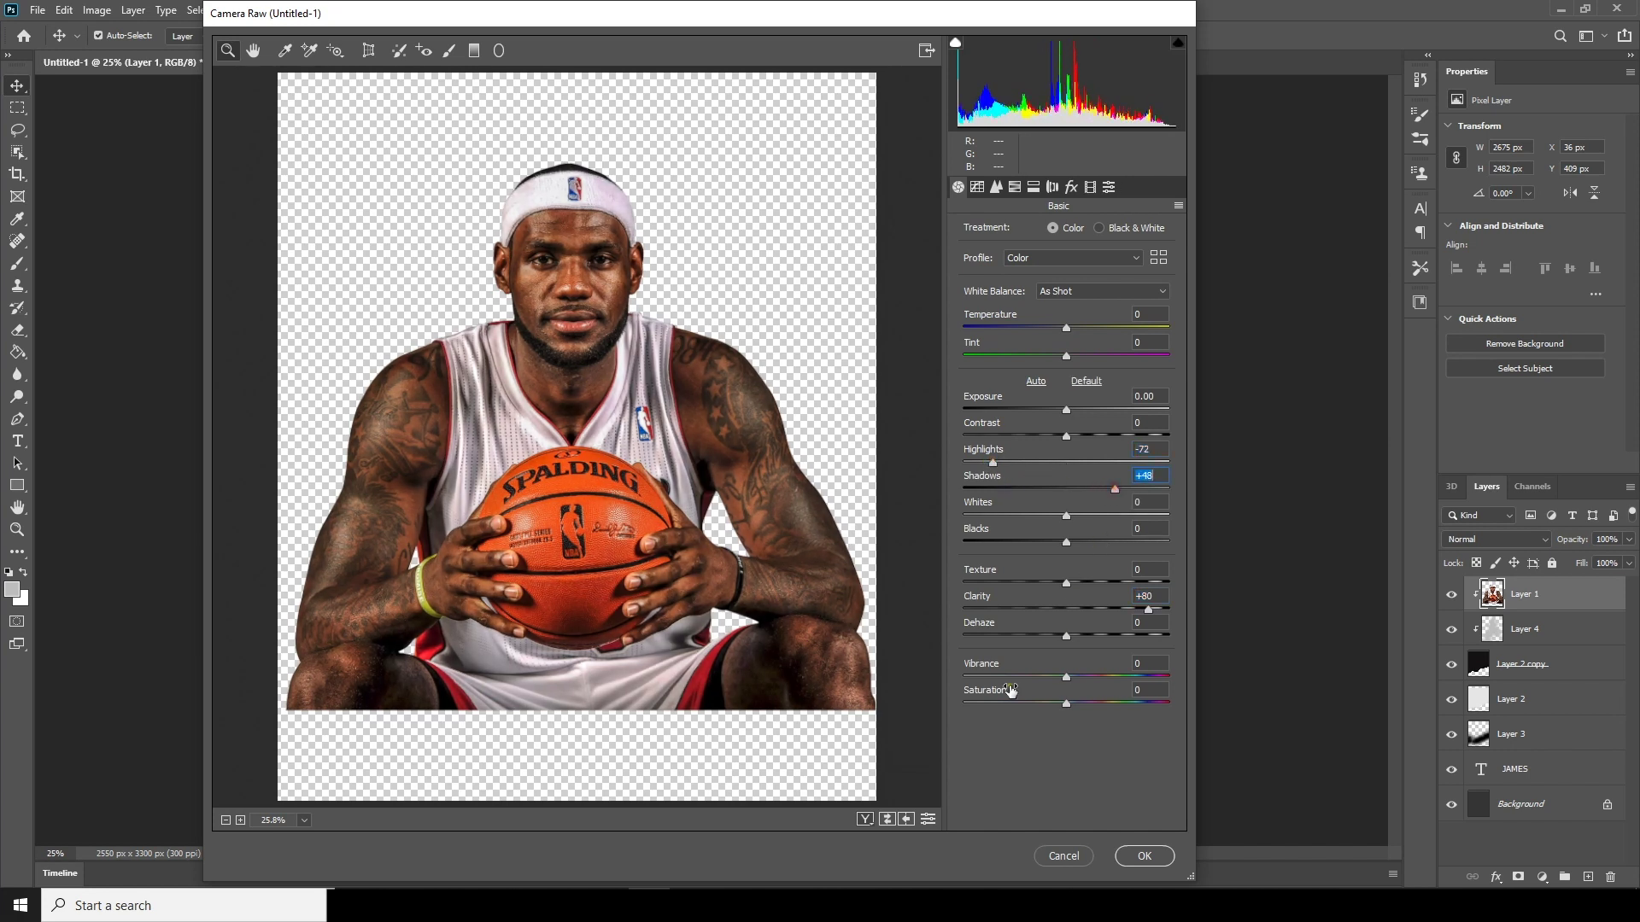
In the HSL adjustments, set the saturation of Reds to -62 and Oranges to -50.
click(1015, 187)
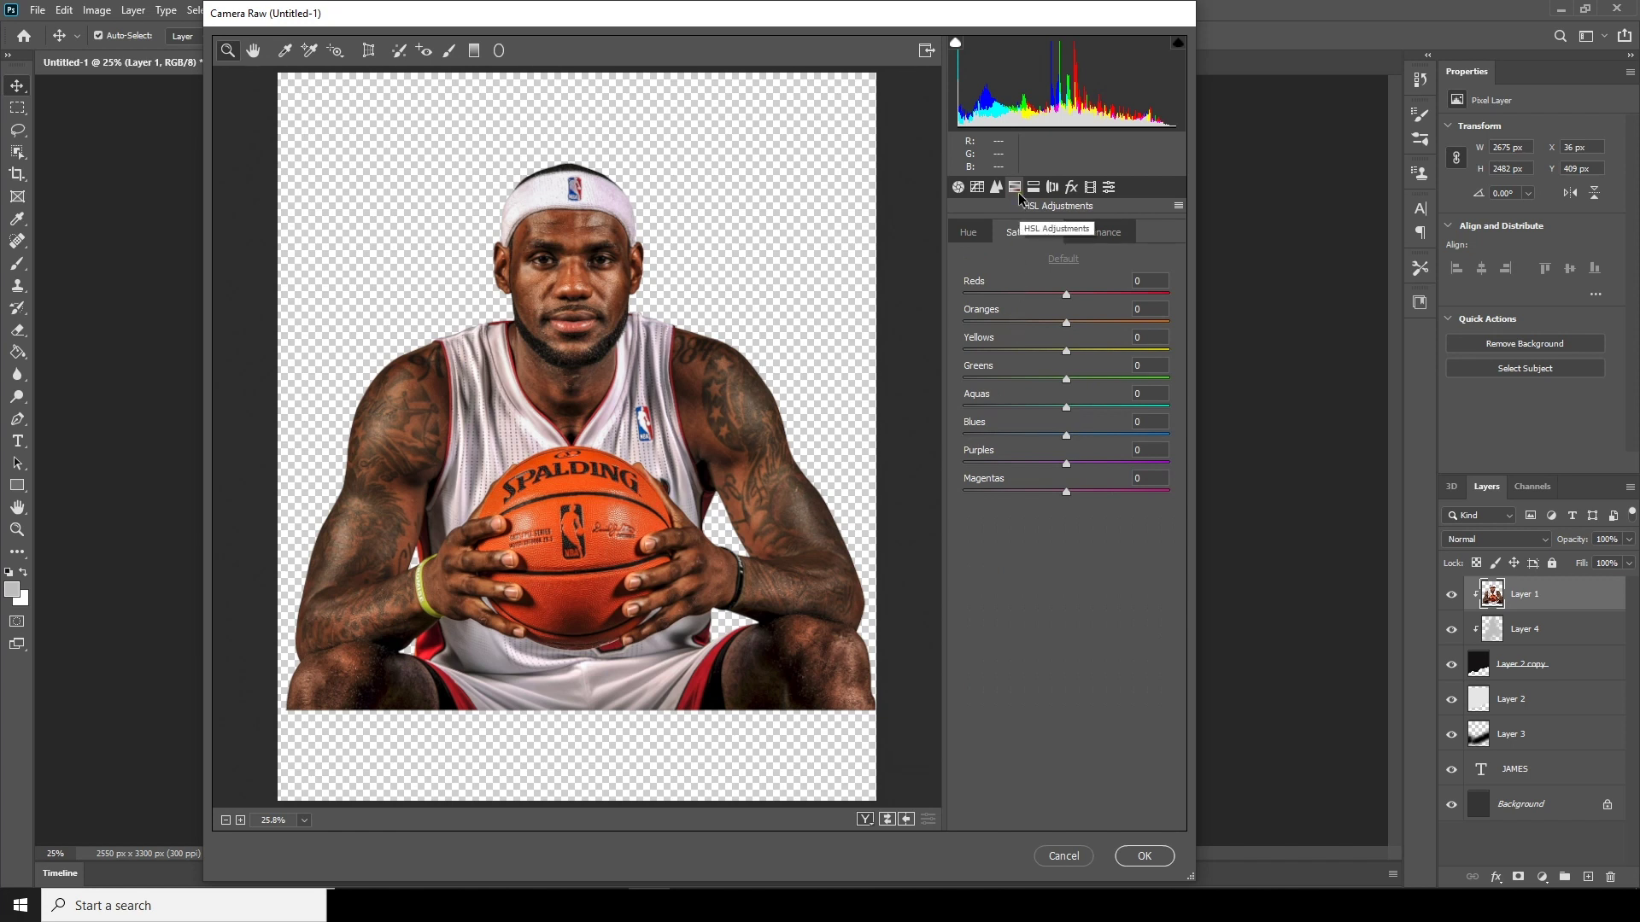
key(ctrl+alt+1)
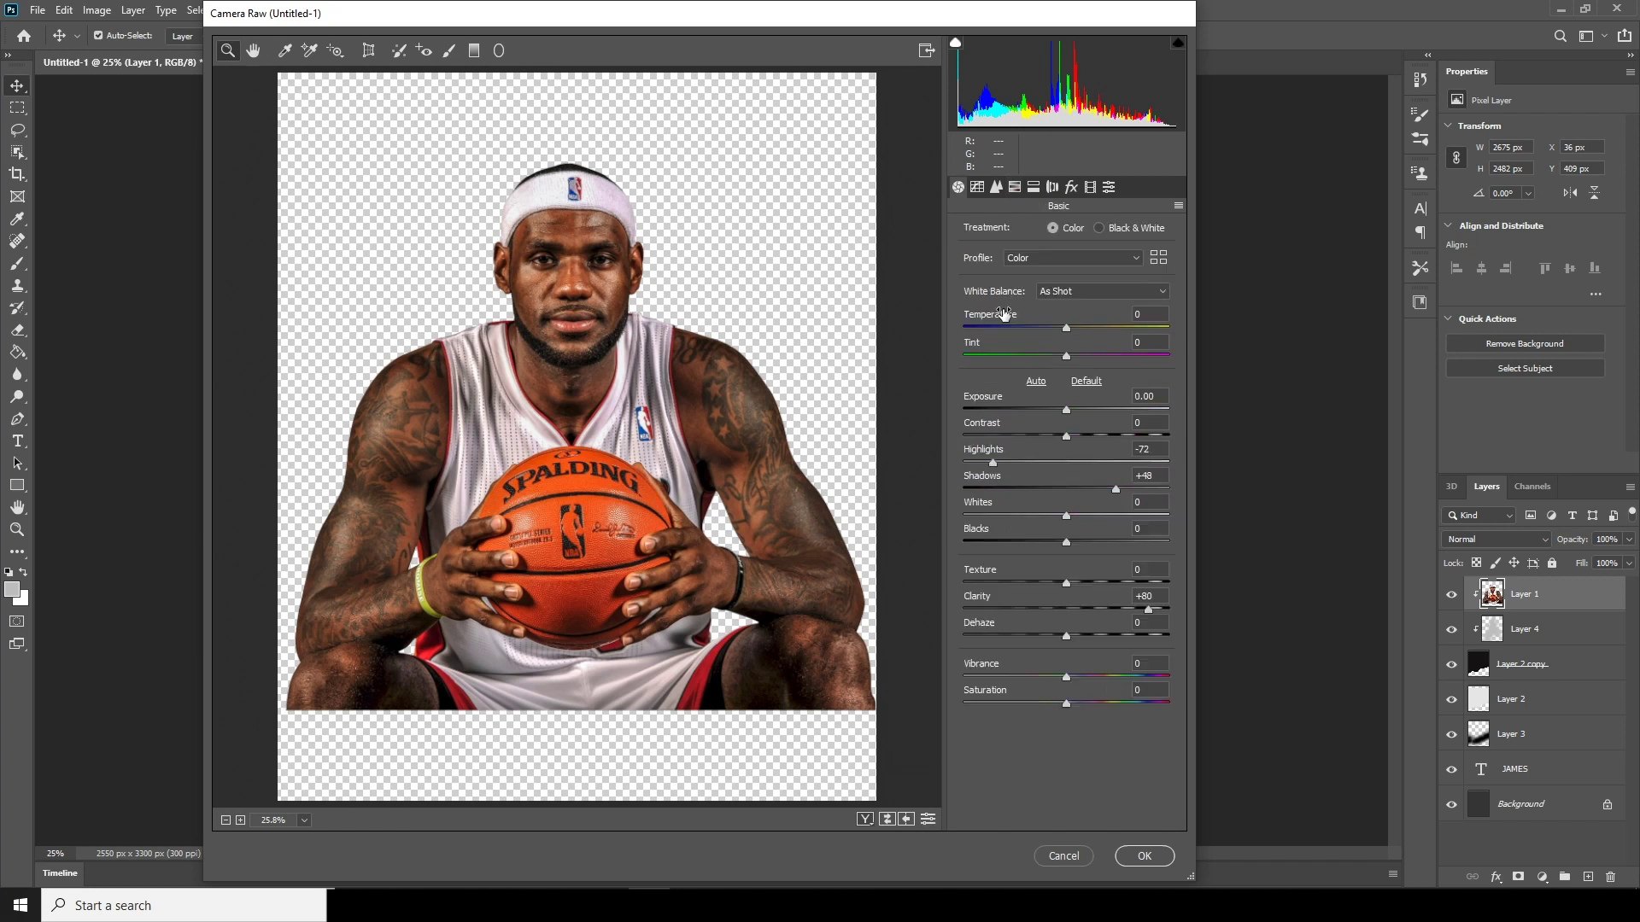
click(1017, 189)
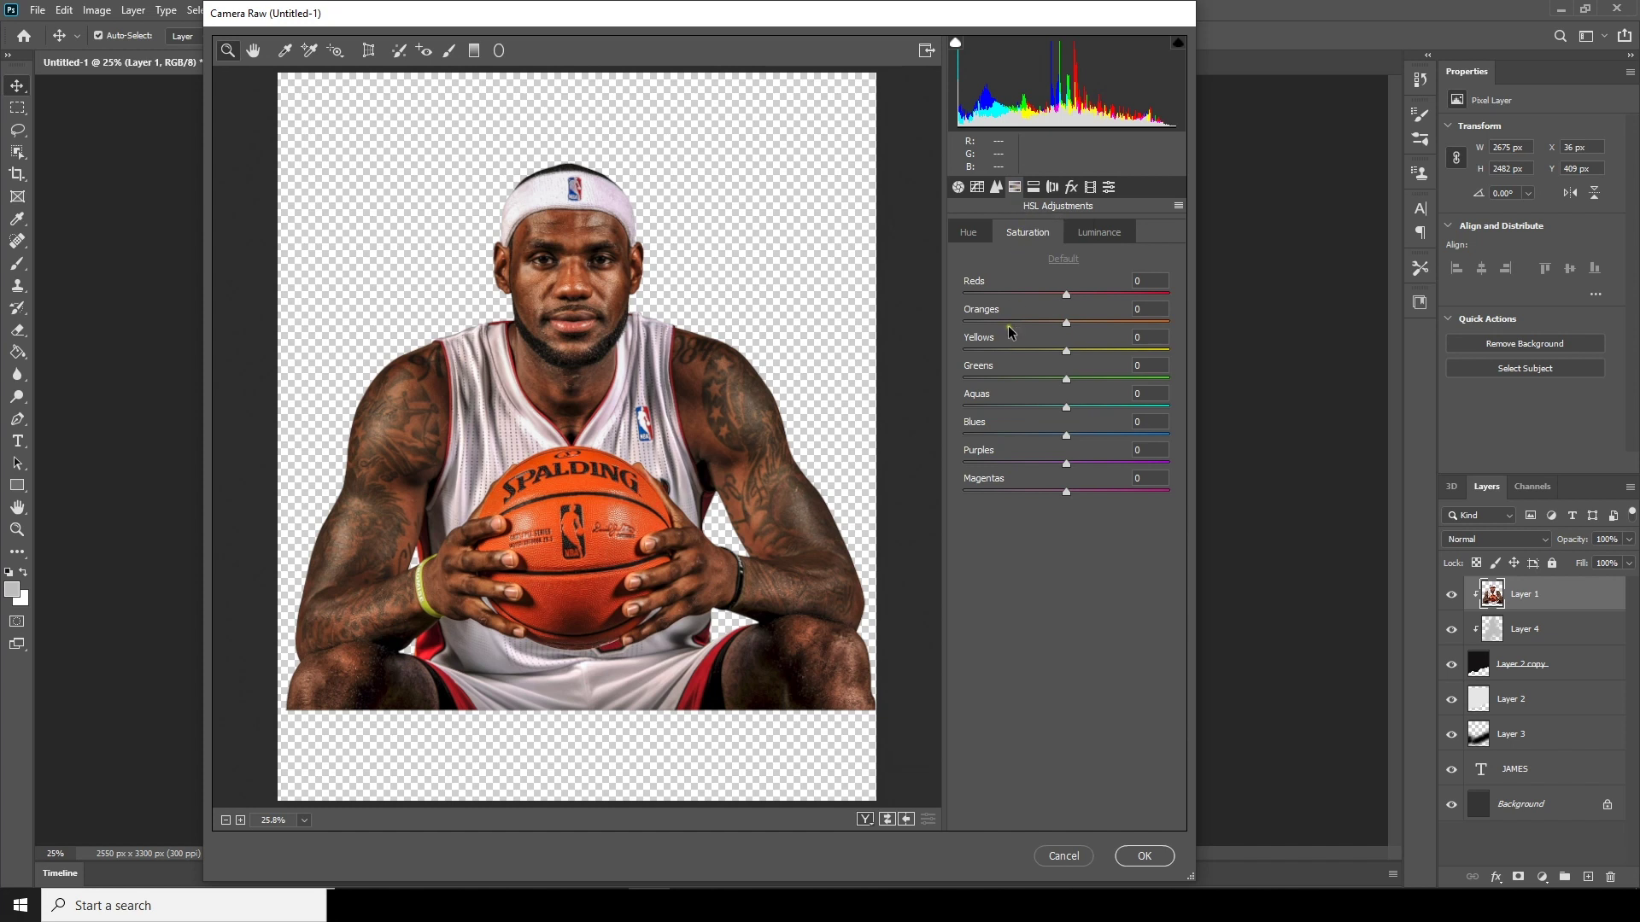
click(1006, 294)
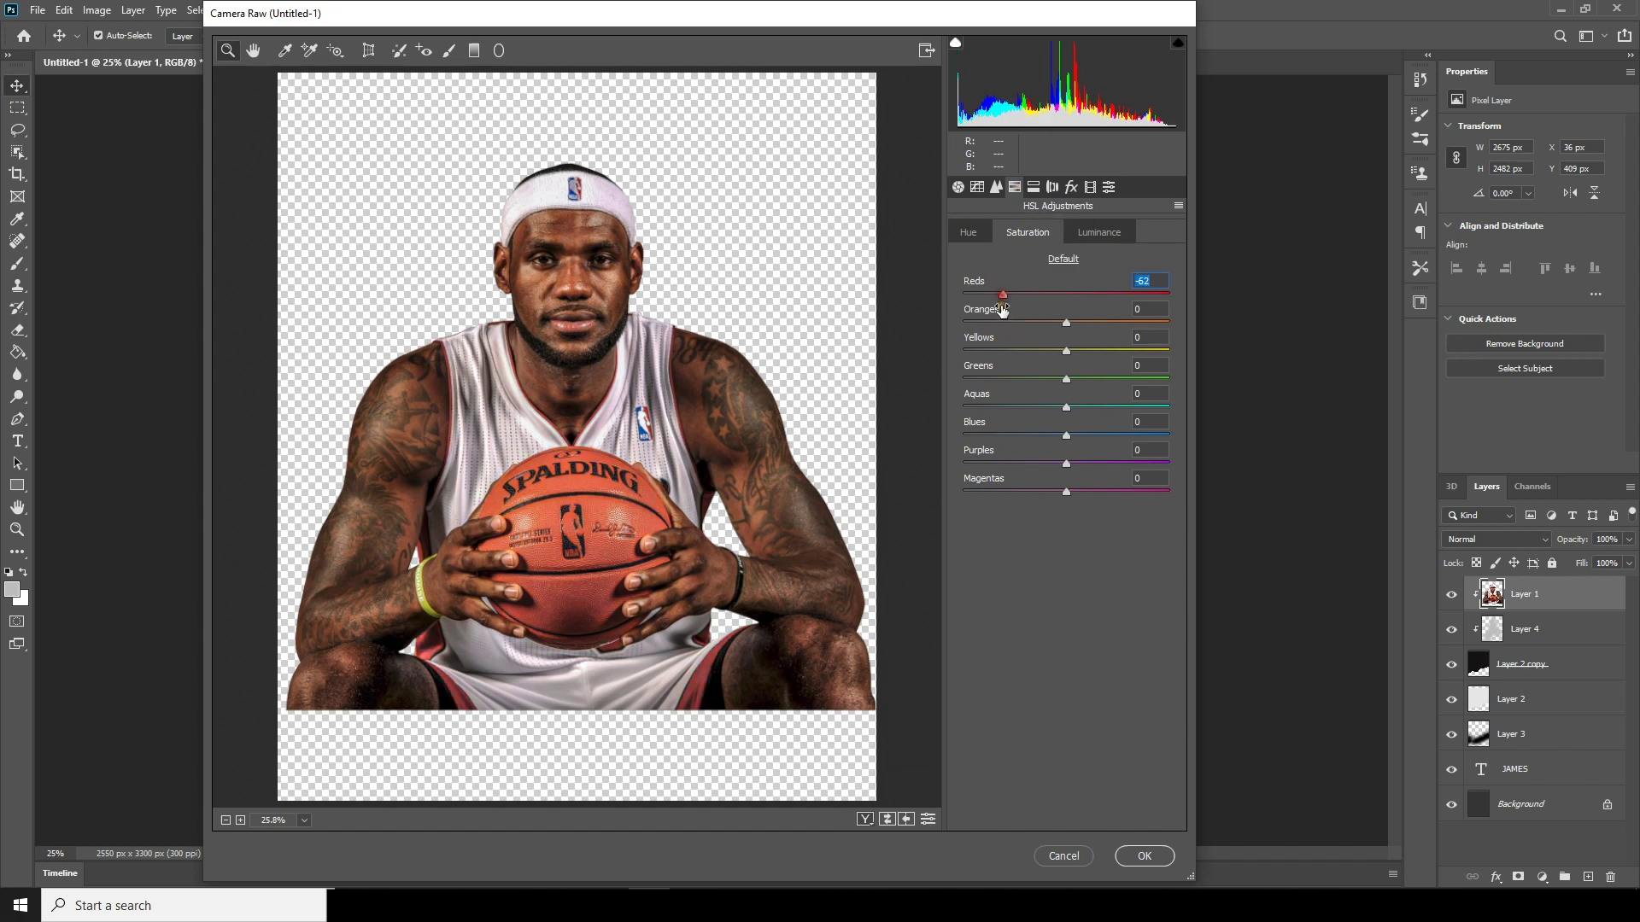
click(1016, 322)
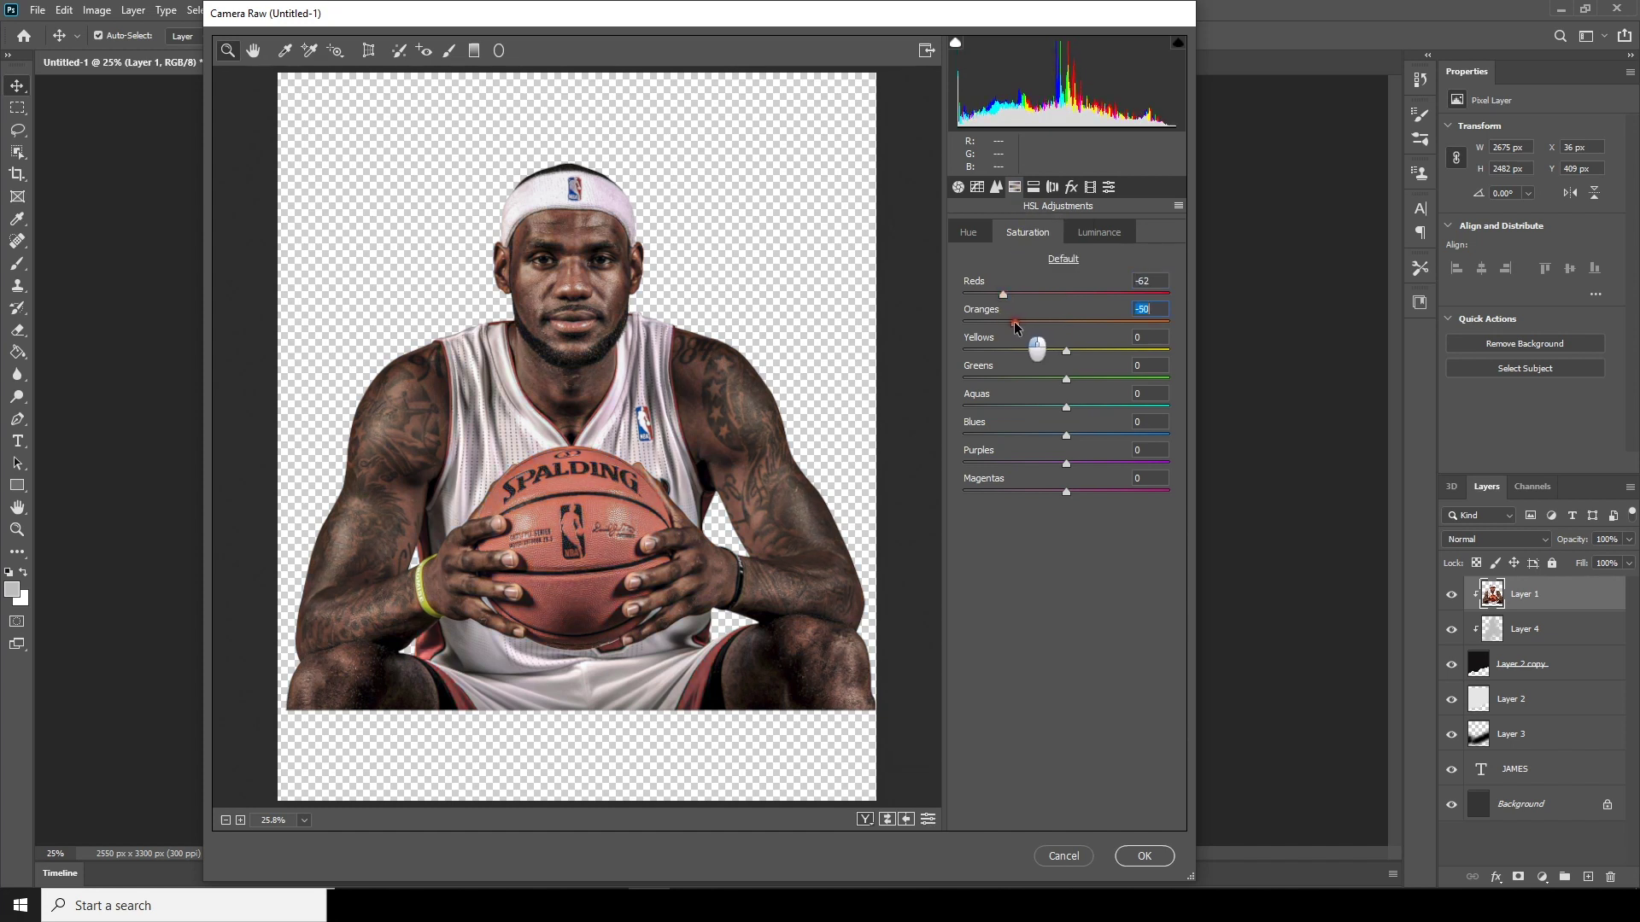
Set the basic Exposure to +0.20 and Vibrance to -15, and apply the Camera Raw Filter to the player.
click(957, 187)
click(1066, 412)
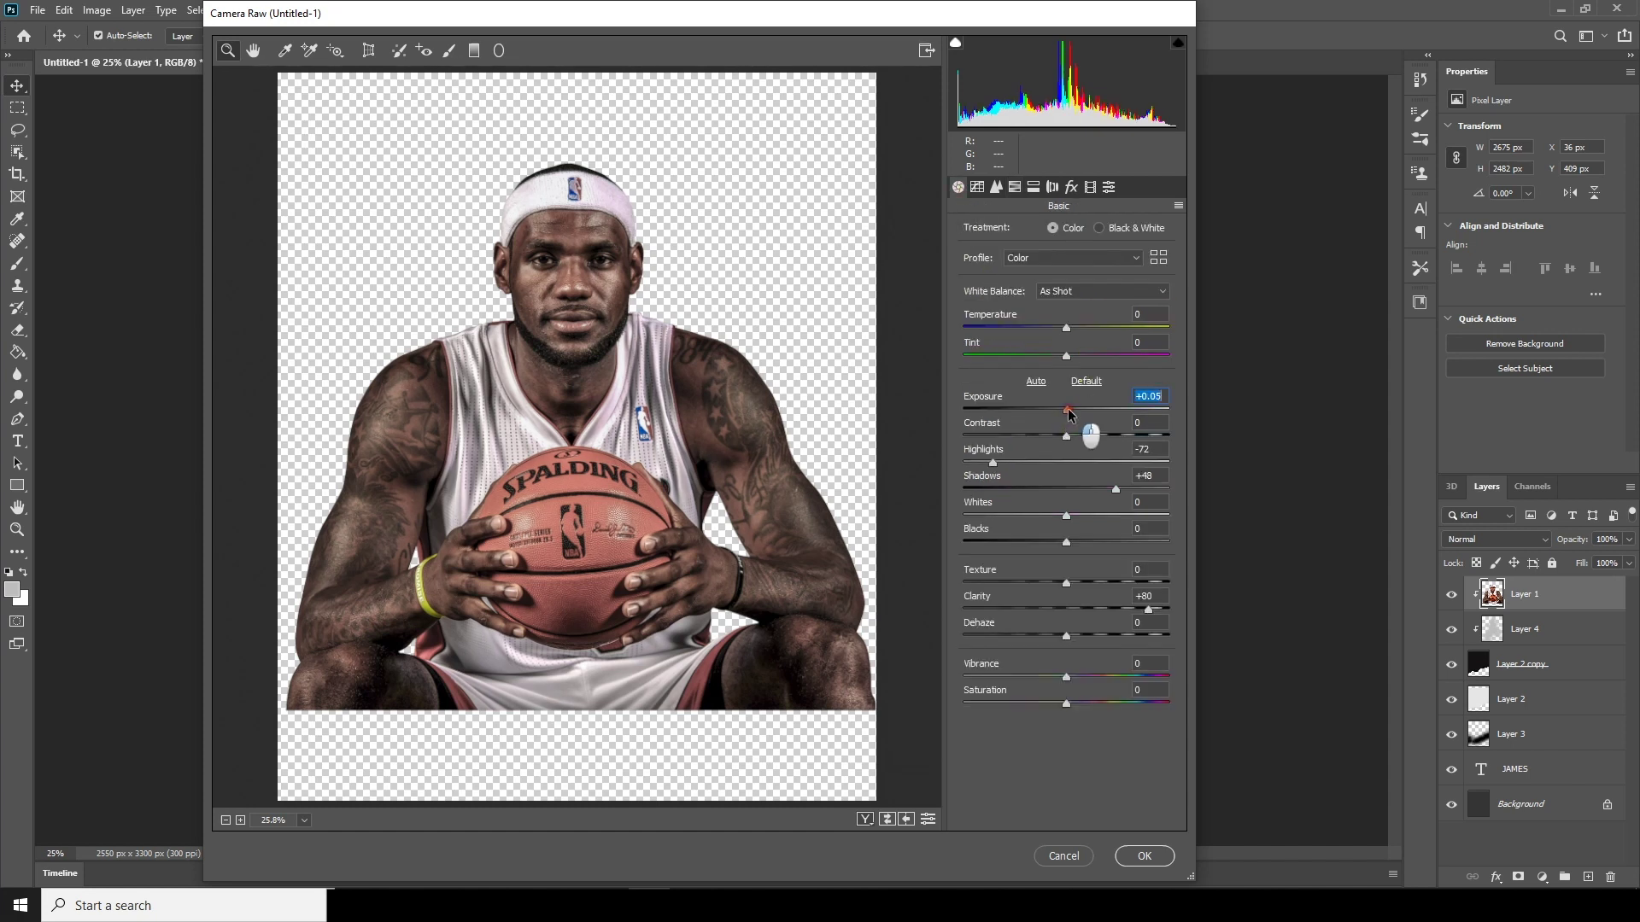
drag(1066, 413, 1073, 415)
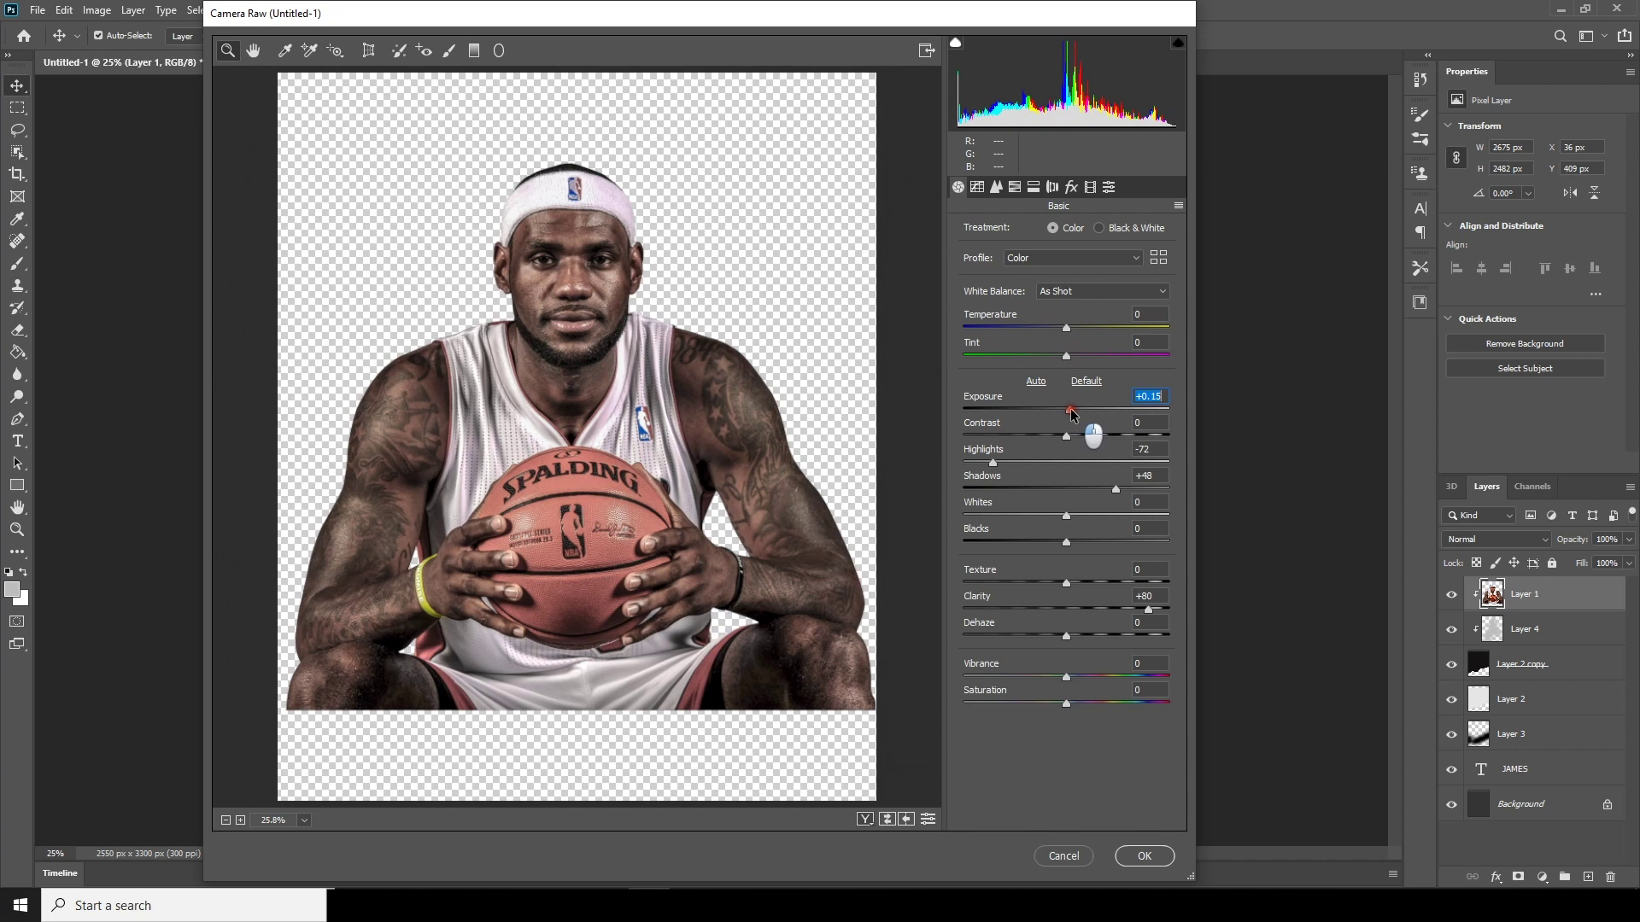
drag(1059, 681, 1051, 696)
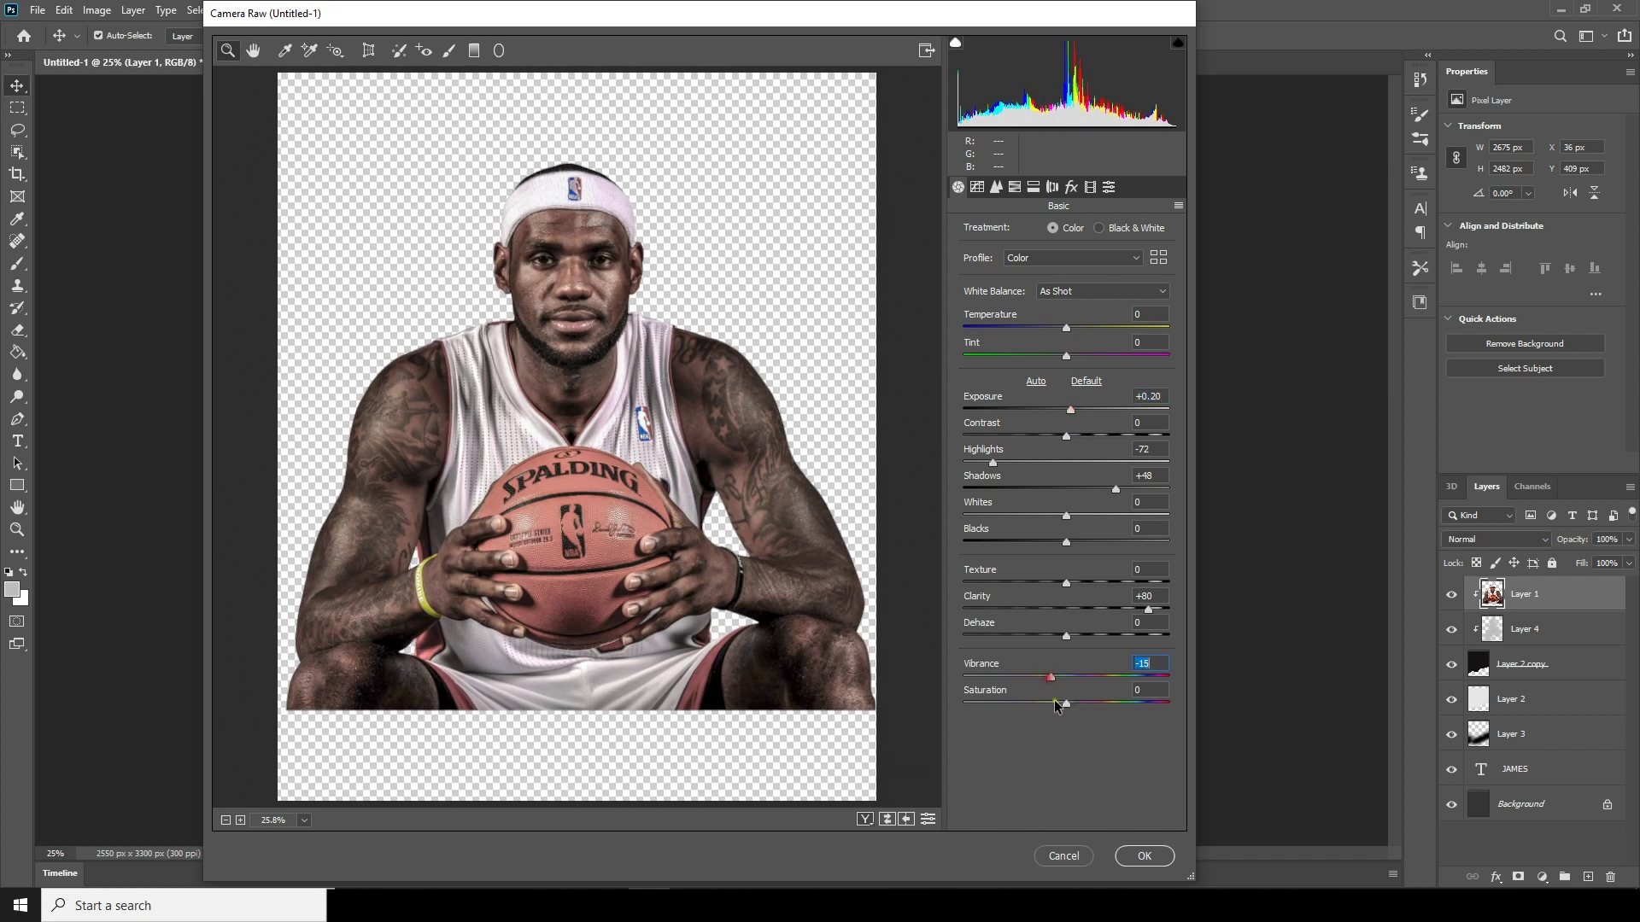
click(1144, 856)
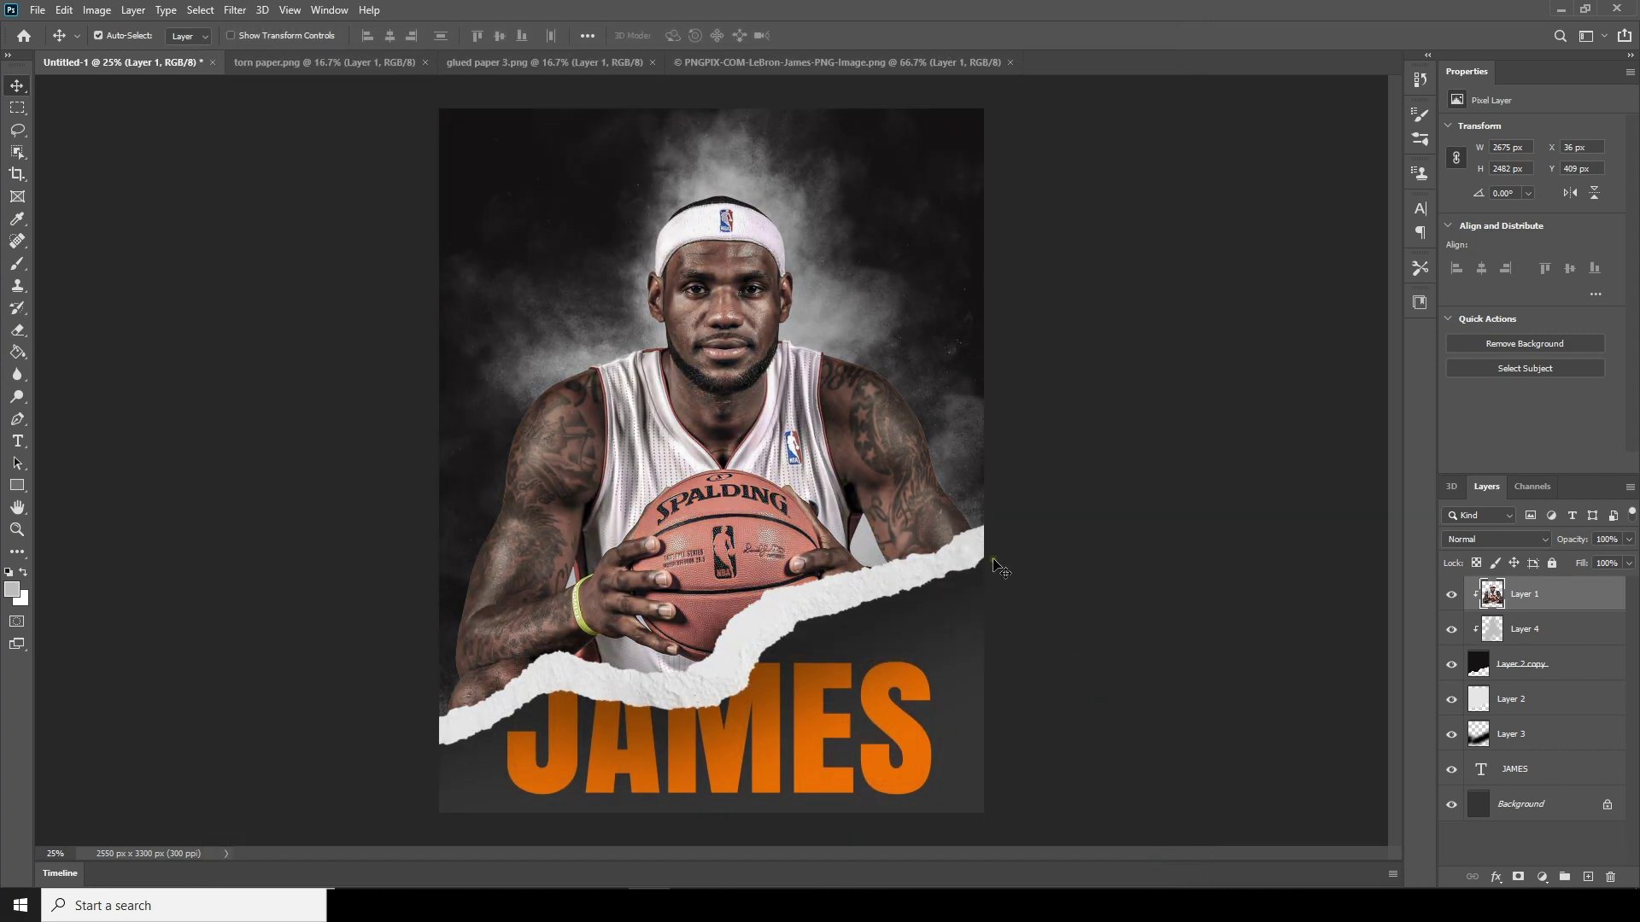
scroll(996, 567, down, 2)
scroll(995, 567, up, 2)
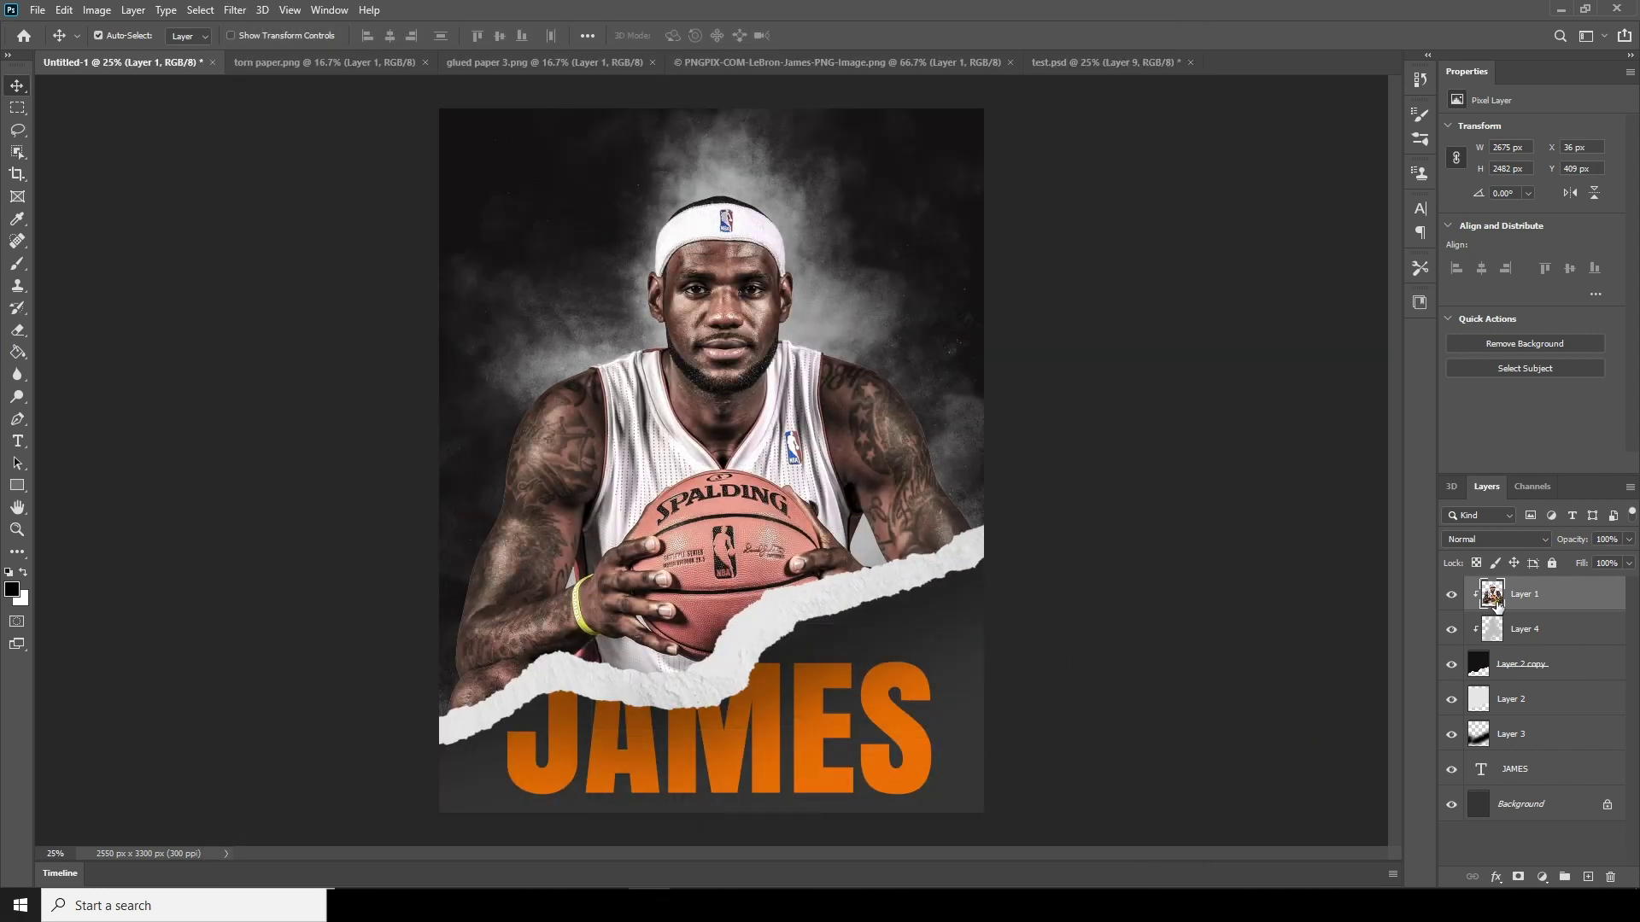
Apply a Halftone Pattern from the Filter Gallery to the player layer with size 4, contrast 9 and the Dot pattern type.
click(236, 10)
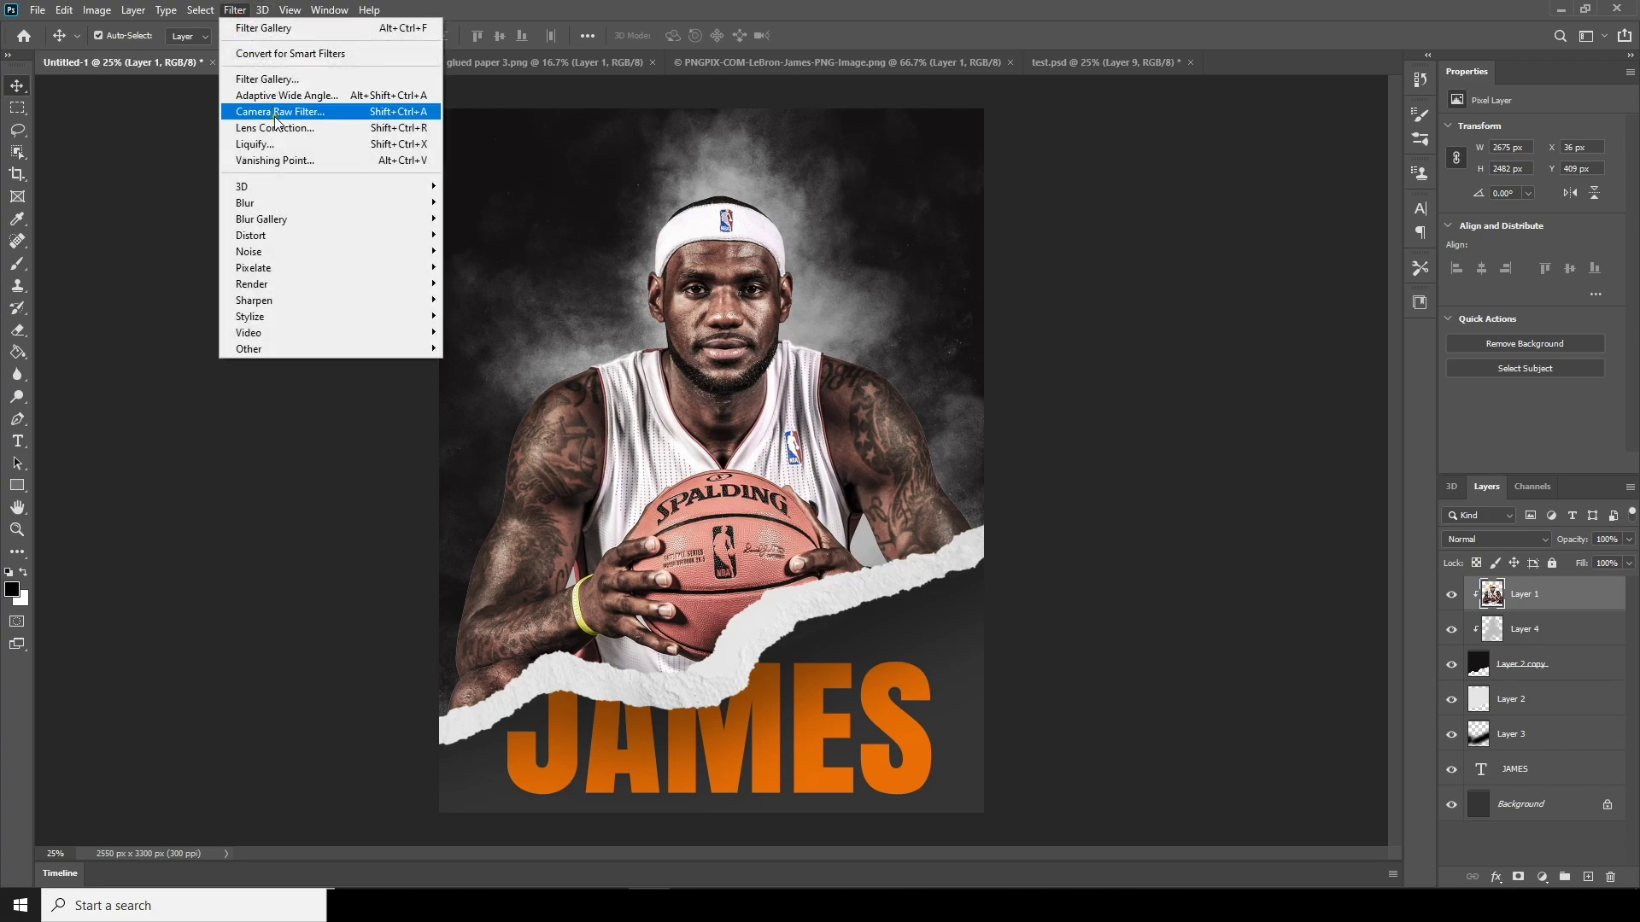
click(273, 78)
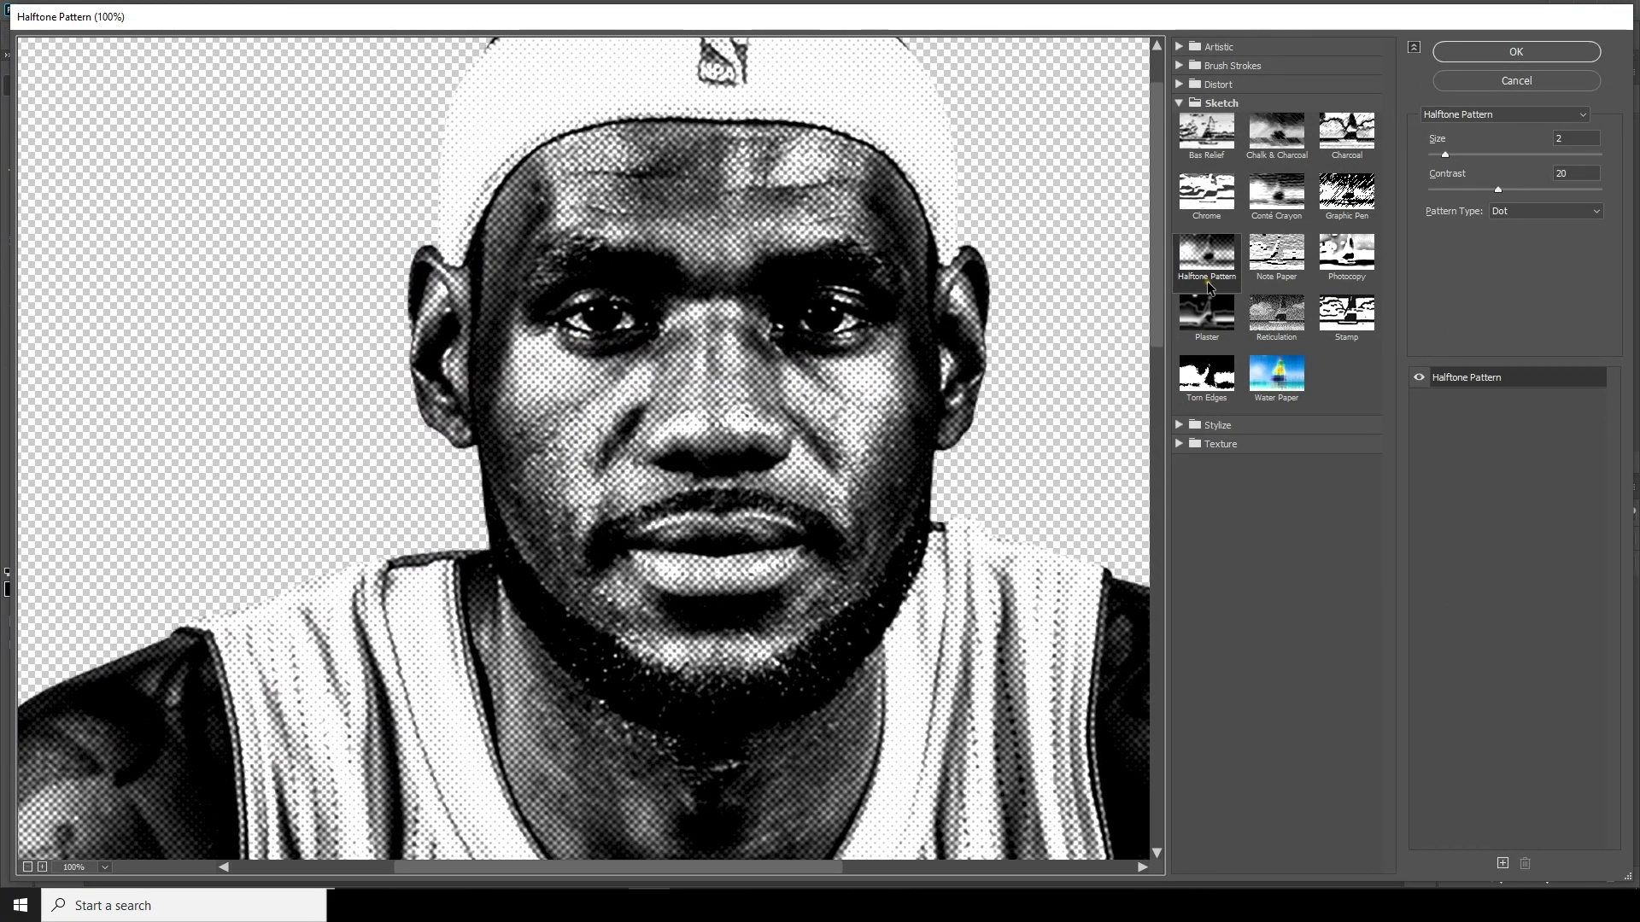
click(1203, 270)
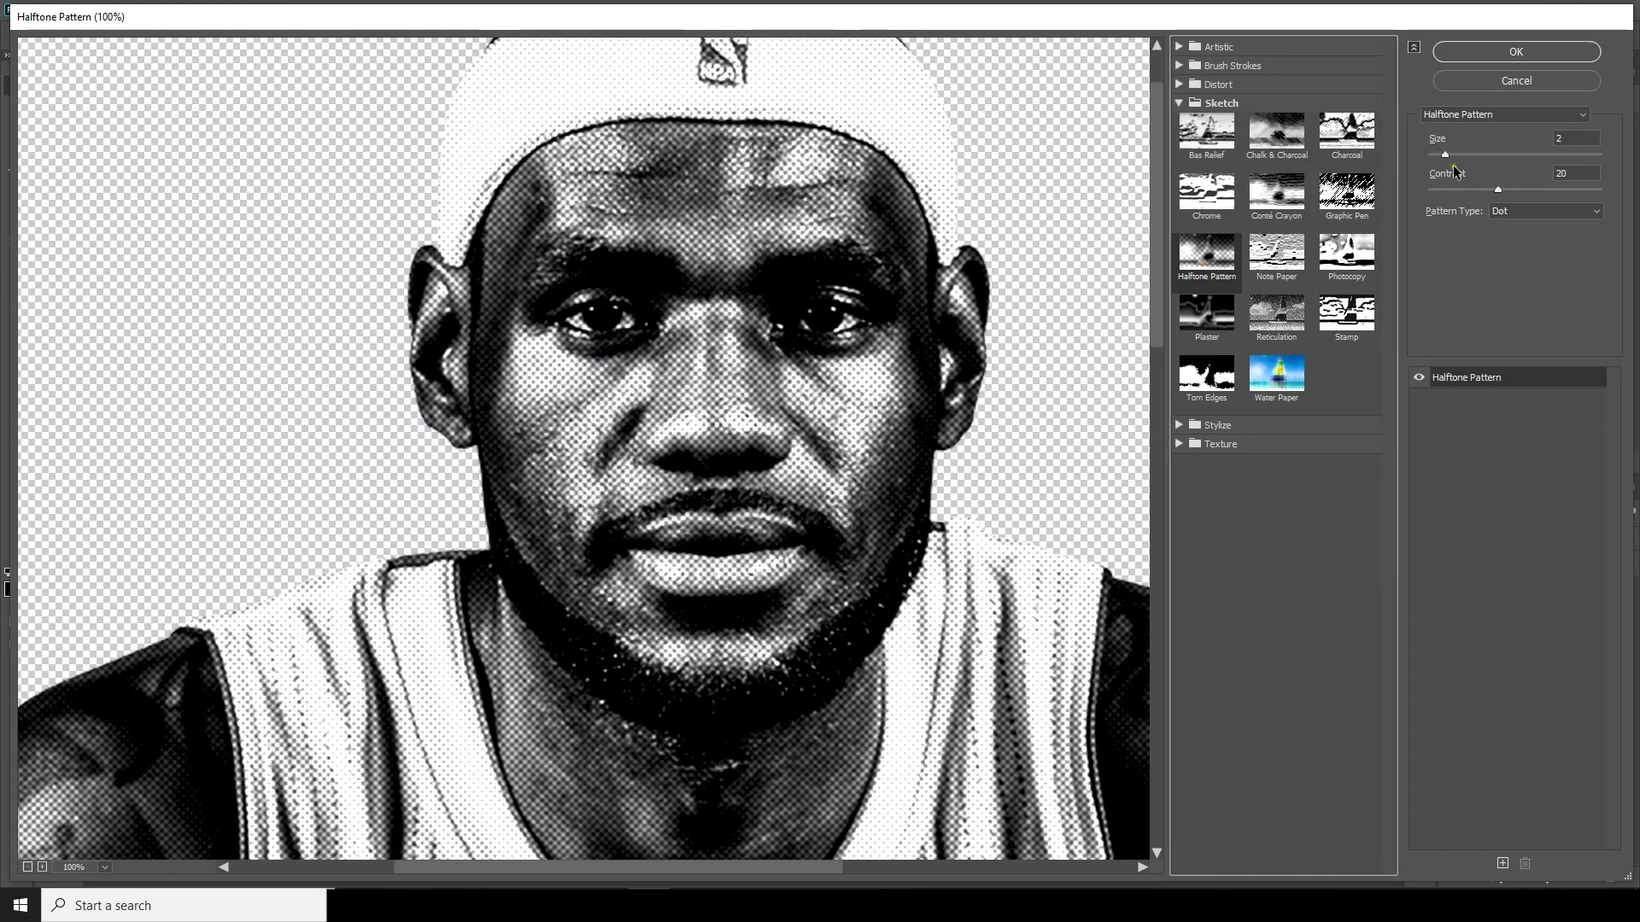
drag(1447, 155, 1459, 195)
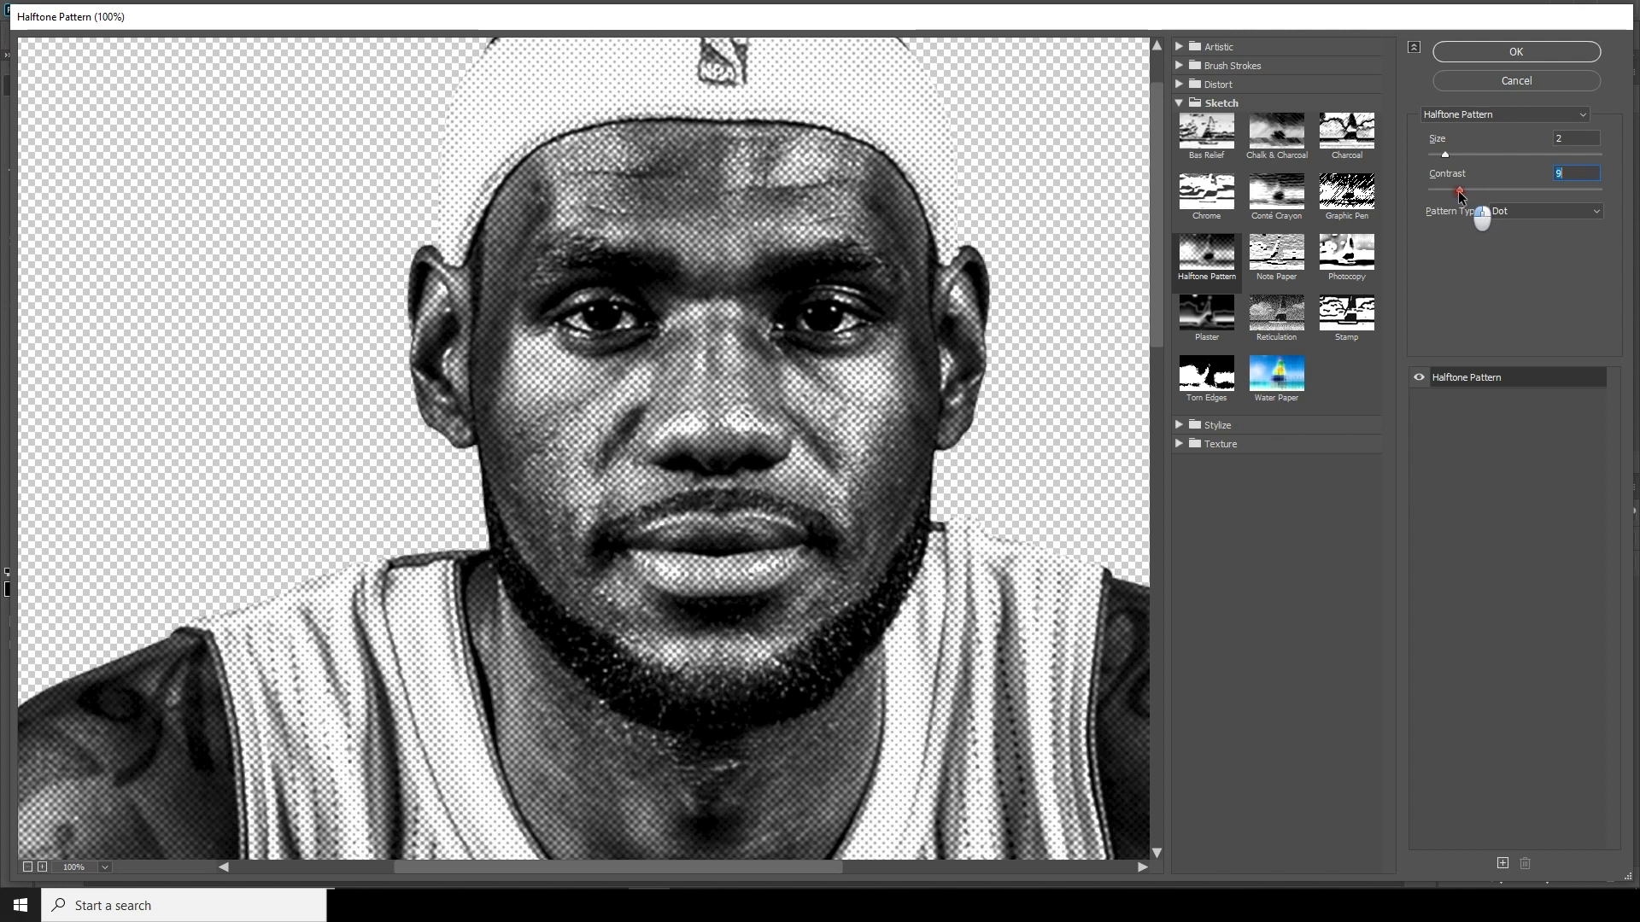
scroll(603, 318, down, 1)
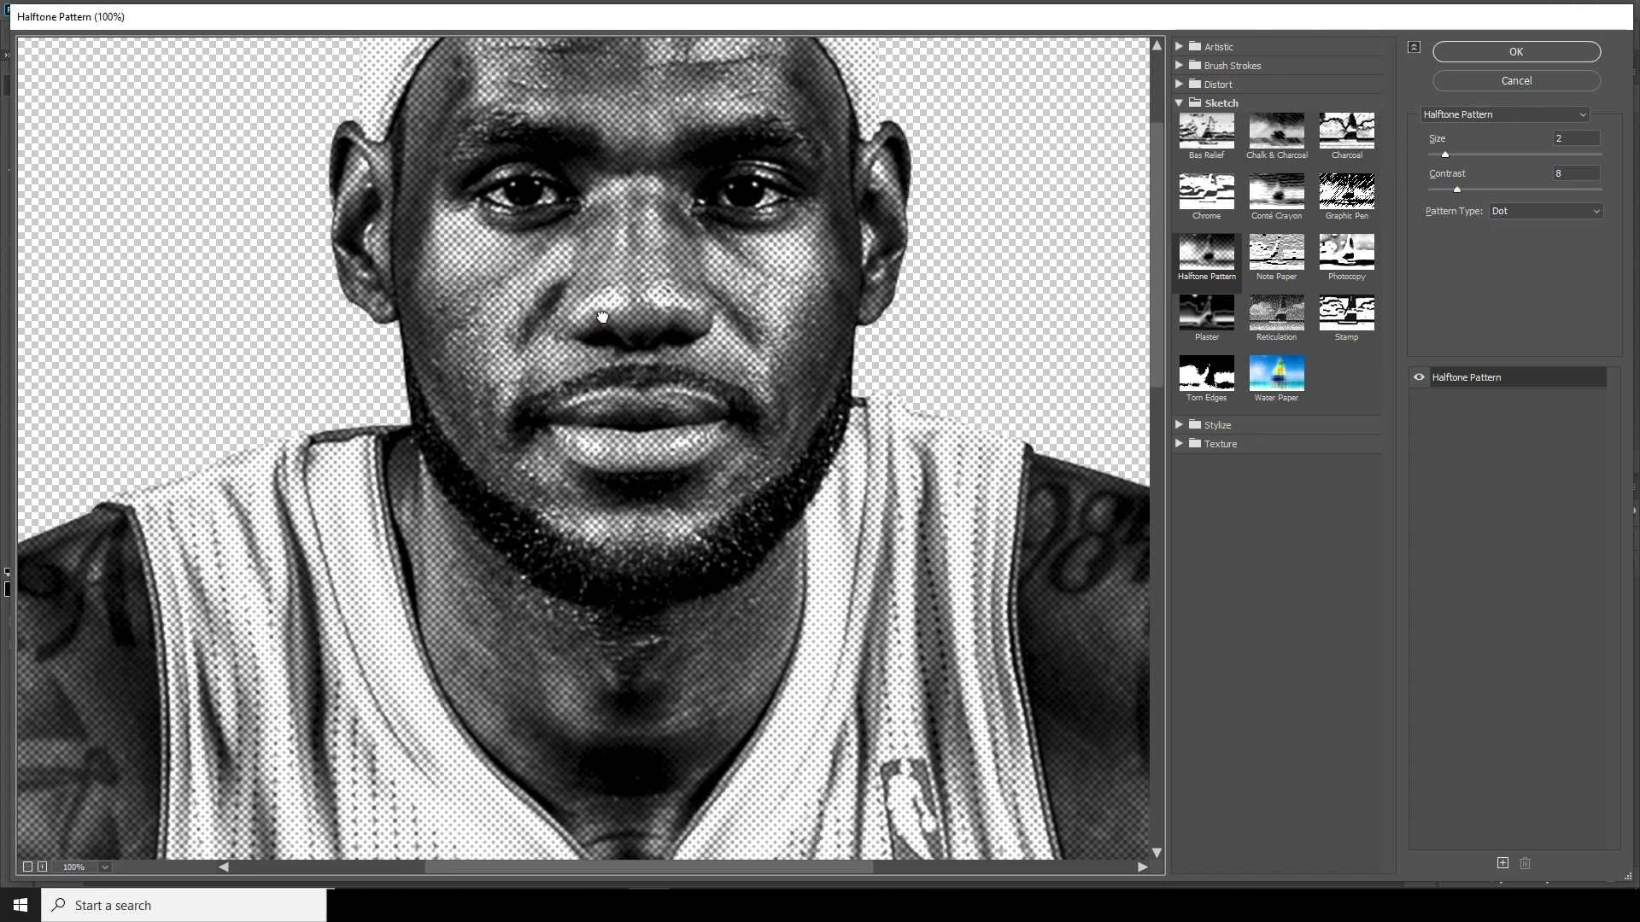
scroll(603, 317, down, 1)
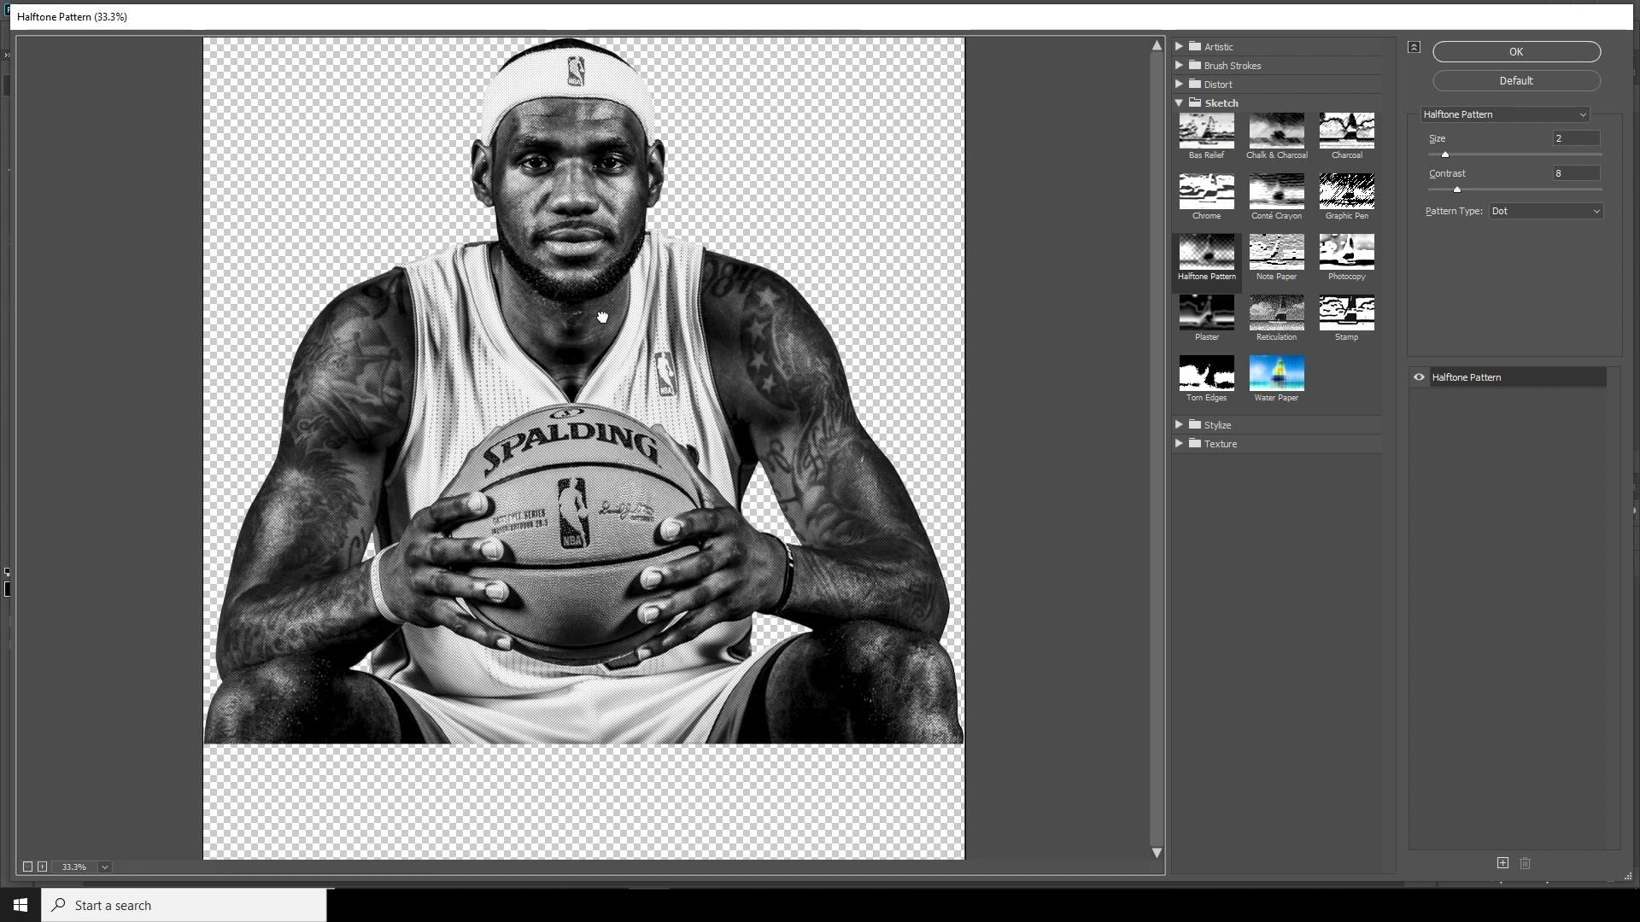
drag(1451, 156, 1458, 189)
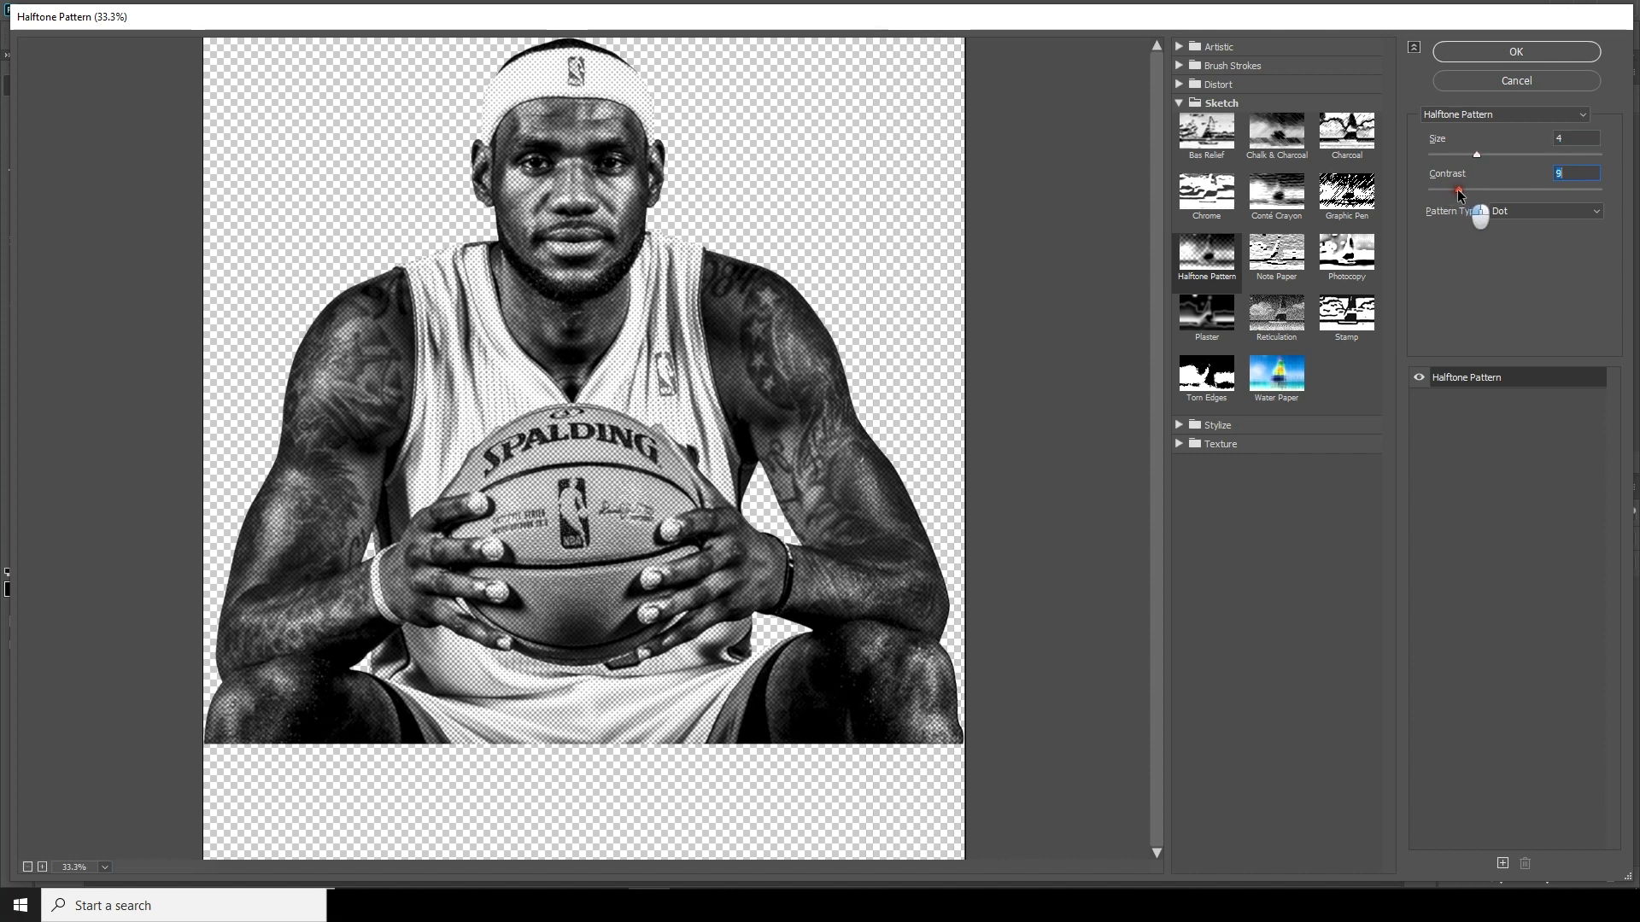
click(1513, 53)
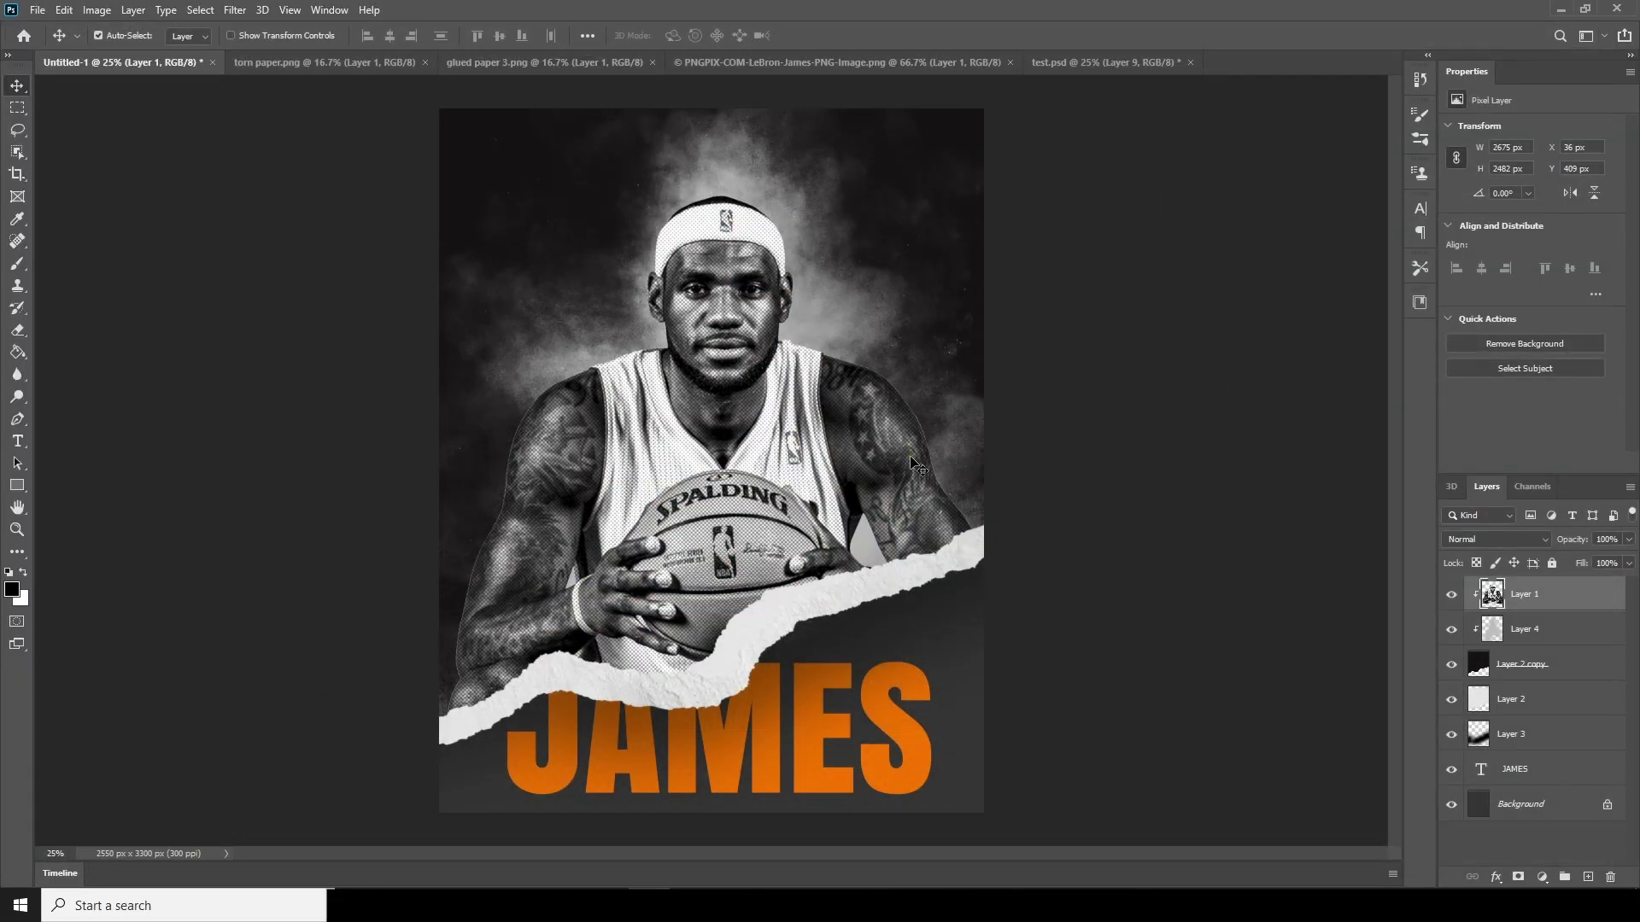
key(ctrl+minus)
key(ctrl+plus)
key(ctrl+minus)
key(ctrl+plus)
key(ctrl+minus)
key(ctrl+plus)
Activate the Custom Shape tool and expand the Legacy Shapes and More group in its shape presets.
right_click(21, 494)
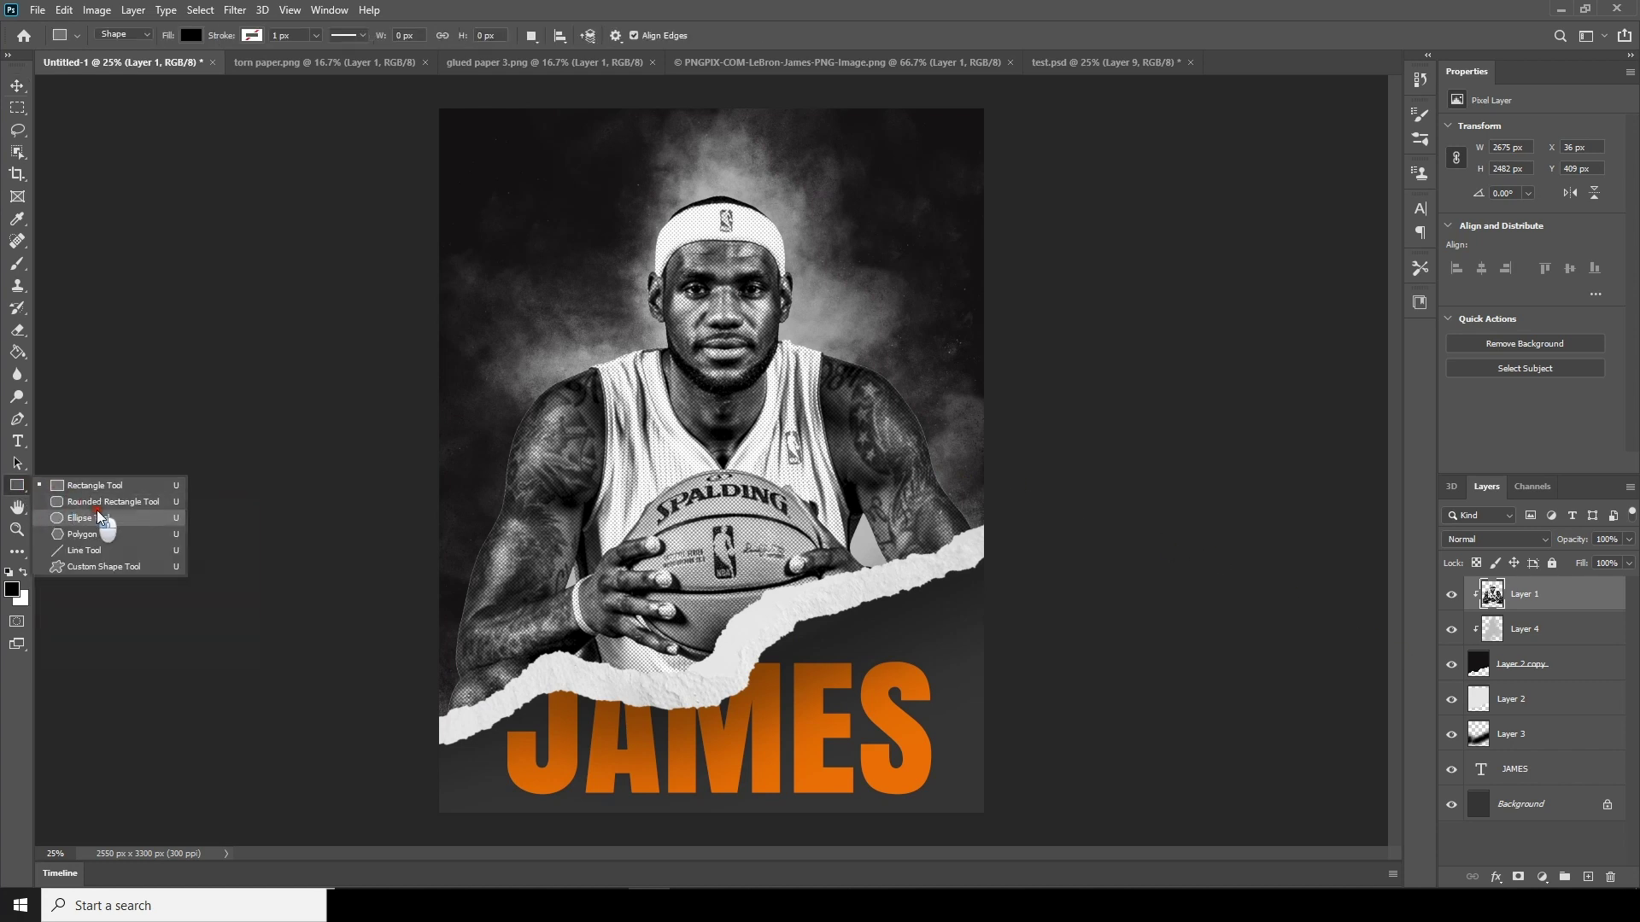
click(102, 570)
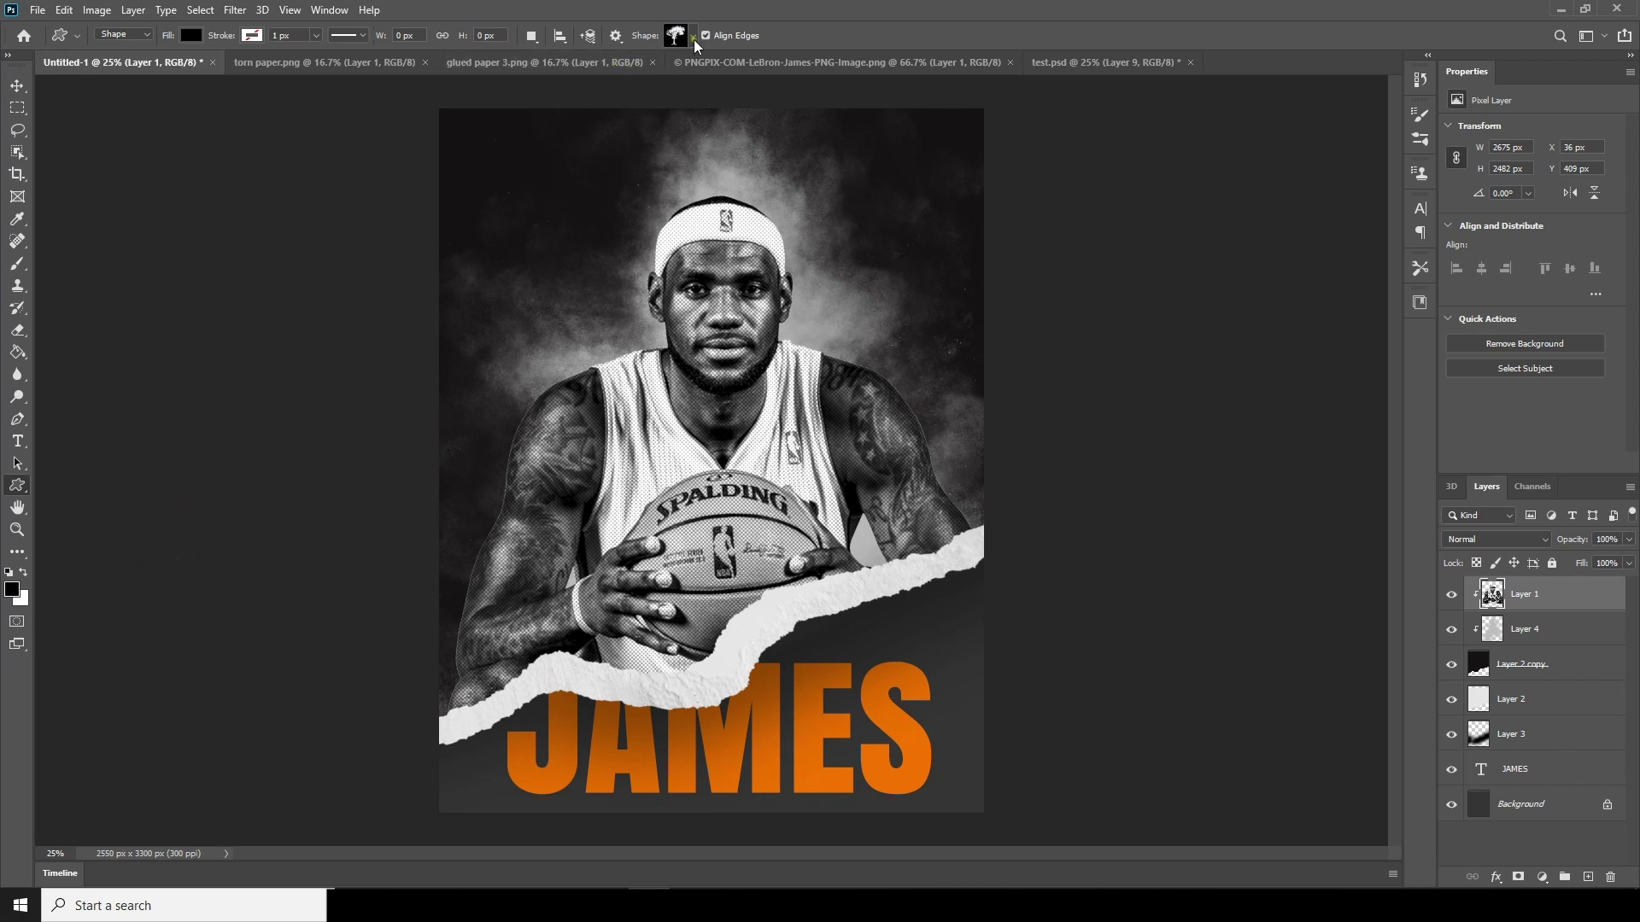
click(694, 37)
scroll(746, 123, down, 2)
click(587, 159)
drag(748, 132, 752, 145)
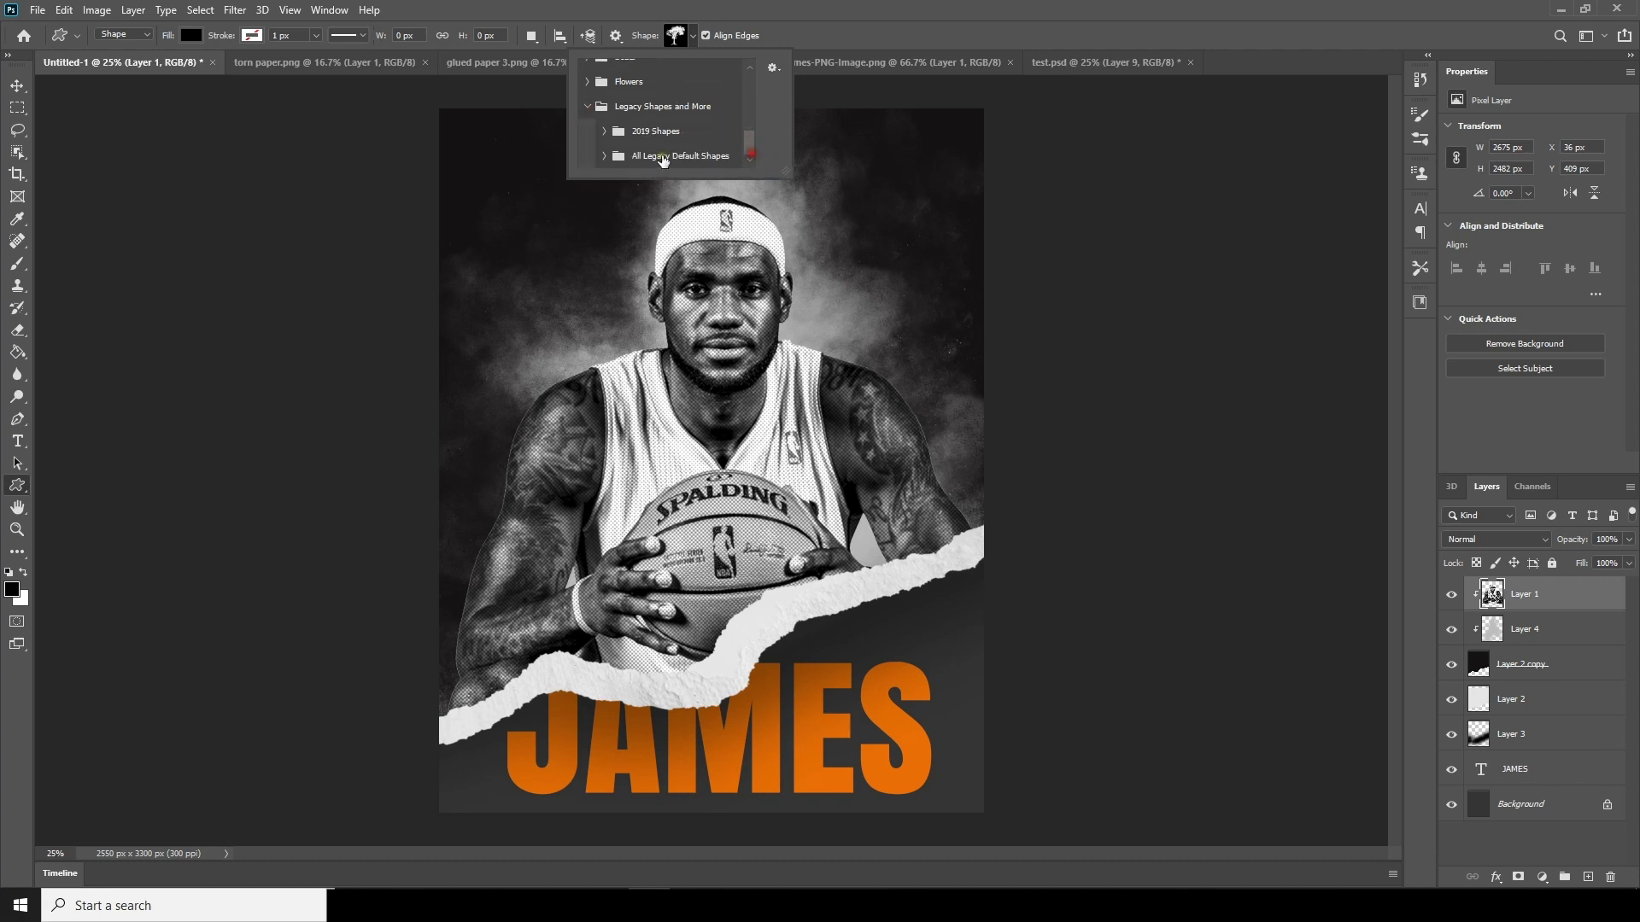
Choose the X shape from the Symbols set of All Legacy Default Shapes.
click(604, 157)
drag(748, 105, 748, 118)
drag(750, 116, 751, 141)
click(750, 161)
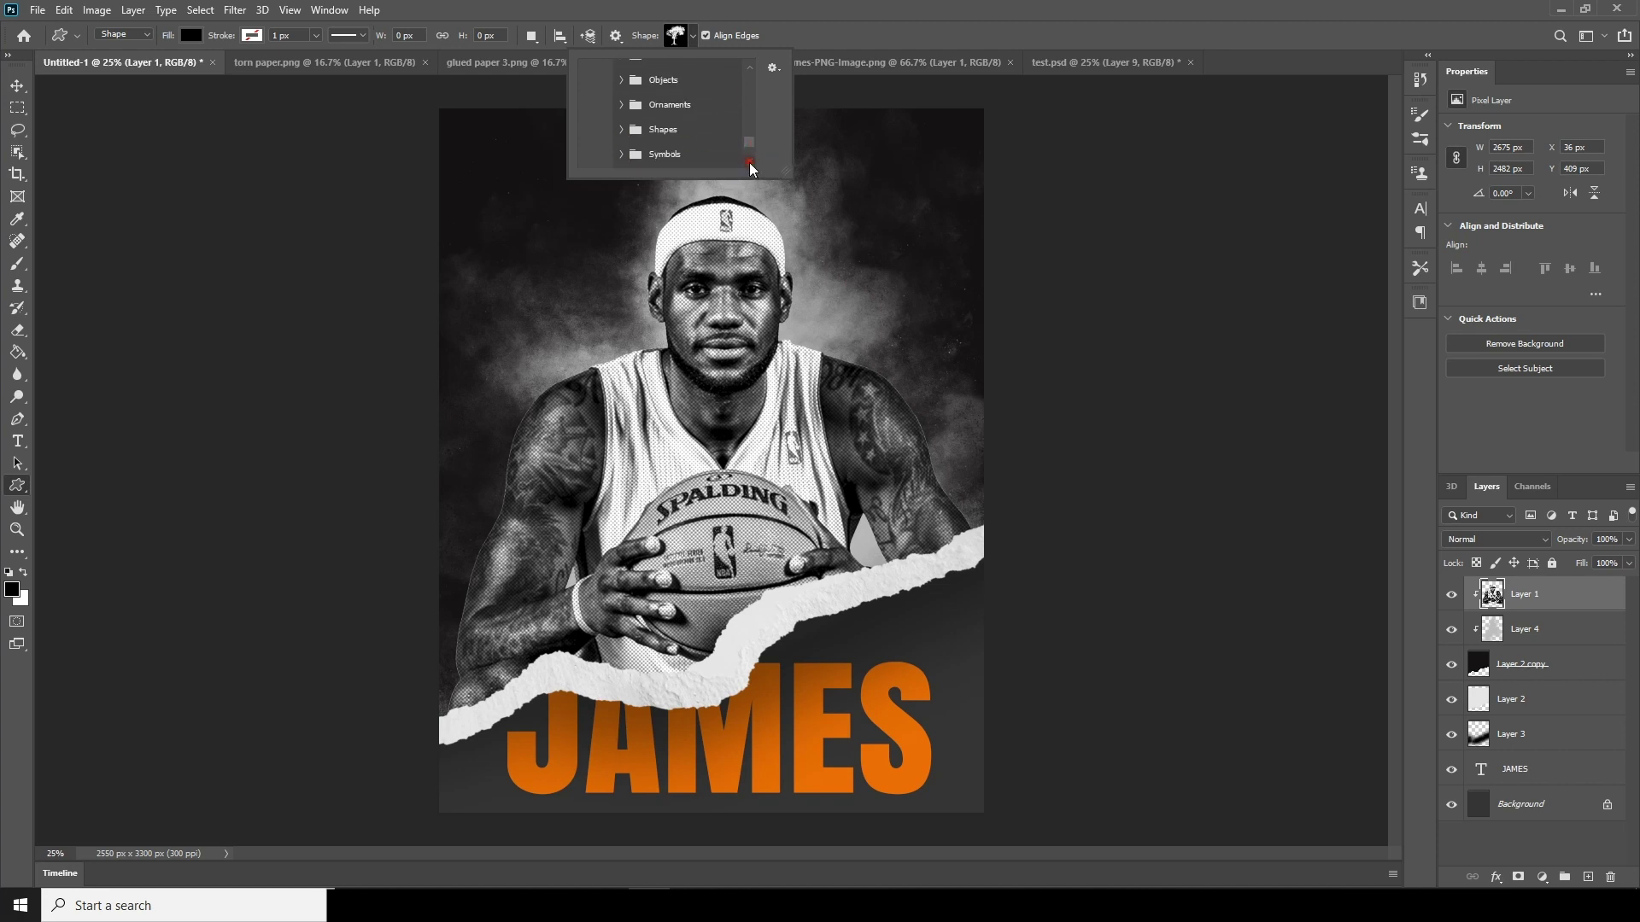
click(747, 157)
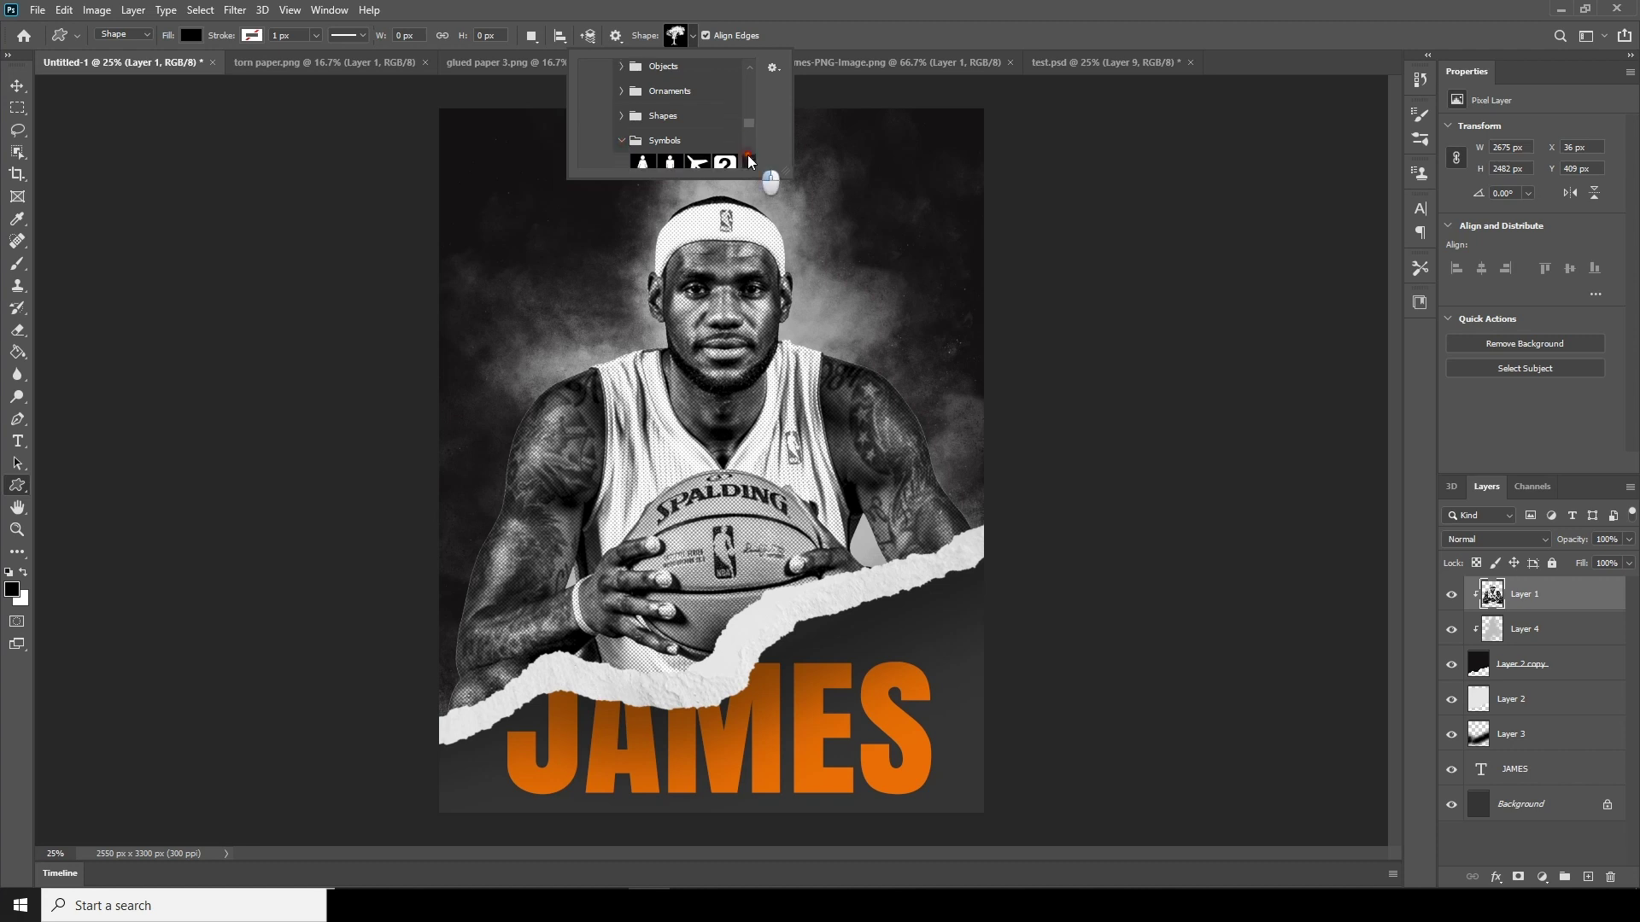
click(747, 157)
click(747, 157)
click(747, 157)
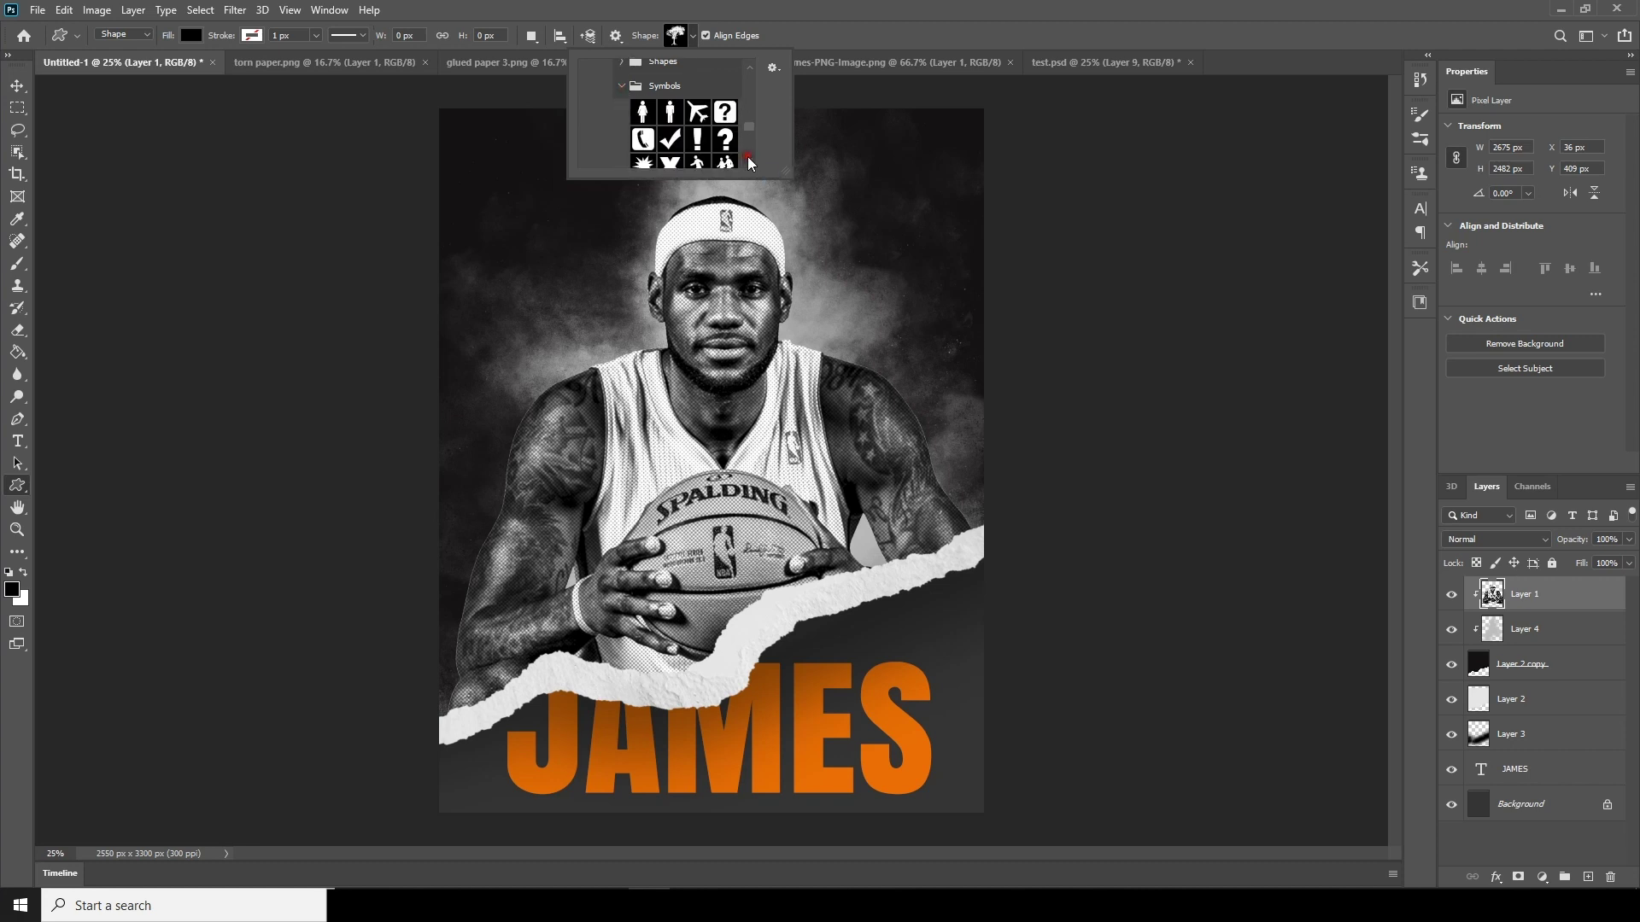
click(672, 162)
click(1567, 609)
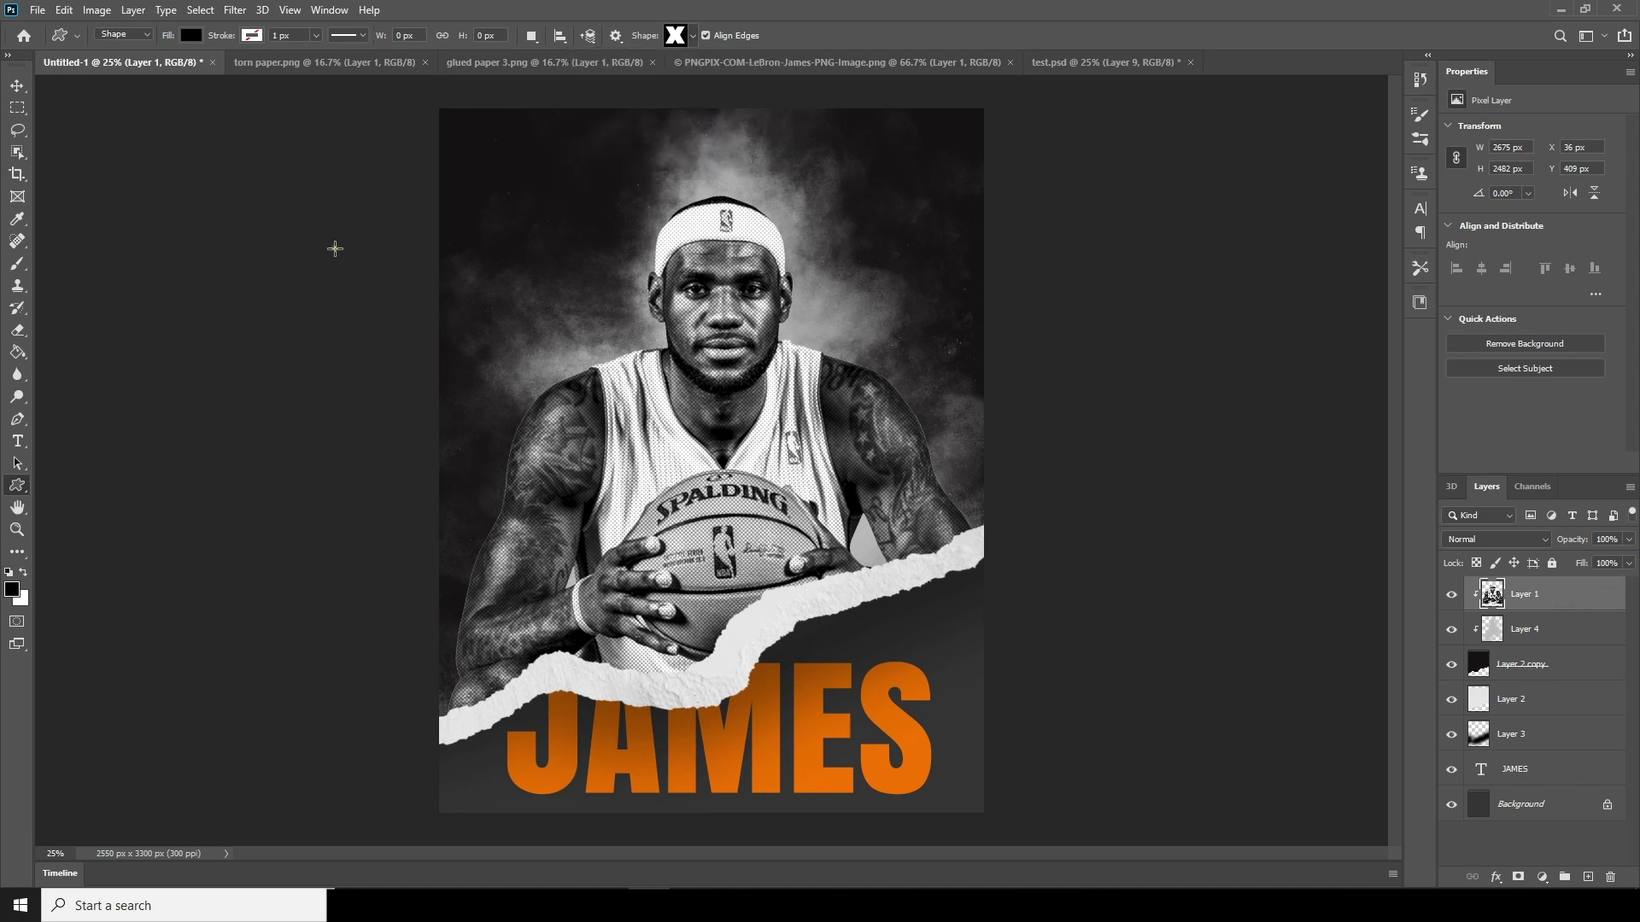
Set the shape fill to light gray and draw an X about 160 by 140 px in the poster's upper-left corner.
click(190, 36)
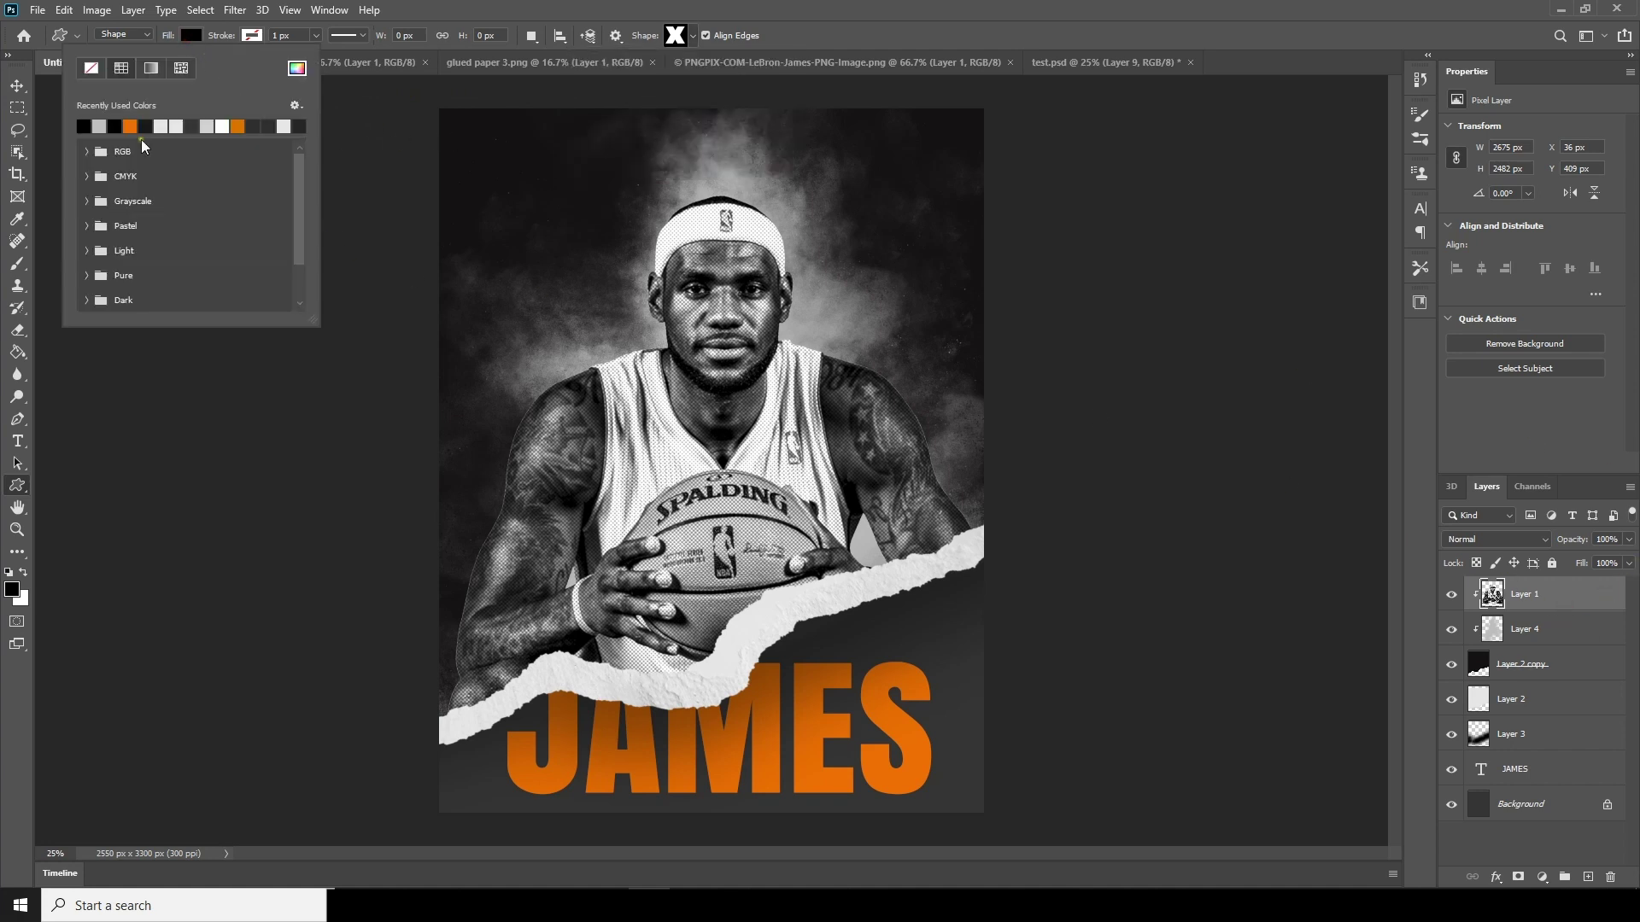
click(101, 127)
drag(440, 114, 479, 147)
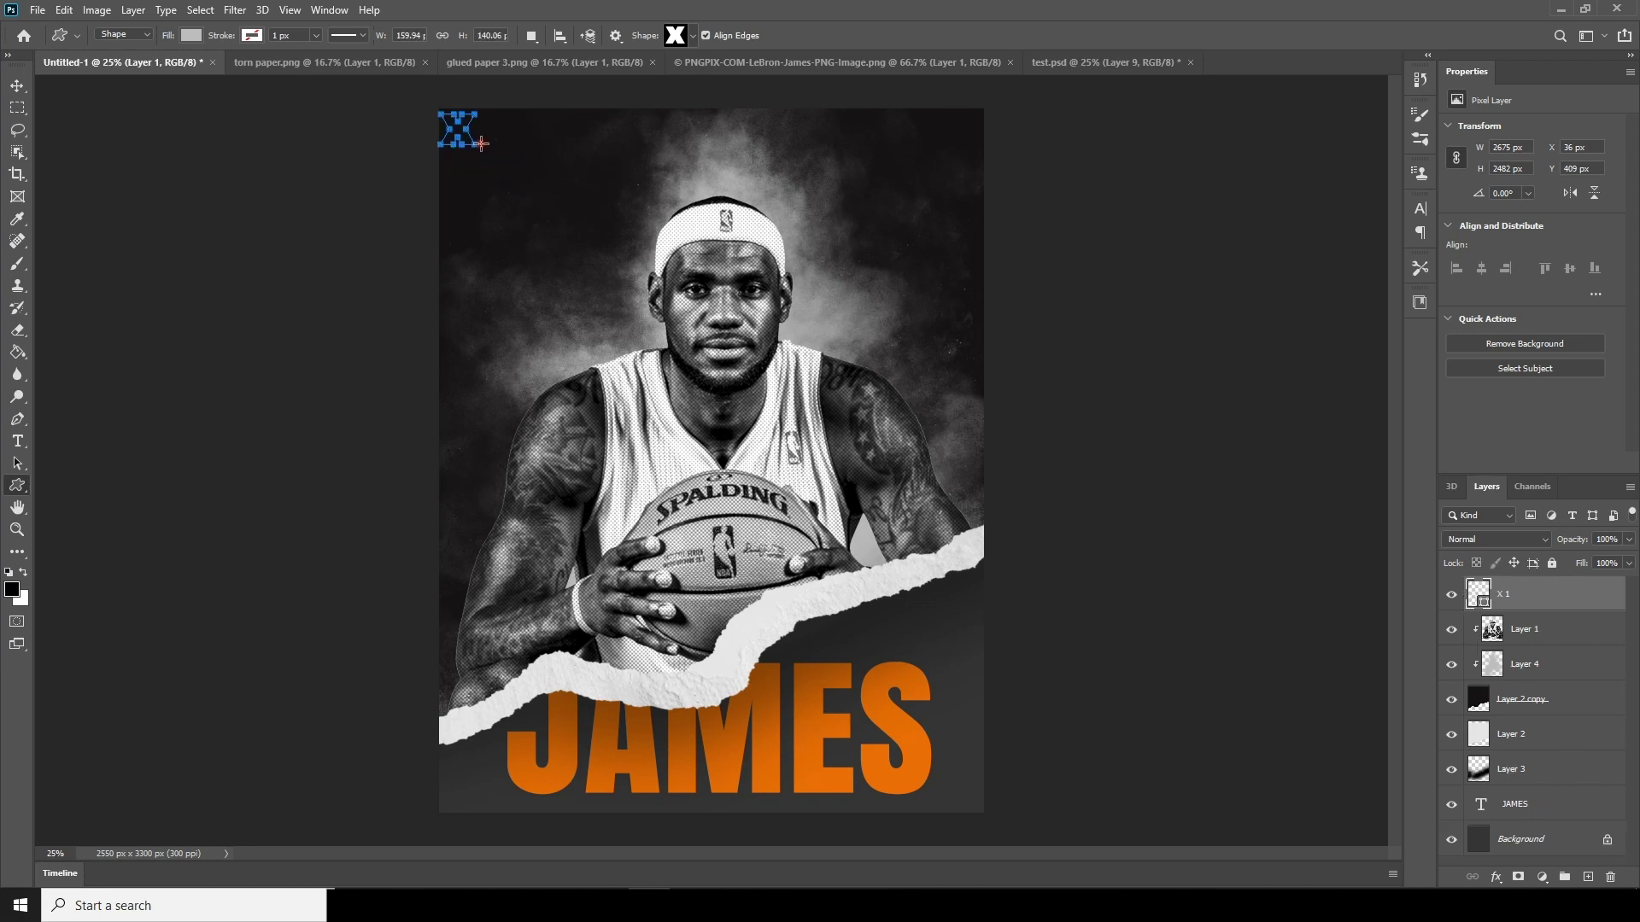
Move the X slightly inward from the poster's corner and rotate it about 29°.
click(16, 85)
right_click(458, 128)
click(474, 135)
drag(463, 137, 562, 166)
key(ctrl+t)
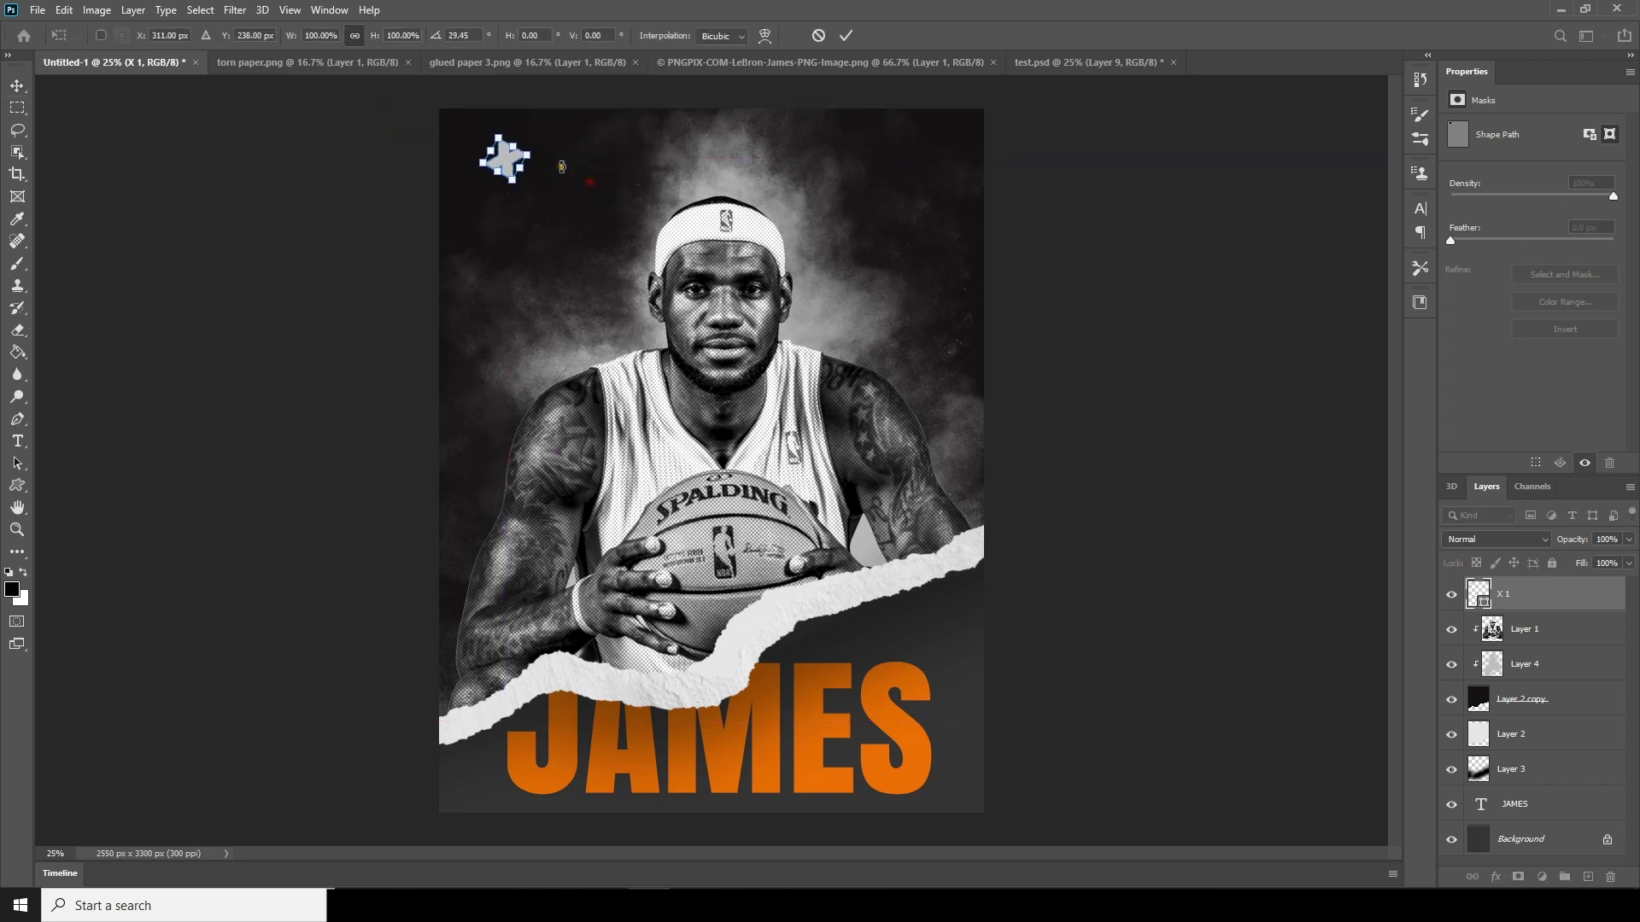
key(Return)
Duplicate the X beside the player's shoulder near the poster's right edge and scale the copy down.
right_click(511, 164)
click(522, 171)
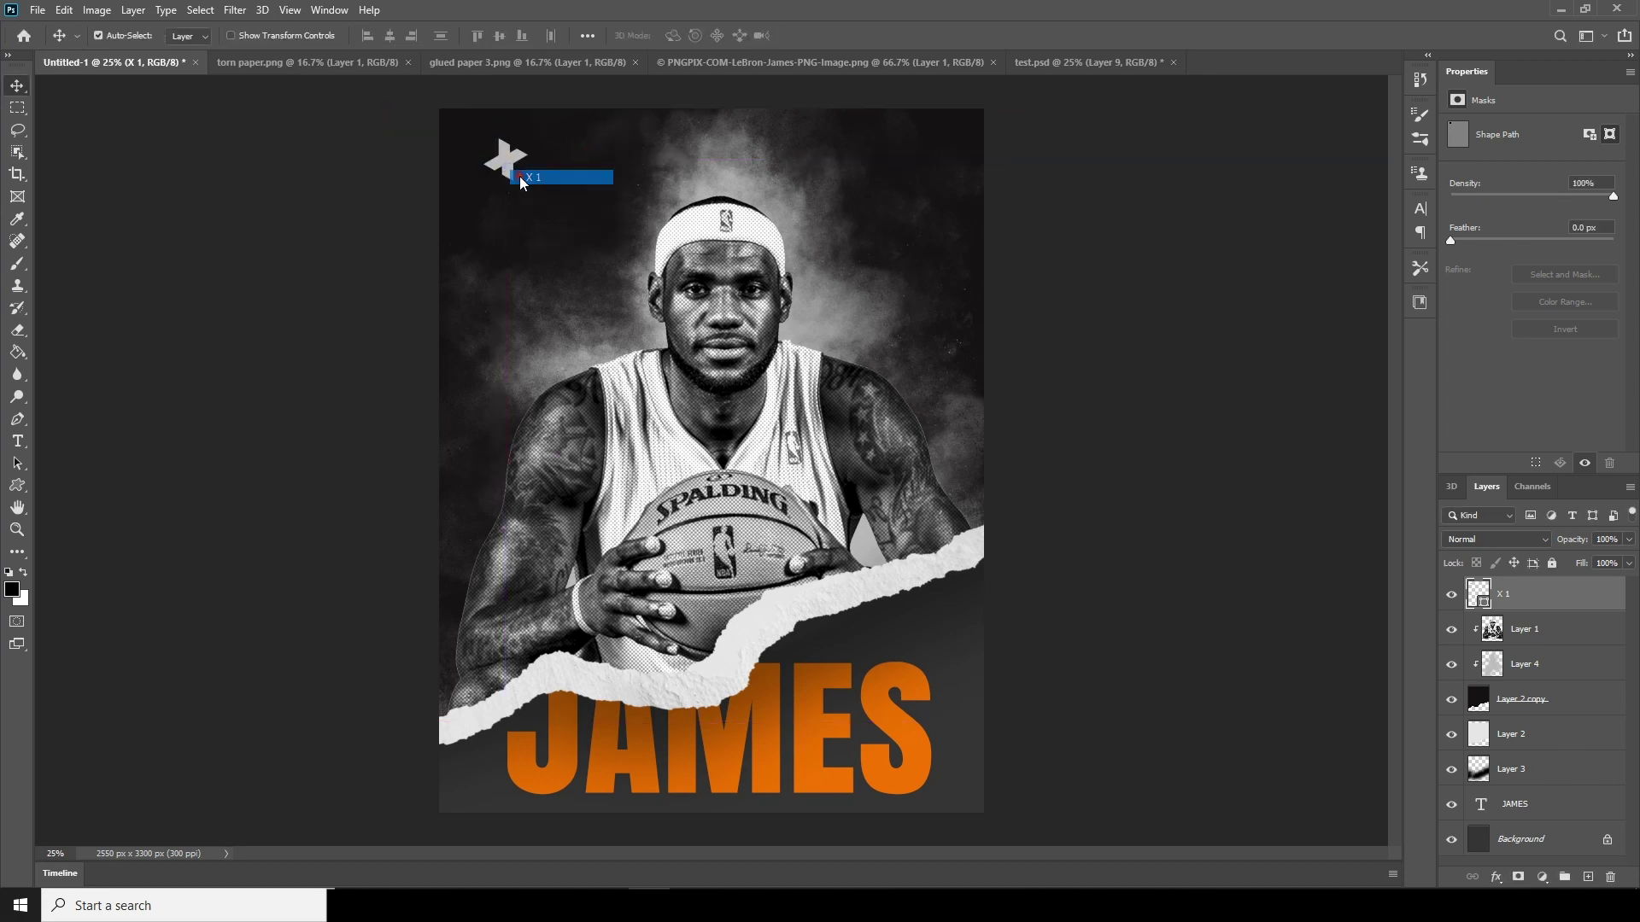
drag(509, 166, 939, 365)
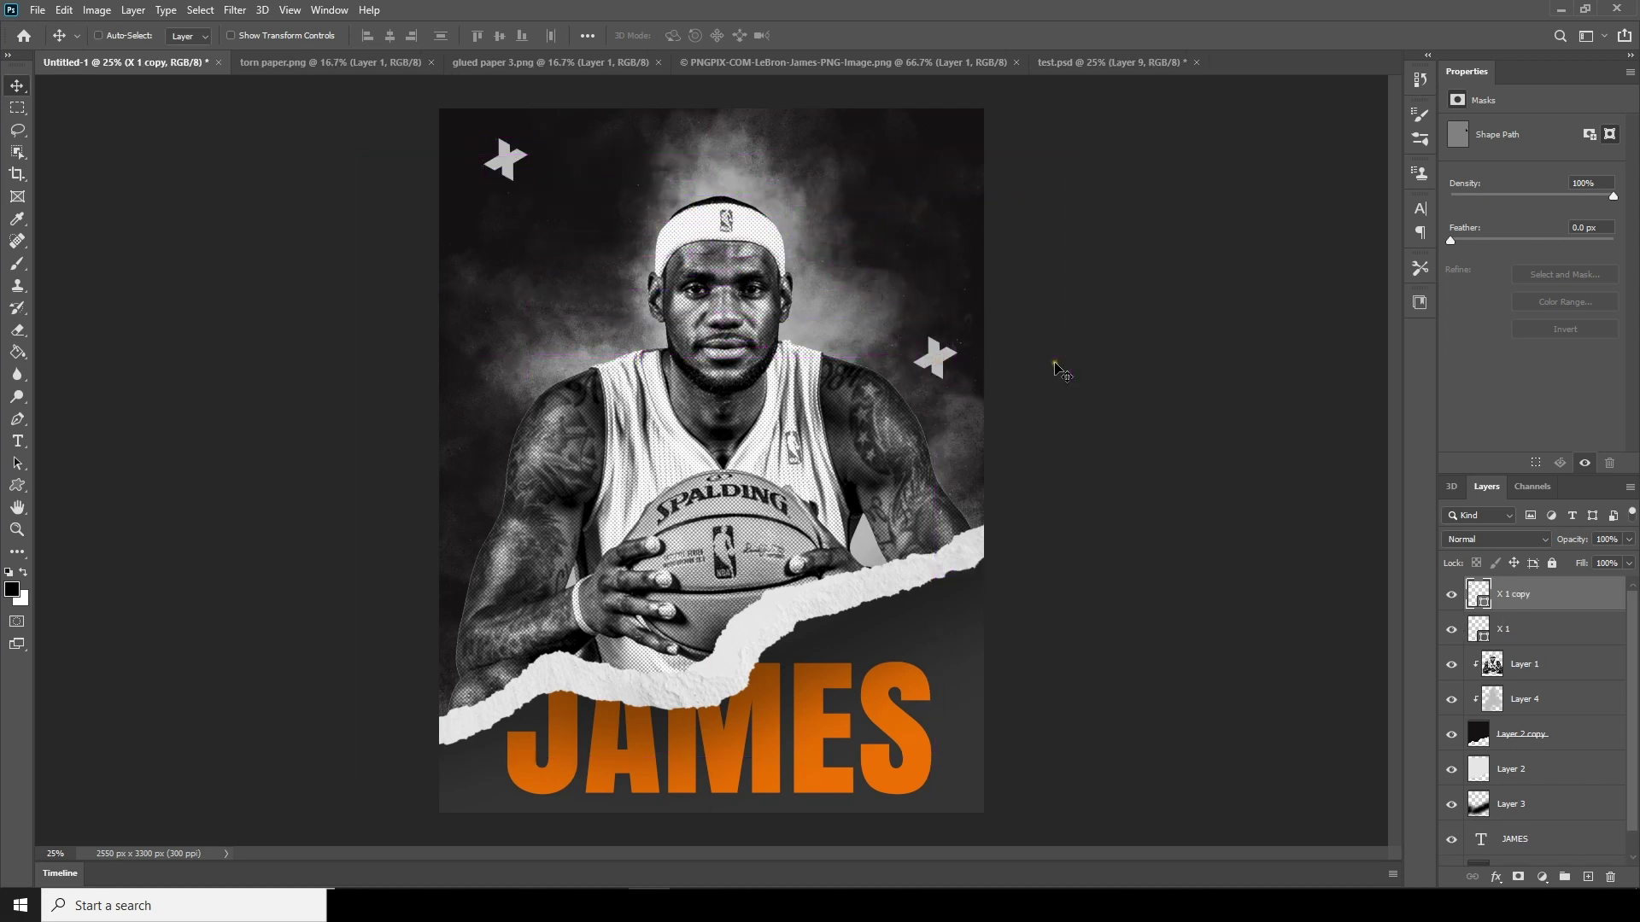
key(ctrl+t)
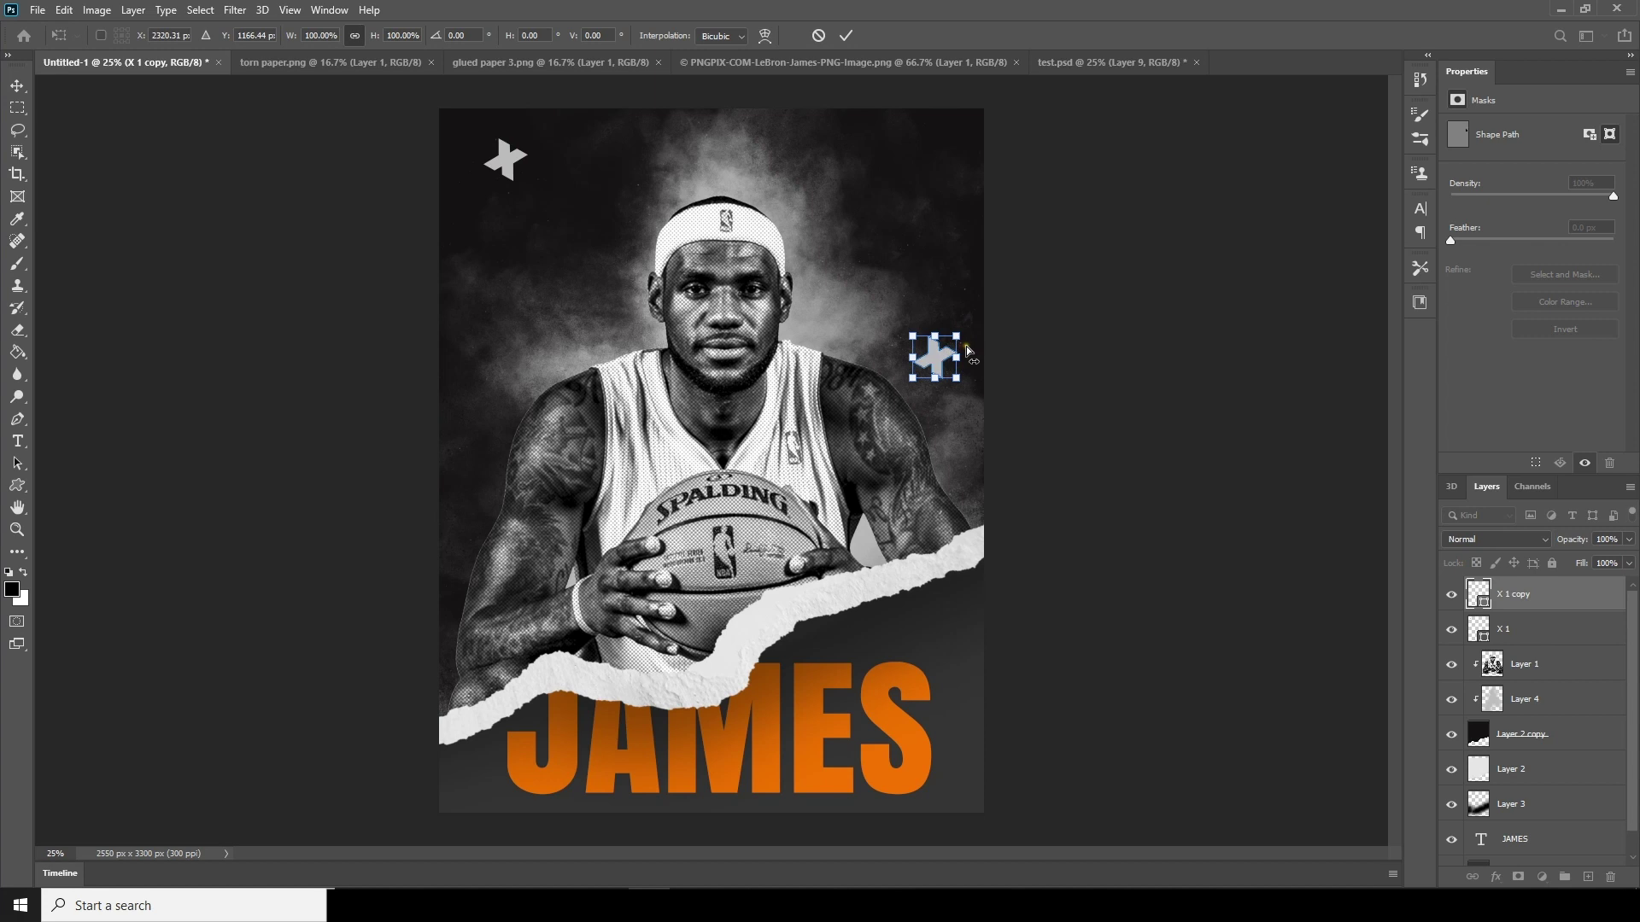
drag(956, 383, 942, 372)
key(Return)
Duplicate the small X to the poster's left side beside the player's shoulder, rotate it about -94° and shrink it further.
right_click(933, 357)
click(933, 357)
drag(924, 342, 450, 356)
key(ctrl+t)
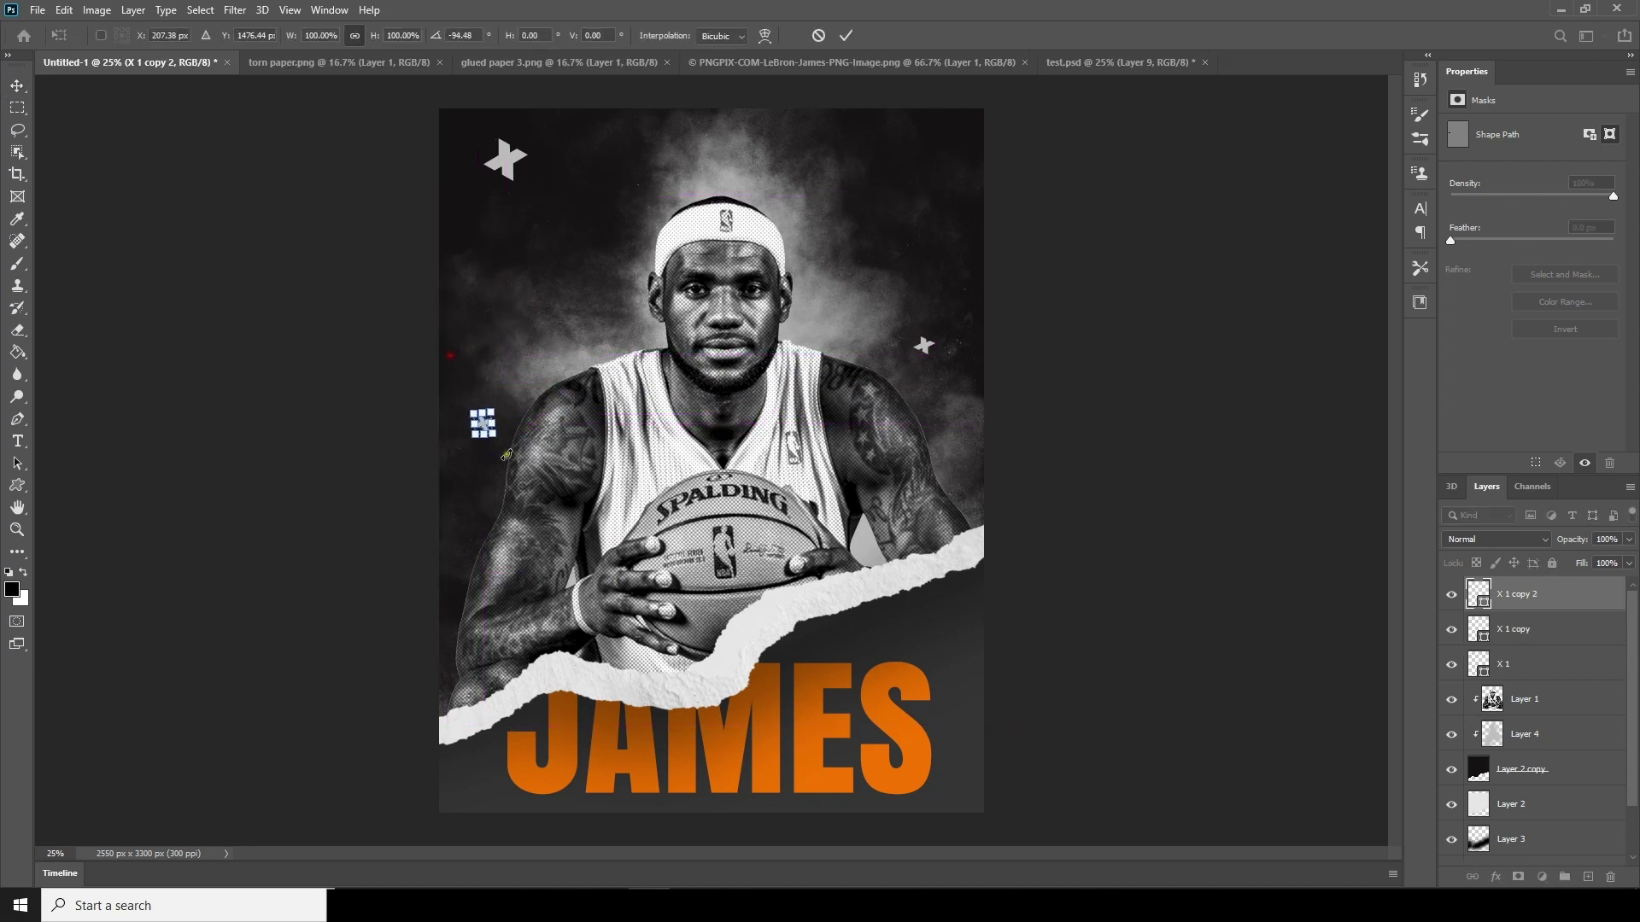
drag(496, 436, 491, 431)
key(Return)
Rotate the small X near the poster's right edge by about -43°.
right_click(925, 353)
click(944, 360)
key(ctrl+t)
drag(996, 347, 974, 321)
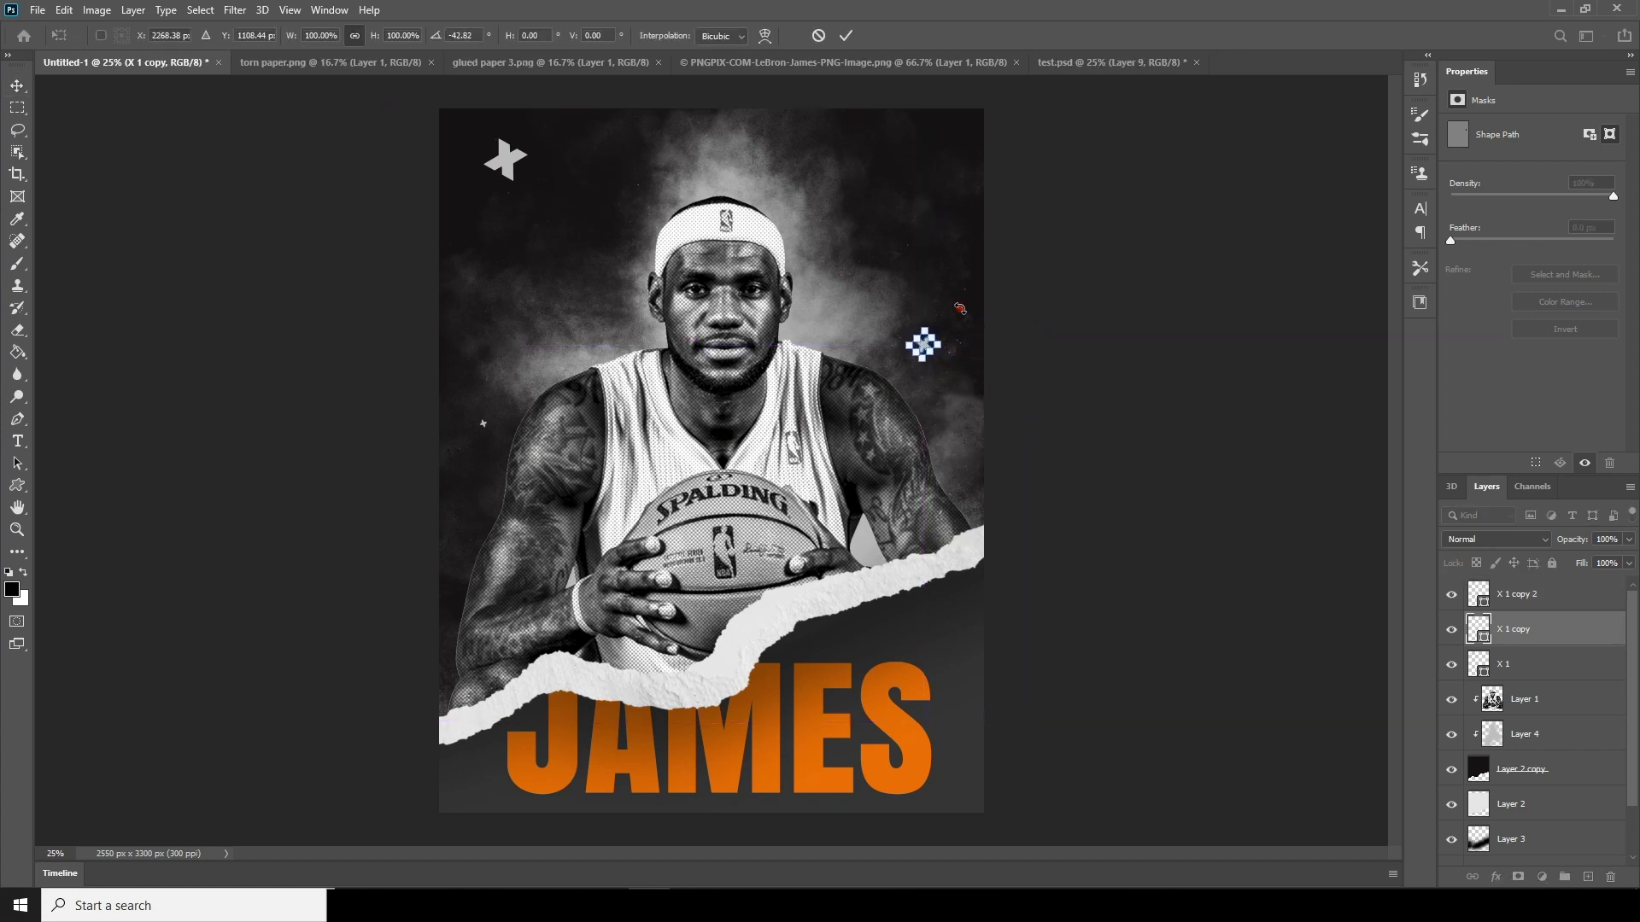
key(Return)
Duplicate the upper-left X, then enlarge, rotate and place the copy over the arm on the poster's right side at the torn edge.
right_click(504, 157)
click(522, 165)
drag(504, 159, 813, 507)
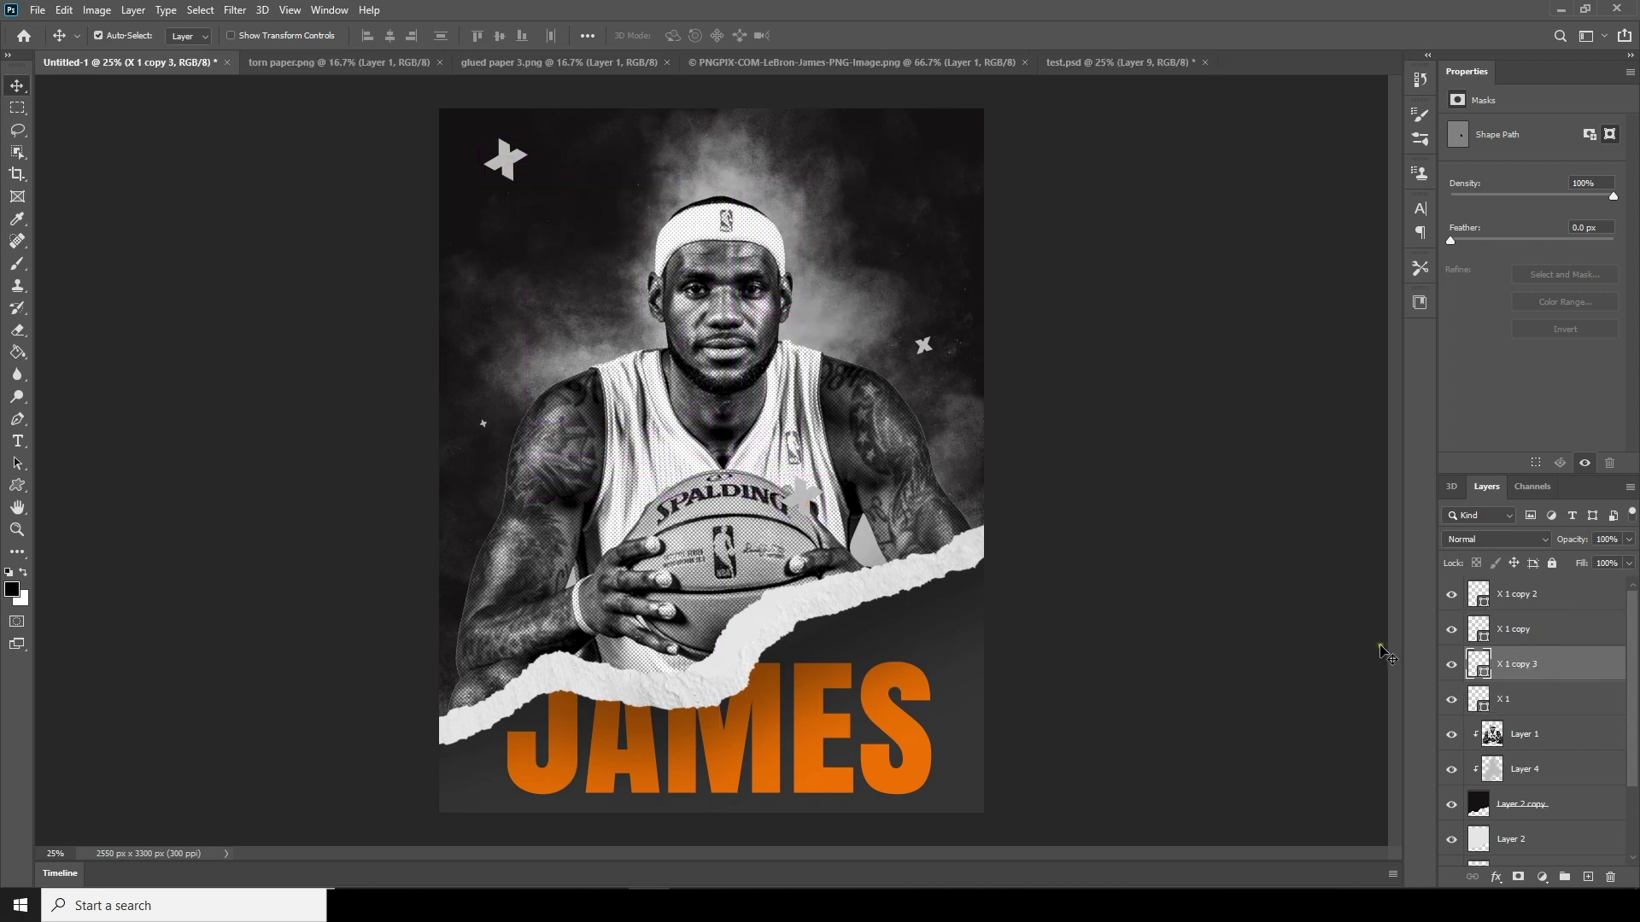
key(ctrl+t)
drag(823, 519, 892, 598)
drag(901, 472, 806, 405)
drag(798, 504, 912, 522)
key(Return)
Move the large X layer directly below the X 1 layer and add it to the player's clipping mask.
drag(1558, 675, 1586, 706)
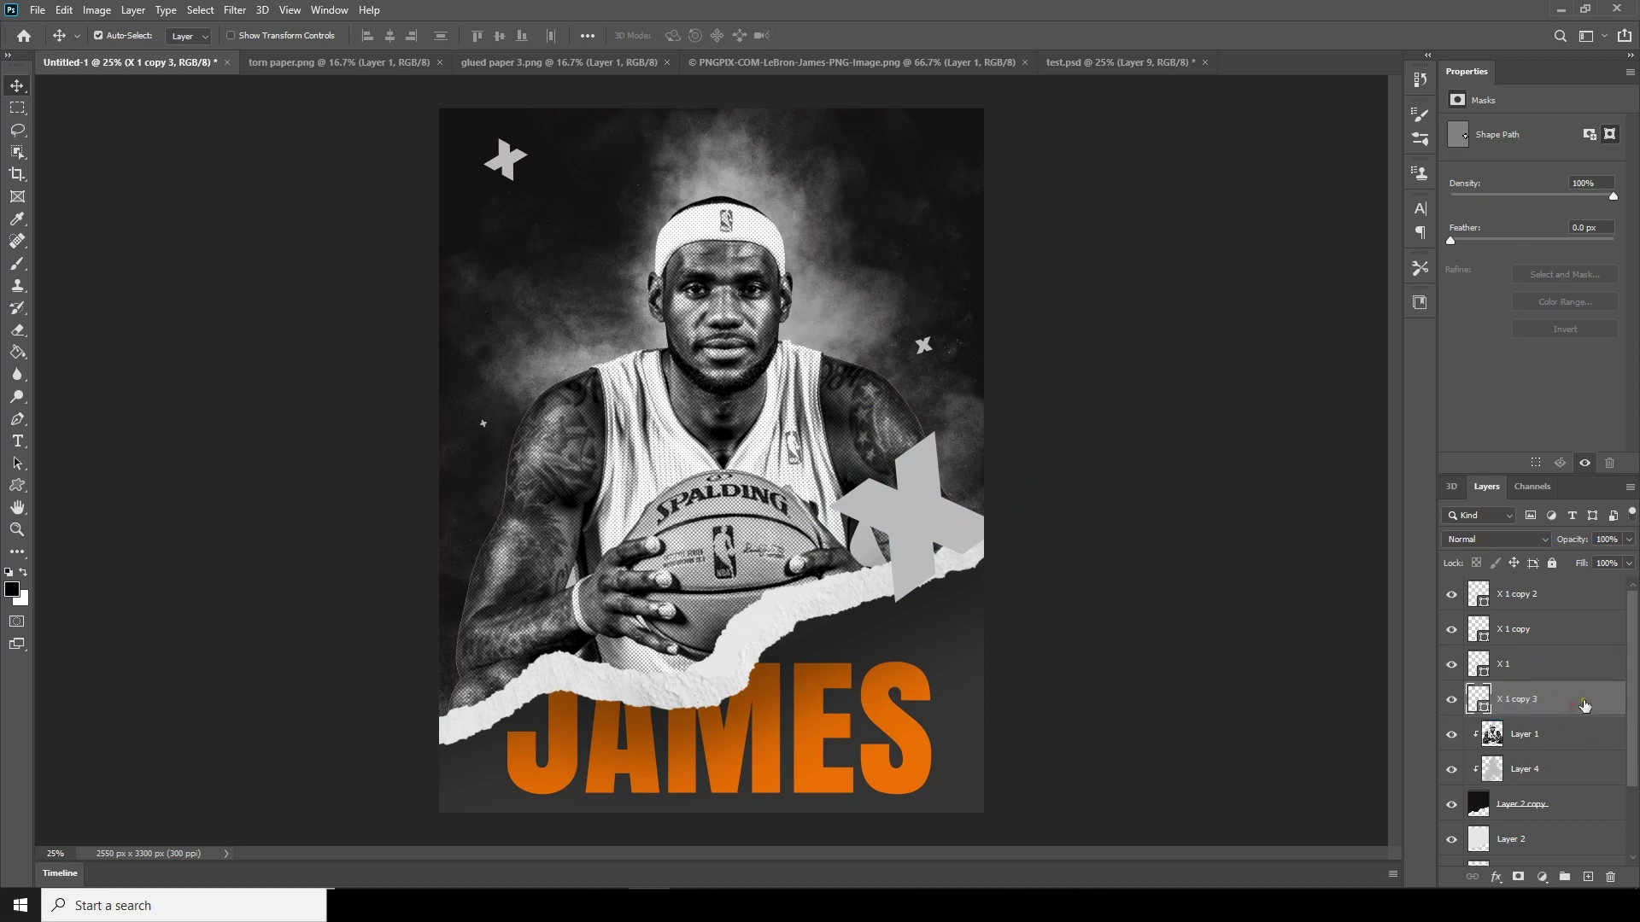
right_click(1586, 705)
click(1393, 494)
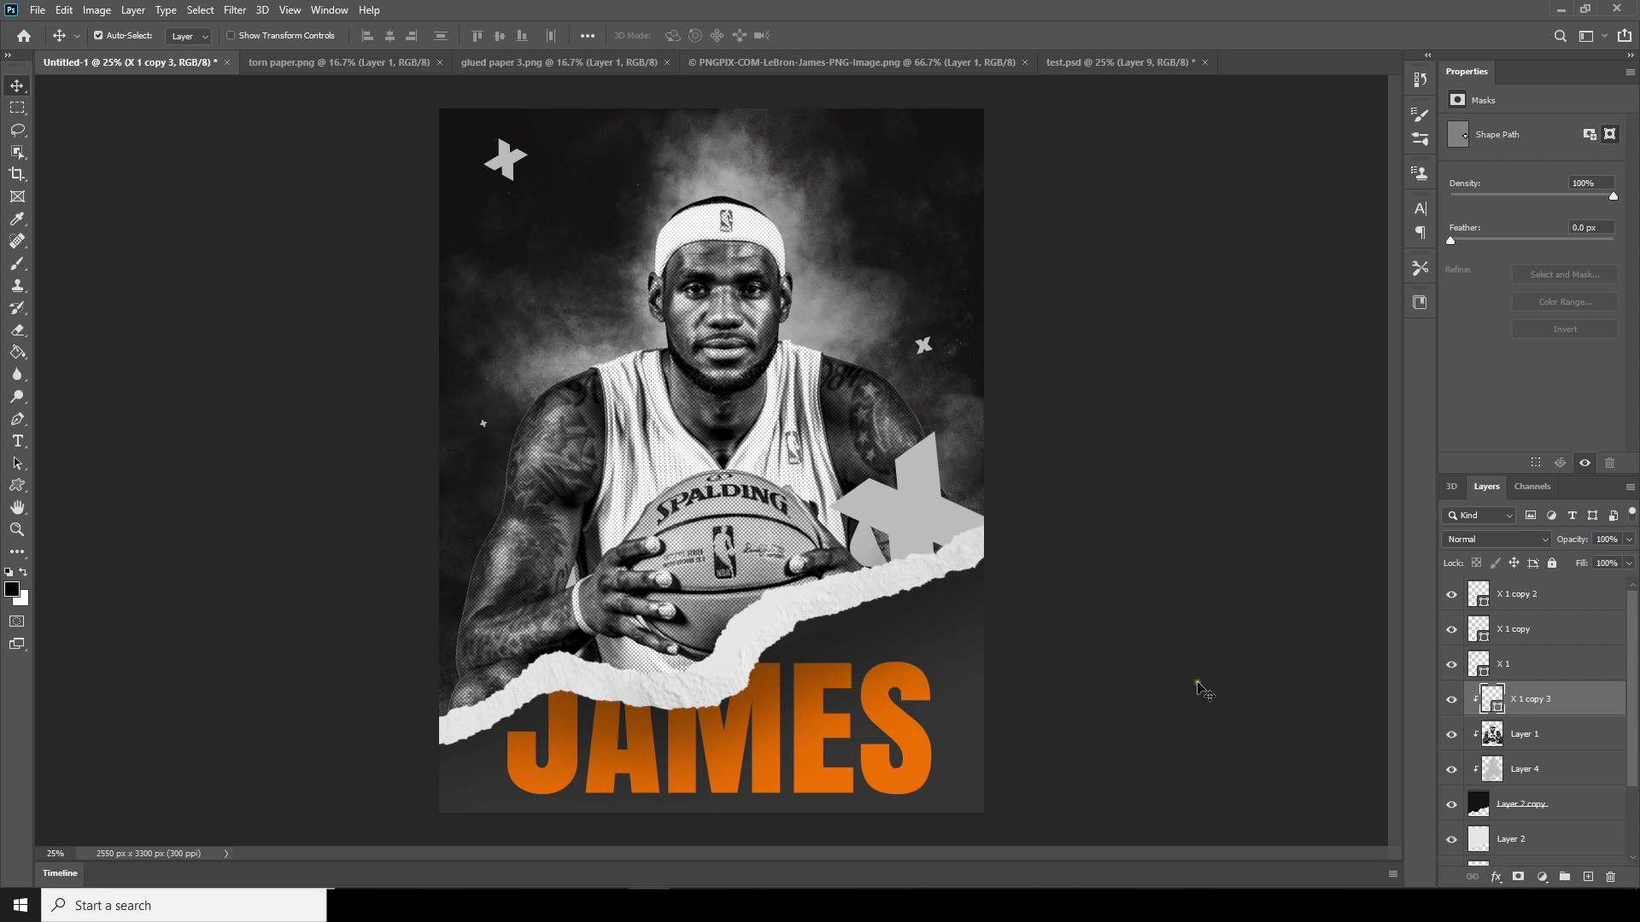
Add a Stroke effect to the large X in dark orange 9d4a01 sampled from the JAMES title, and thicken it slightly.
click(1496, 880)
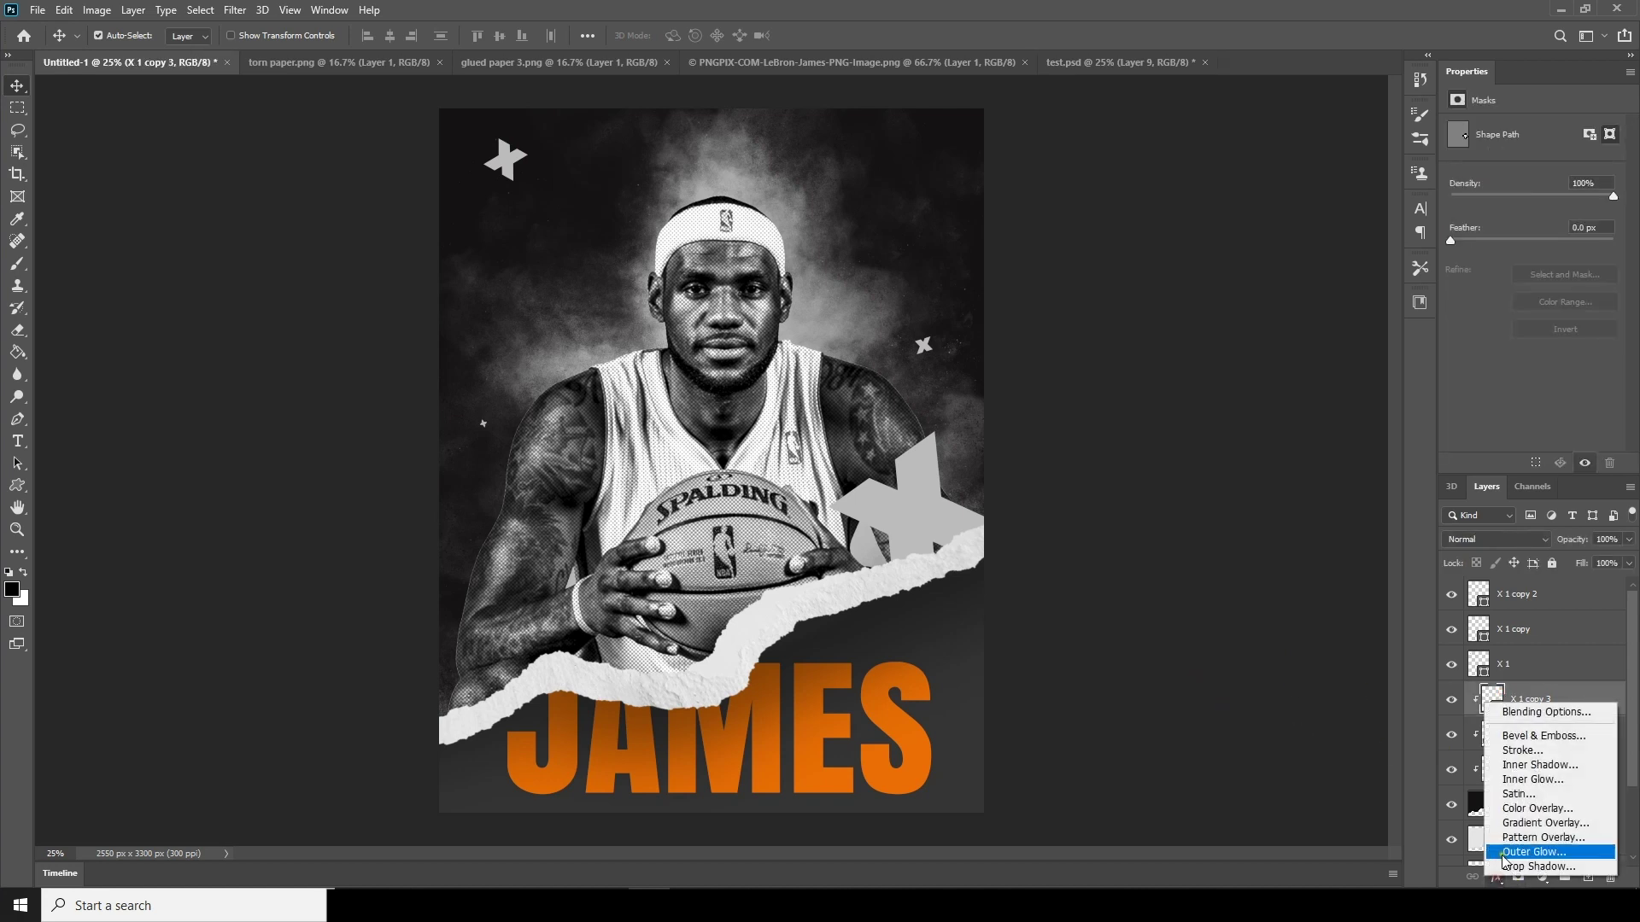
click(1521, 752)
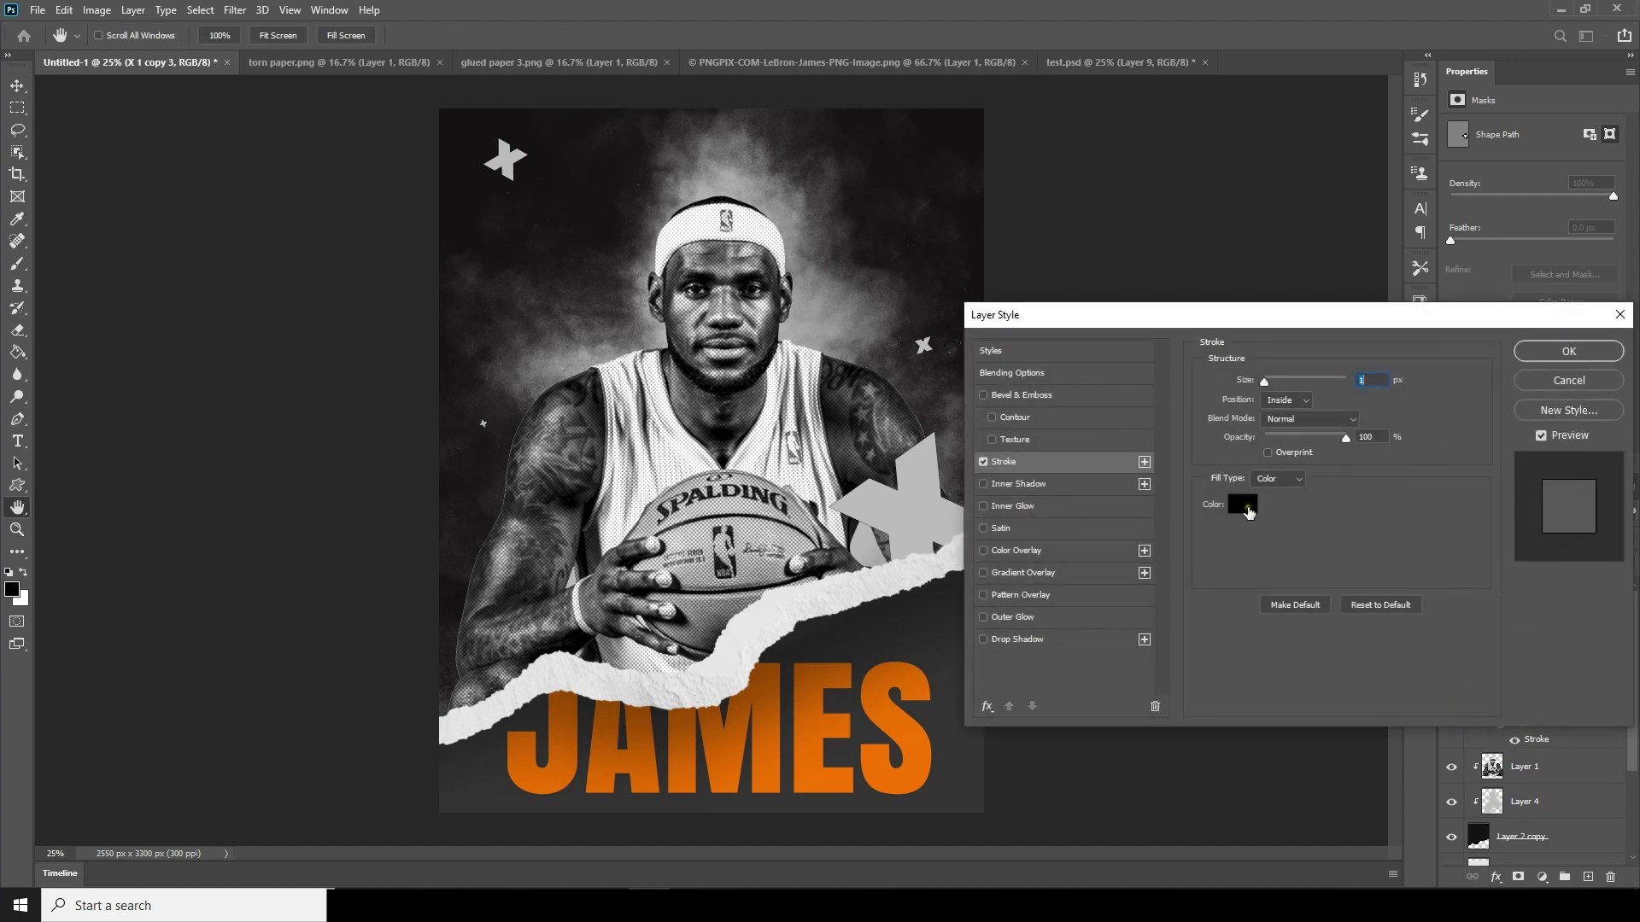
click(1244, 506)
click(817, 665)
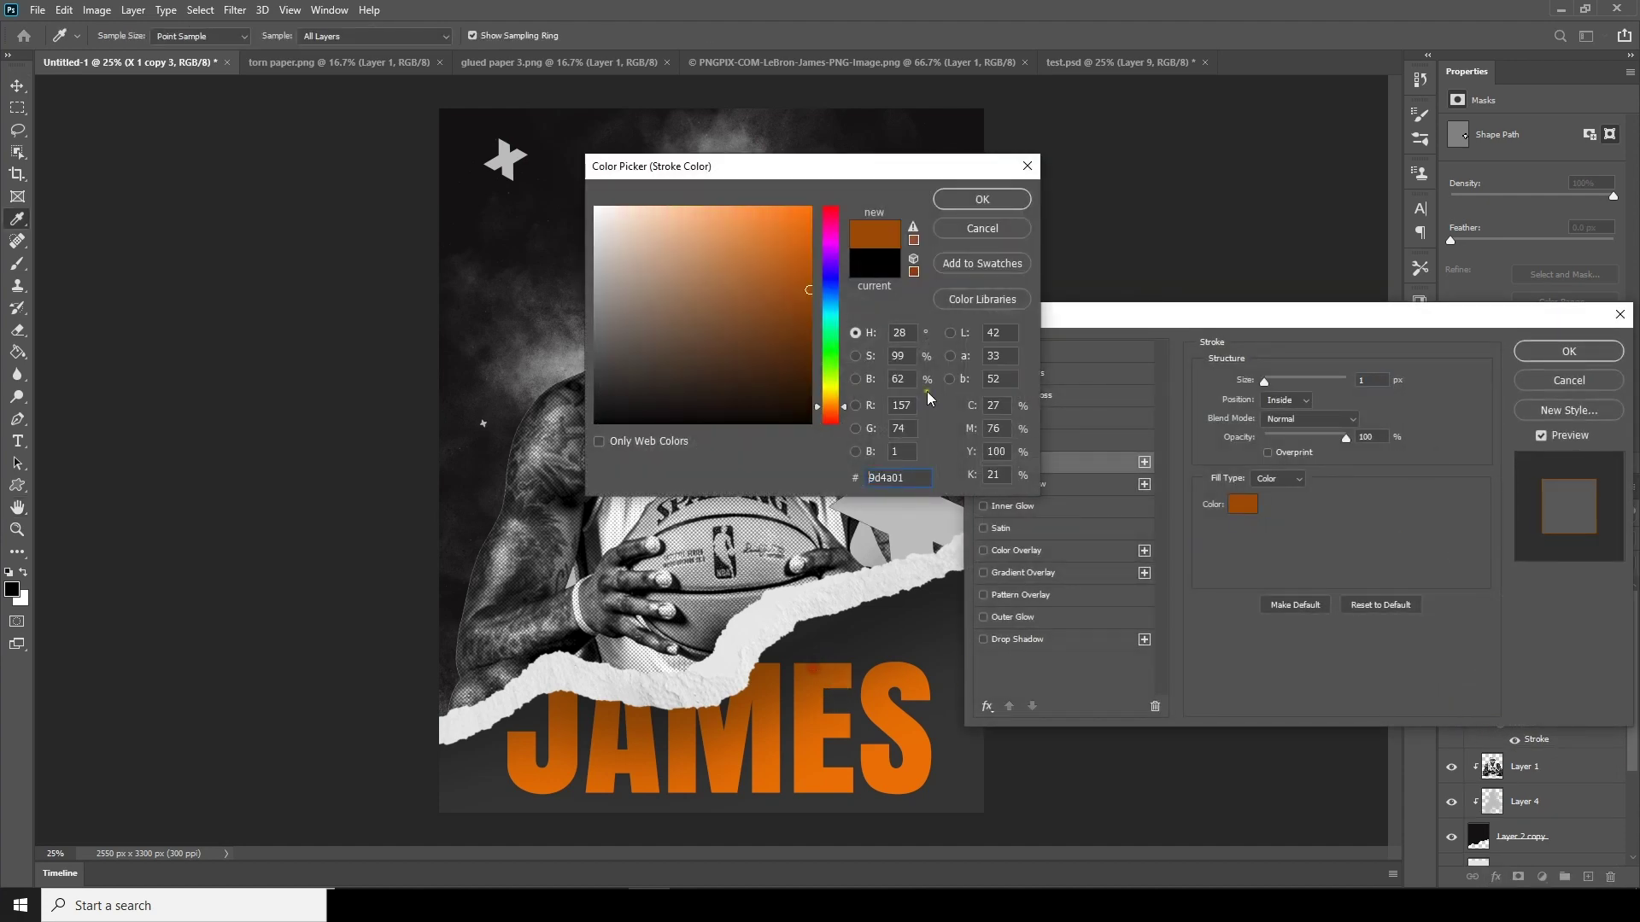
click(969, 205)
drag(1267, 387, 1276, 387)
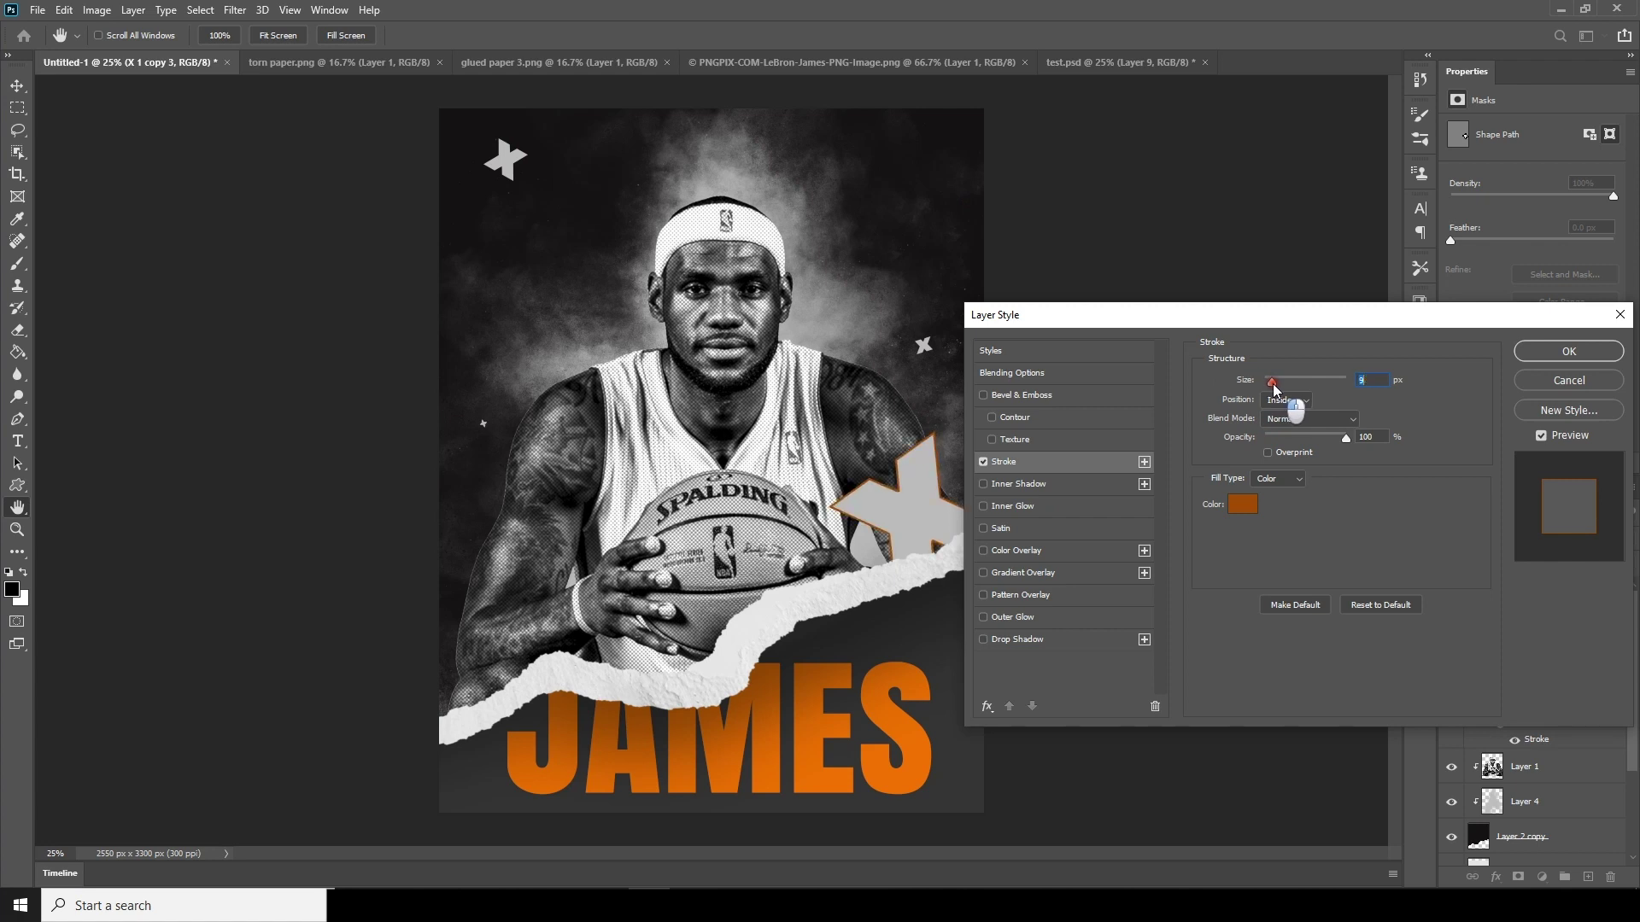
click(1568, 351)
Lower the large X layer's fill to 16% and change its color to orange b95801 sampled from the JAMES title.
click(1628, 564)
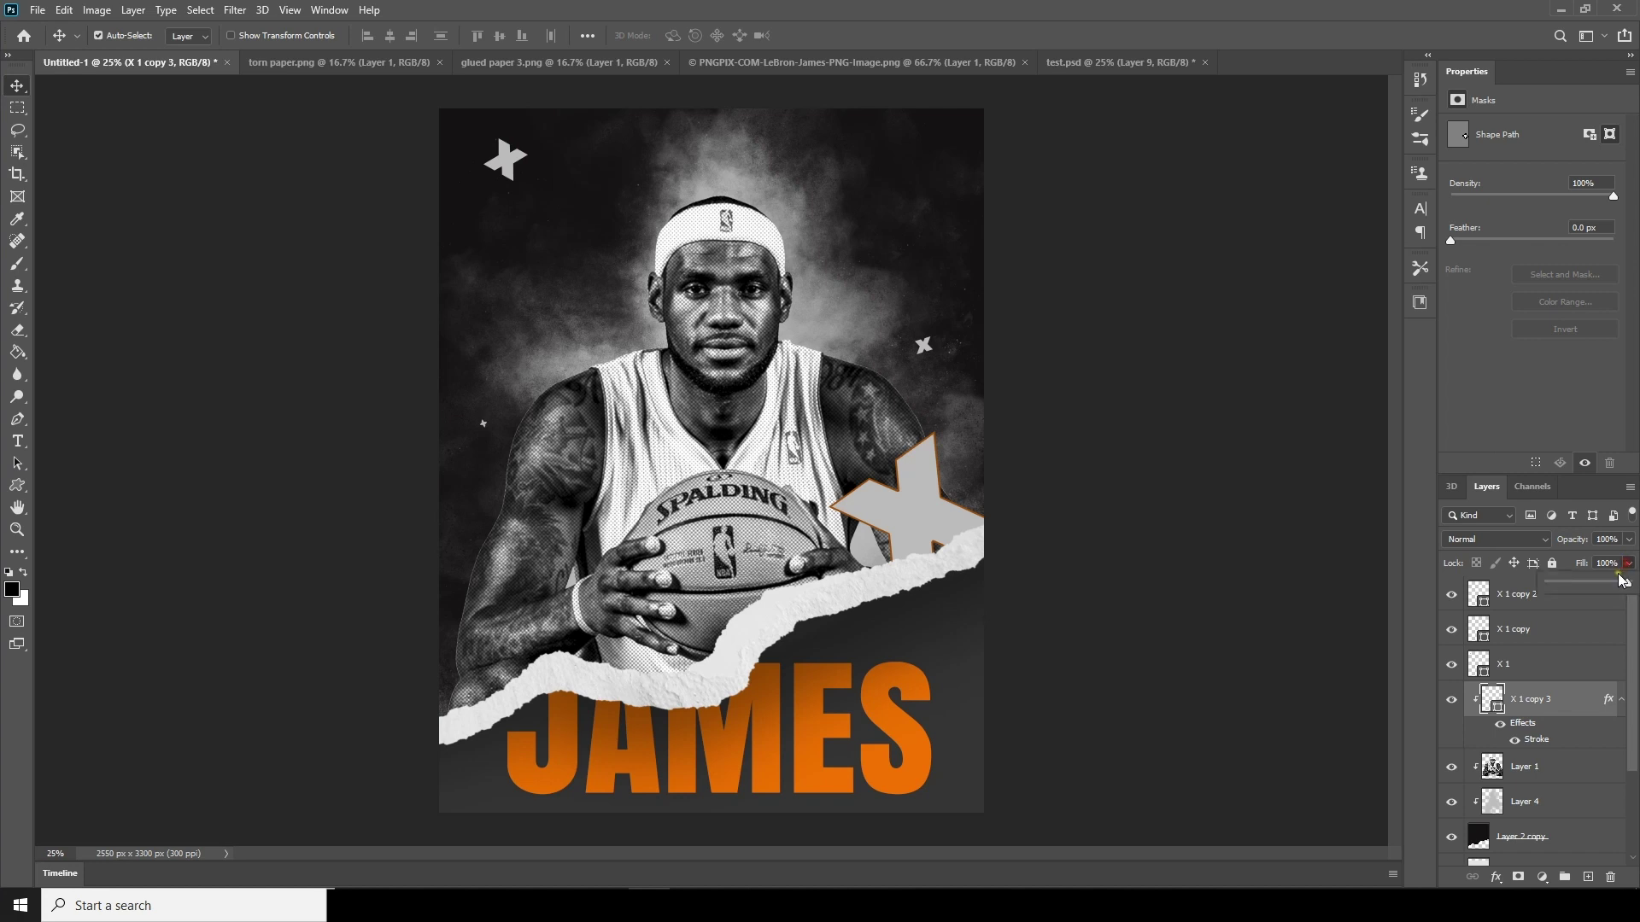
drag(1603, 589, 1566, 590)
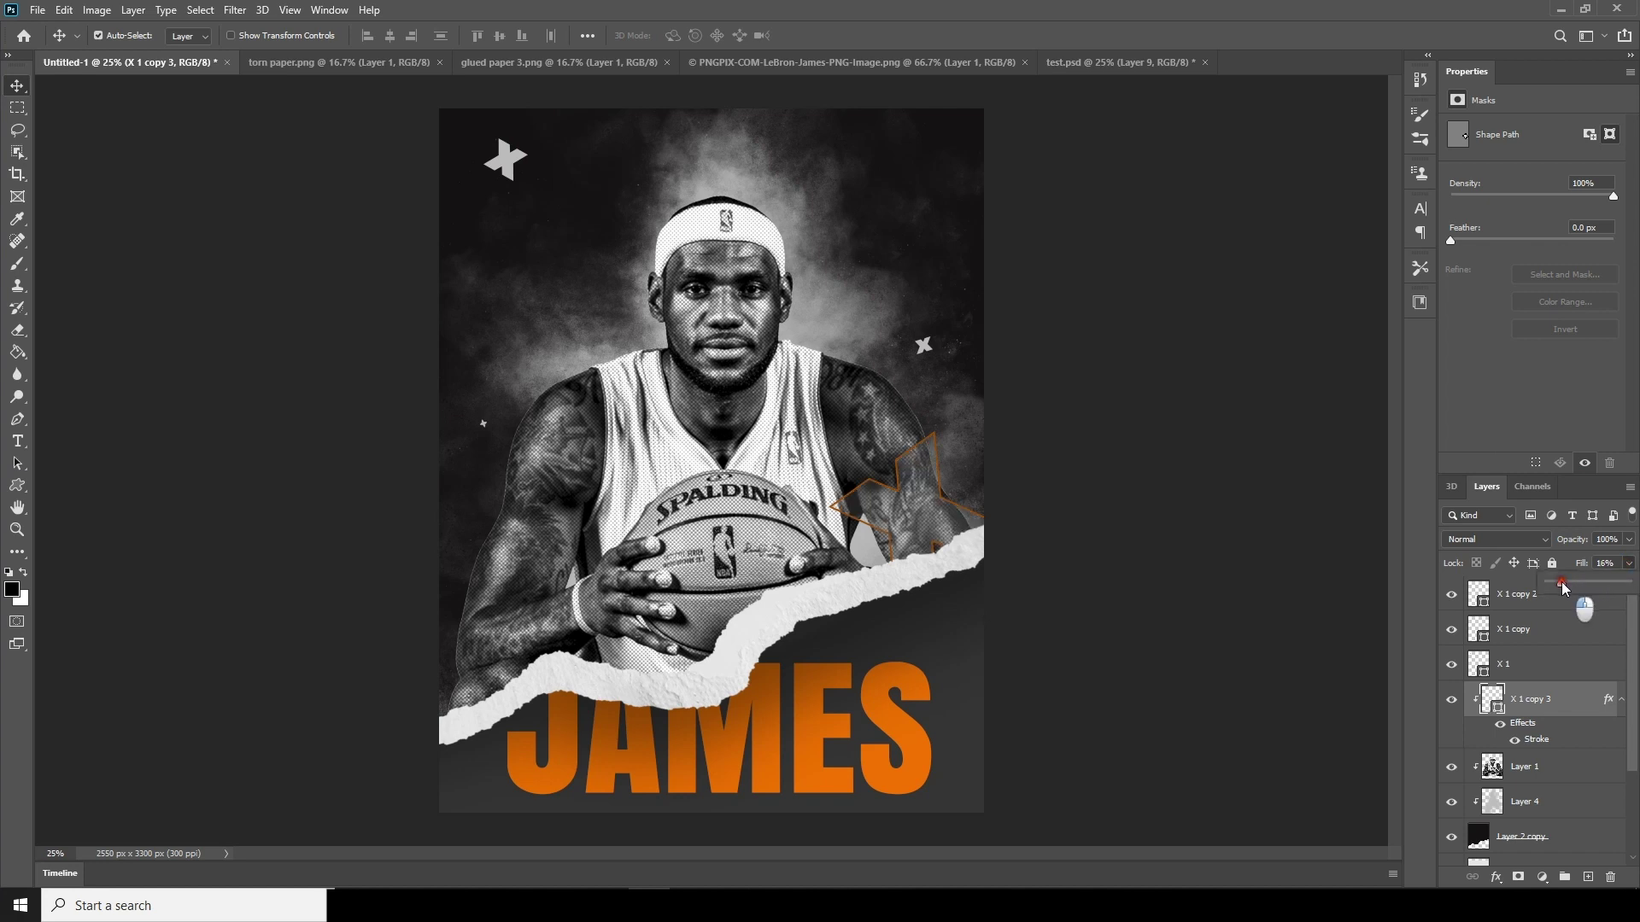
double_click(1492, 698)
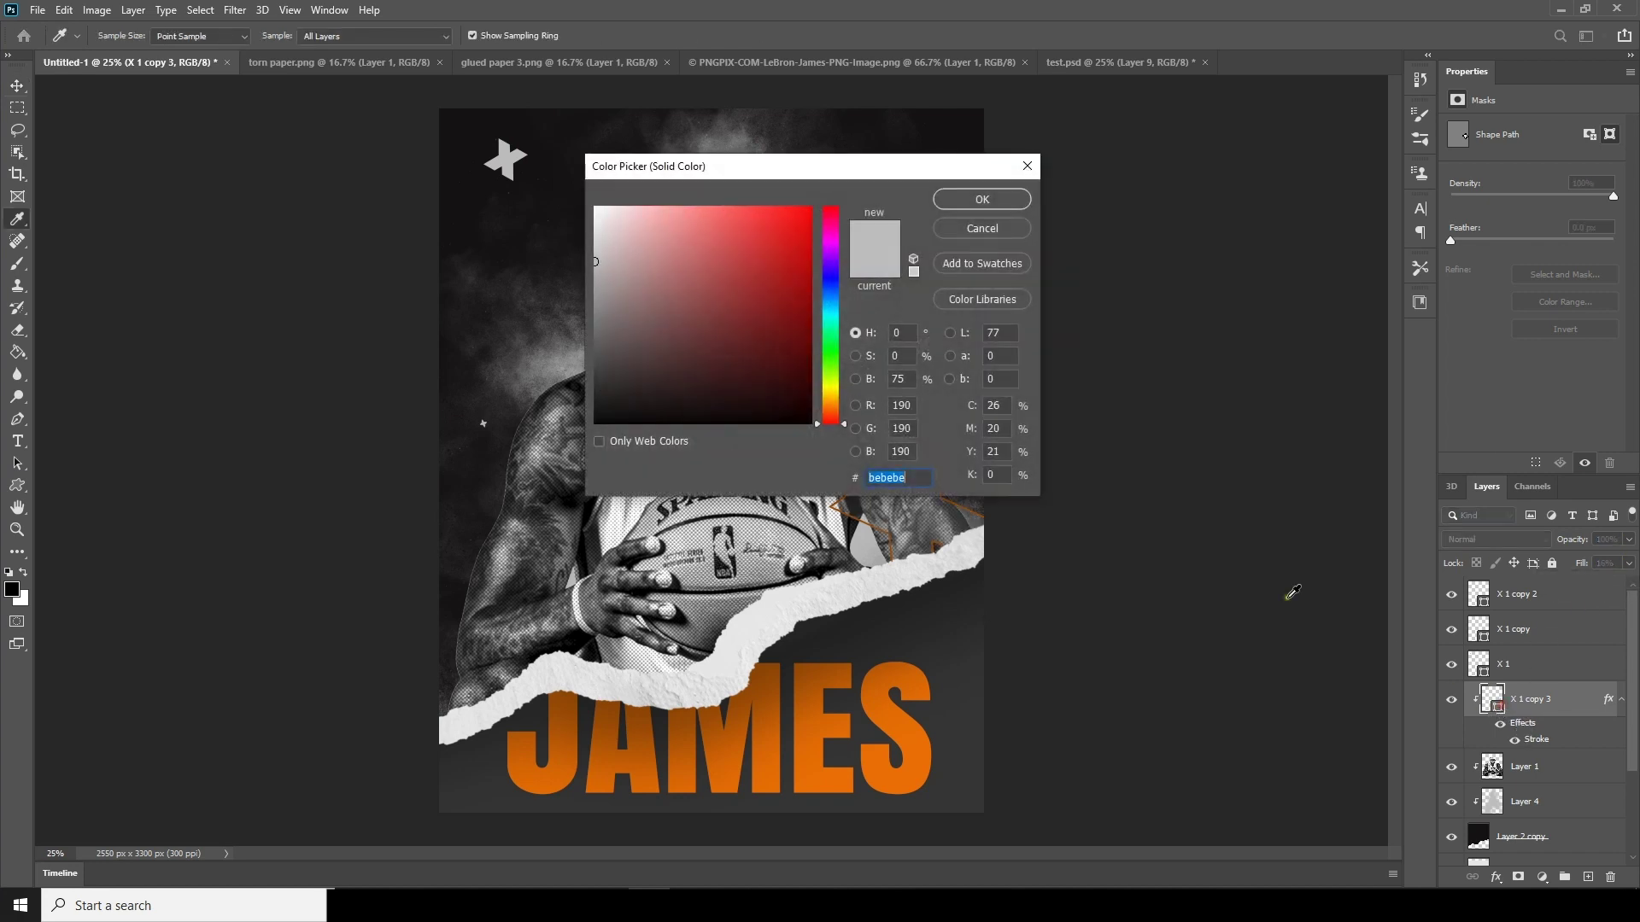
click(820, 688)
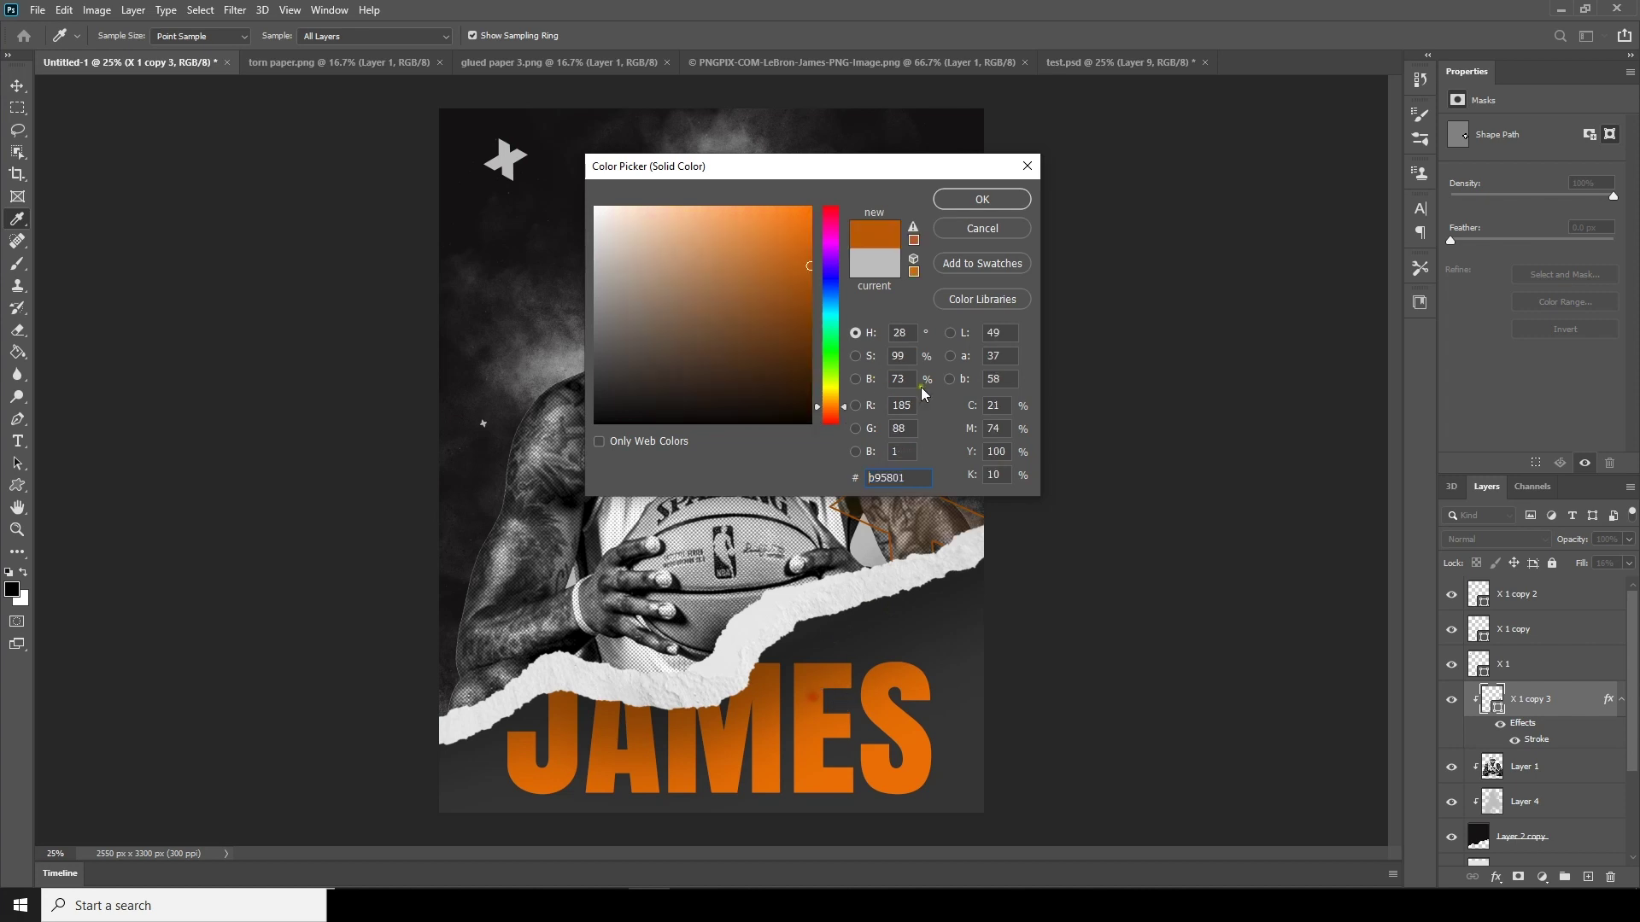
click(986, 200)
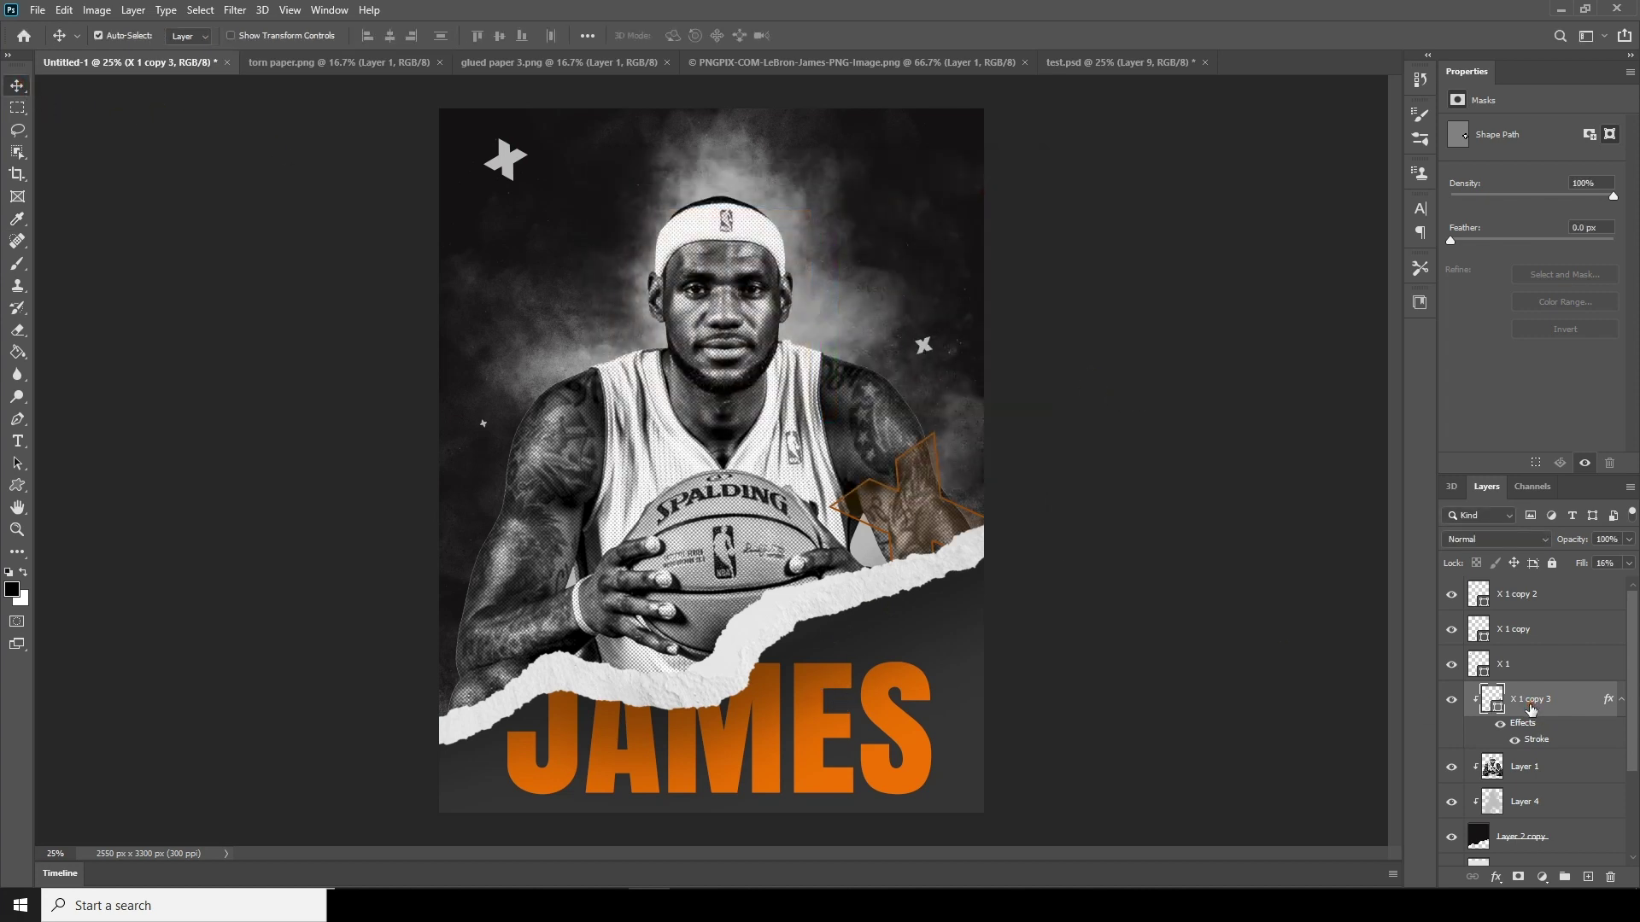
Duplicate the large orange X layer and add the copy to the player's clipping mask.
key(ctrl+j)
key(shift+Down)
key(shift+Down)
key(shift+Down)
key(shift+Down)
key(shift+Down)
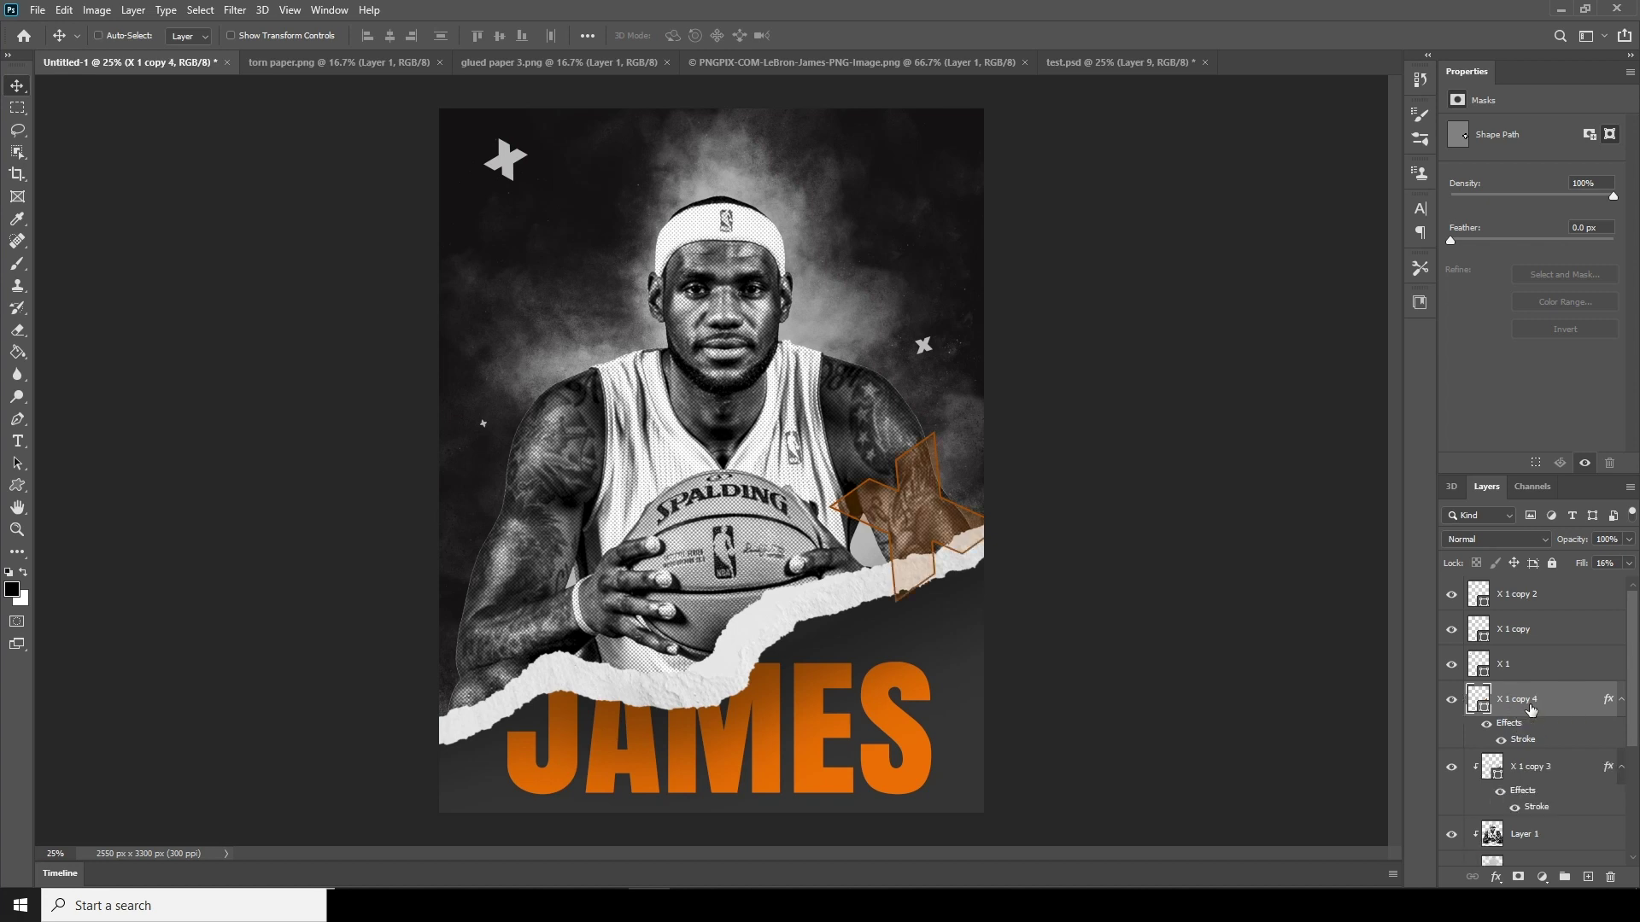
right_click(1531, 710)
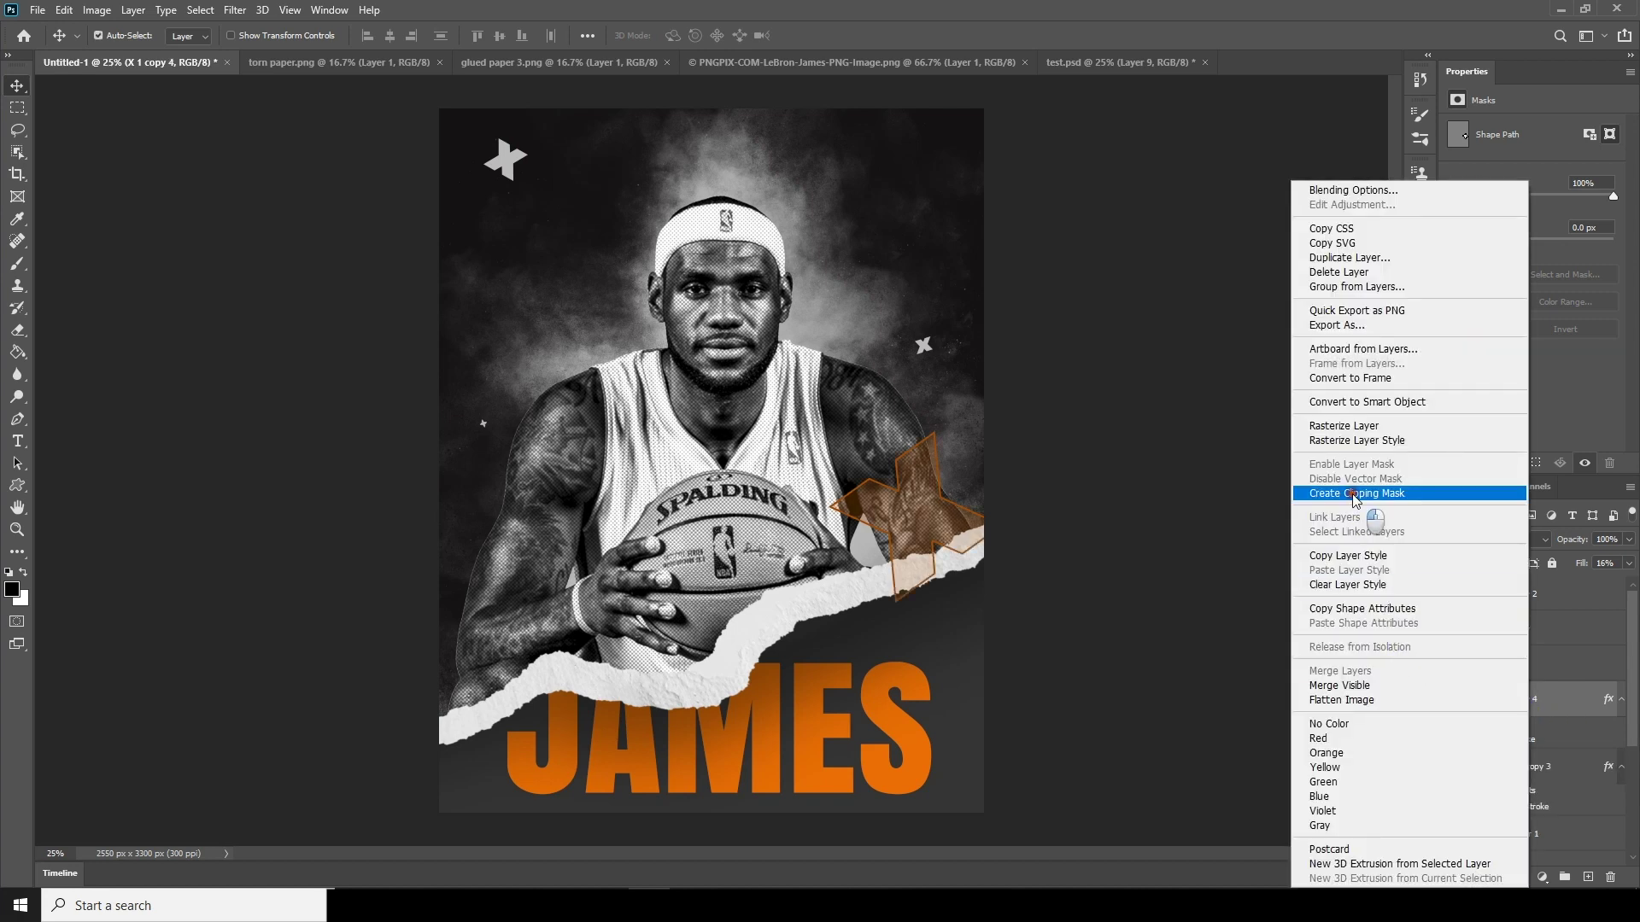
click(1401, 494)
Move the orange X copy to the player's wrist on the poster's left side and scale it down at the torn edge.
drag(794, 551, 547, 647)
key(ctrl+t)
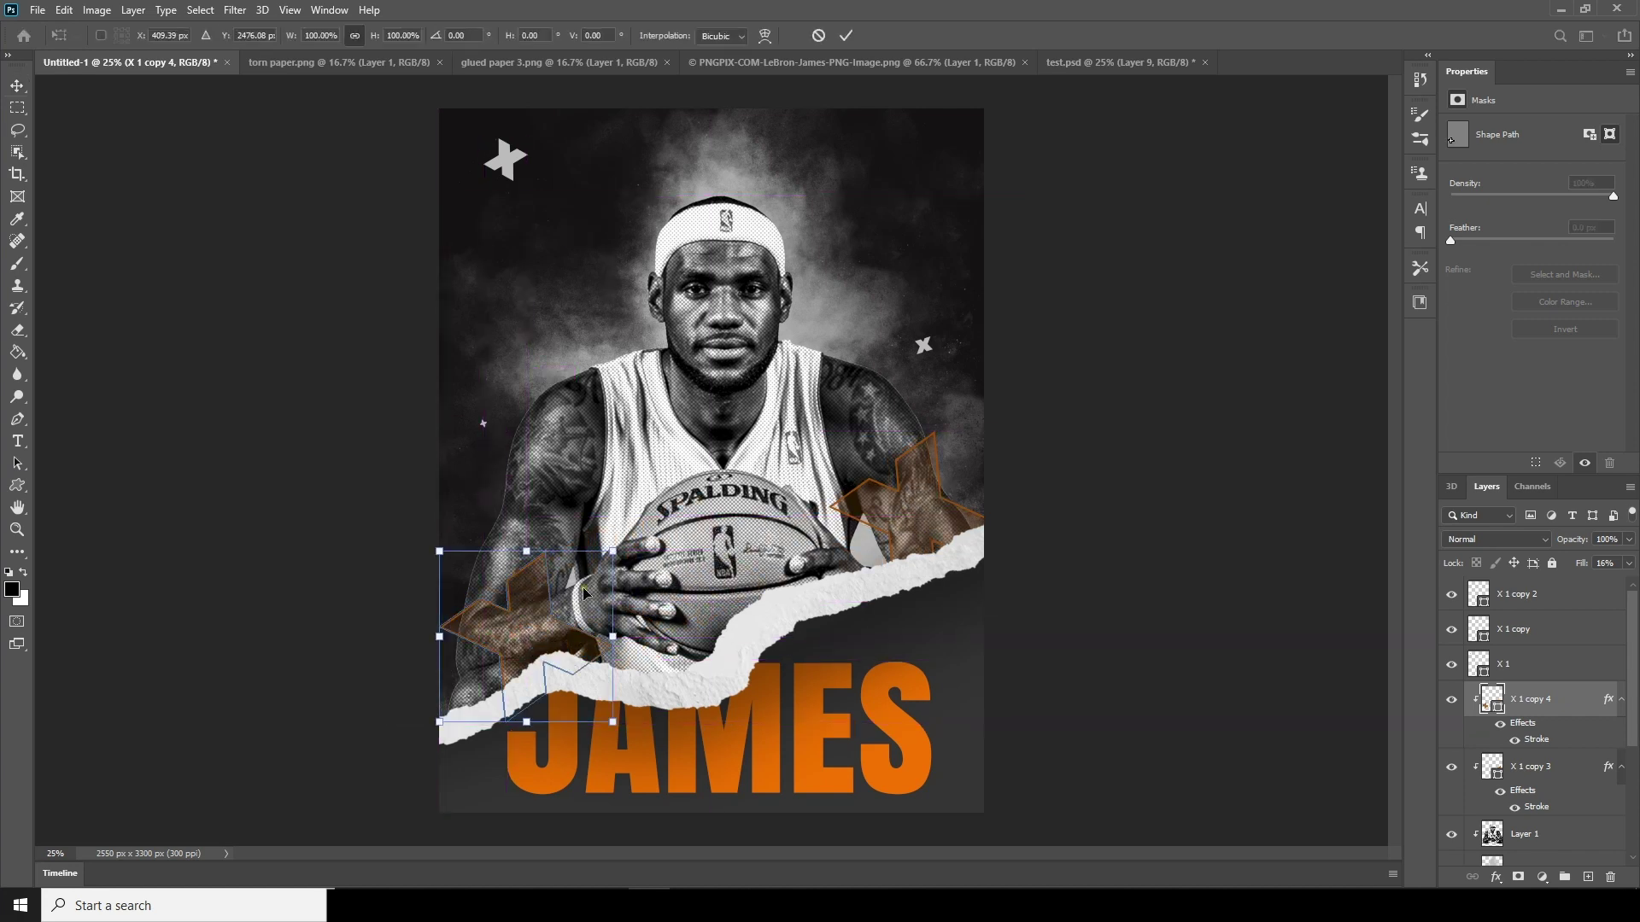
drag(620, 556, 593, 676)
key(Return)
key(ctrl+minus)
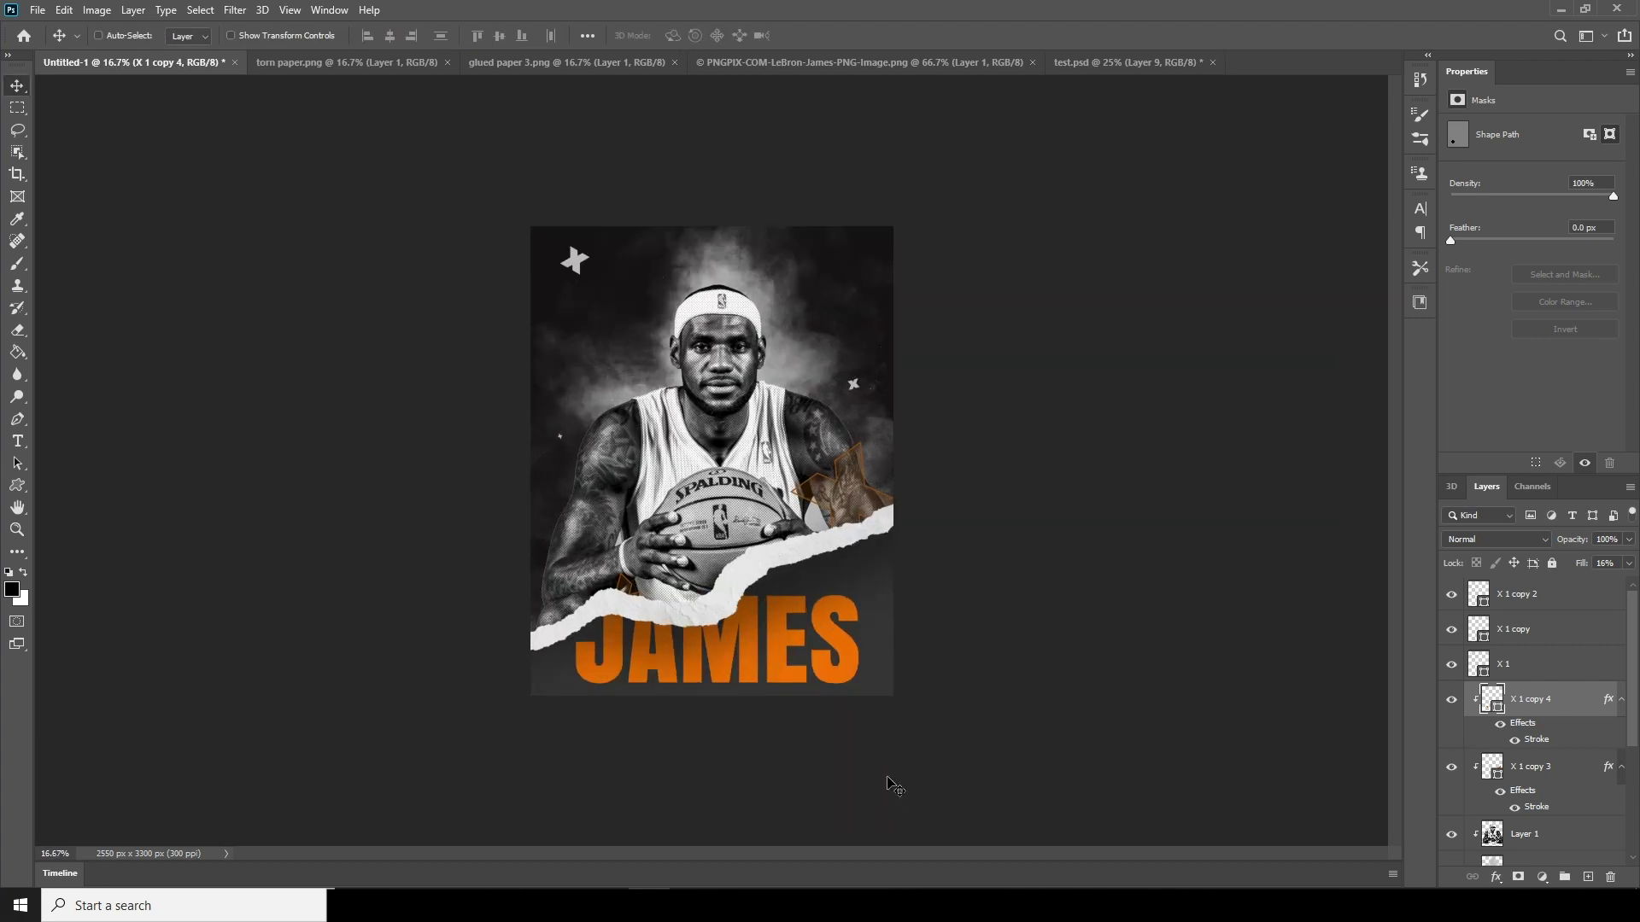
key(ctrl+plus)
key(ctrl+minus)
key(ctrl+plus)
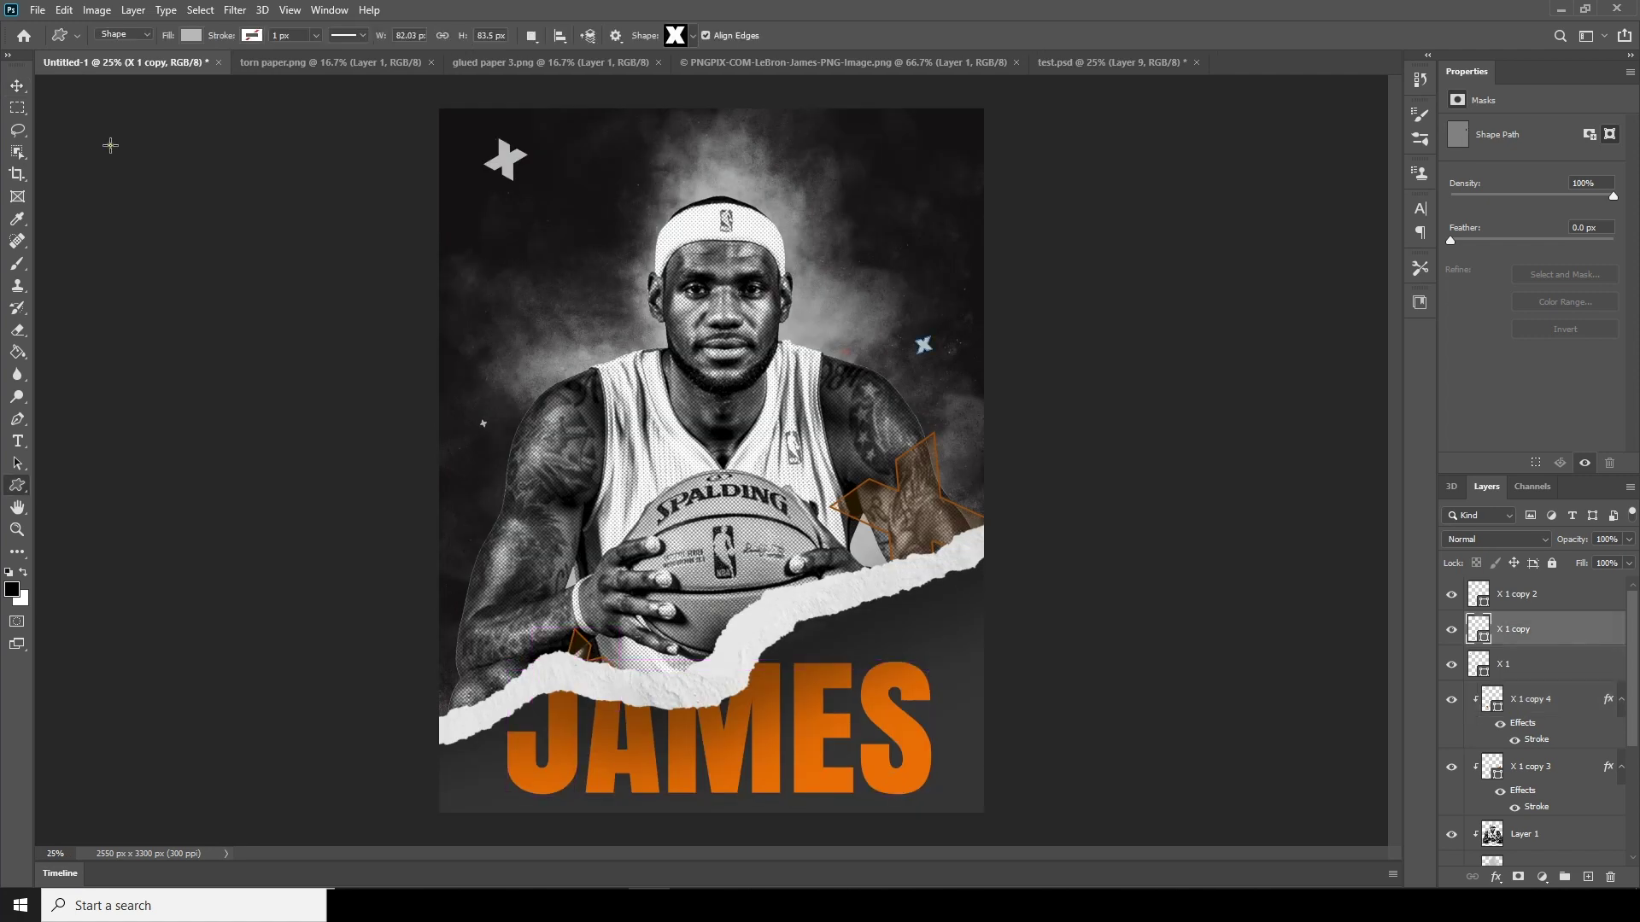
Duplicate the large orange X over the player's arm, clip the copy, and place its layer beneath the player's layer.
click(17, 86)
right_click(928, 521)
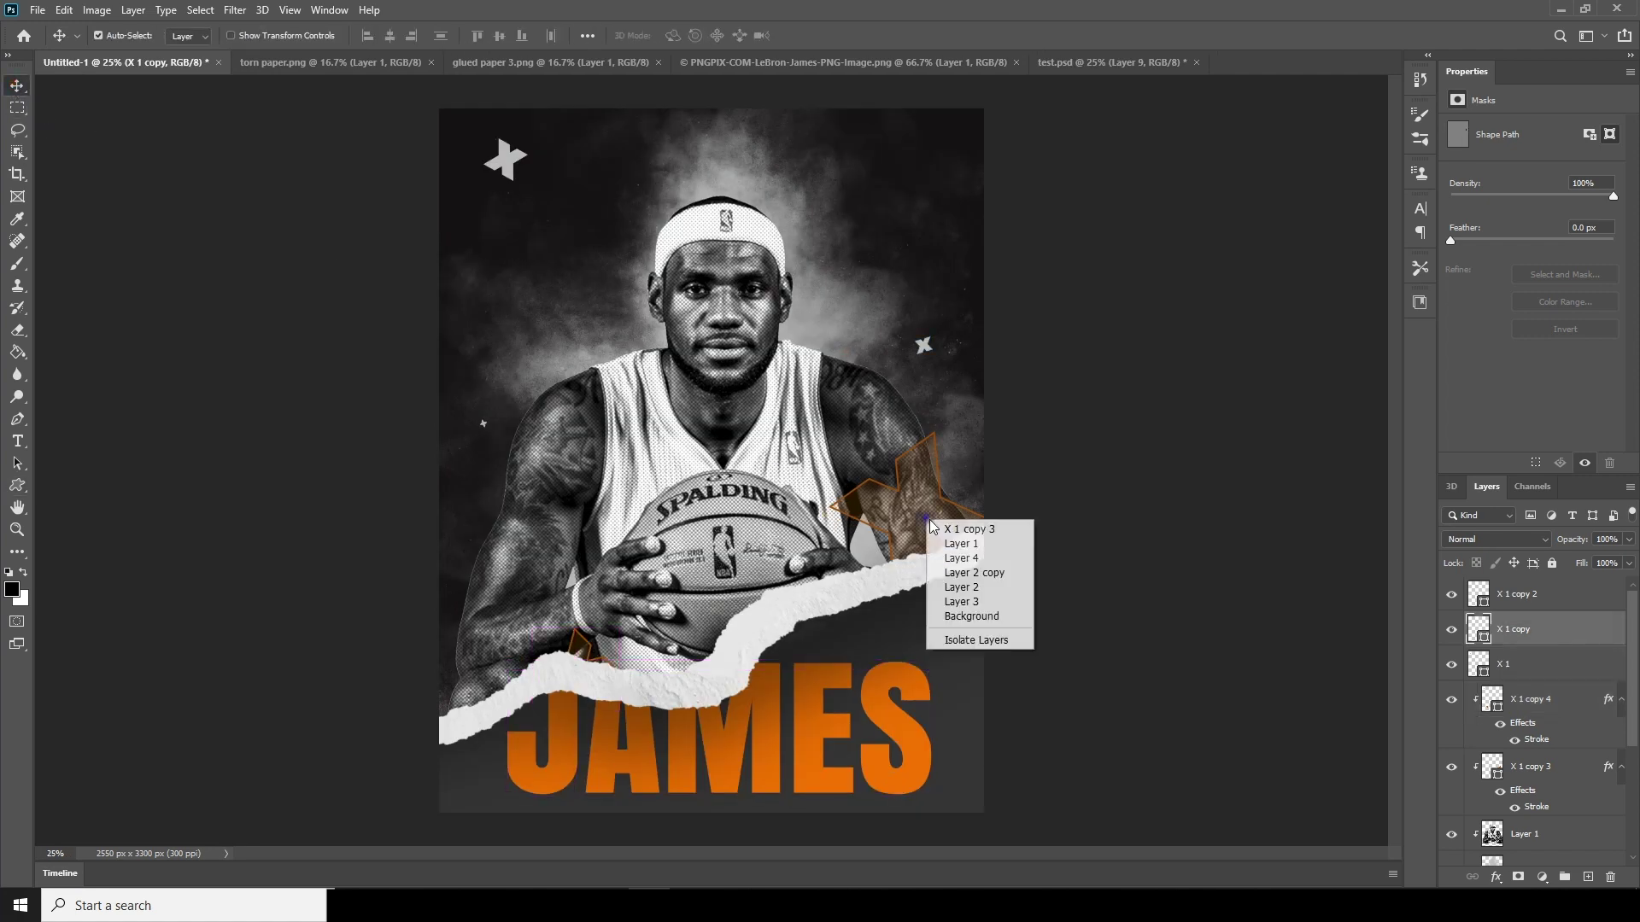
click(946, 530)
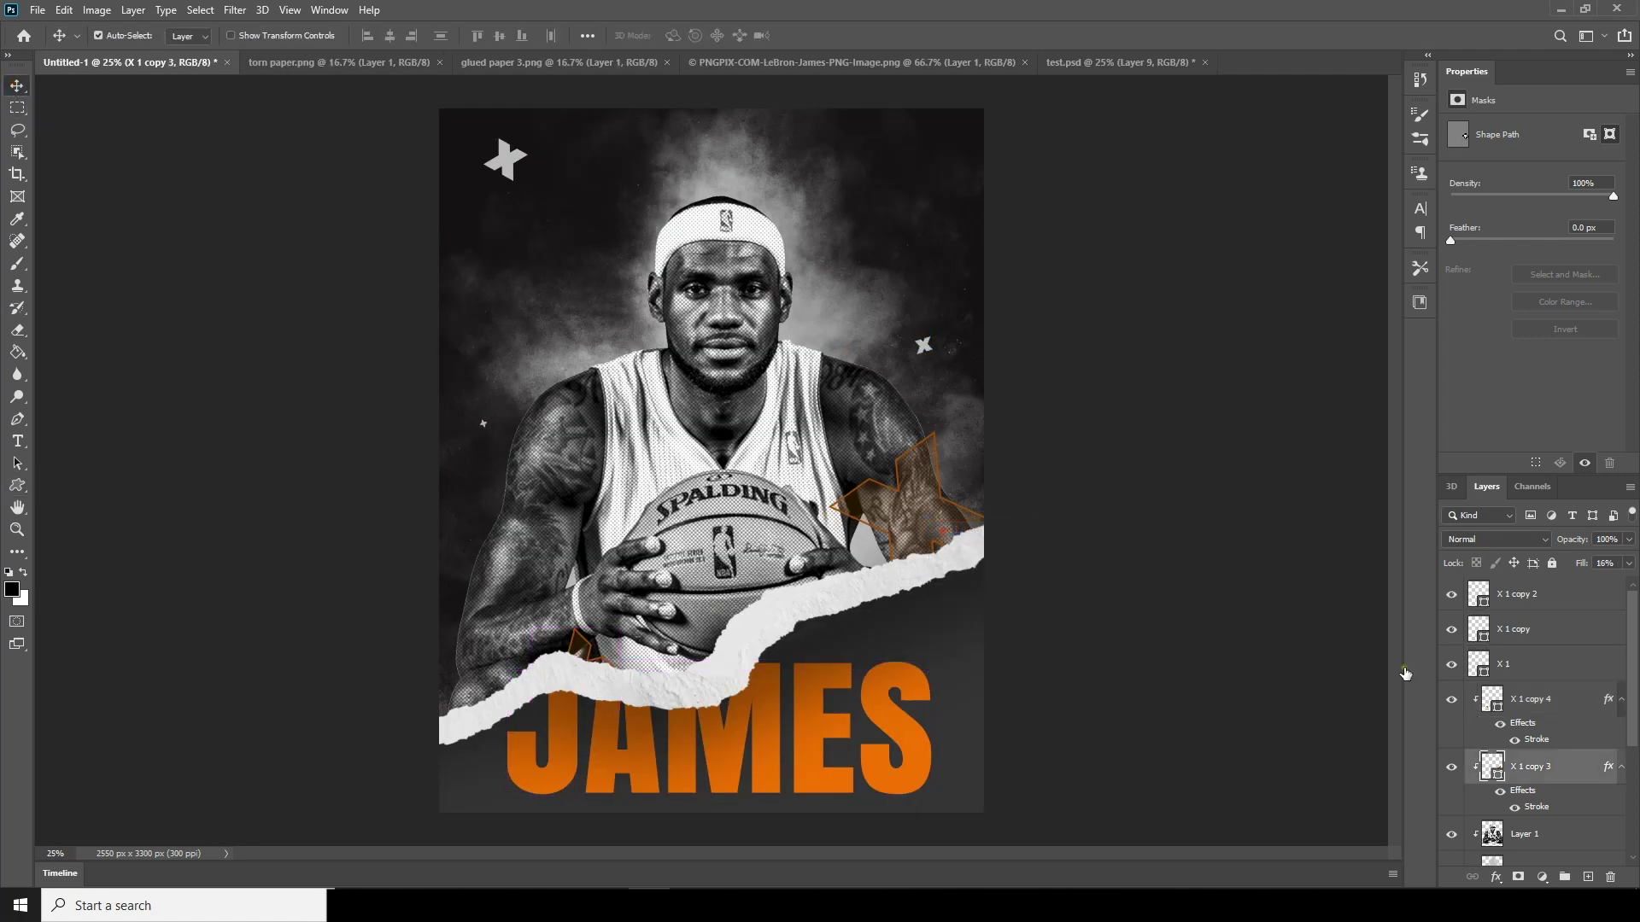
key(ctrl+j)
right_click(1531, 755)
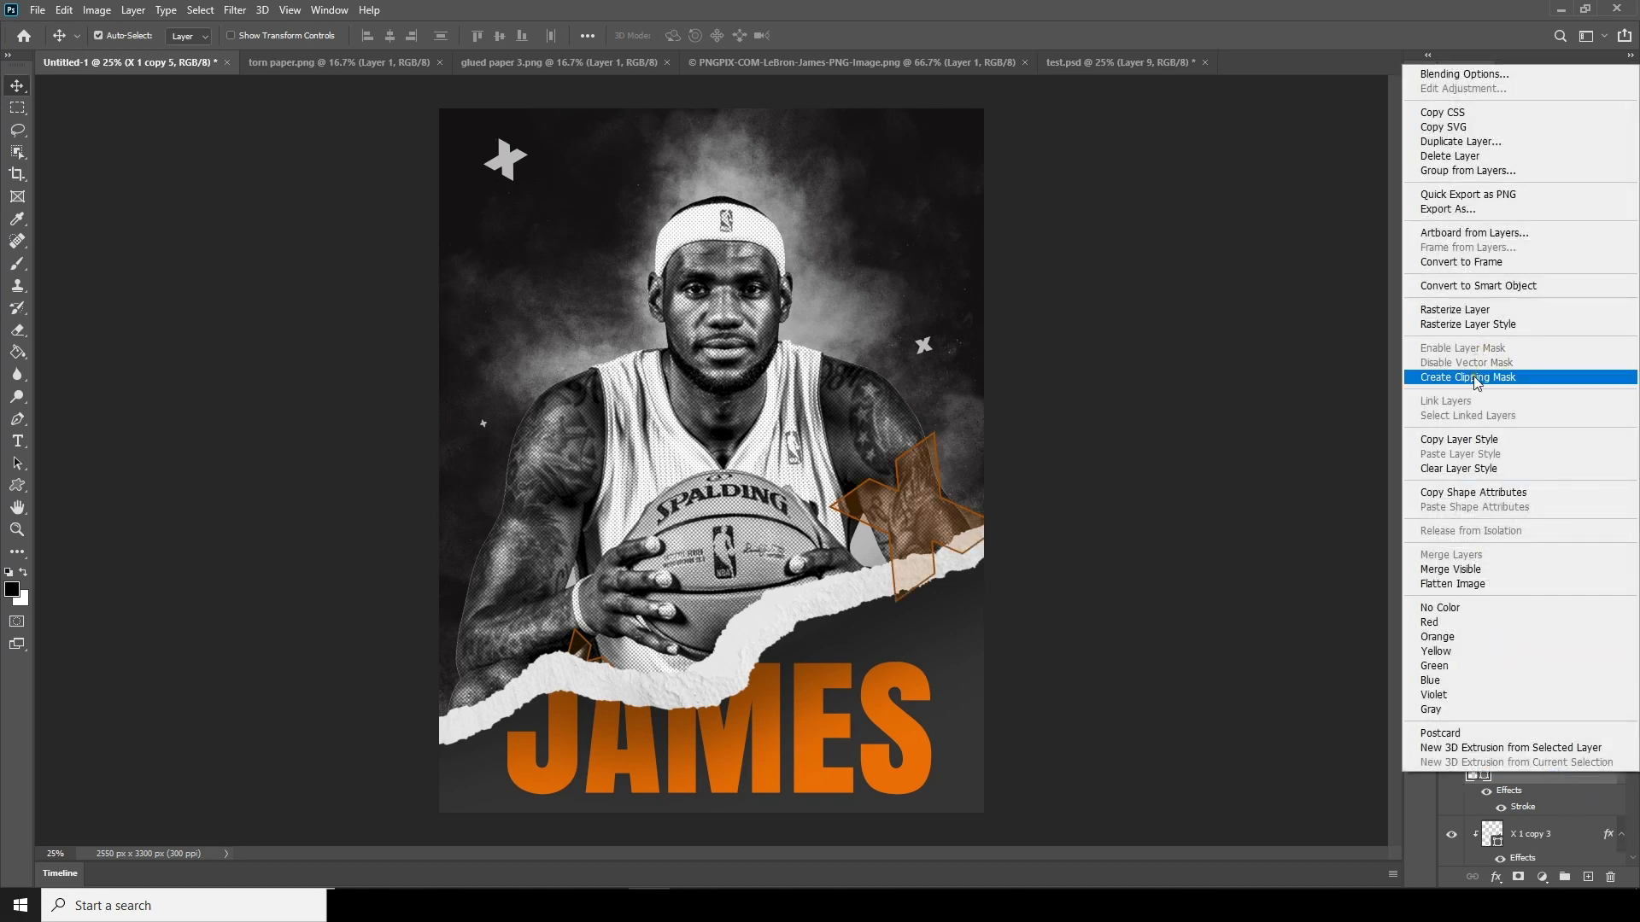
click(1482, 378)
scroll(1635, 743, down, 1)
drag(1635, 743, 1635, 779)
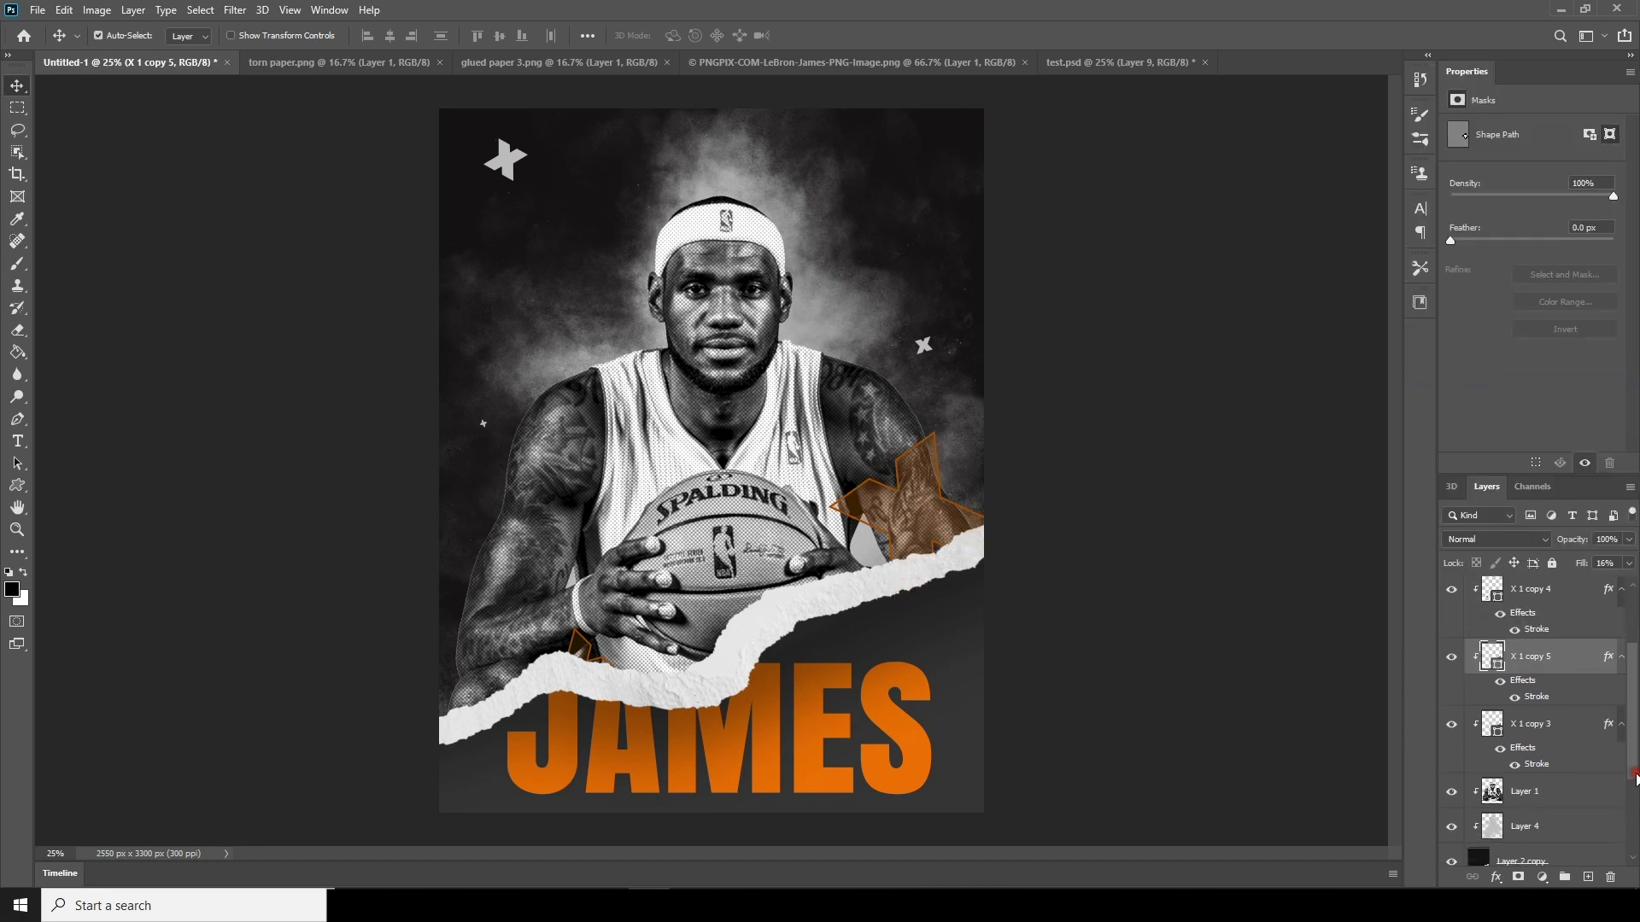
drag(1554, 683, 1576, 803)
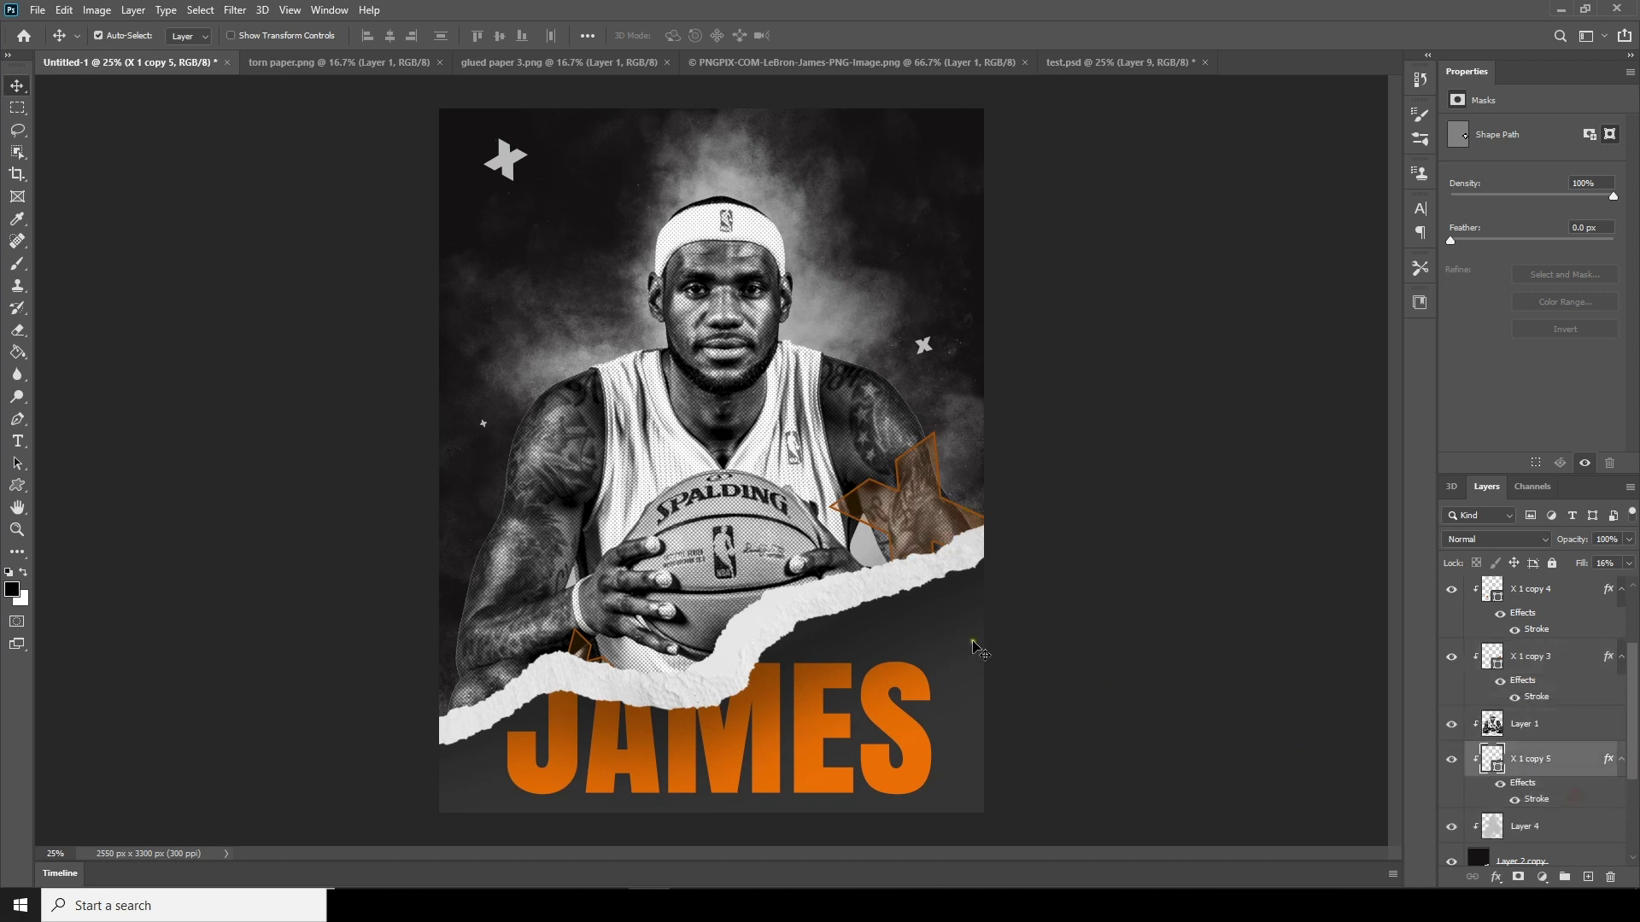
Transform the new orange X copy so it sits behind the player's shoulder on the poster's left side.
key(ctrl+t)
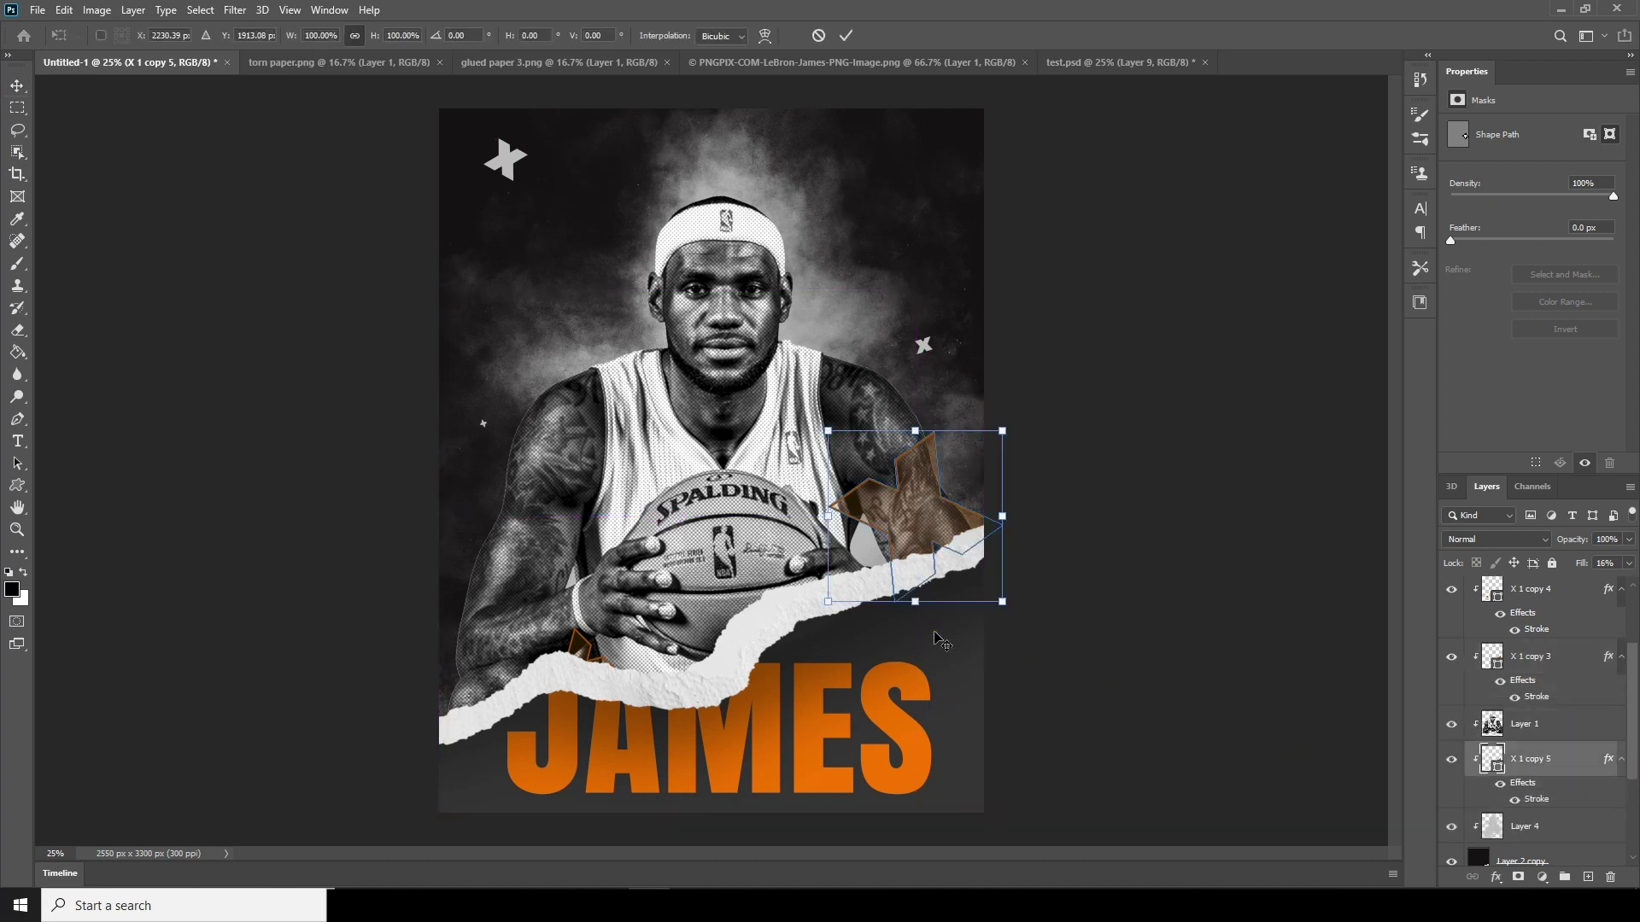
drag(1015, 615, 778, 492)
drag(961, 205, 841, 338)
drag(675, 444, 863, 256)
drag(1147, 557, 751, 243)
drag(769, 171, 683, 214)
drag(700, 281, 624, 382)
key(Return)
scroll(1270, 662, down, 3)
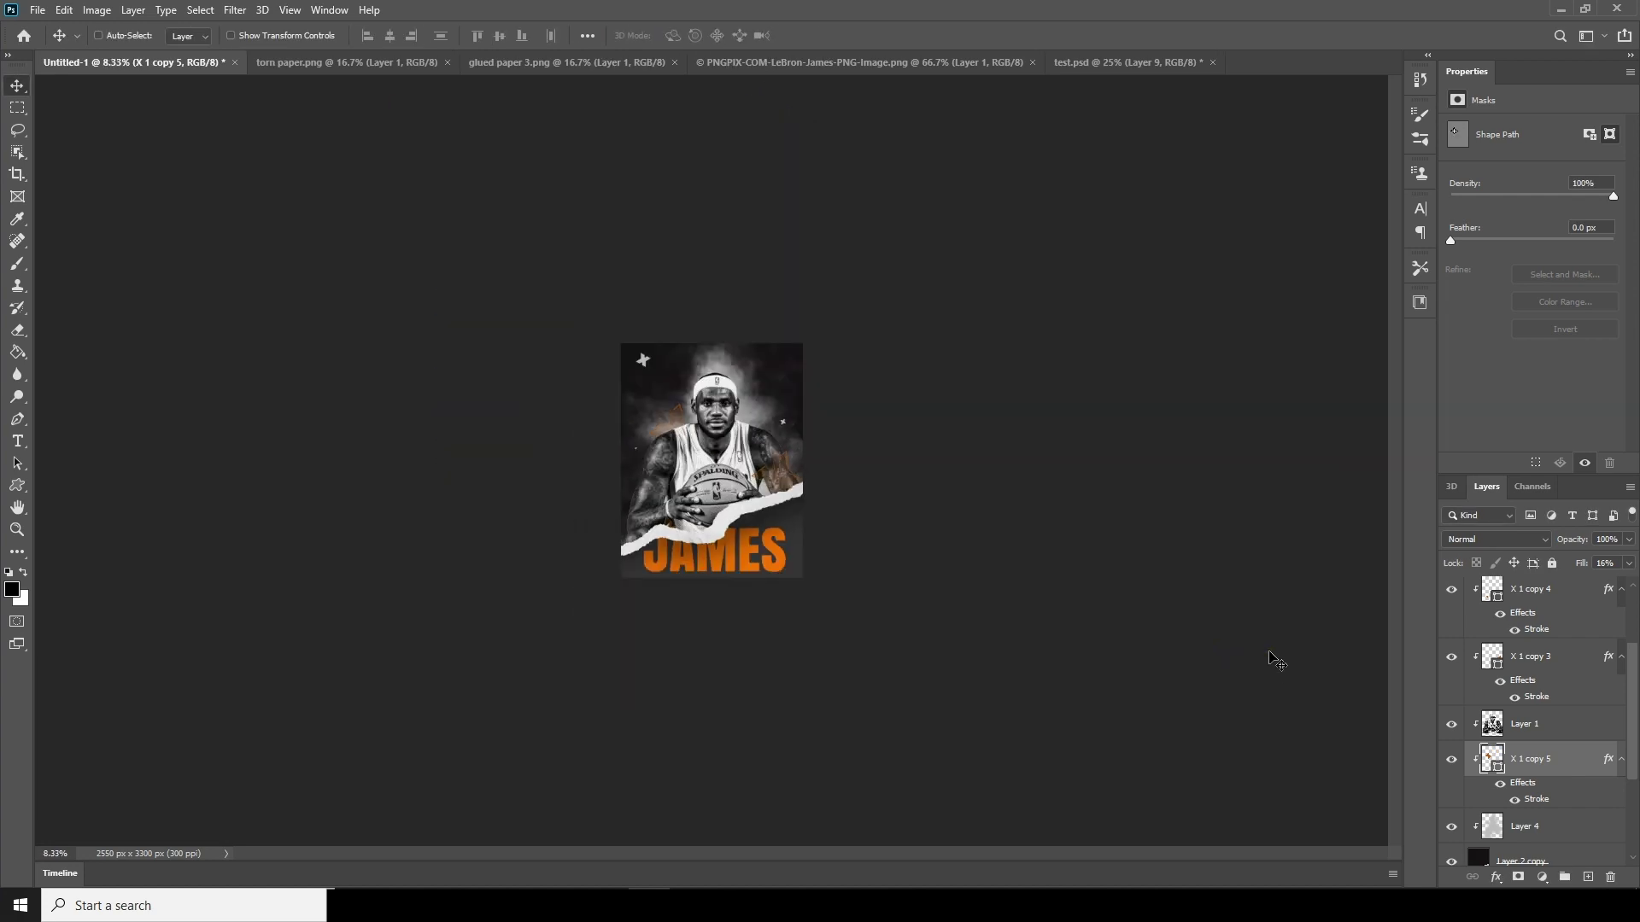
scroll(1270, 663, up, 3)
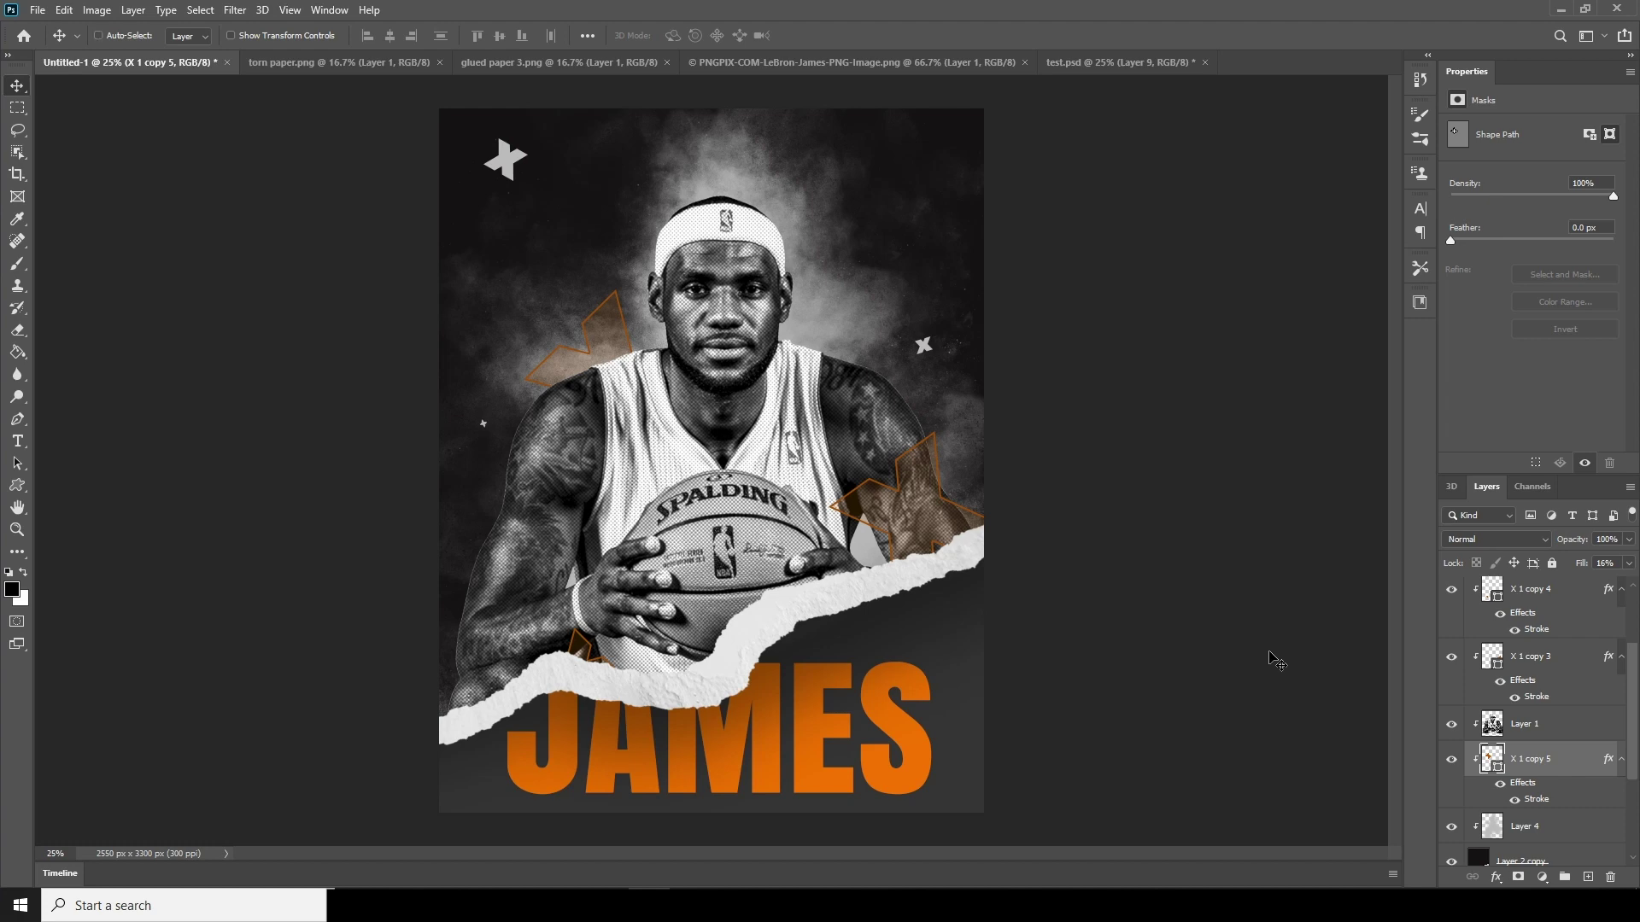
scroll(1270, 662, down, 2)
scroll(1270, 663, up, 2)
scroll(1270, 662, down, 1)
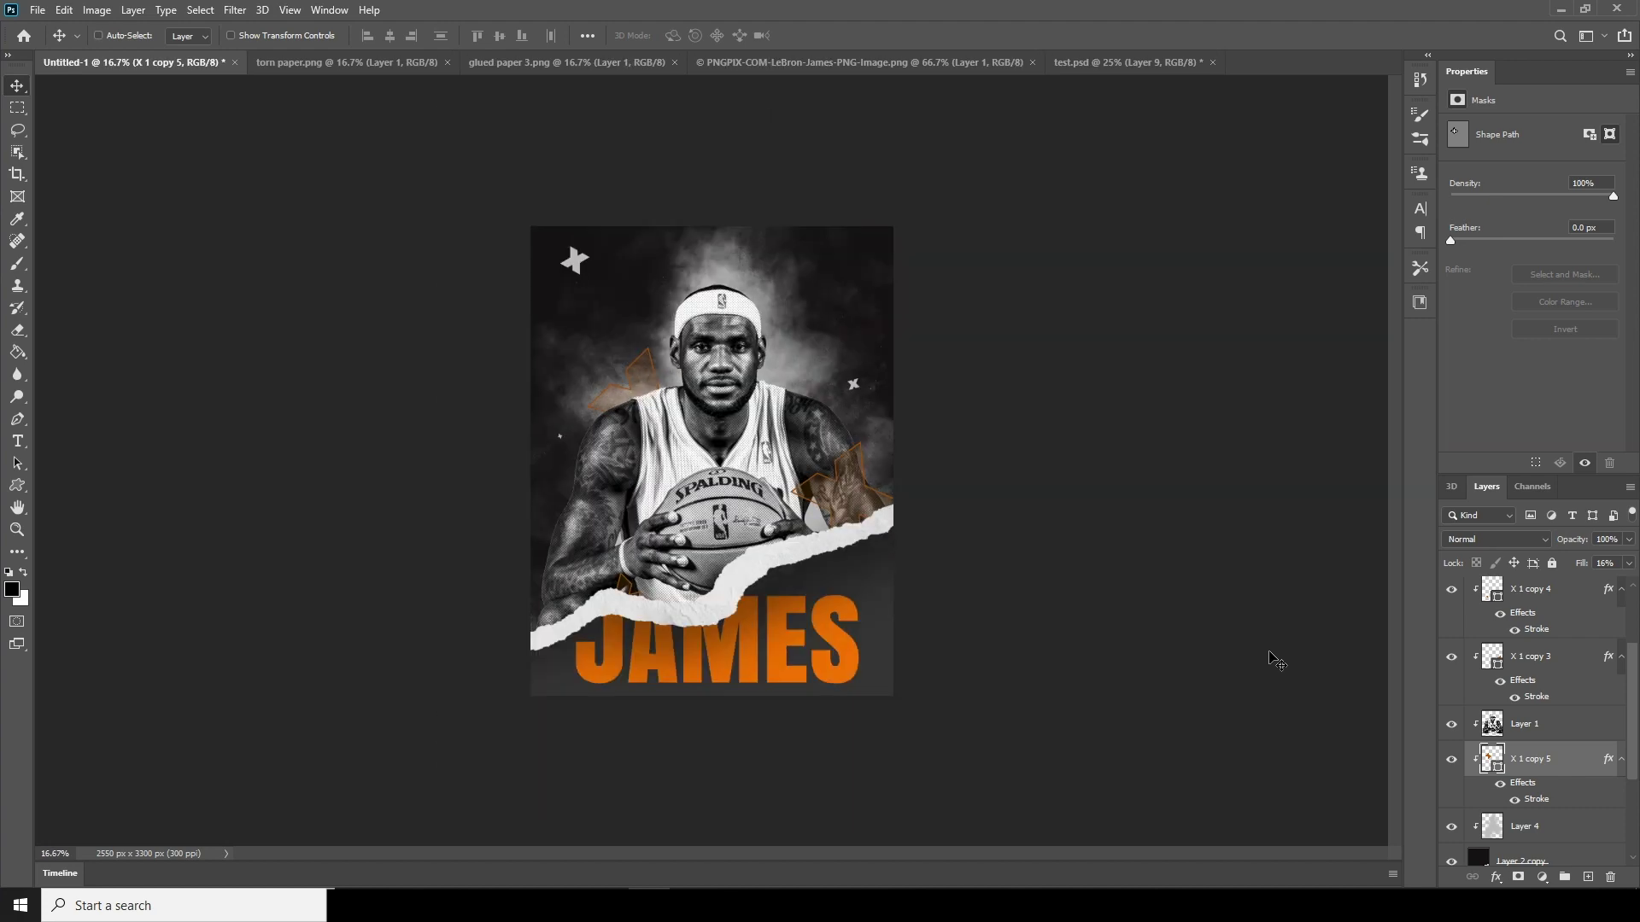
scroll(1063, 731, up, 1)
Duplicate the JAMES title layer and replace the copy's text with LEBRON.
right_click(824, 779)
click(849, 784)
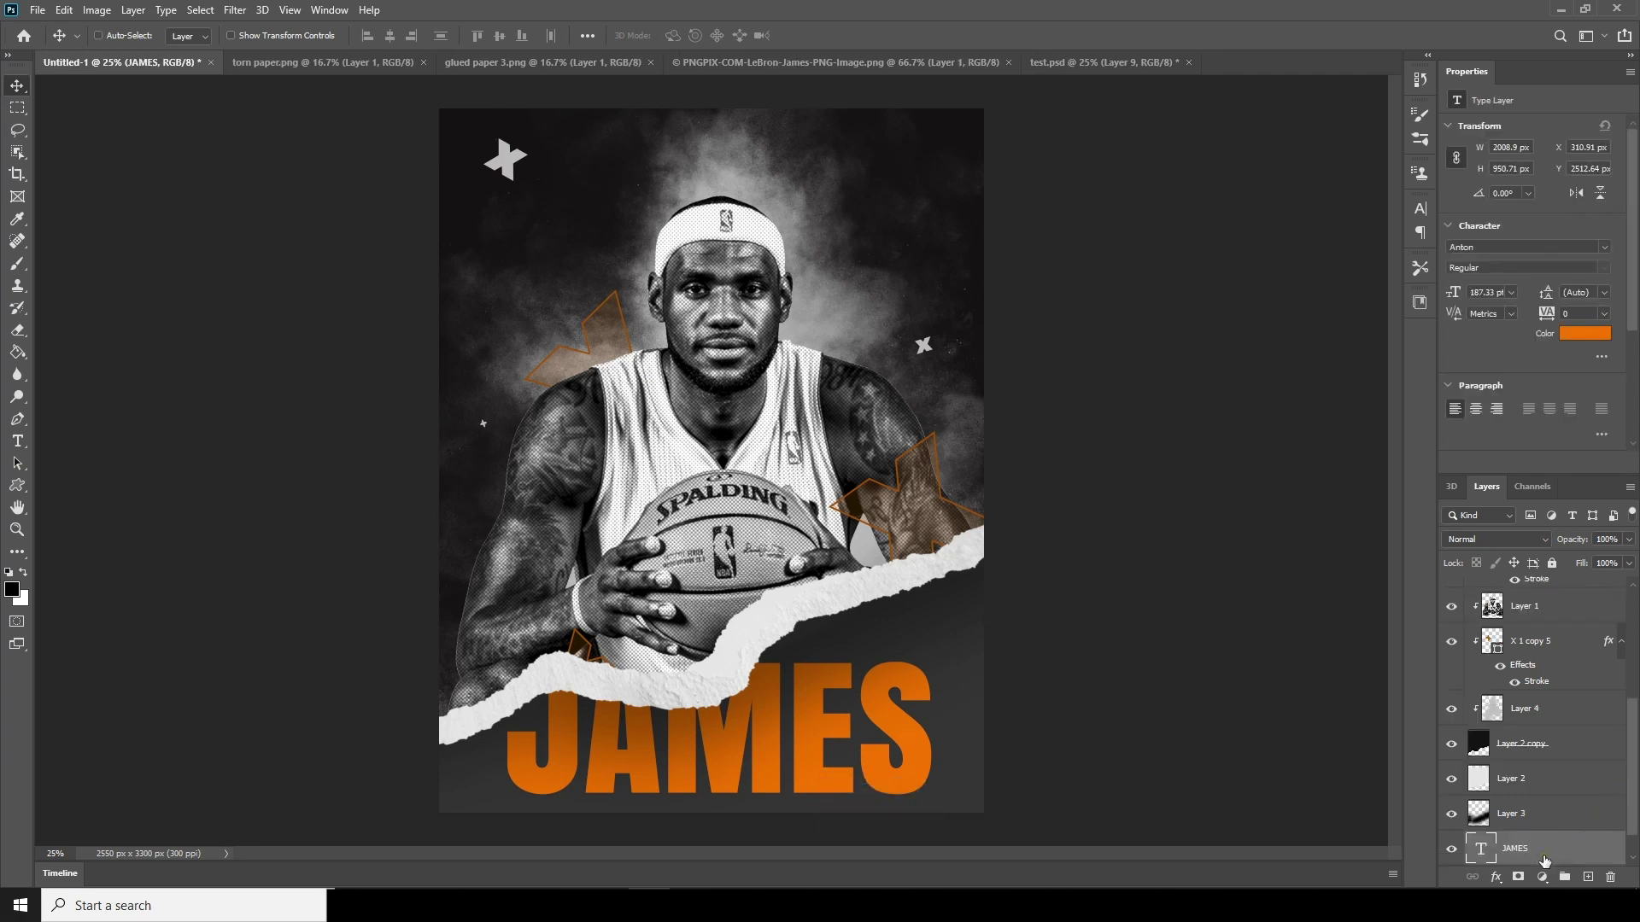
key(ctrl+j)
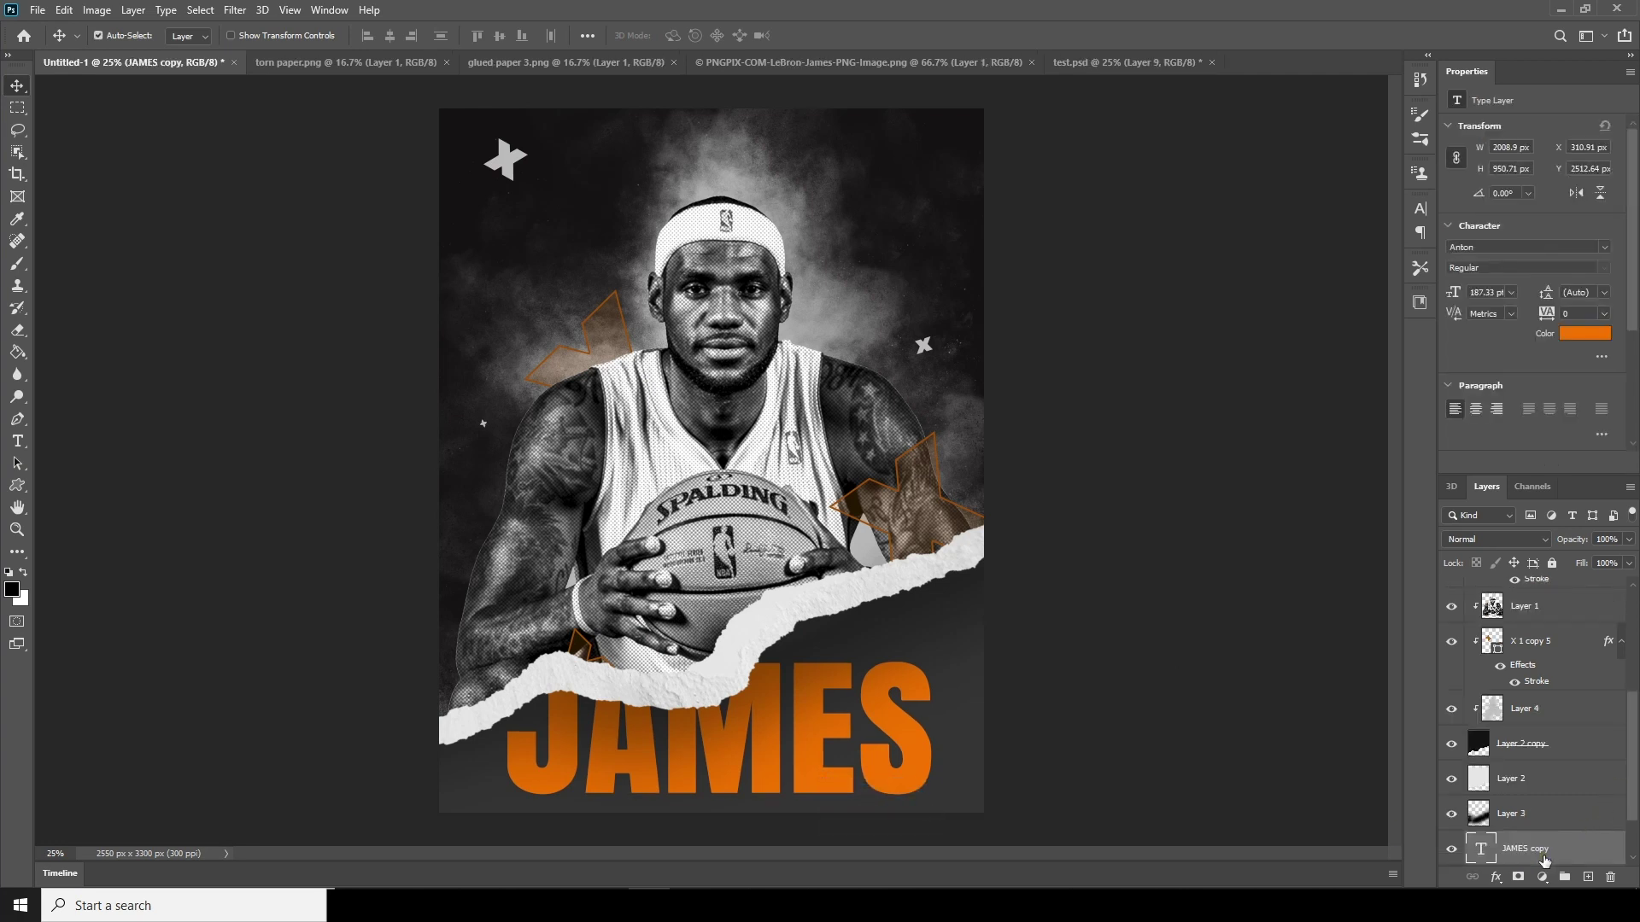
double_click(1480, 850)
key(BackSpace)
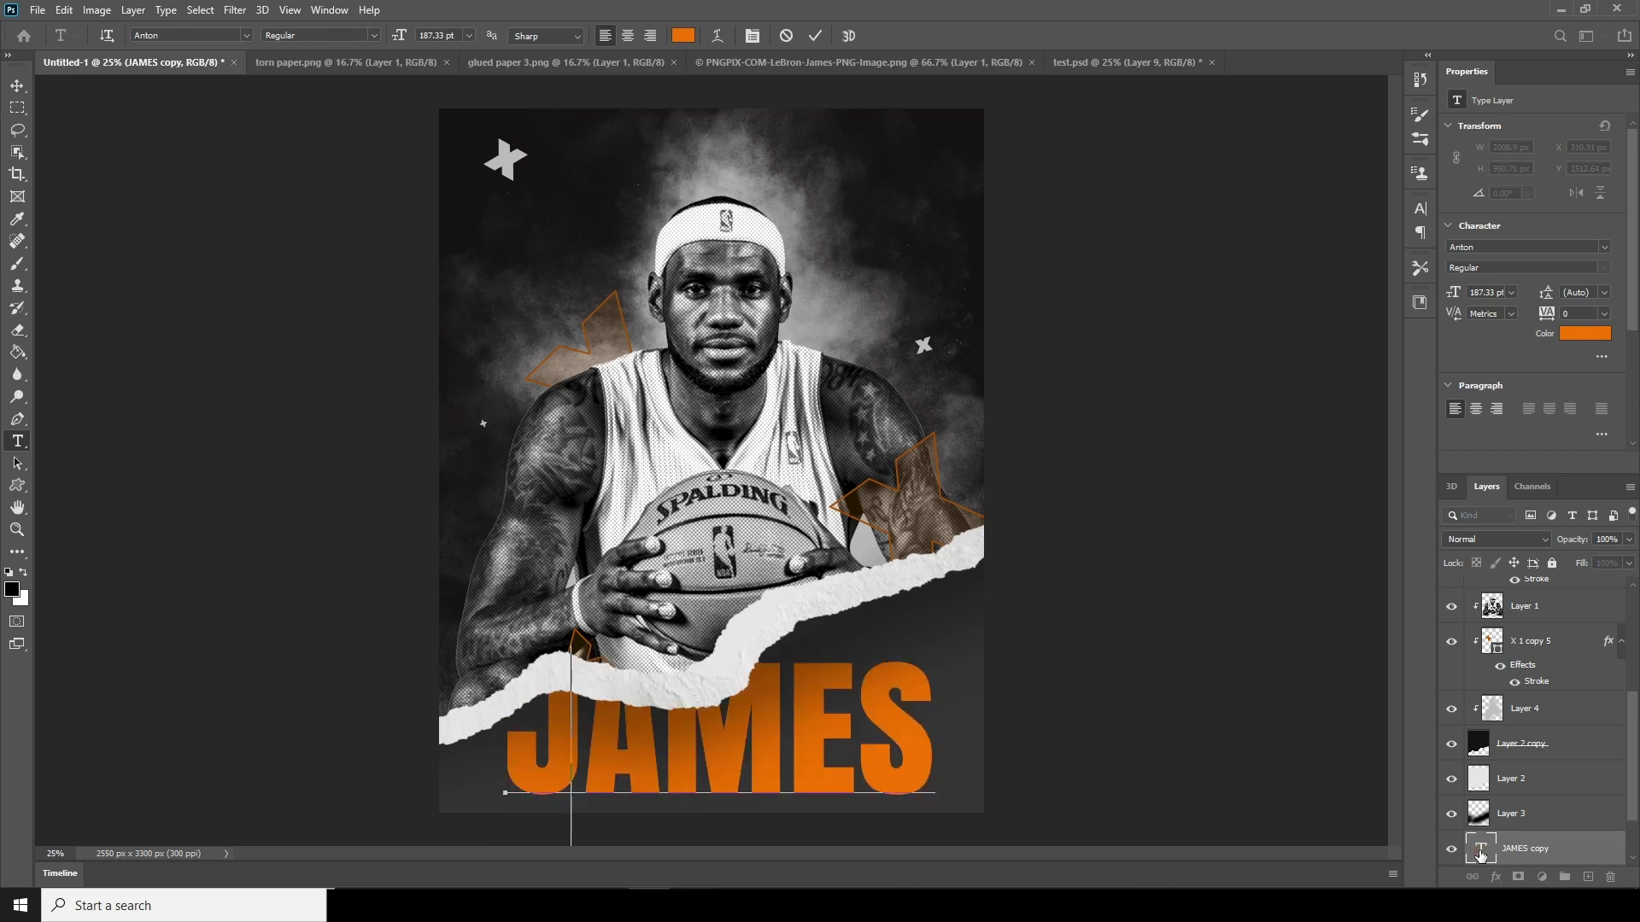
text(LEBRONN)
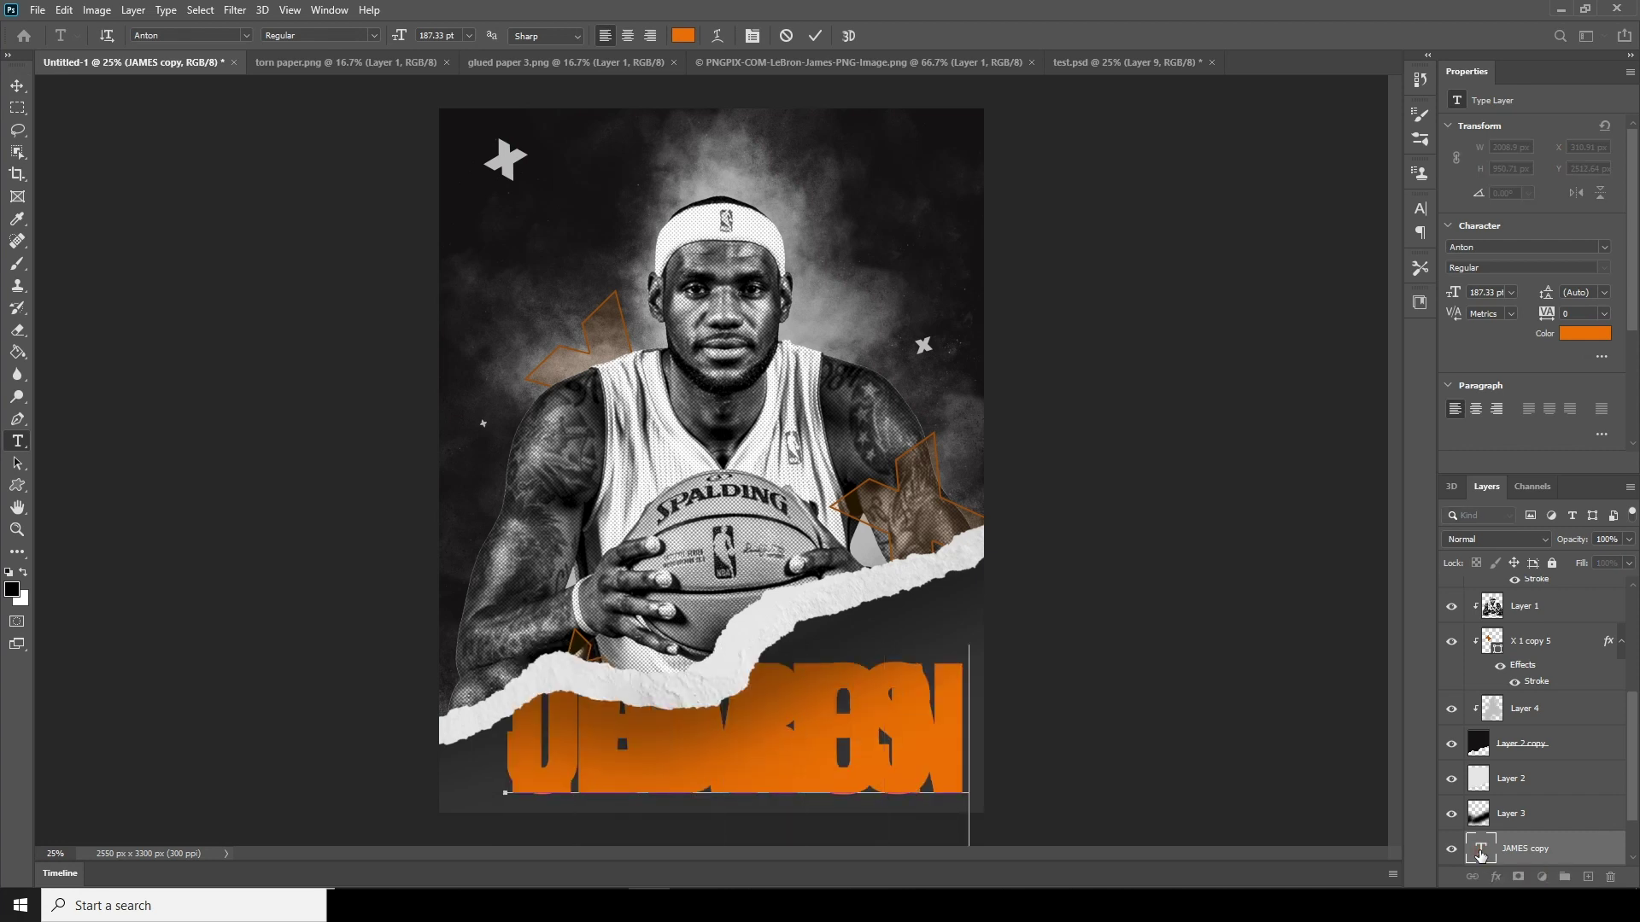
Change the LEBRON text color to white.
double_click(1480, 849)
click(1585, 333)
click(596, 229)
click(983, 199)
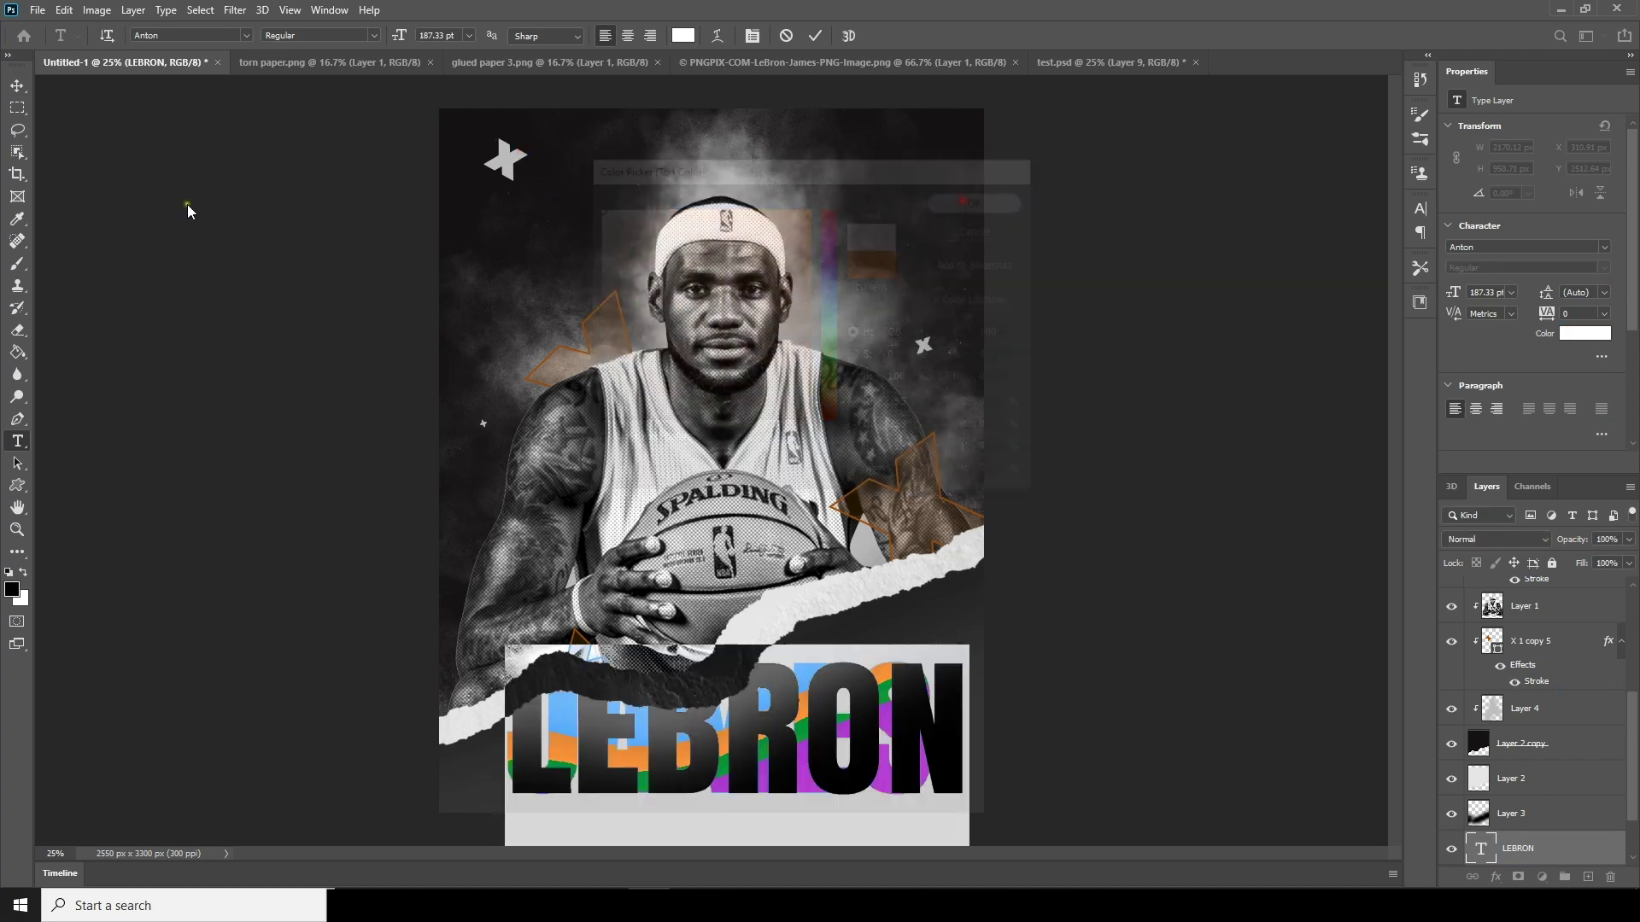
click(13, 87)
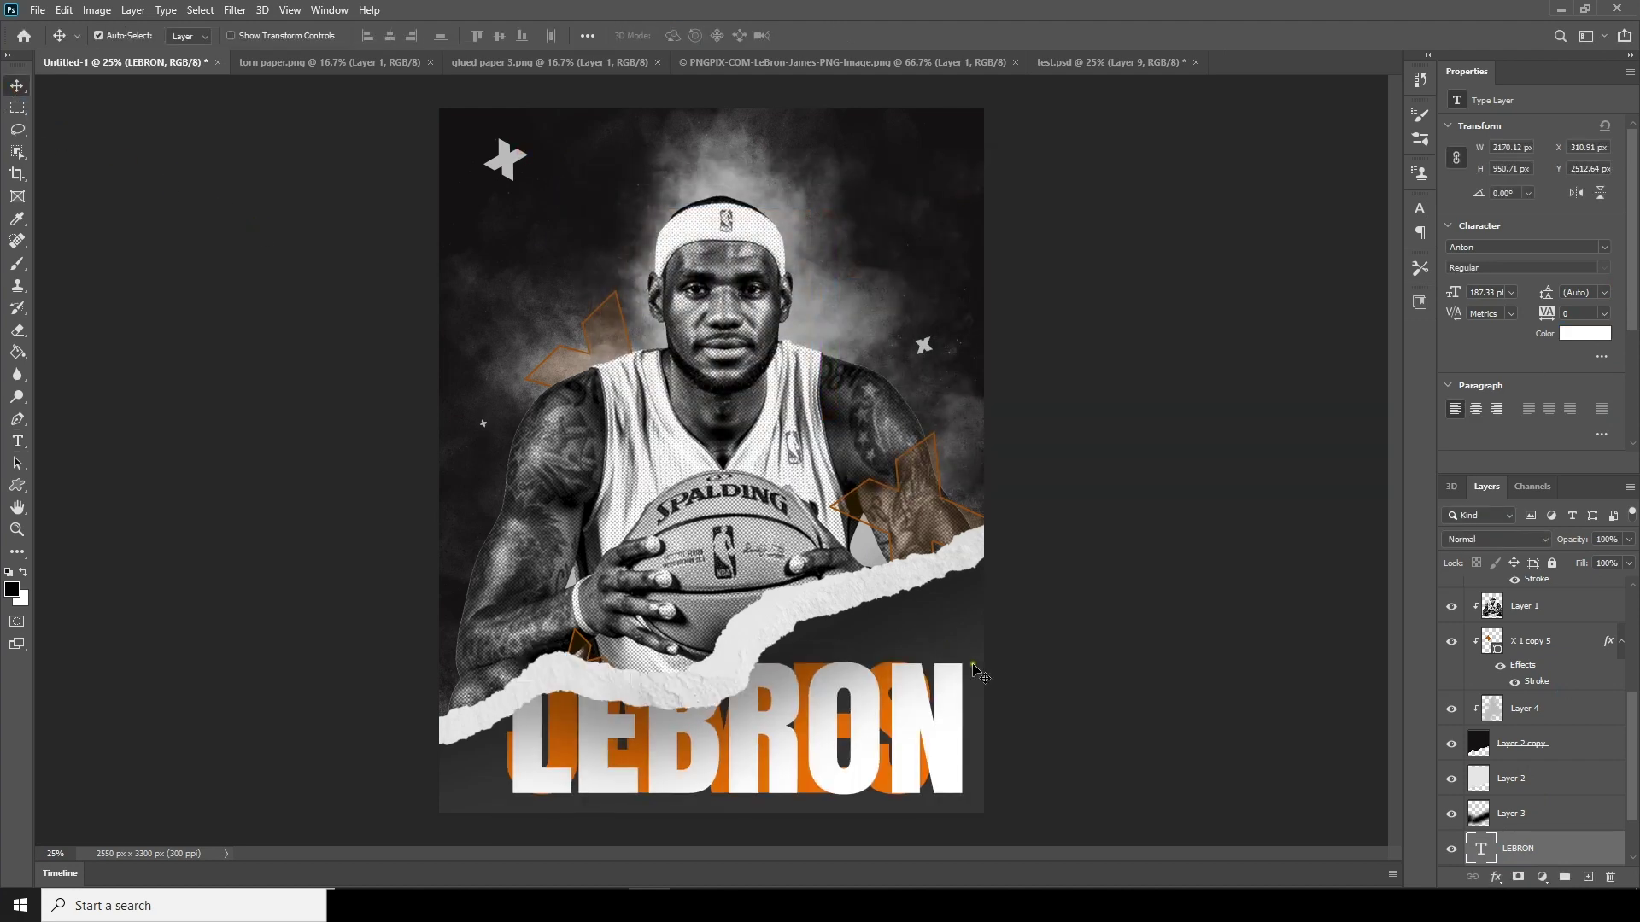
Scale the LEBRON text down to about 69 pt and place it over the lower middle of the JAMES title.
key(ctrl+t)
drag(967, 645, 810, 766)
key(Return)
Examine the size and placement of the LEBRON text over the JAMES title at different magnifications.
key(ctrl+minus)
key(ctrl+minus)
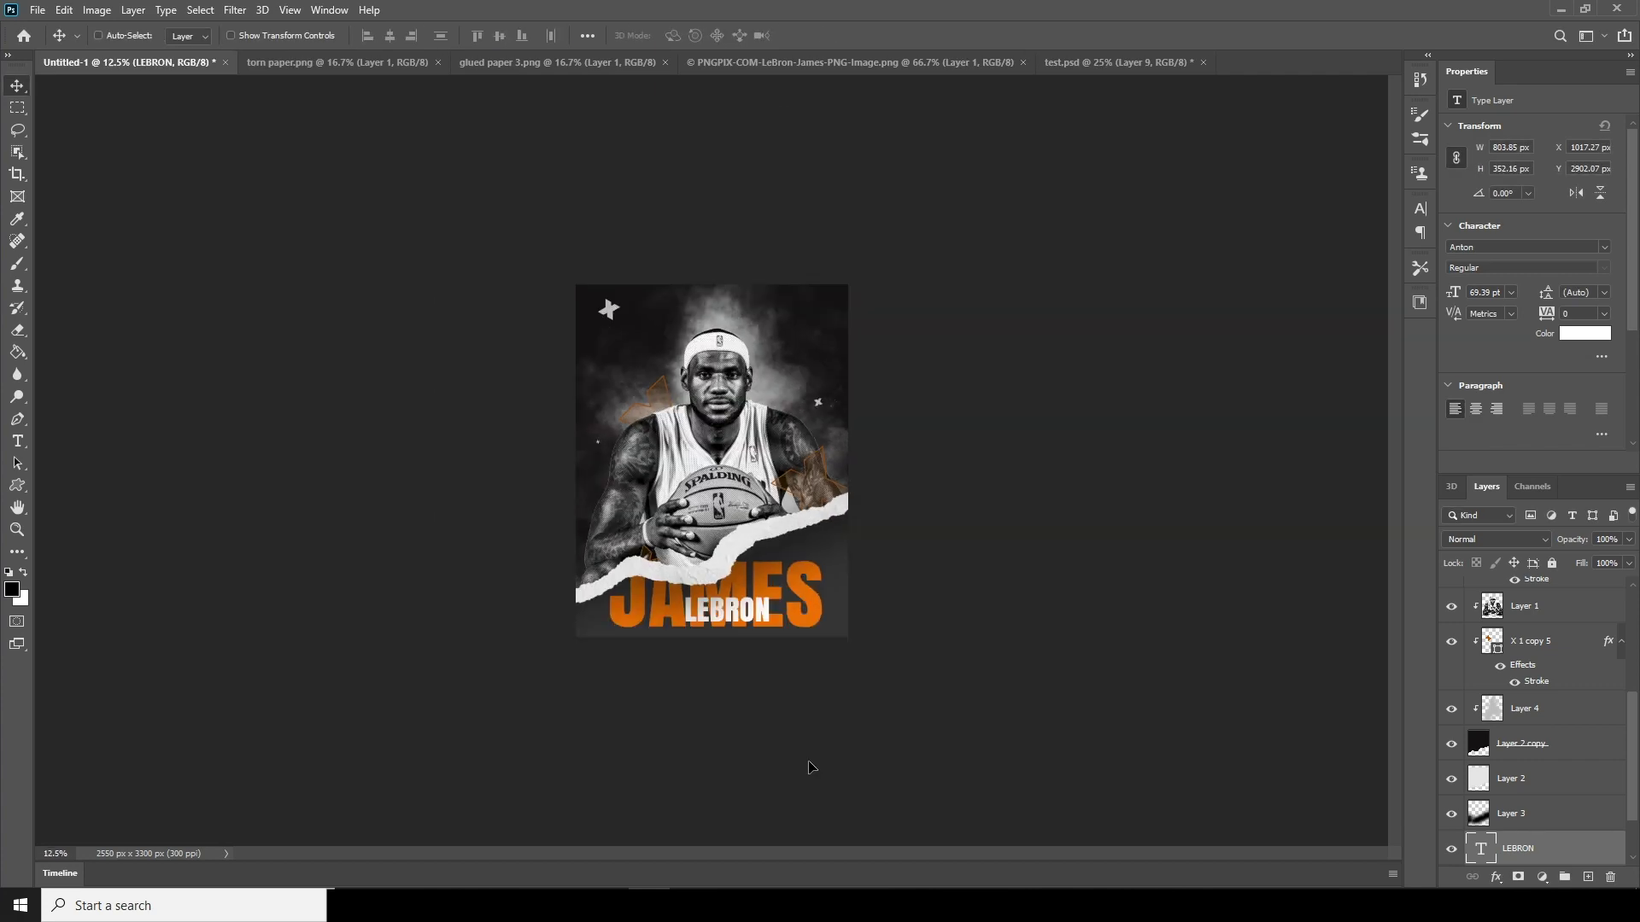
key(ctrl+plus)
key(ctrl+plus)
key(ctrl+minus)
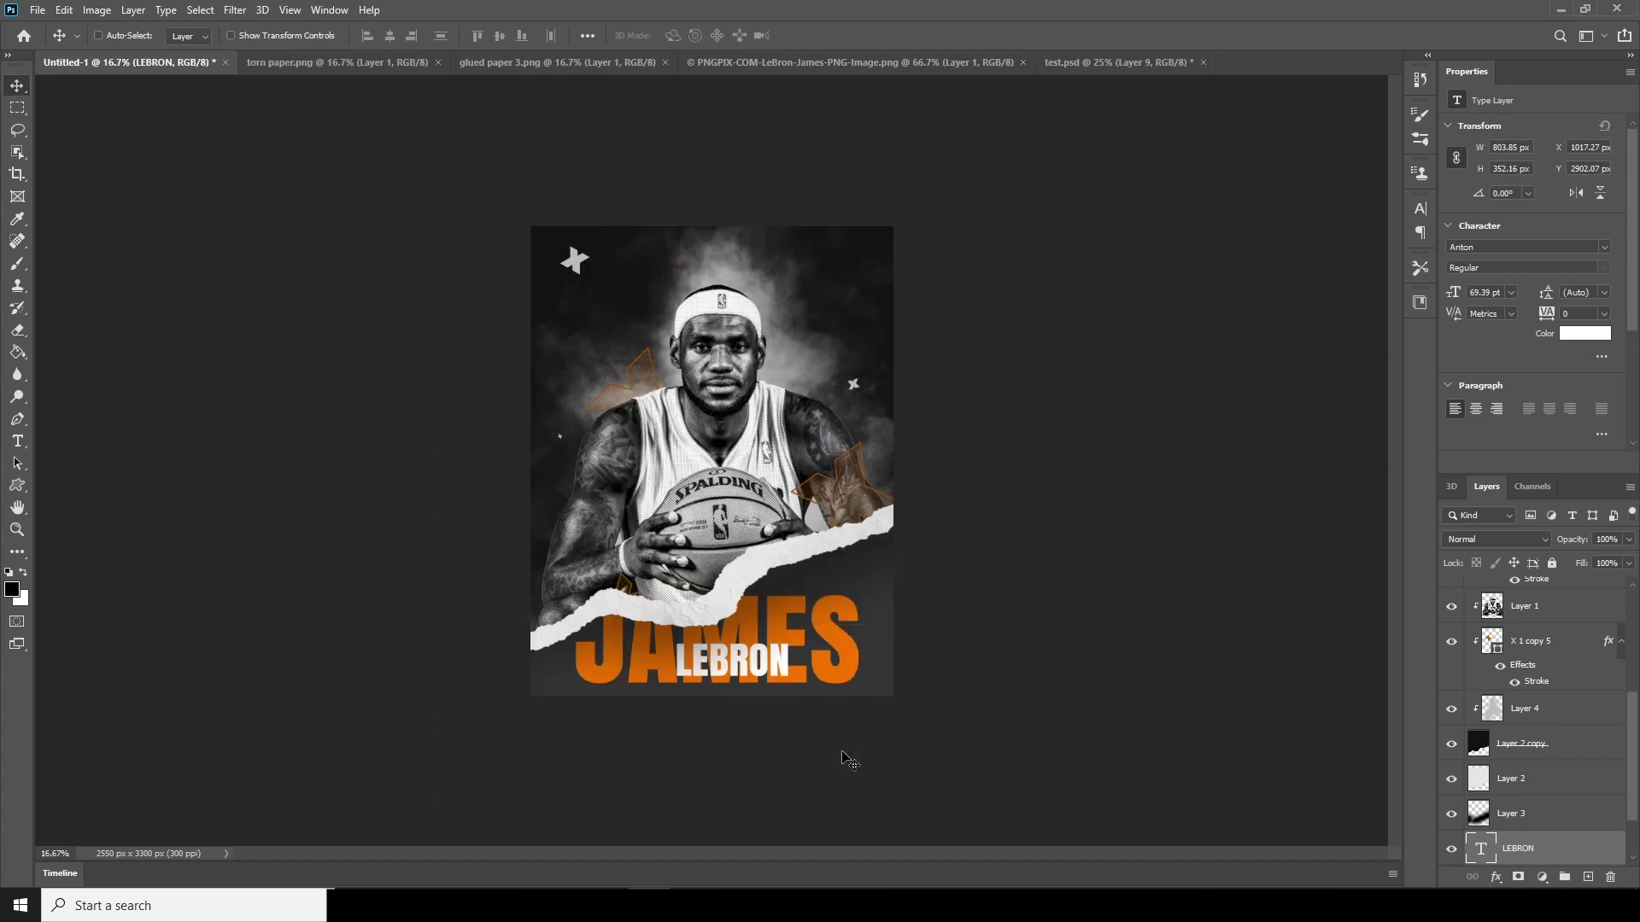
key(ctrl+plus)
key(ctrl+minus)
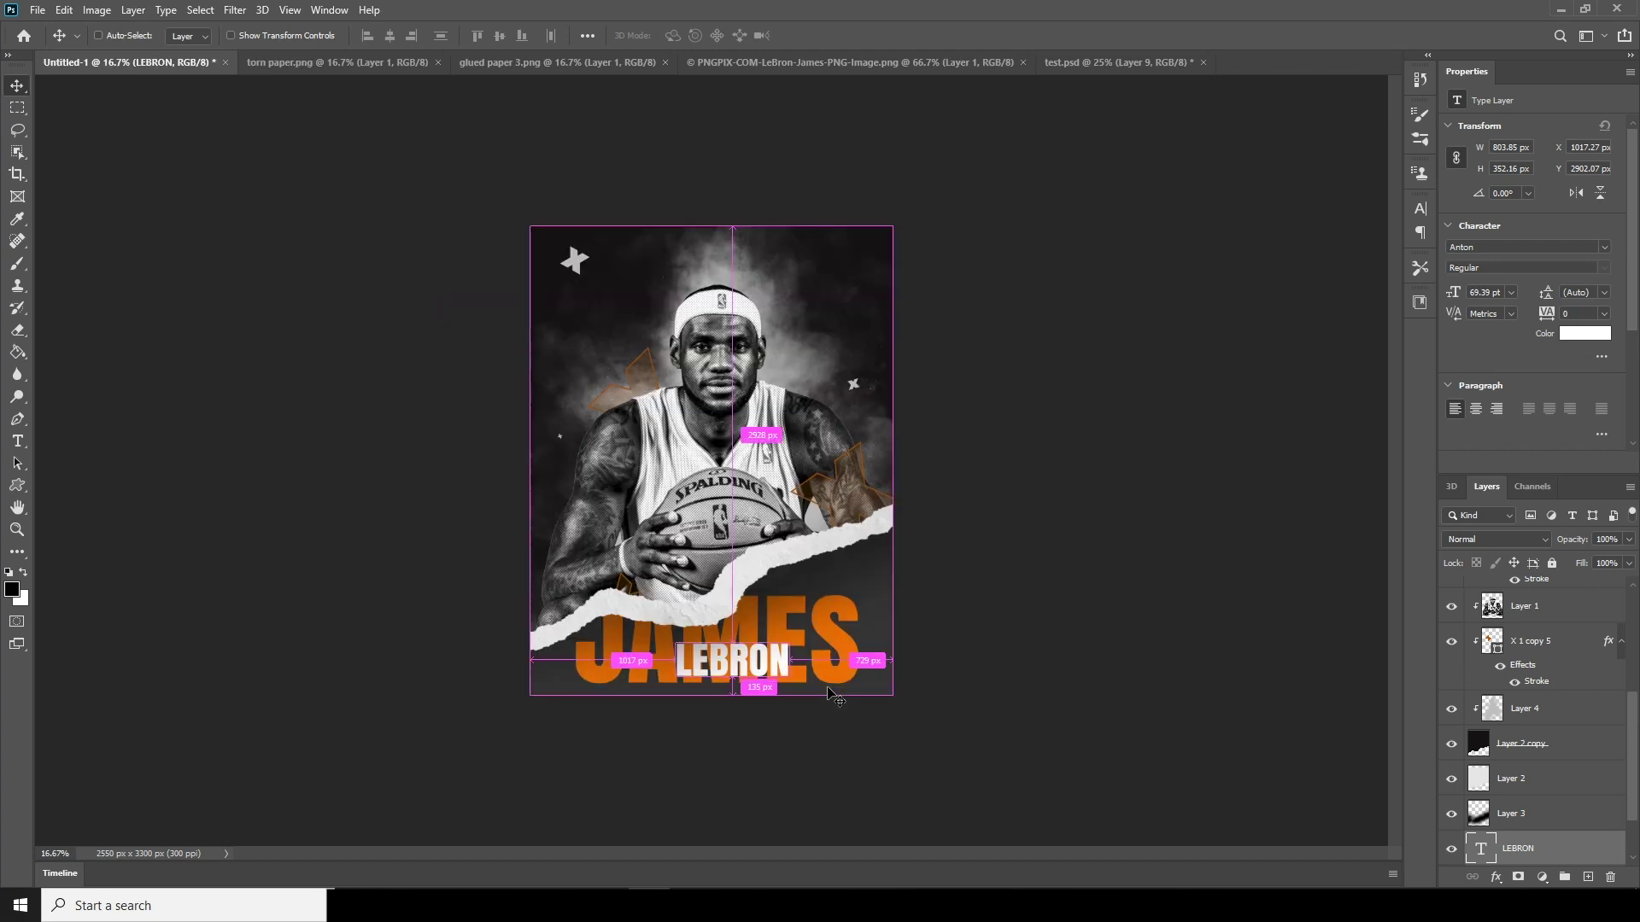
key(ctrl+plus)
key(ctrl+minus)
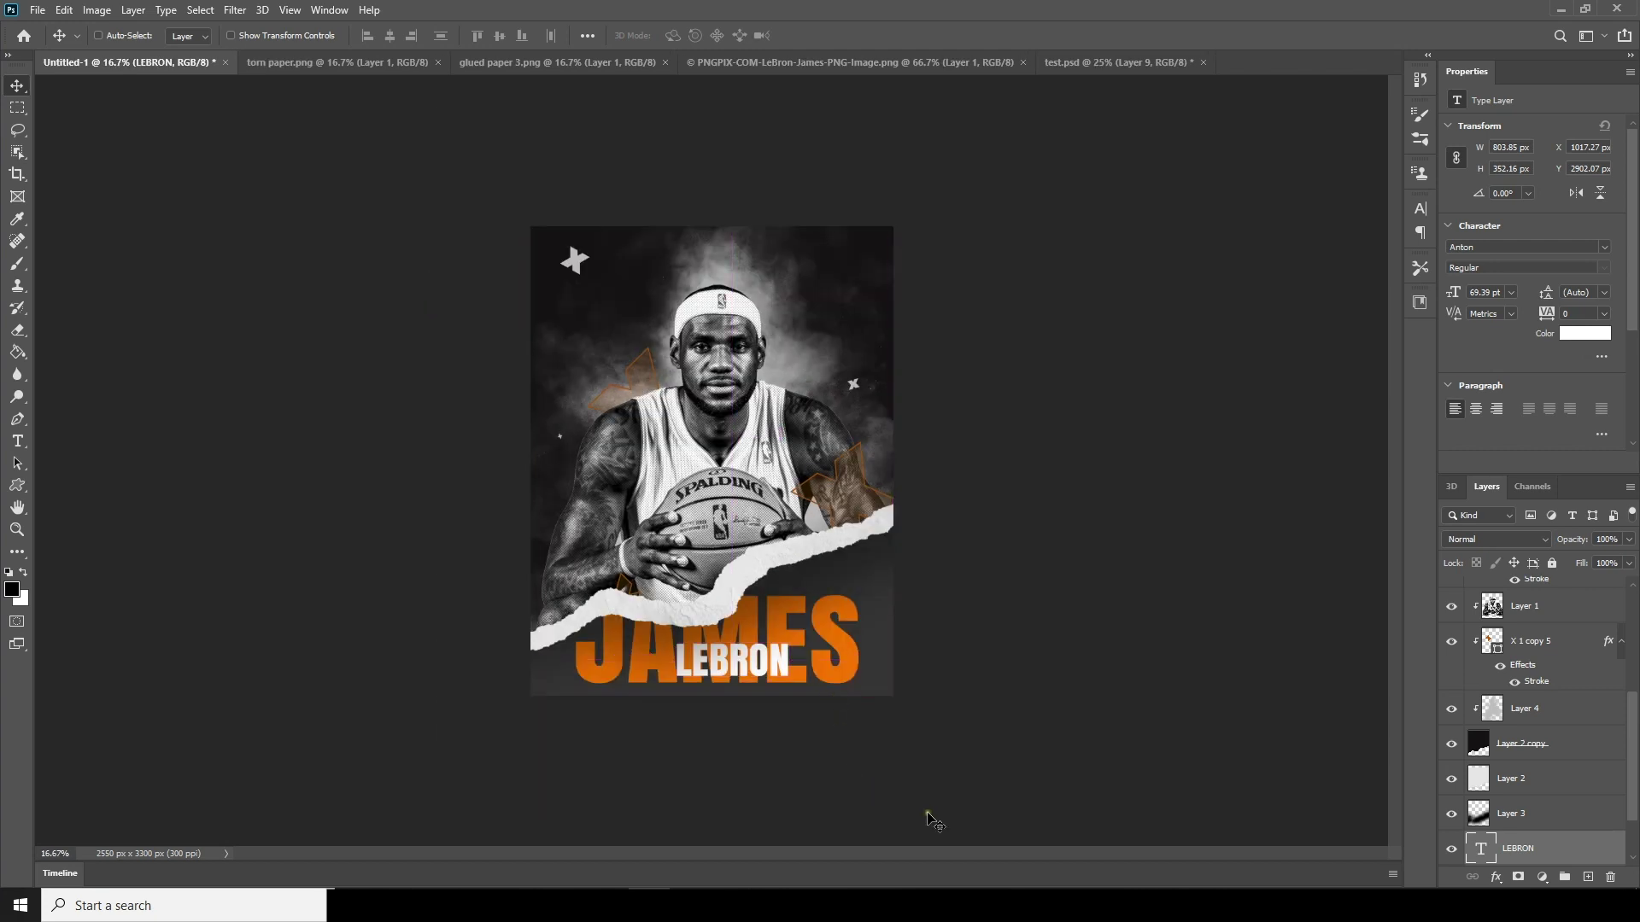
Bring the glued paper 3.png texture into the poster document and move its layer to the top of the stack.
click(327, 65)
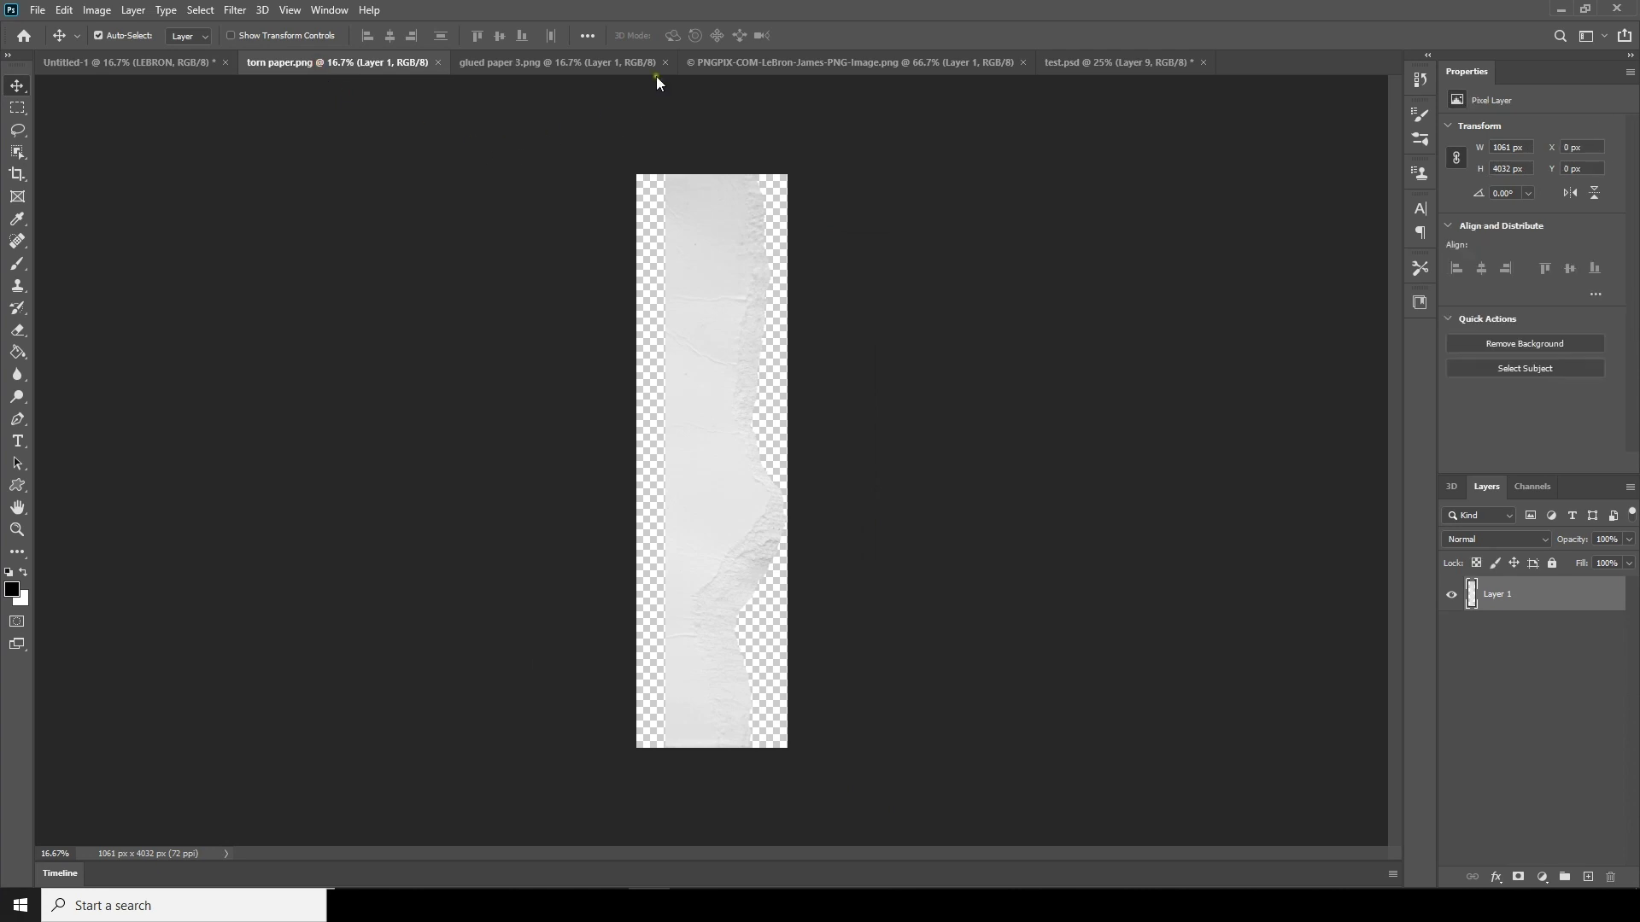
click(658, 66)
drag(768, 92, 764, 485)
drag(1480, 865, 1535, 598)
Position the glued paper texture to cover the whole poster and set its blend mode to Multiply.
right_click(748, 432)
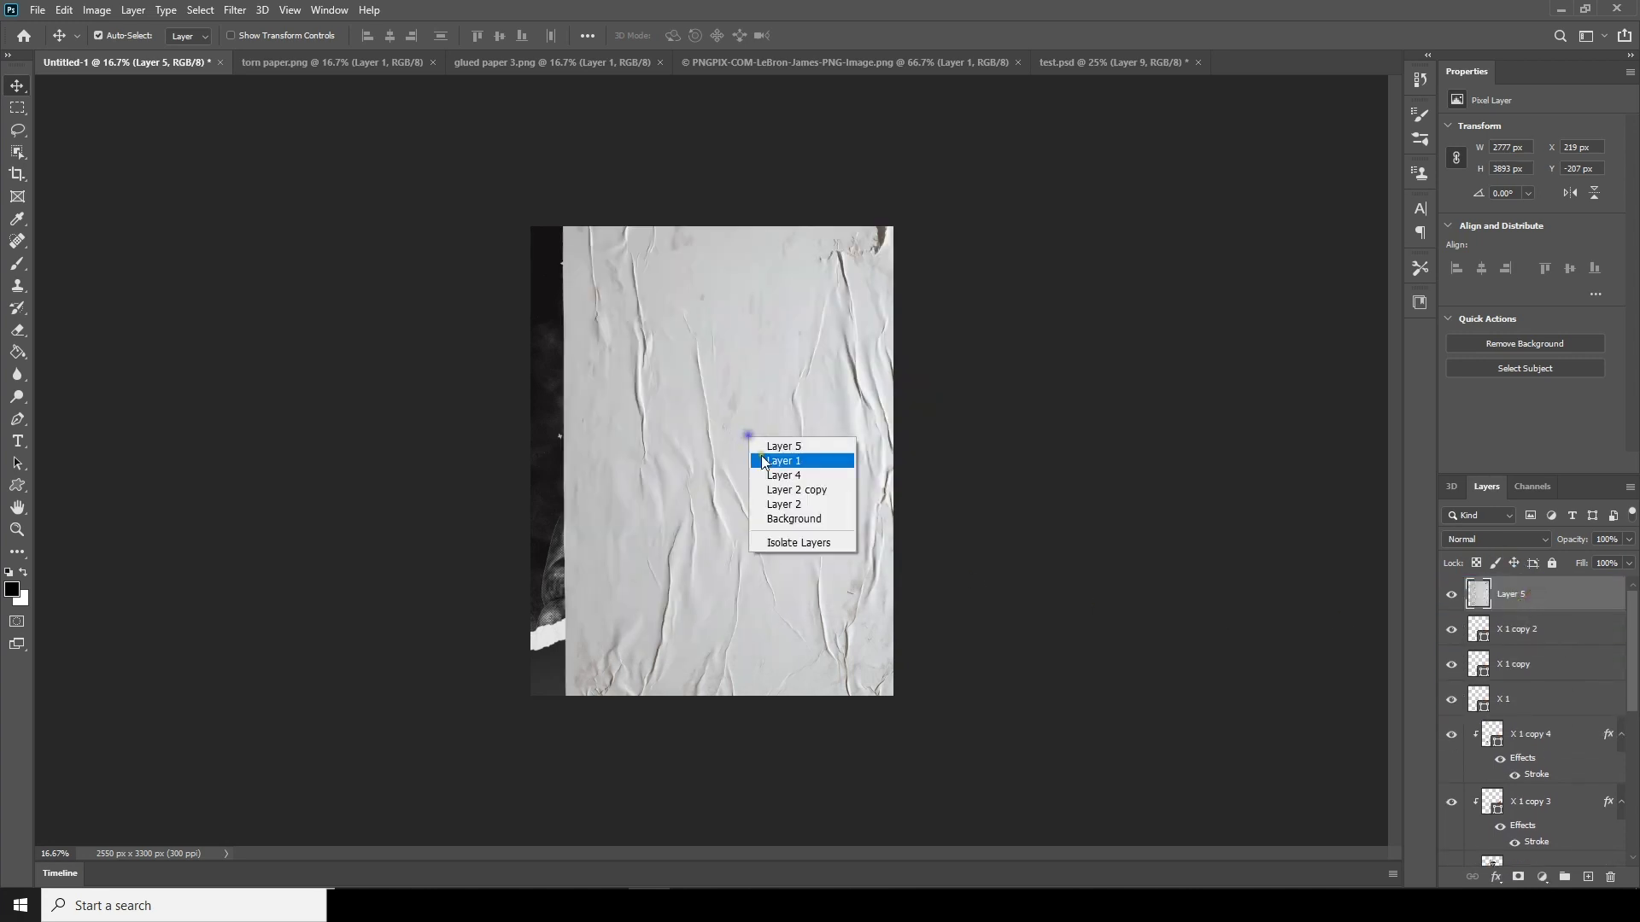
click(761, 454)
right_click(767, 444)
click(772, 455)
drag(772, 455, 735, 454)
click(1474, 545)
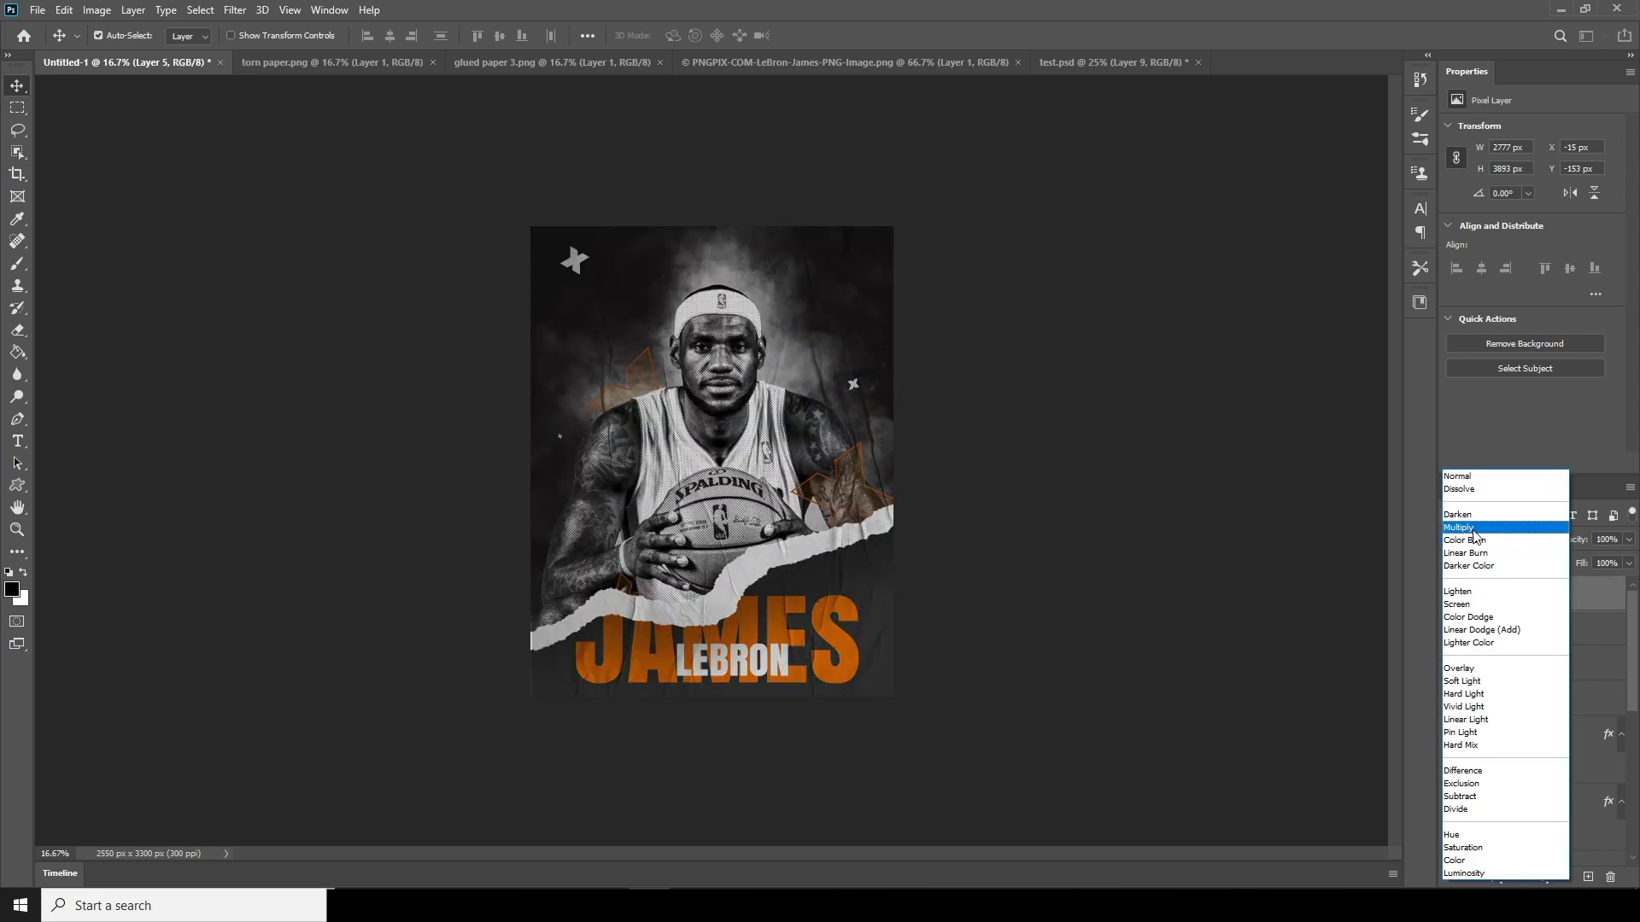
click(1474, 529)
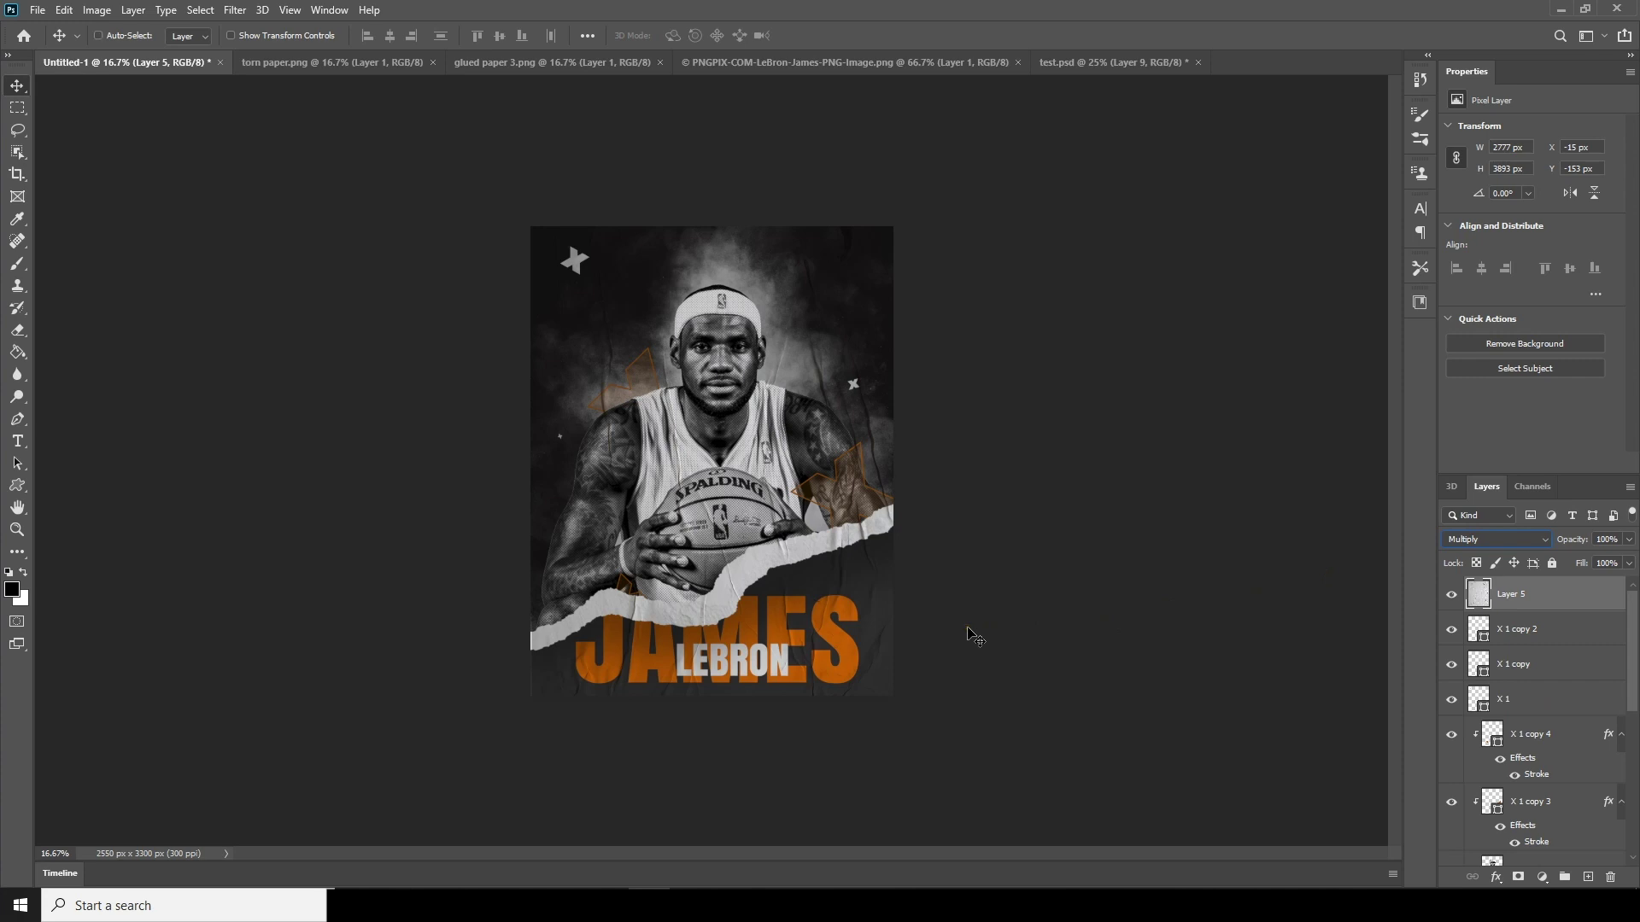
key(ctrl+plus)
key(ctrl+minus)
key(ctrl+plus)
key(ctrl+minus)
key(ctrl+plus)
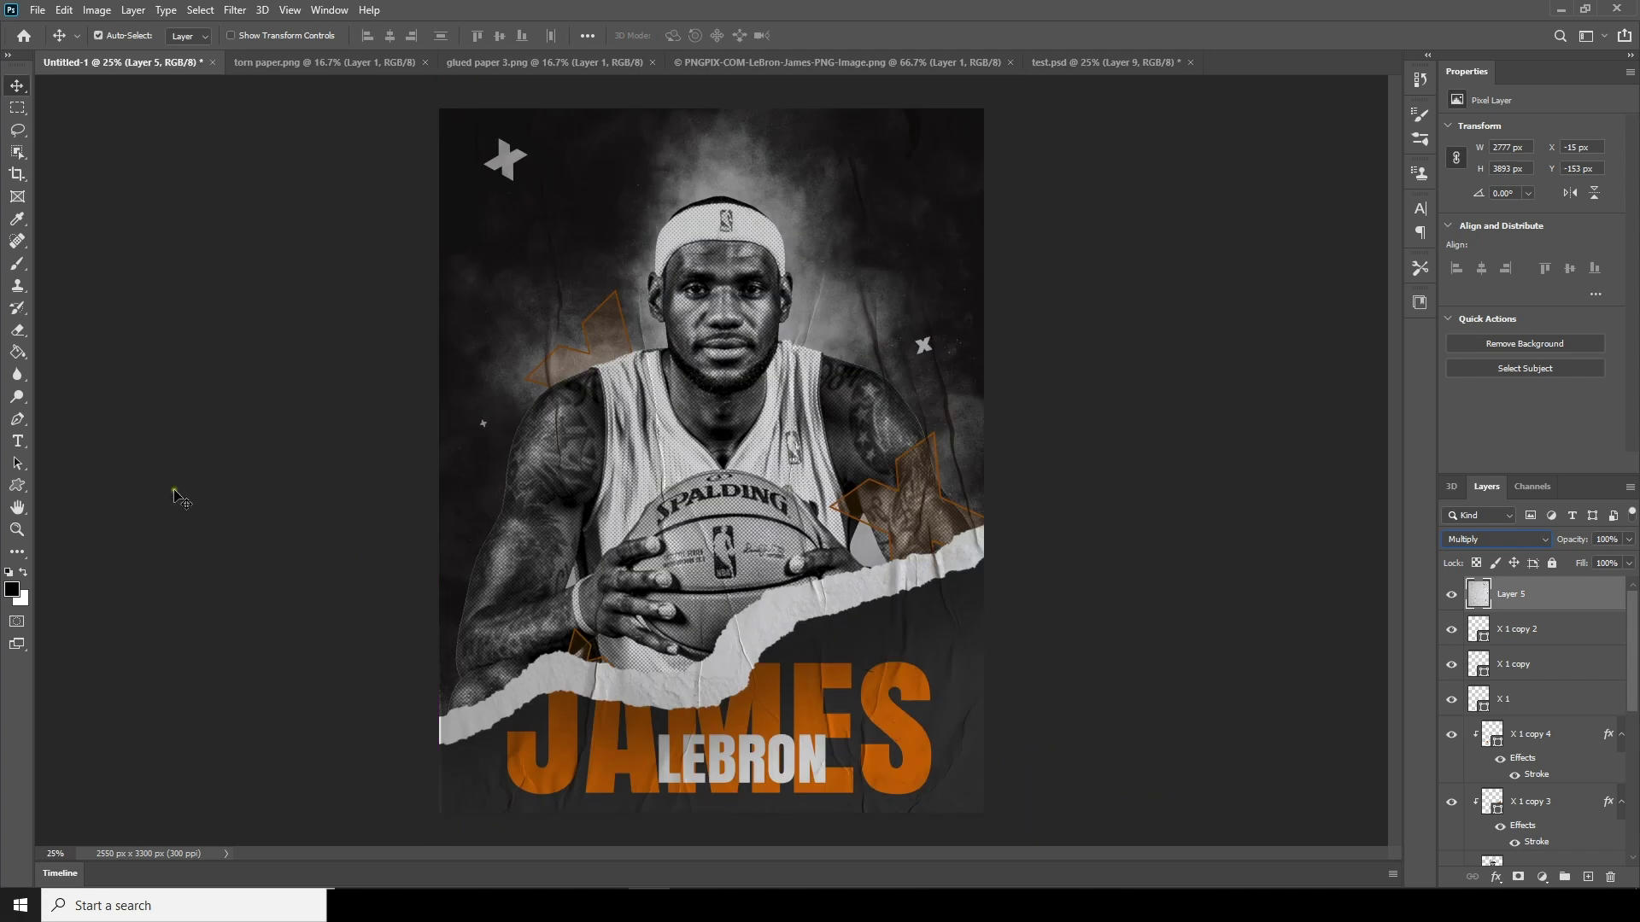
Add a white 12 pt Anton text line across the player's face, repeating the word "lakers".
click(19, 442)
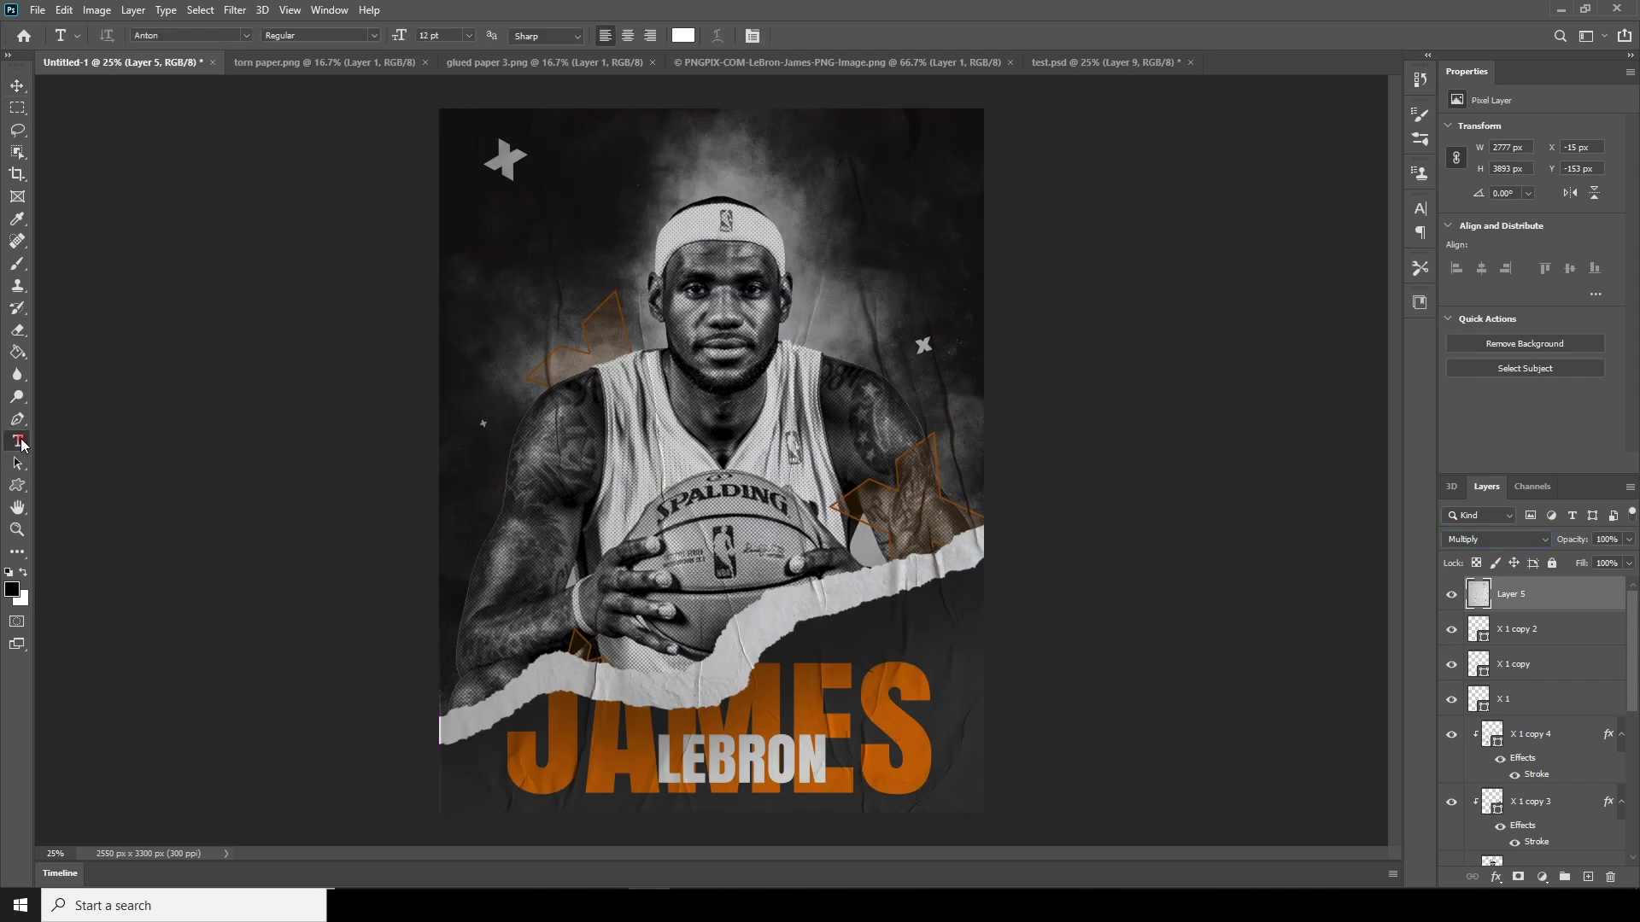
click(535, 341)
text(Jake)
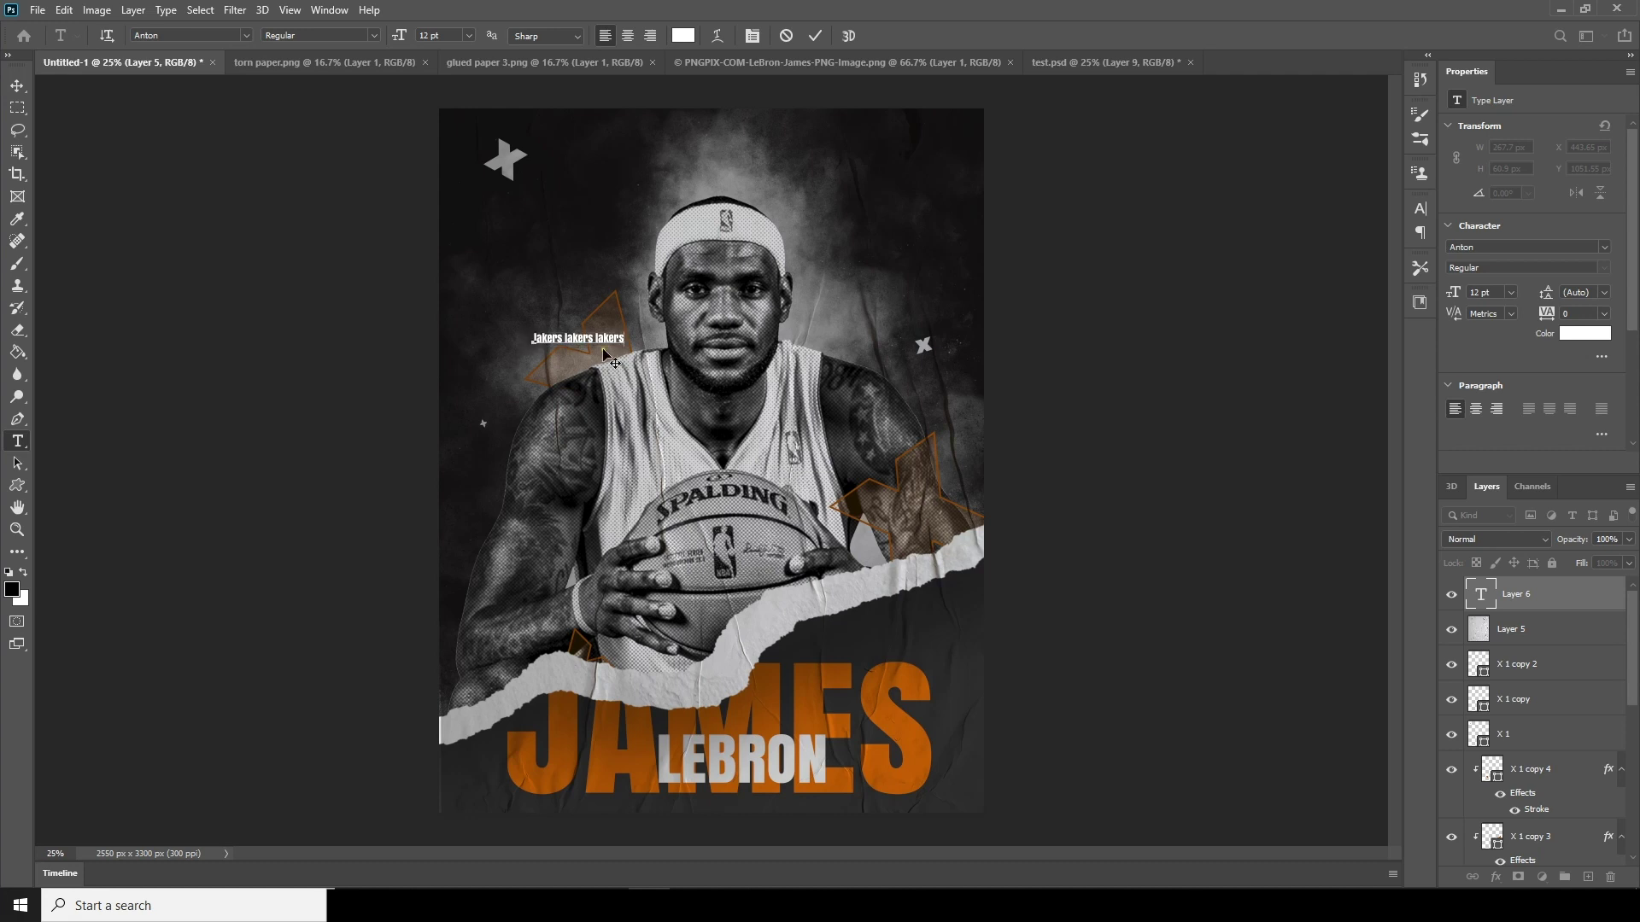
key(ctrl+v)
key(ctrl+v)
key(ctrl+v)
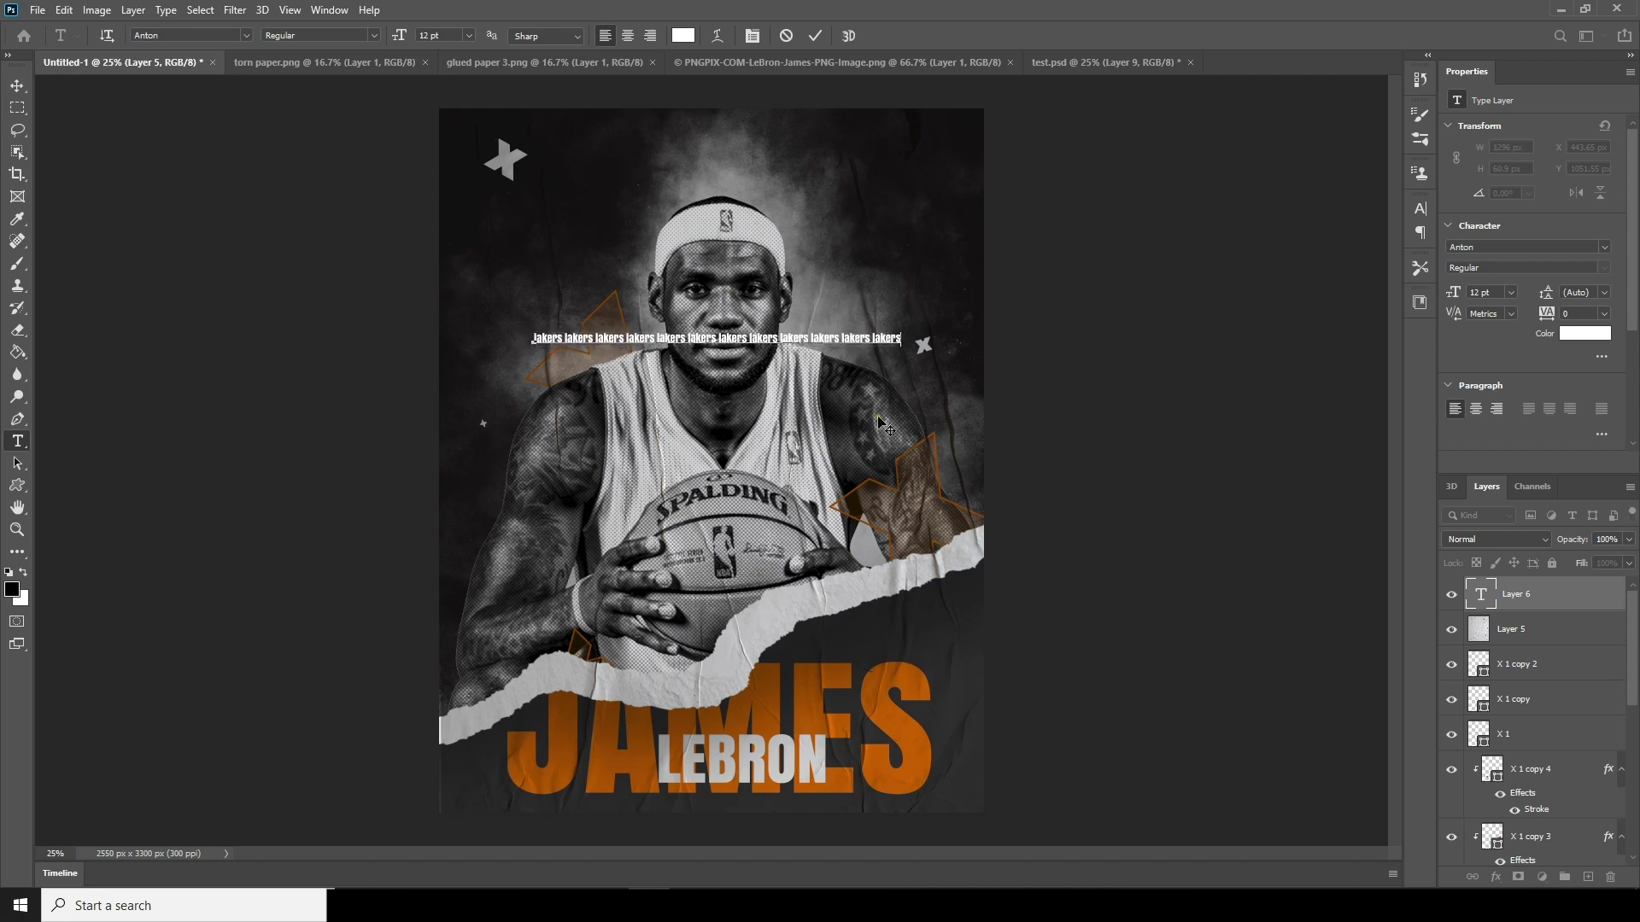
Copy the repeated "lakers" line onto a second line of the same text and commit it.
key(ctrl+a)
key(ctrl+c)
key(End)
key(Return)
key(ctrl+v)
key(ctrl+Return)
Move the two-line lakers text down toward the poster's left edge and place its layer directly beneath the player's layer.
key(v)
drag(739, 358, 664, 481)
drag(1533, 594, 1538, 741)
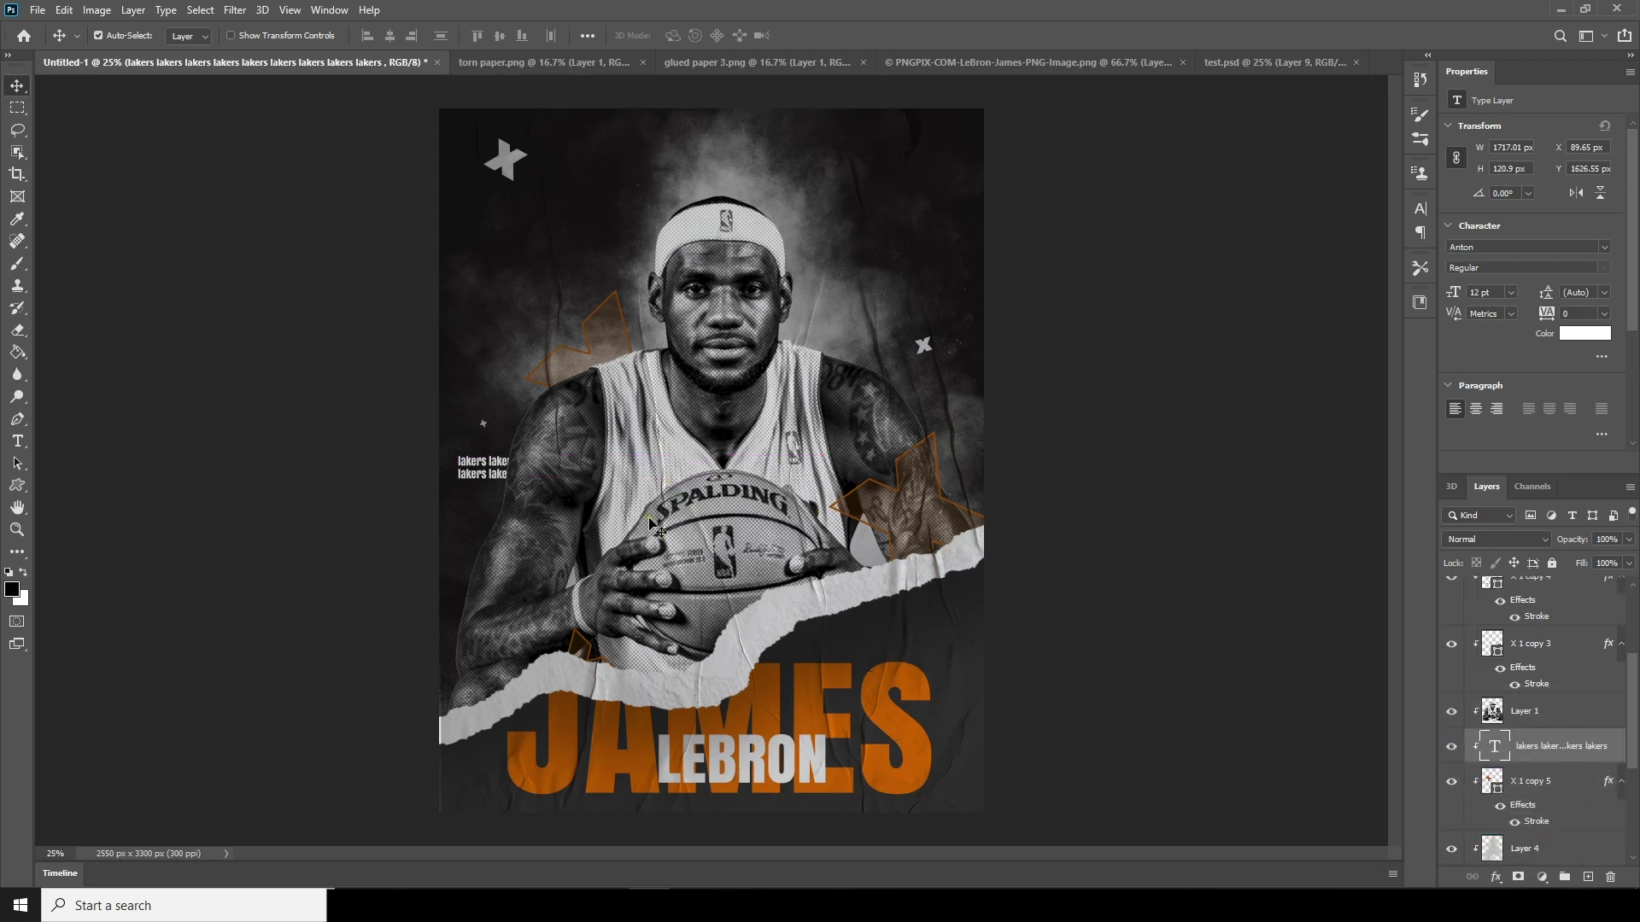
Reposition the two-line lakers text at the poster's left edge so it runs behind the player's shoulder and neck.
right_click(495, 482)
click(512, 486)
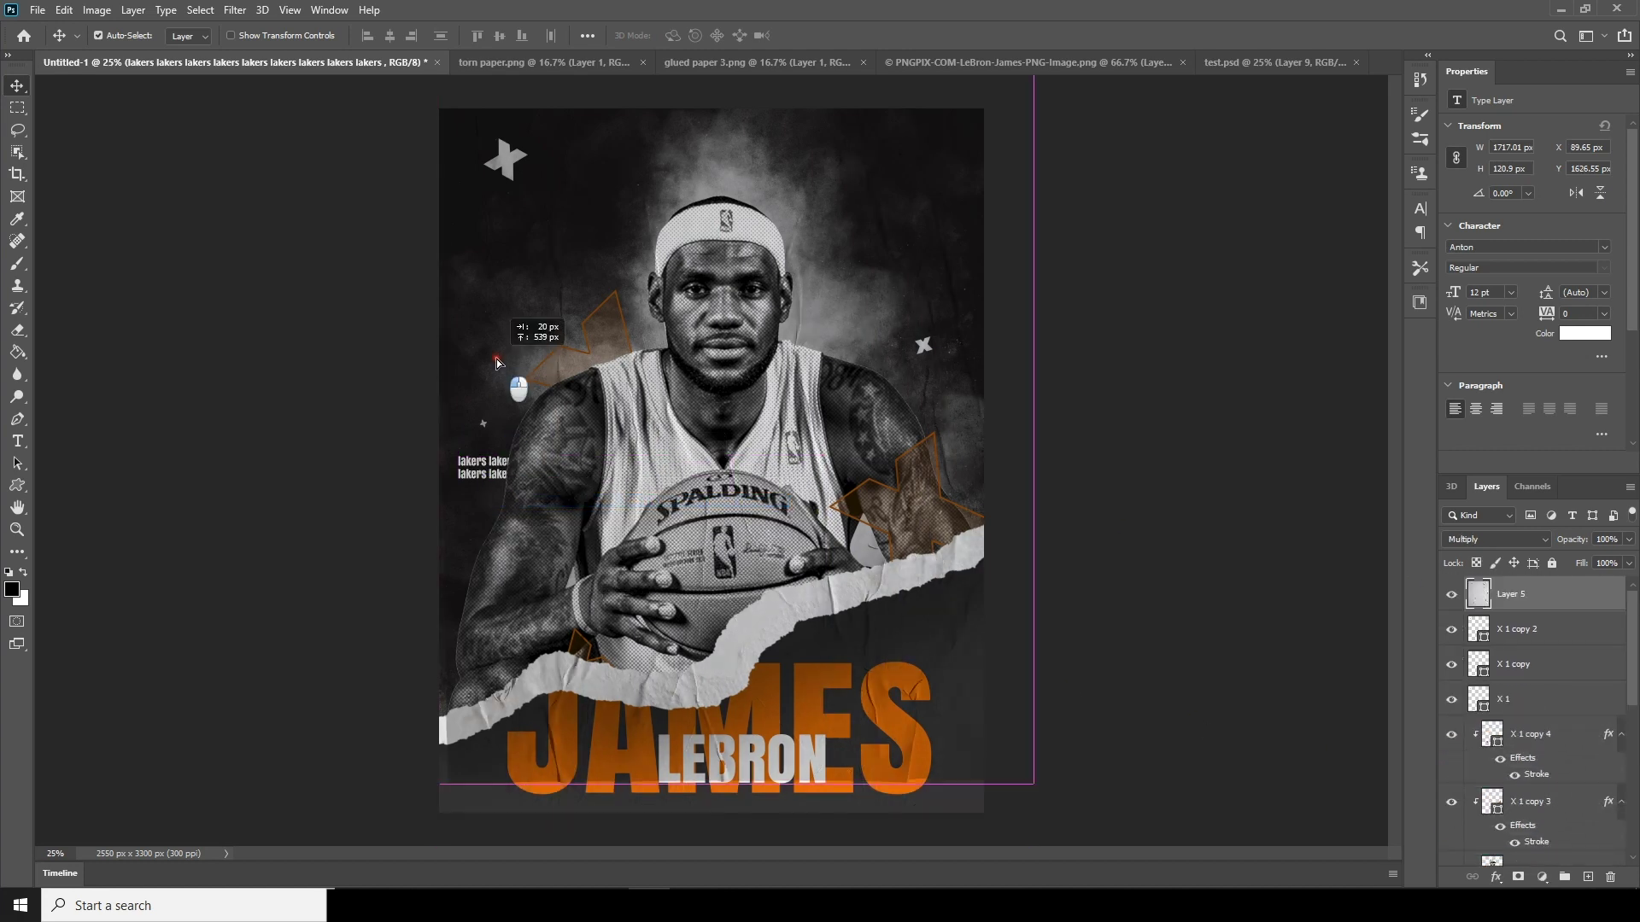
right_click(488, 475)
click(510, 503)
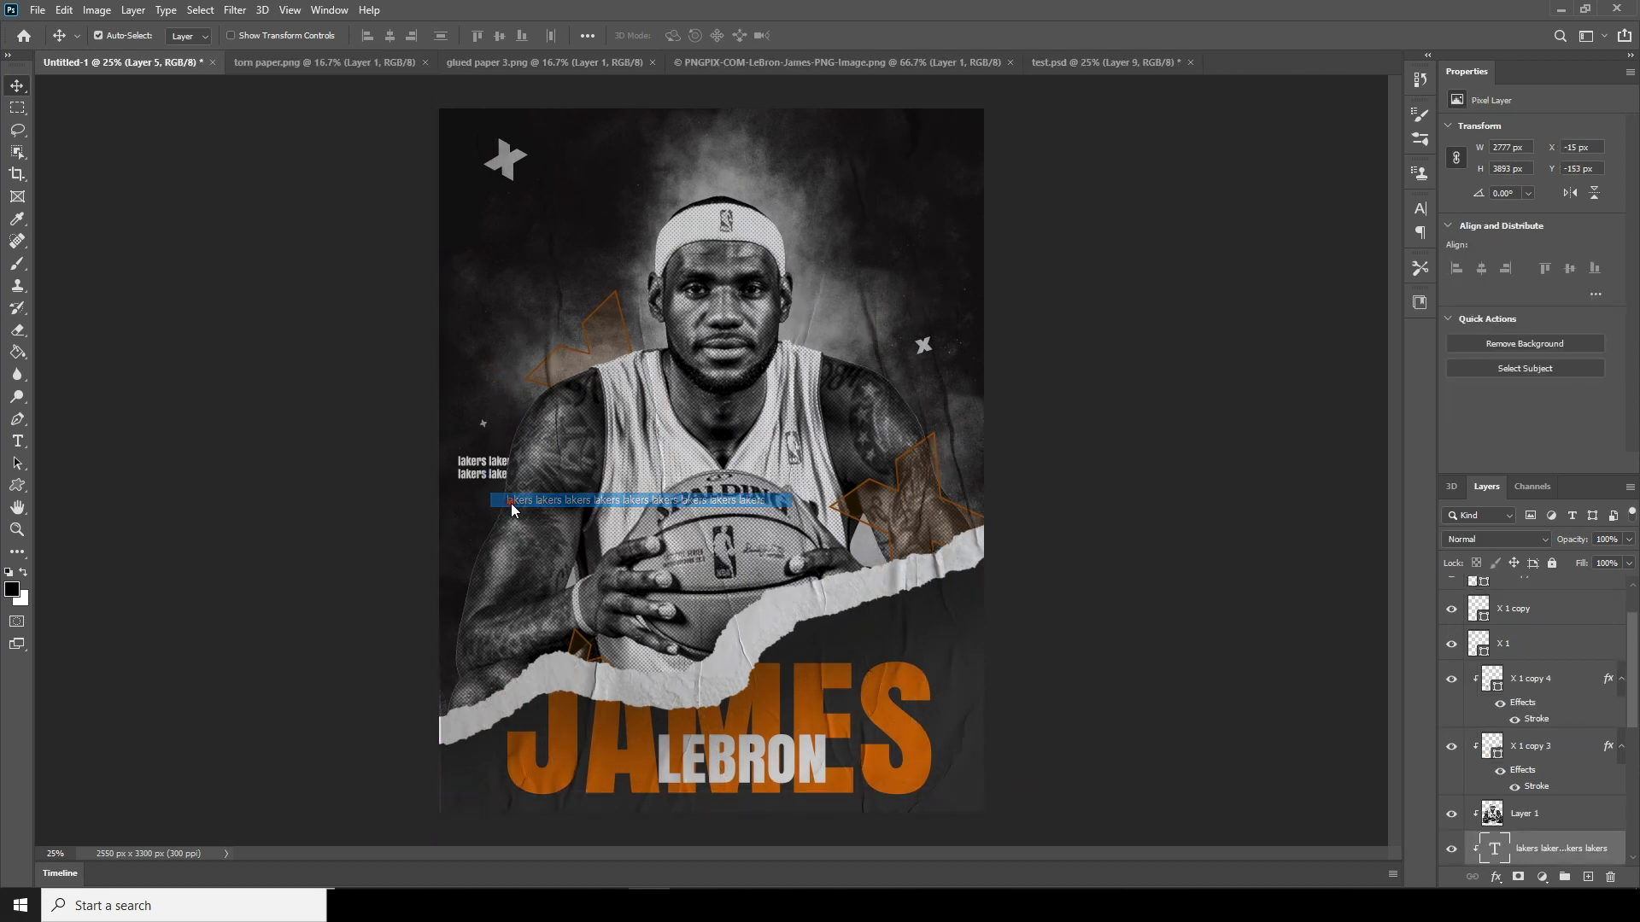
key(ctrl+t)
drag(616, 469, 611, 363)
key(Return)
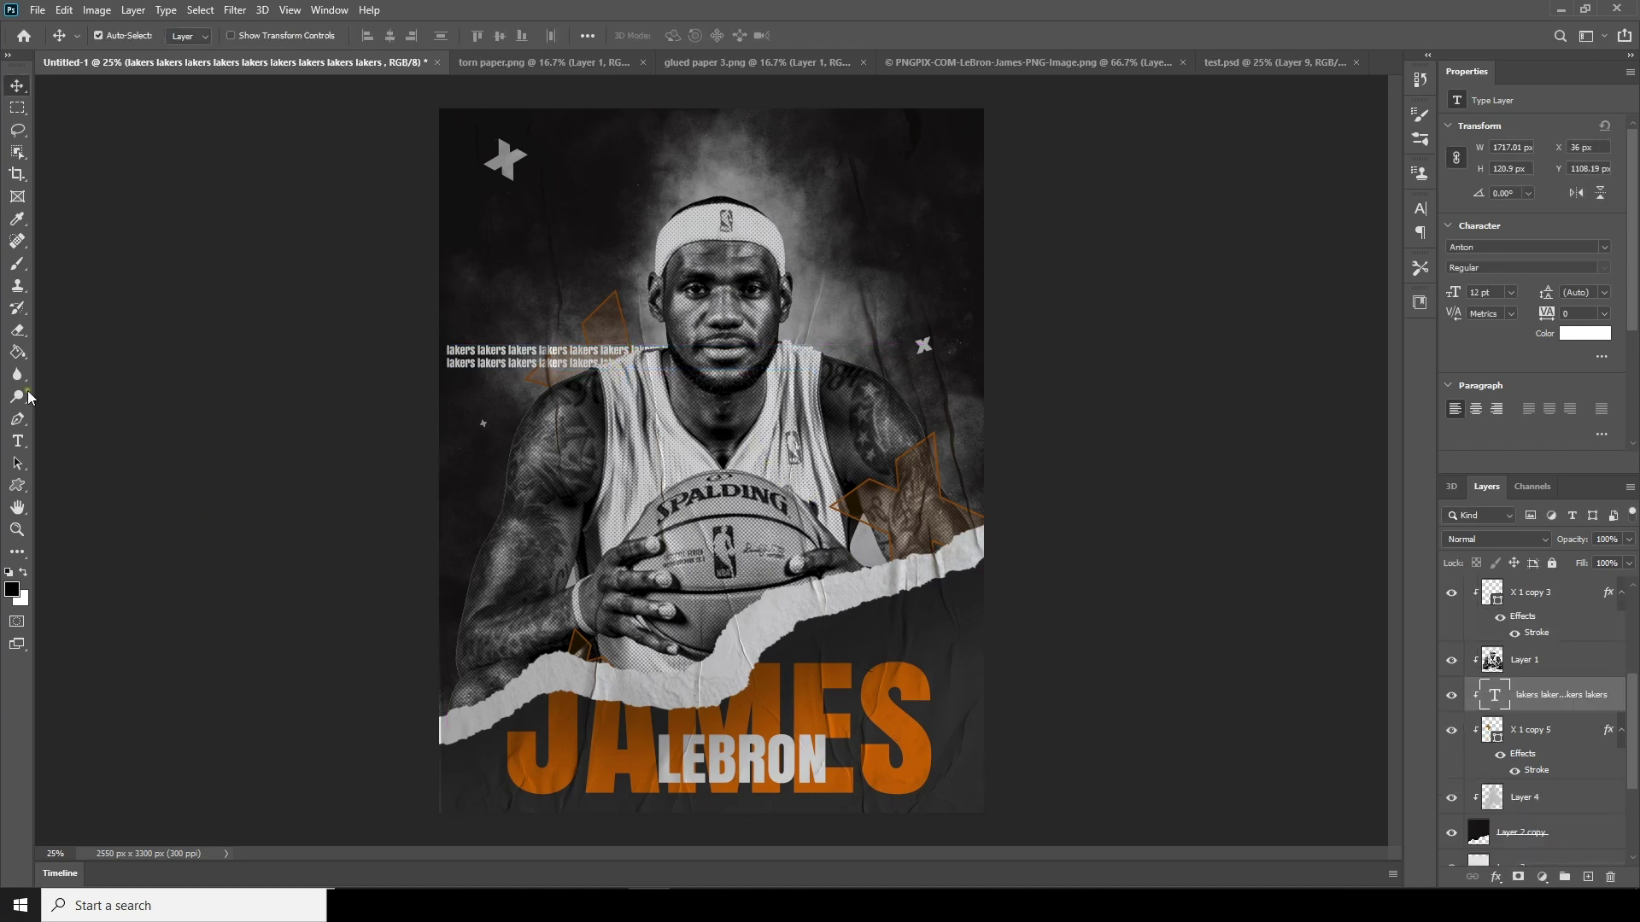
Add white 12 pt text "los angeles" on the player's arm and place its layer directly above the player's layer.
click(18, 442)
click(536, 507)
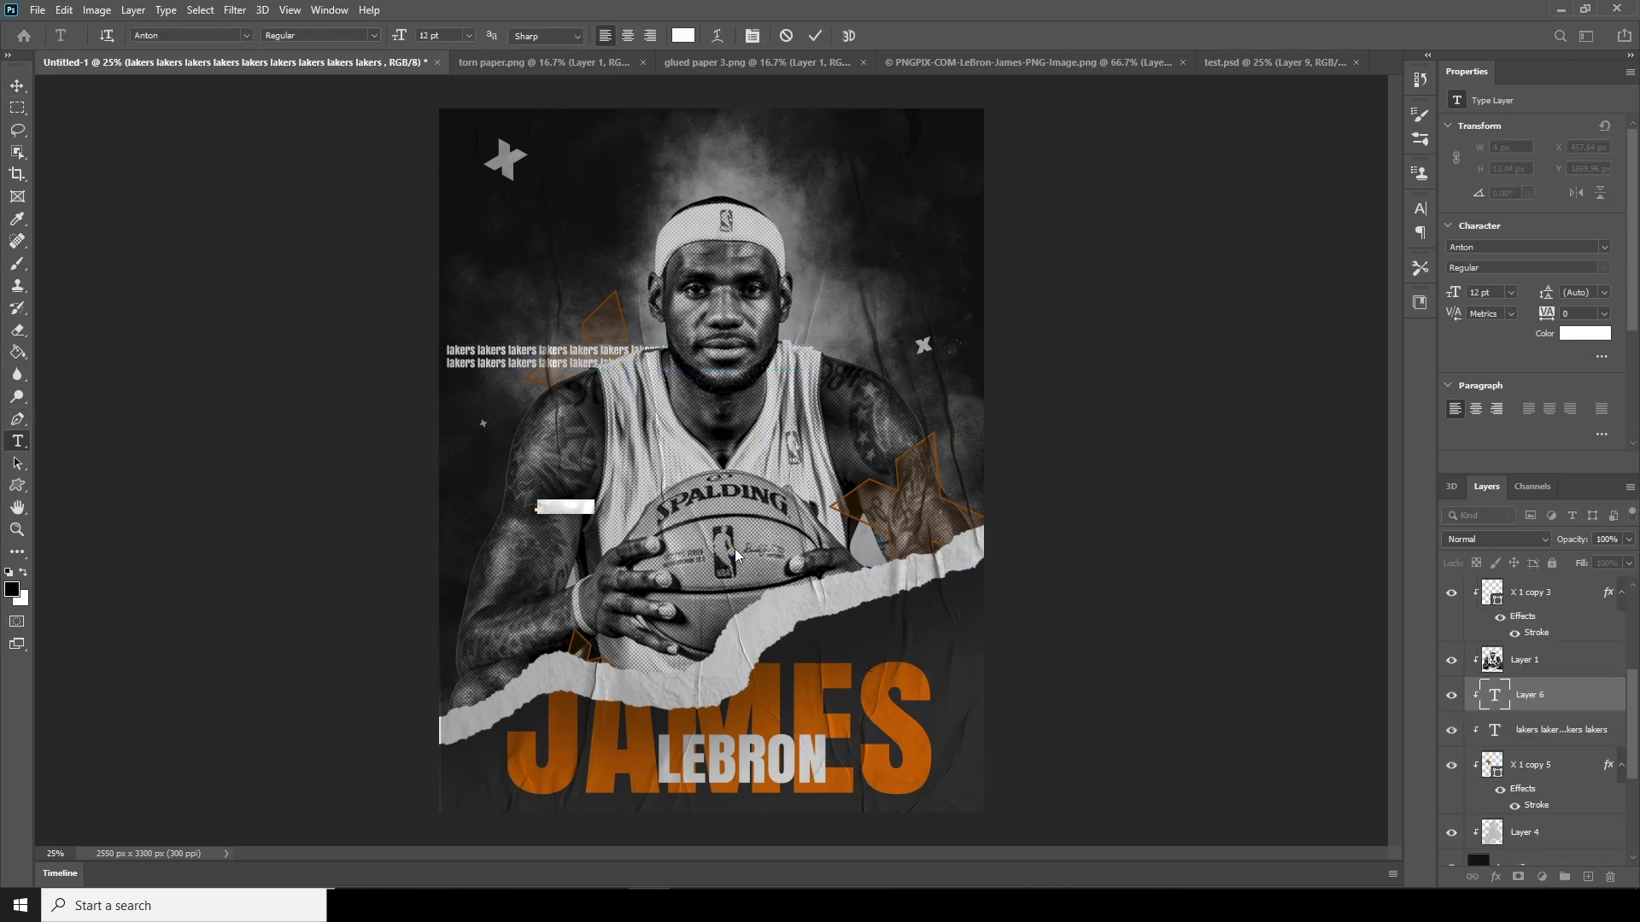
key(BackSpace)
drag(1500, 698, 1500, 649)
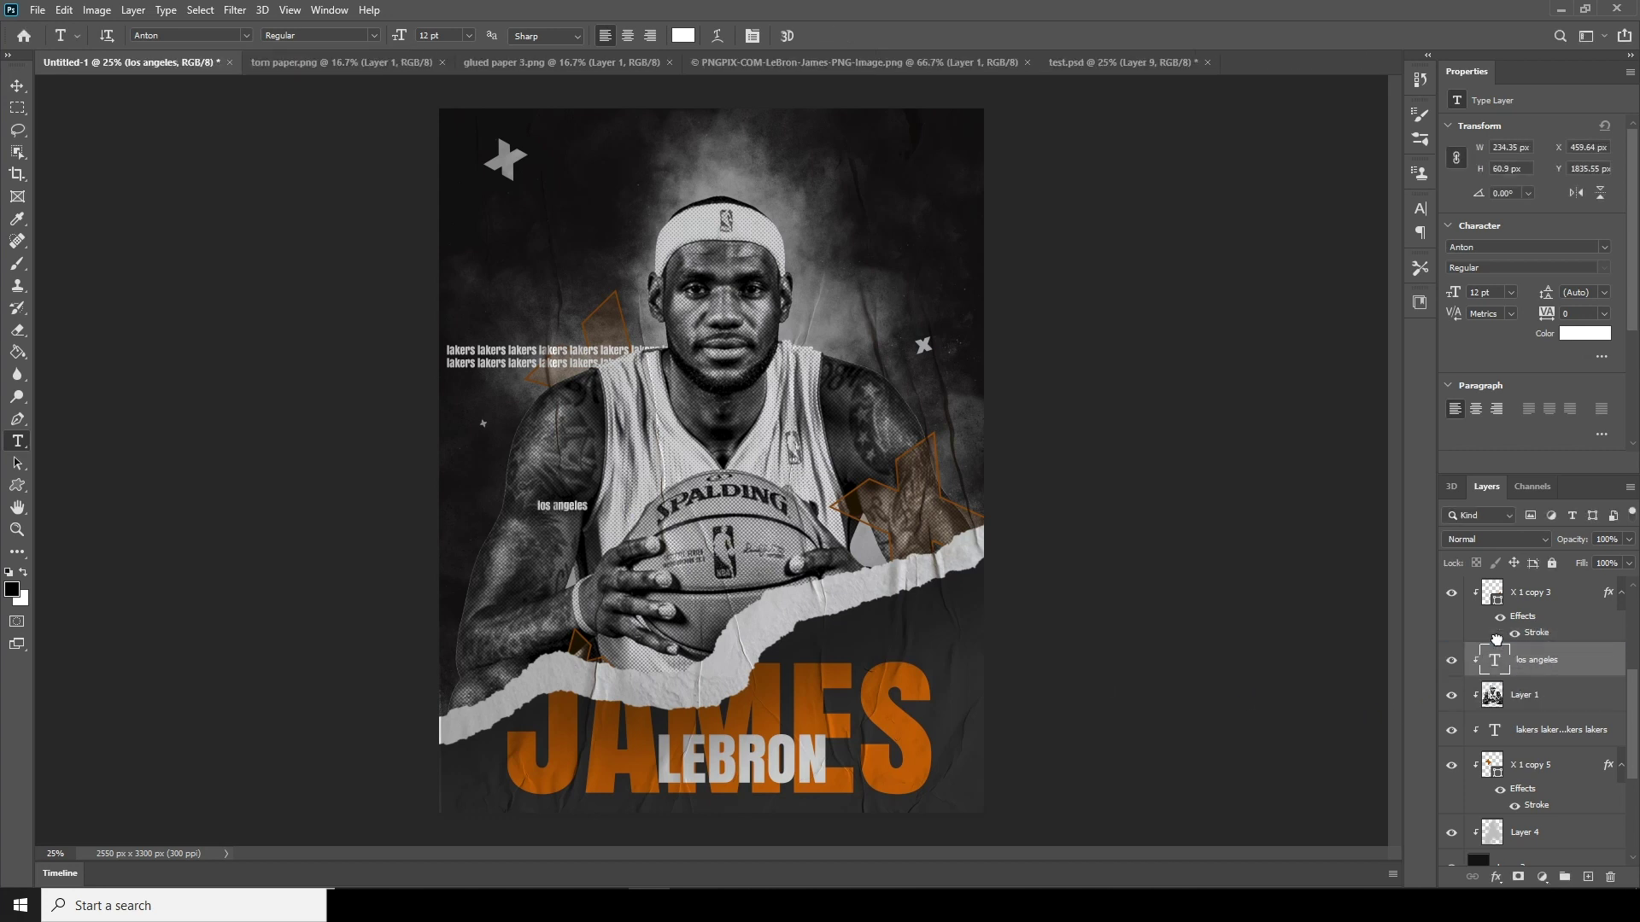
Repeat "los angeles" across the text line, copy it onto a second line, and commit the text.
key(ctrl+v)
key(ctrl+v)
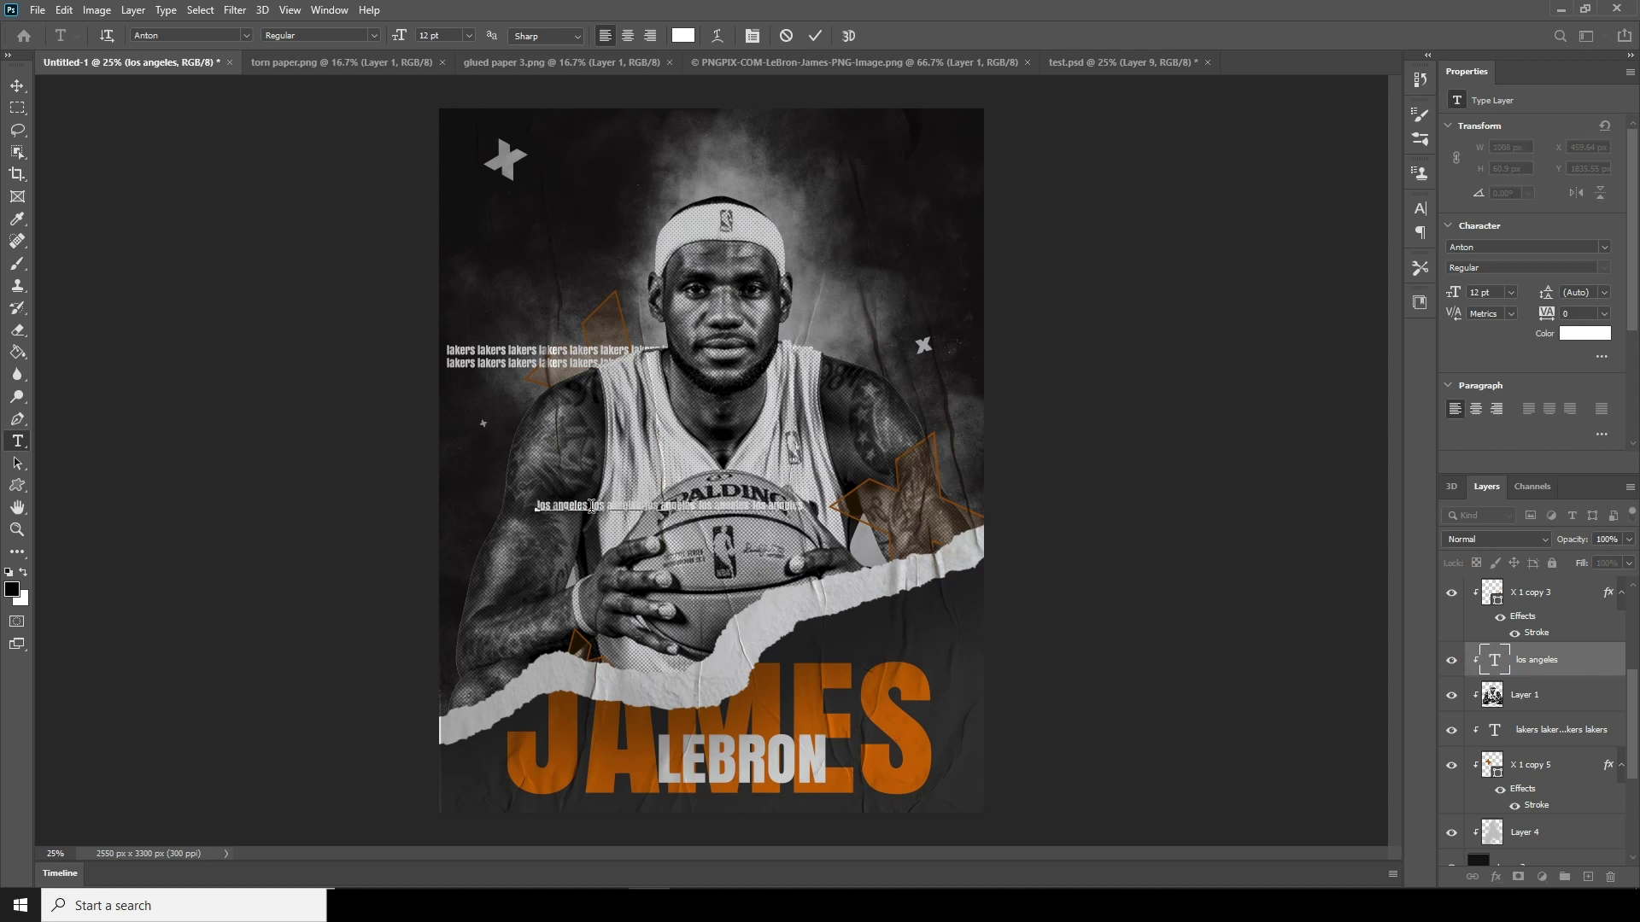
key(Return)
key(ctrl+v)
key(ctrl+Return)
key(v)
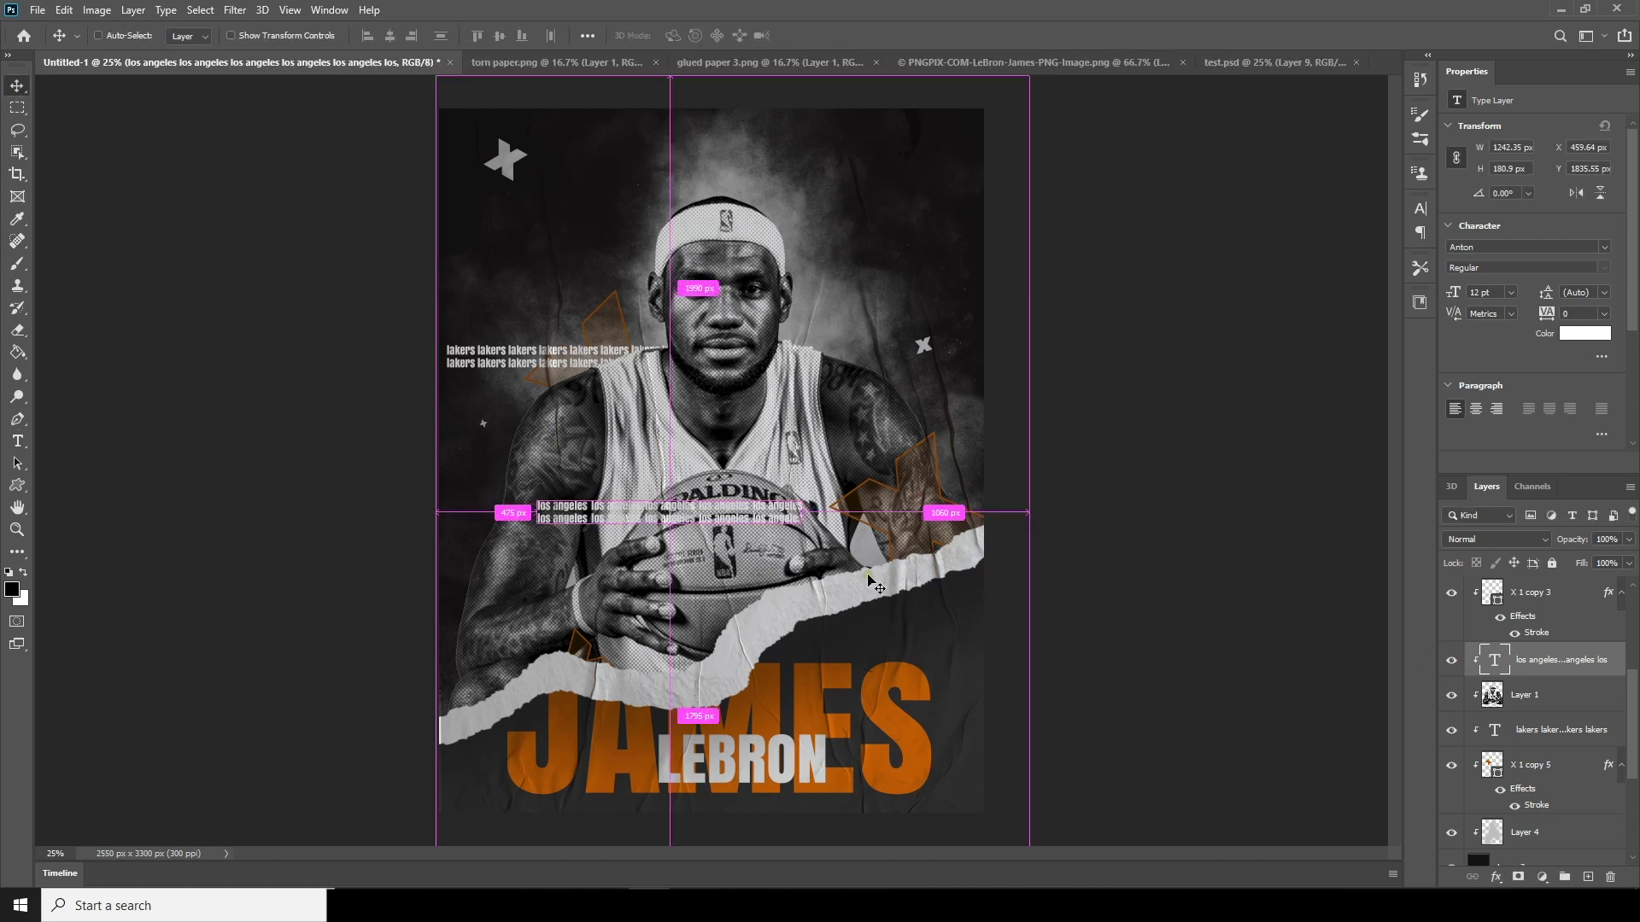
Scale the los angeles text down to about 8.25 pt above the end of JAMES and place its layer directly beneath the glued-paper texture layer.
key(ctrl+t)
drag(778, 521, 903, 649)
key(Return)
drag(1495, 663, 1503, 613)
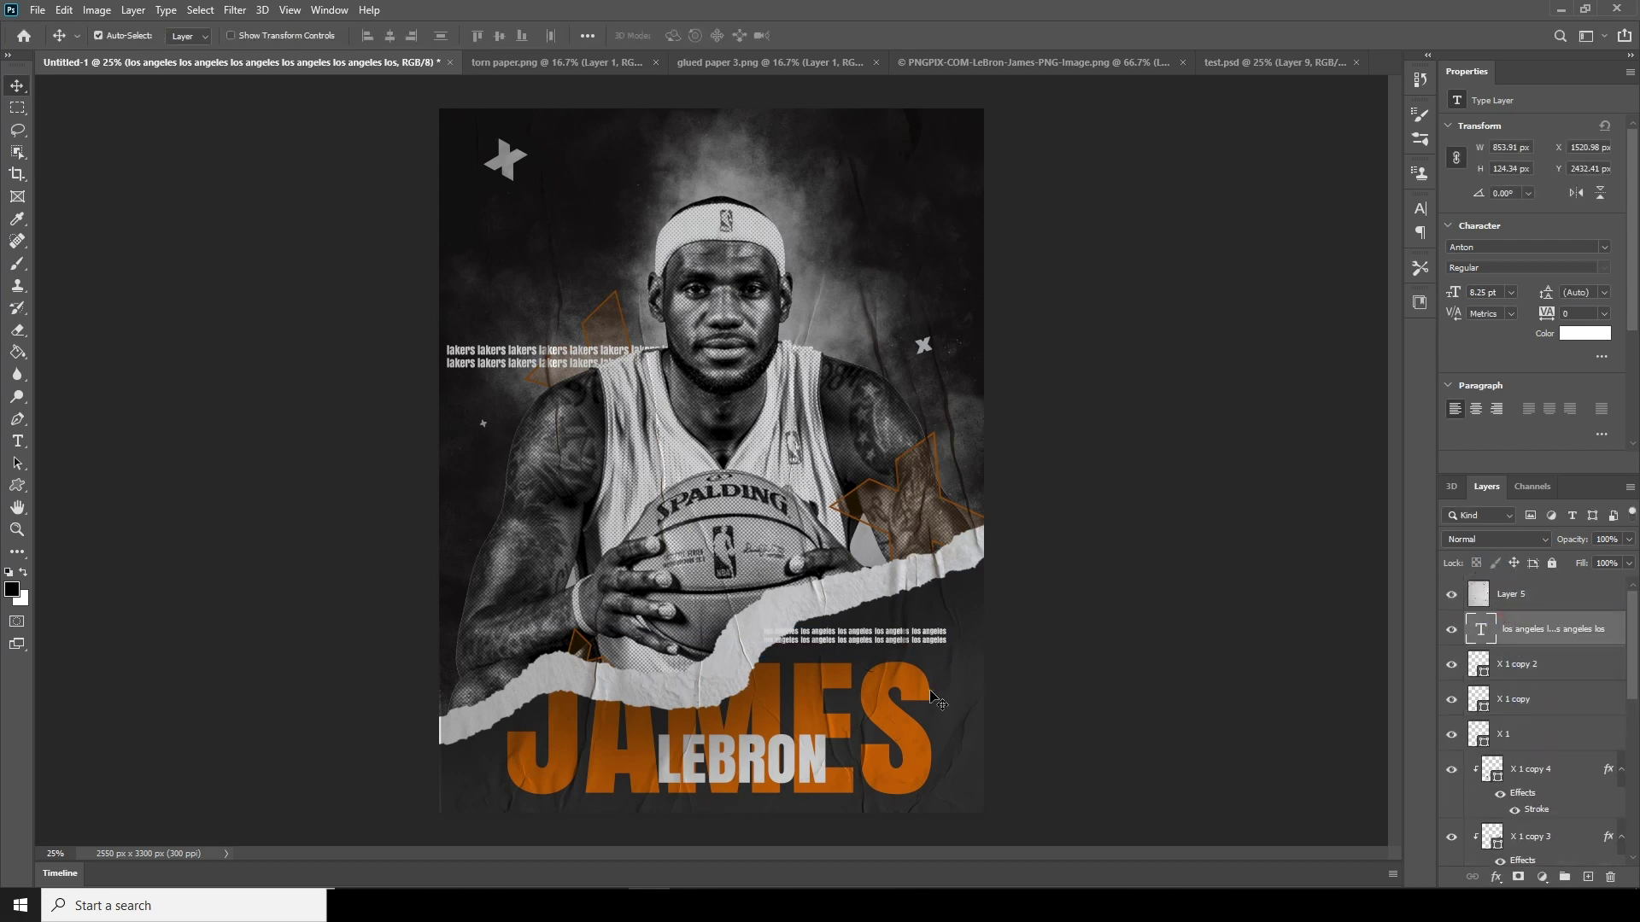
Nudge the two-line los angeles text slightly left and down so it sits just above the JAMES title.
key(ctrl+t)
mouse_move(904, 642)
mouse_down()
mouse_move(907, 659)
mouse_move(889, 657)
mouse_up()
key(Return)
key(ctrl+minus)
key(ctrl+minus)
key(ctrl+minus)
key(ctrl+plus)
key(ctrl+plus)
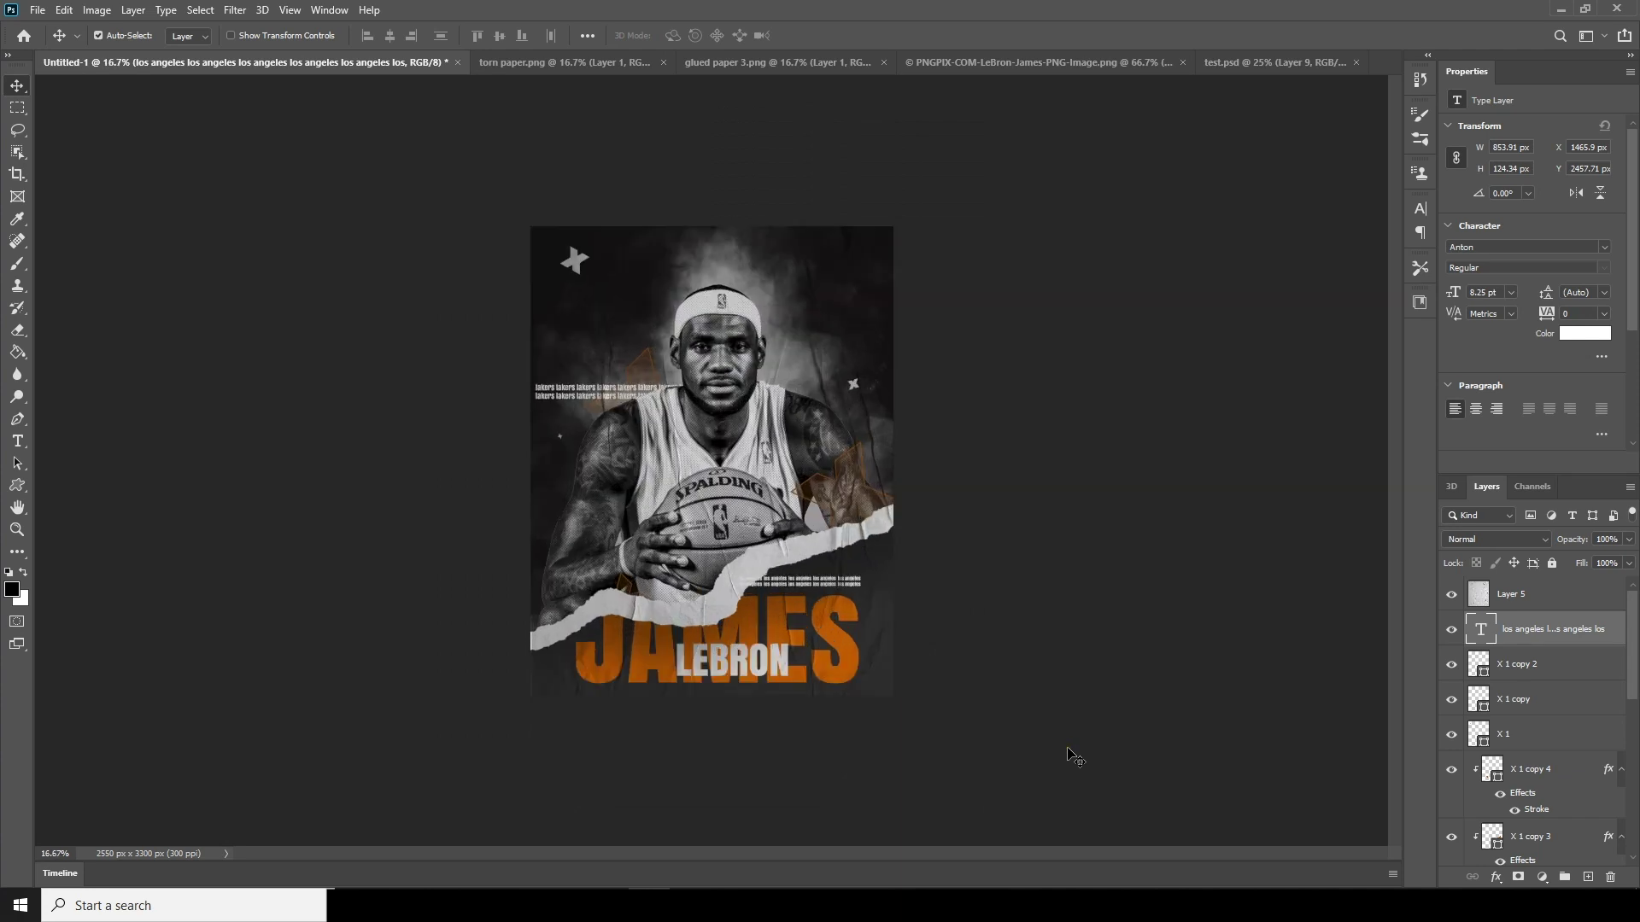
key(ctrl+plus)
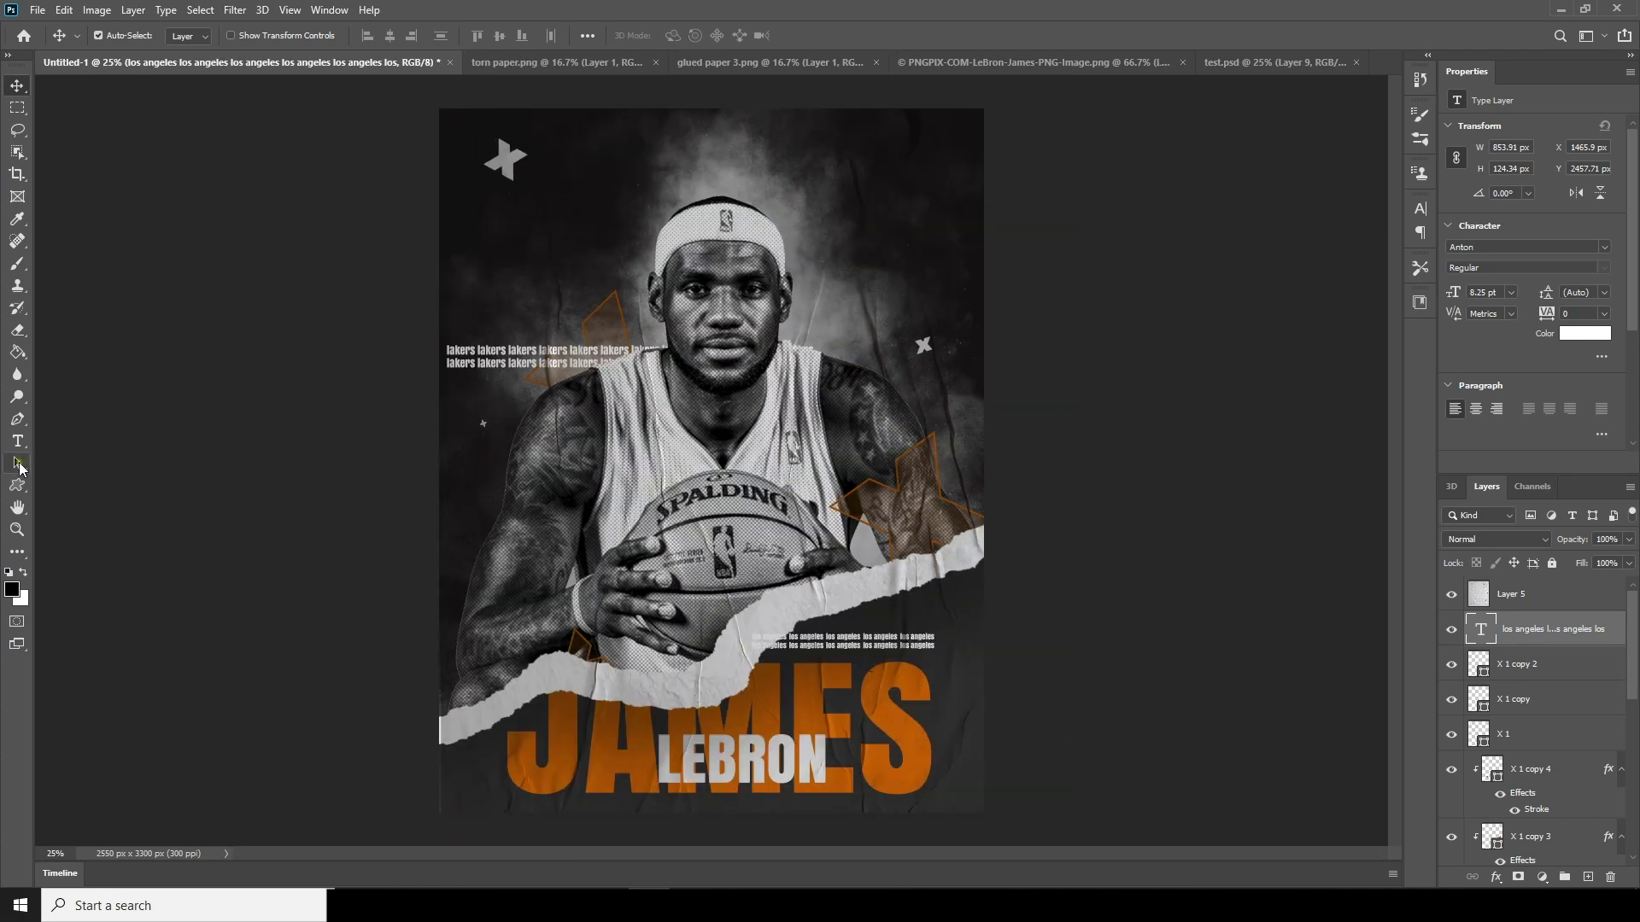
Draw five thin vertical lines of varying lengths down both sides of the poster with the Line tool.
drag(17, 485, 84, 551)
drag(538, 164, 538, 722)
drag(498, 89, 501, 807)
drag(897, 81, 901, 810)
drag(846, 111, 850, 627)
drag(957, 97, 954, 211)
key(v)
click(1164, 450)
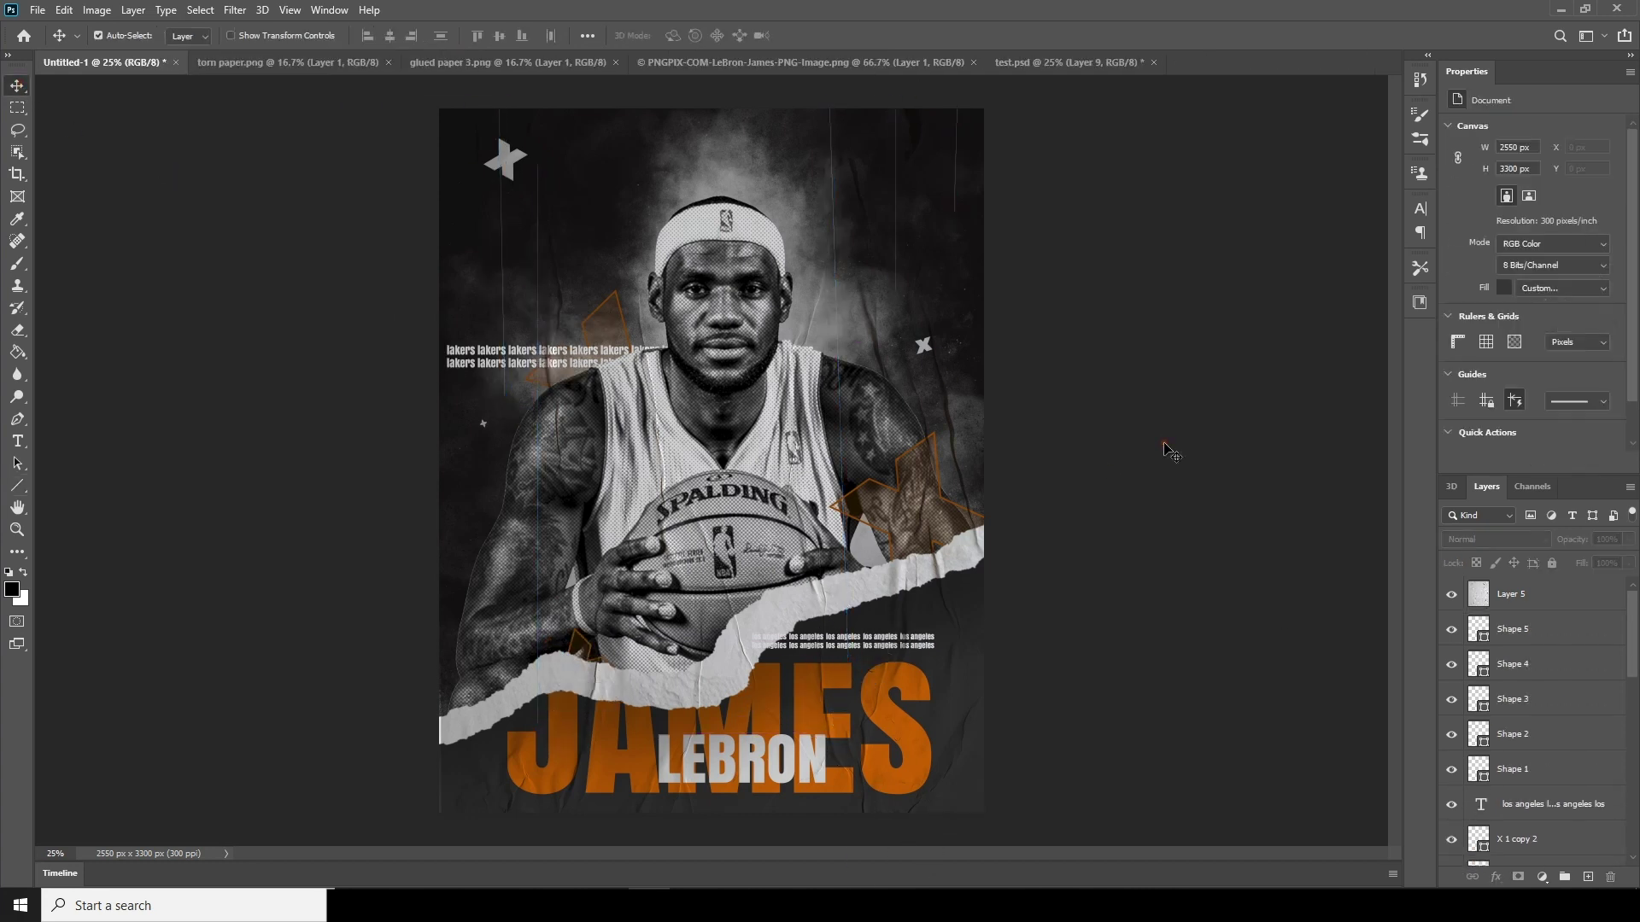
Examine the overall poster composition with the thin vertical lines at different magnifications.
scroll(1164, 450, down, 2)
scroll(1170, 453, up, 1)
scroll(1170, 453, up, 1)
scroll(1170, 453, up, 1)
scroll(1169, 453, down, 2)
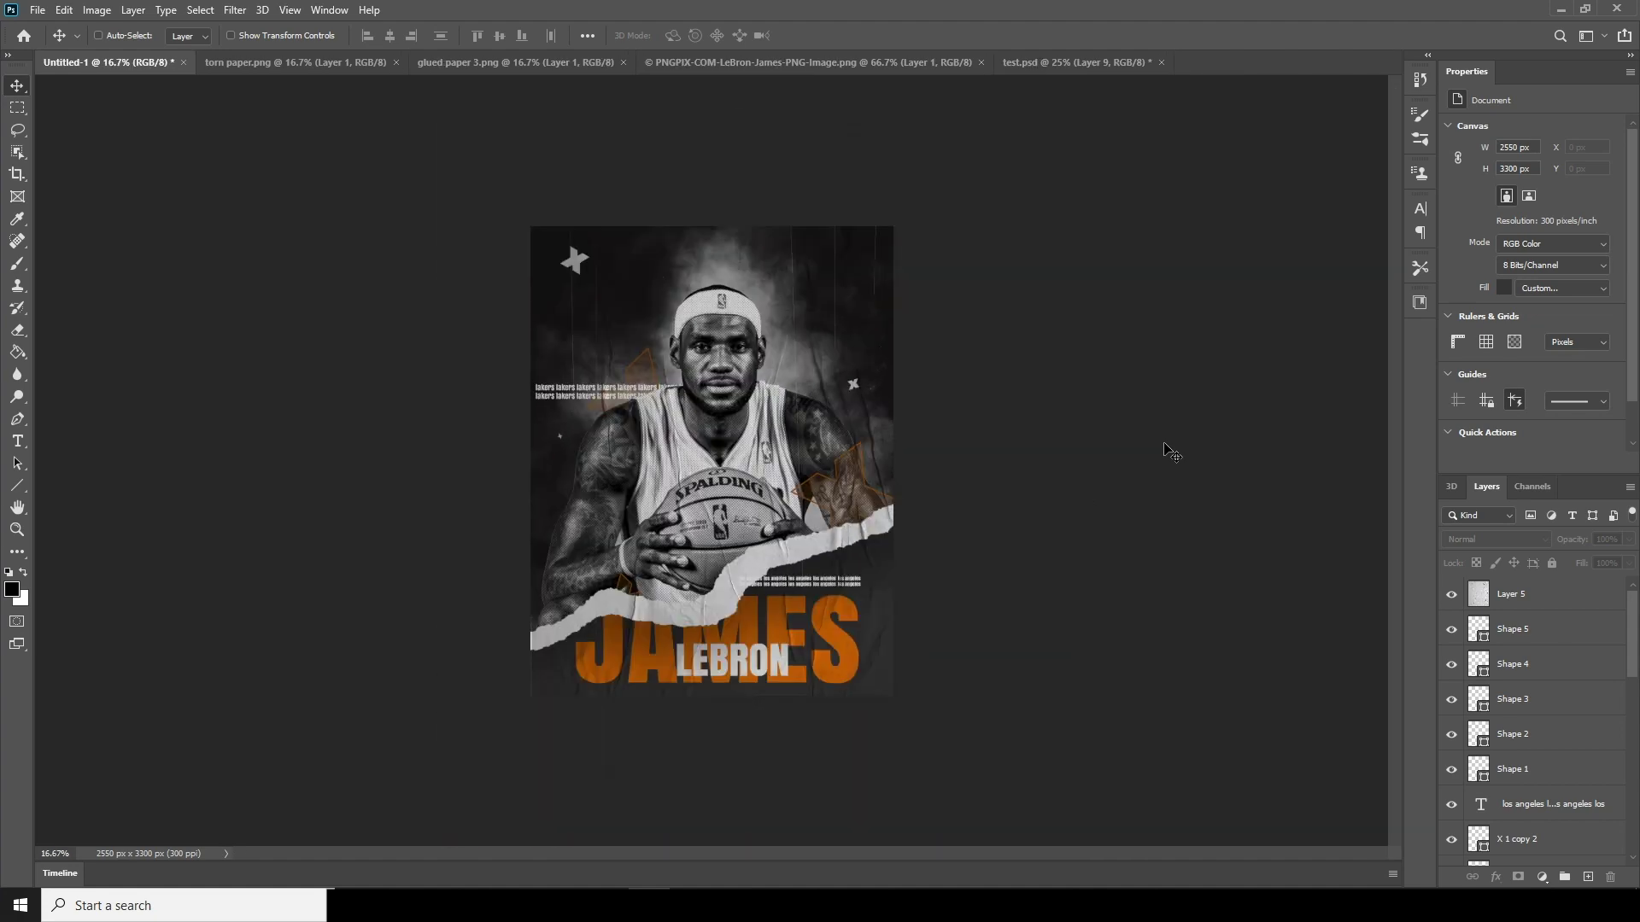
scroll(1170, 453, up, 1)
scroll(1170, 452, down, 1)
scroll(1170, 453, up, 1)
scroll(1170, 453, down, 1)
scroll(1170, 452, up, 1)
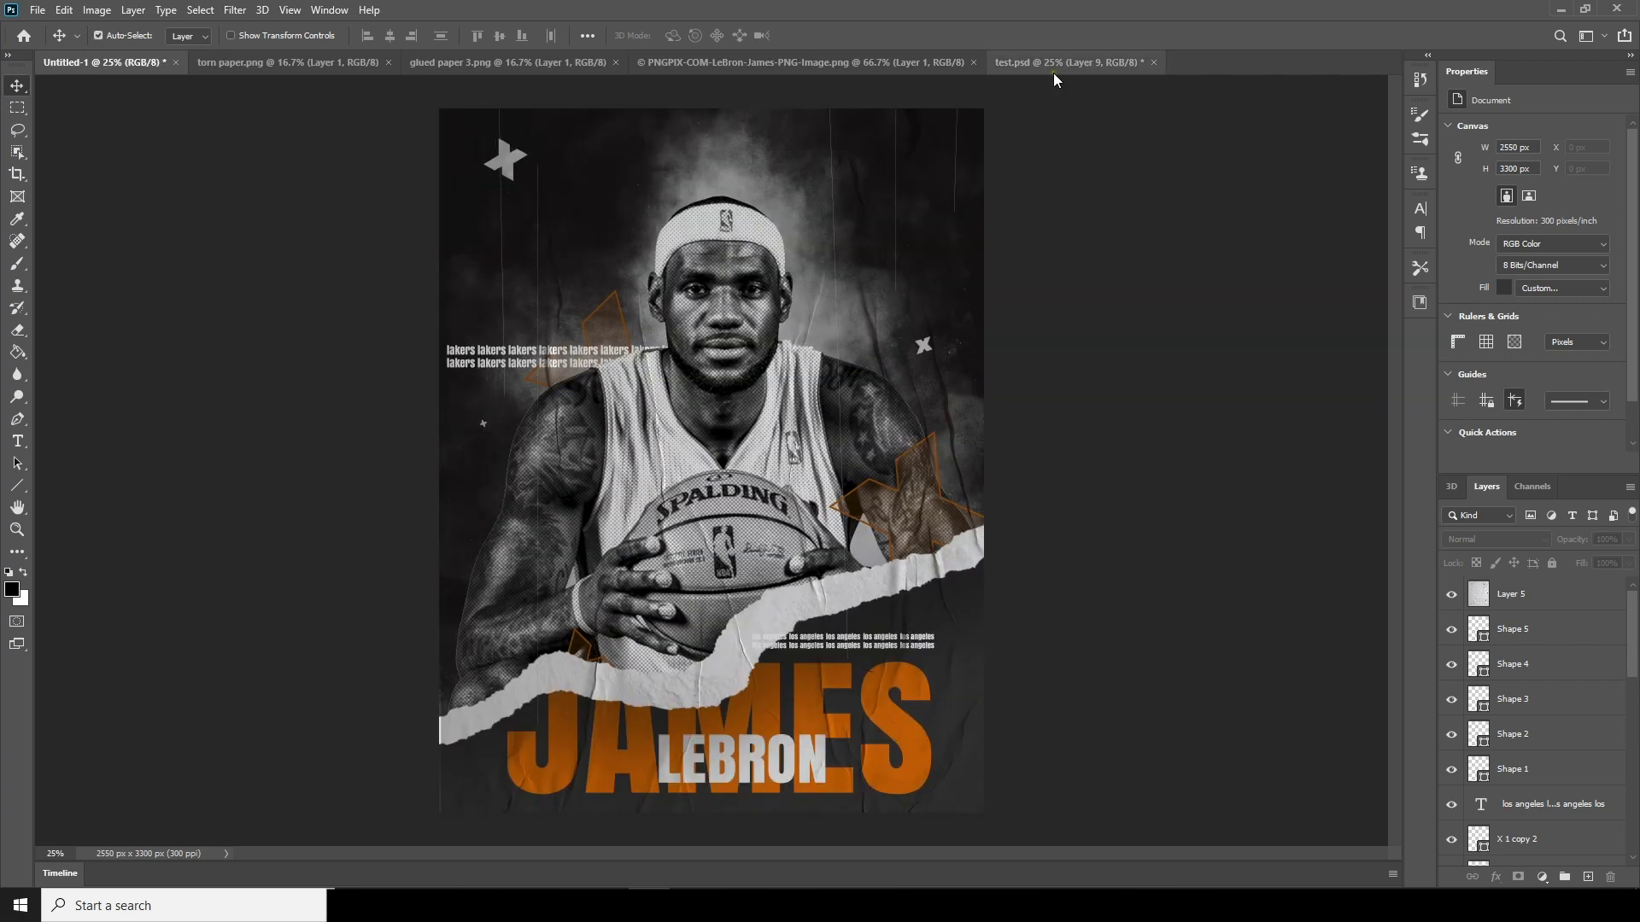
Stamp all visible layers into a new merged layer above the glued-paper texture layer.
click(1516, 594)
key(ctrl)
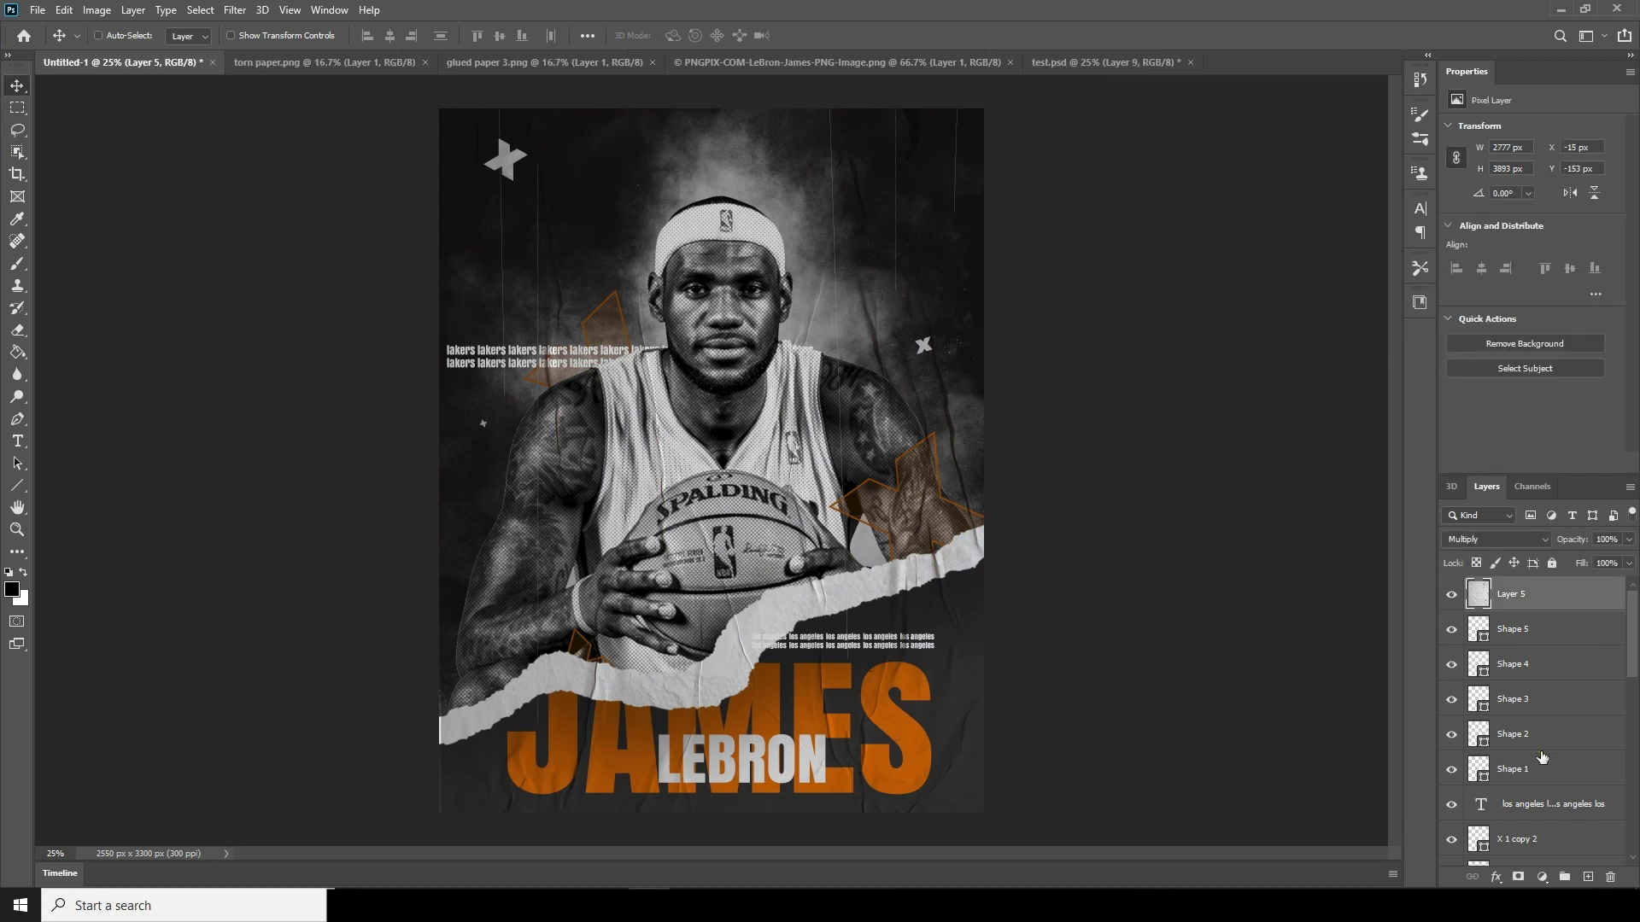
key(ctrl+shift+alt+e)
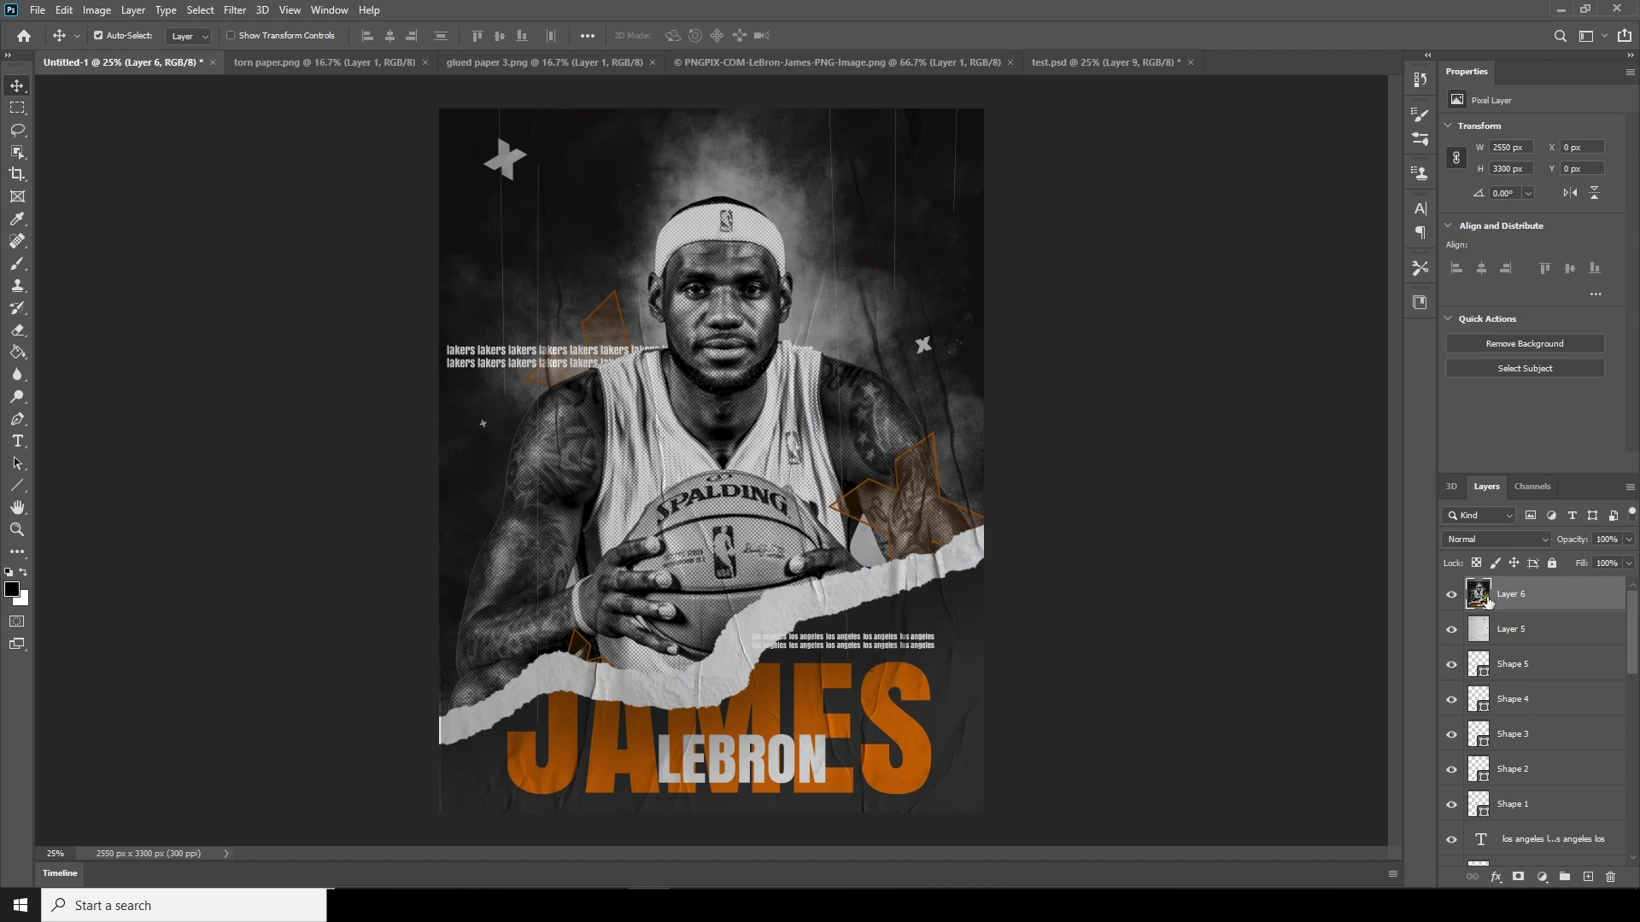
Open the Camera Raw filter on the merged layer and set Clarity to +14 and Vibrance to -15.
click(234, 9)
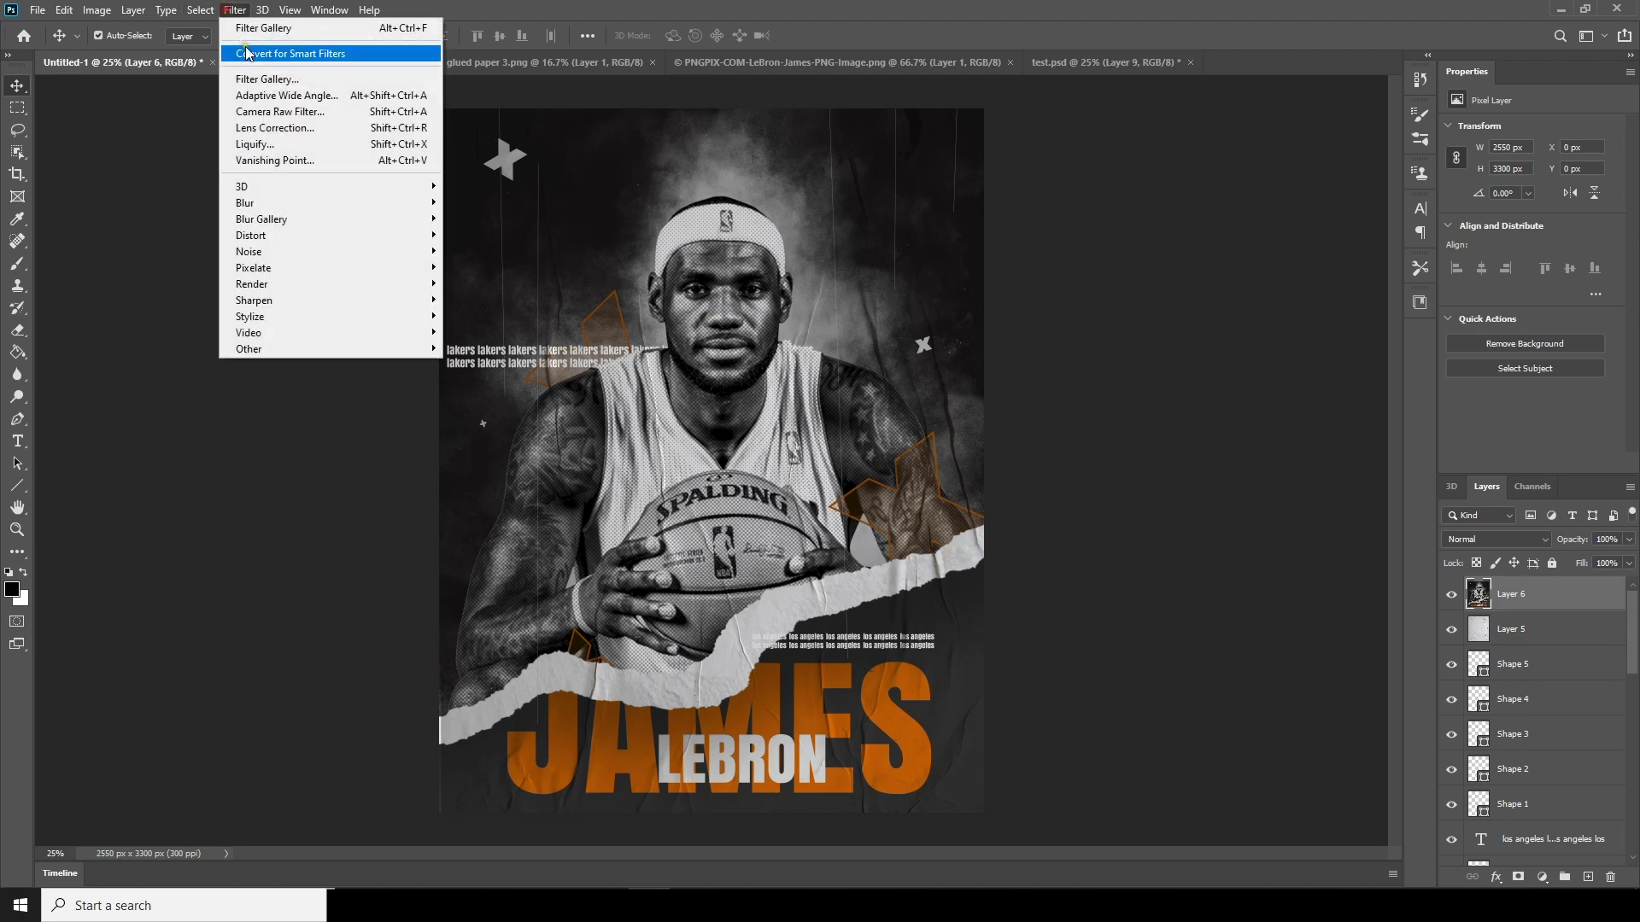
click(289, 111)
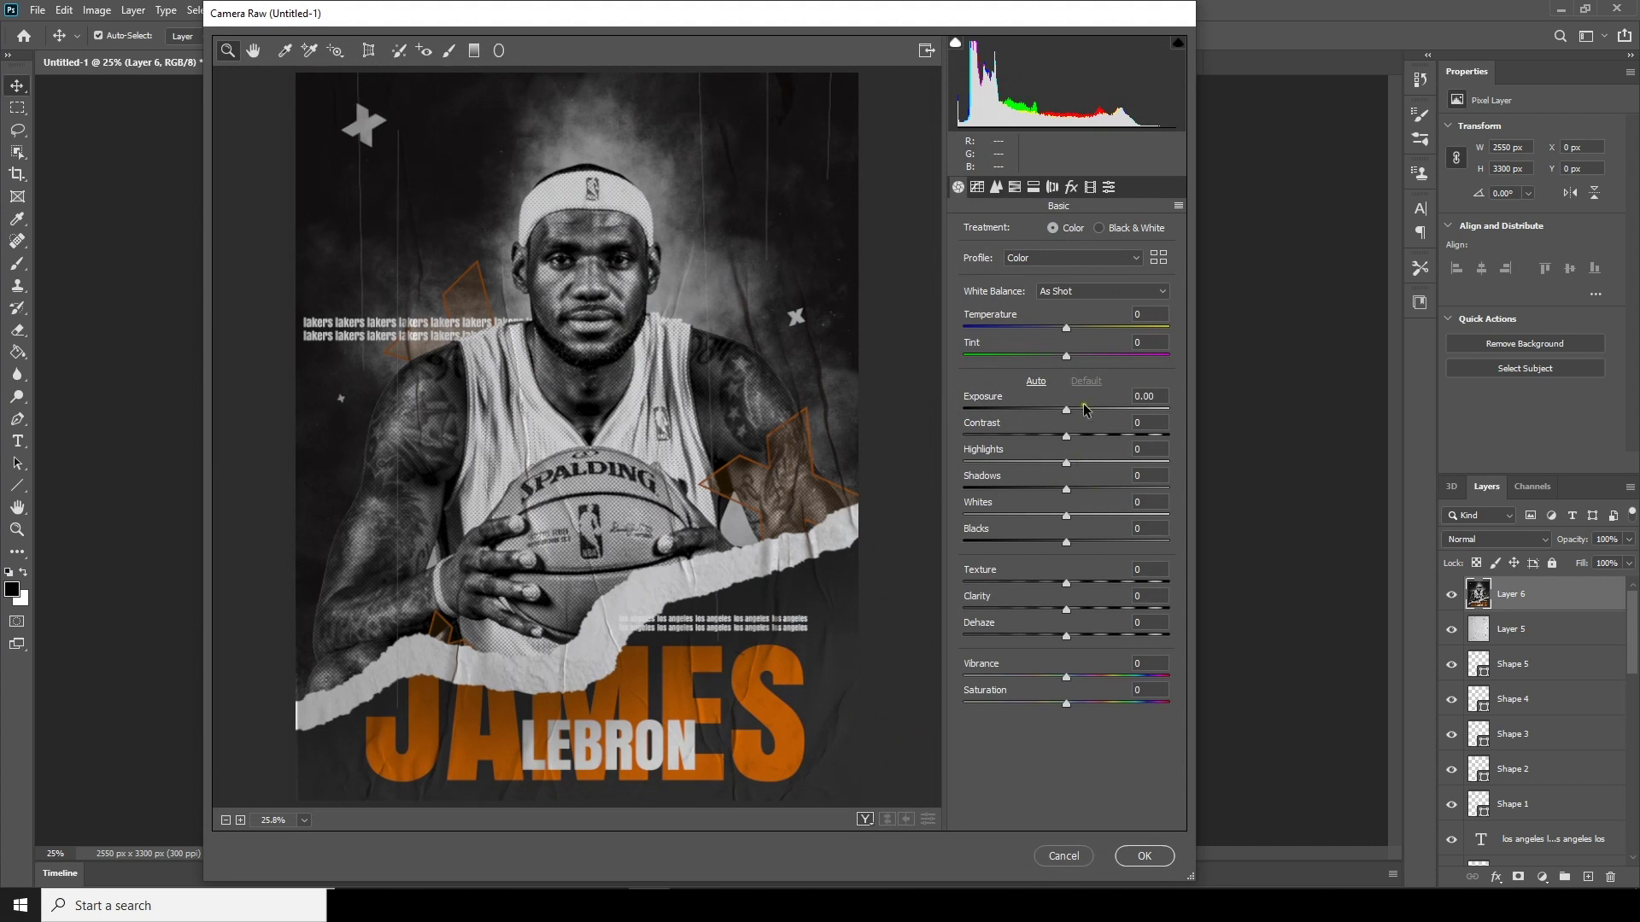
click(1082, 609)
click(1051, 676)
drag(1055, 680, 1051, 677)
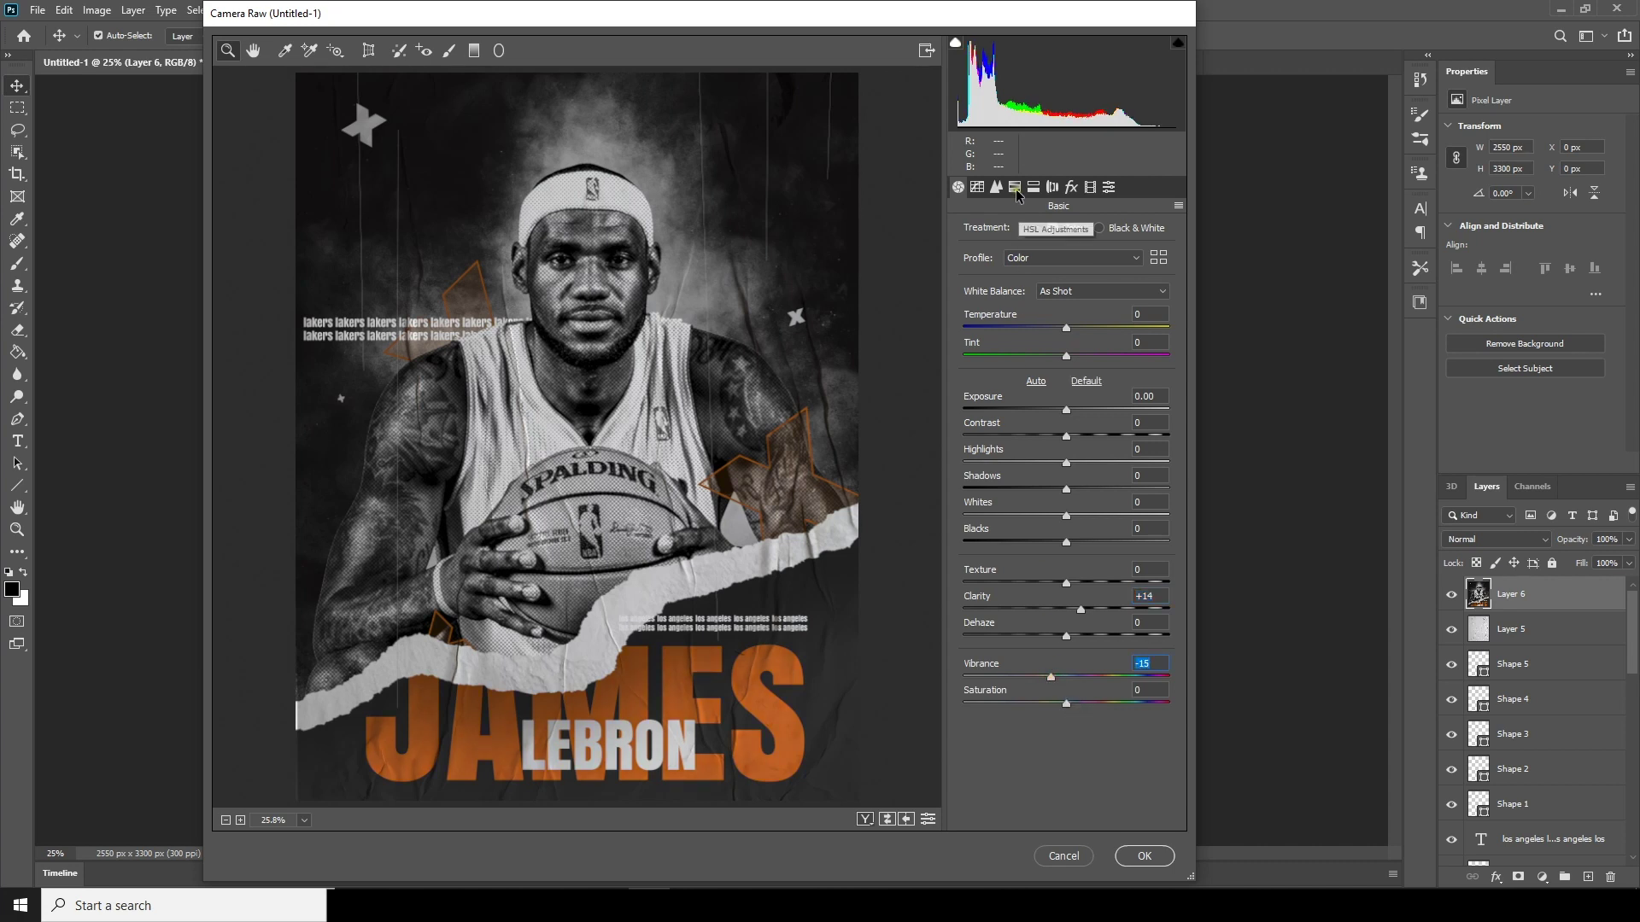
Set the Camera Raw grain amount to 16 and the post-crop vignetting amount to -29.
click(1070, 190)
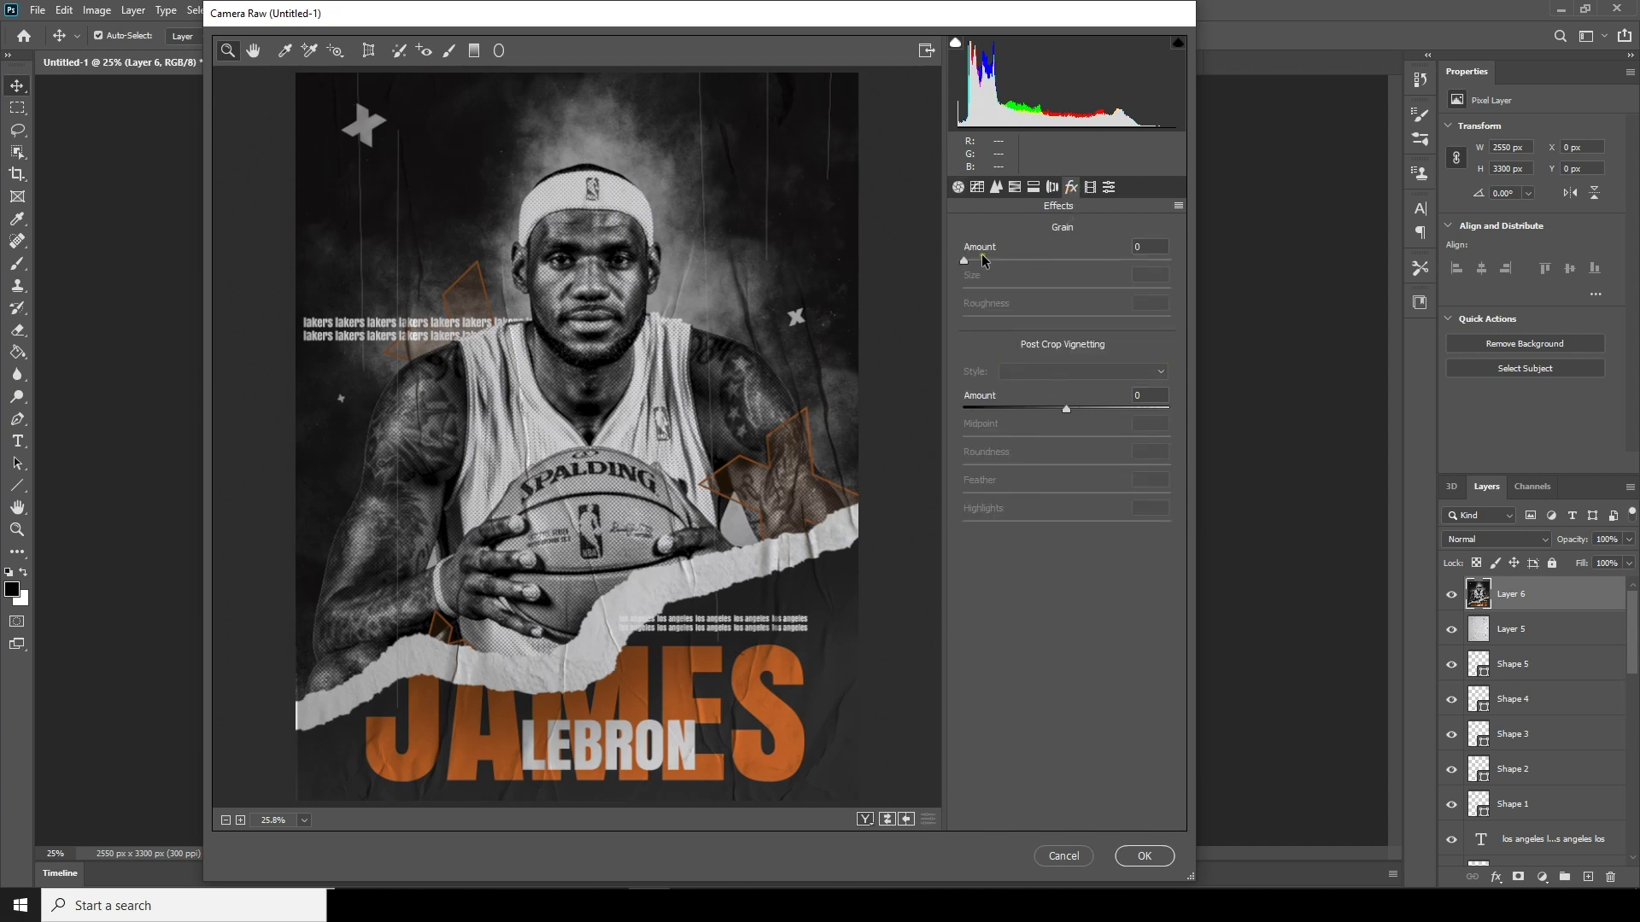
drag(979, 260, 996, 259)
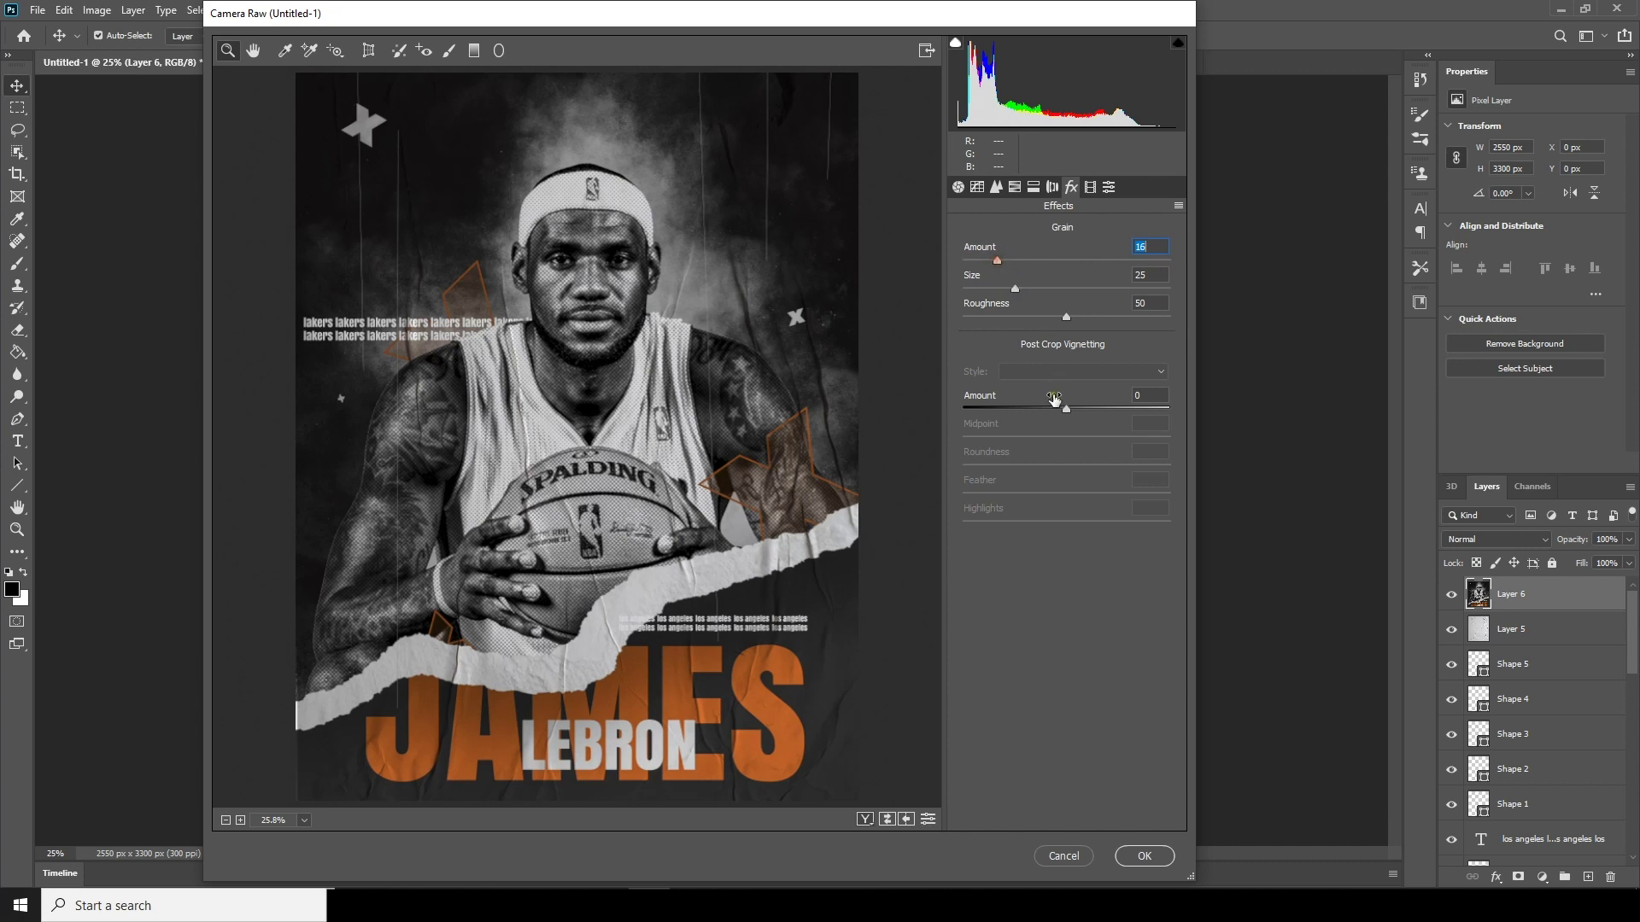
drag(1062, 410, 1035, 413)
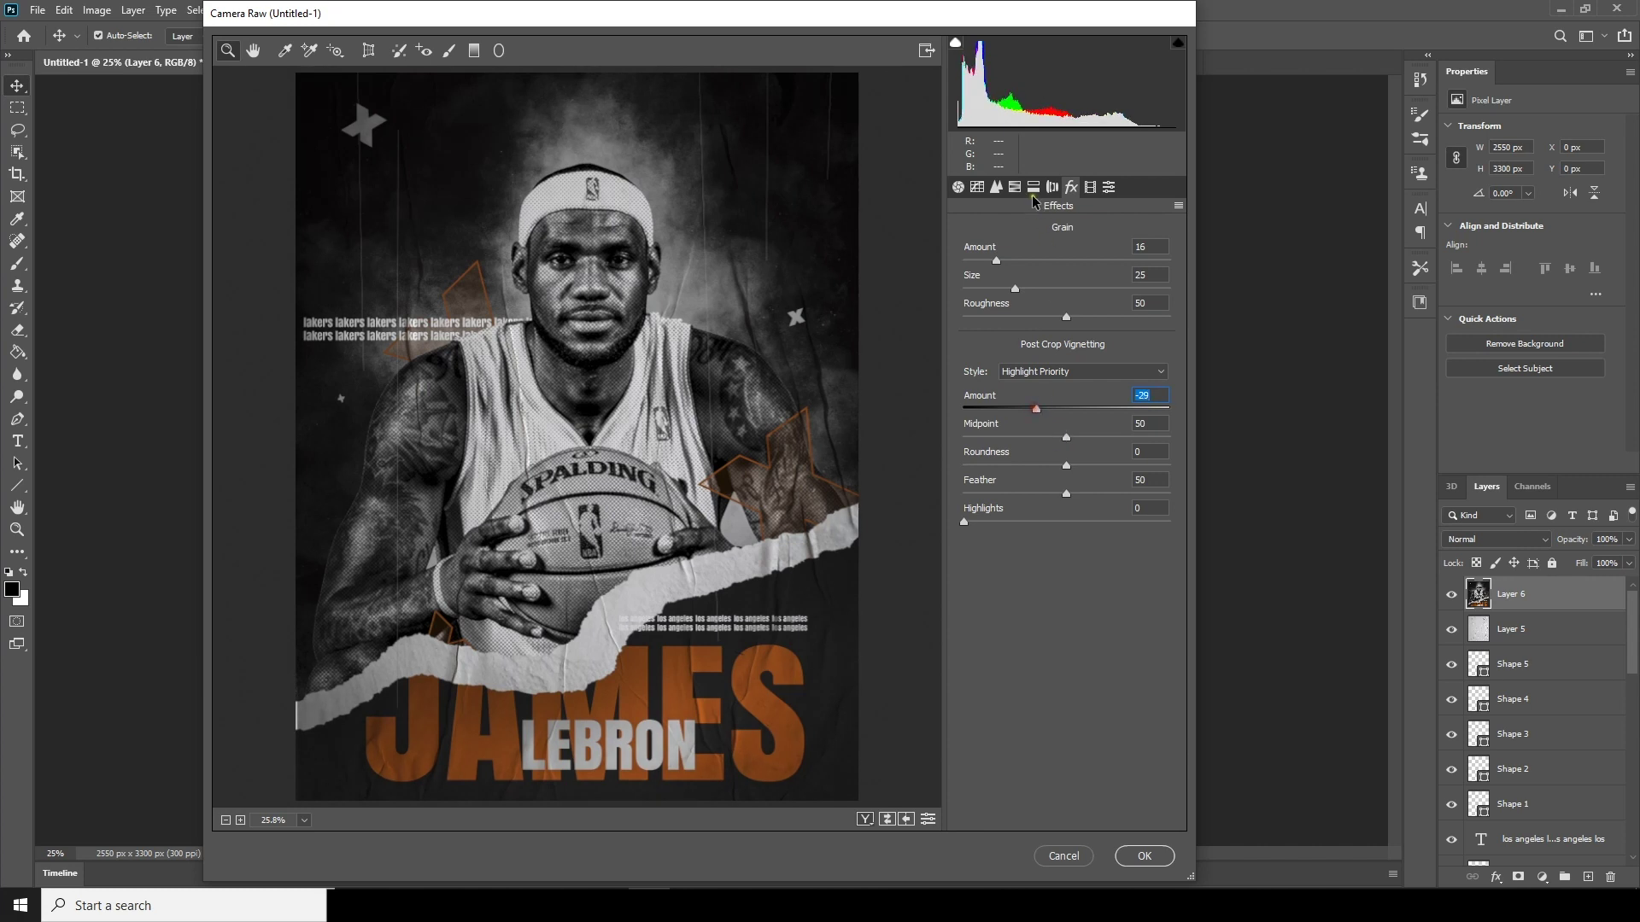
Set the sharpening amount to 12 and the parametric tone curve's Shadows to +34, and apply the Camera Raw filter.
click(996, 186)
drag(980, 254, 980, 258)
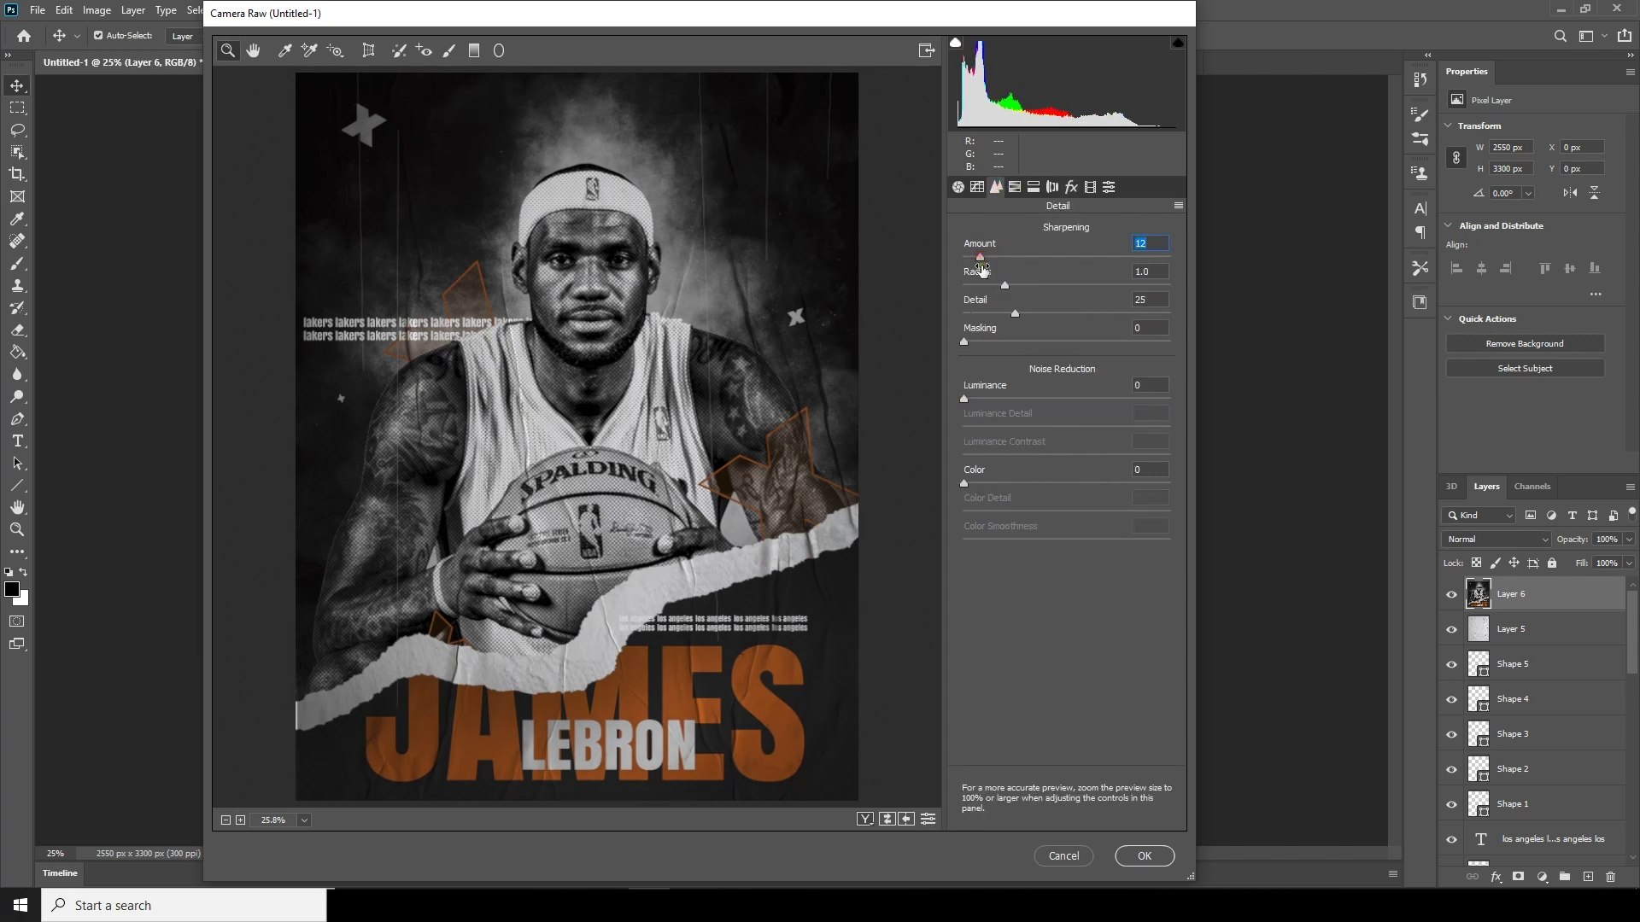
click(977, 187)
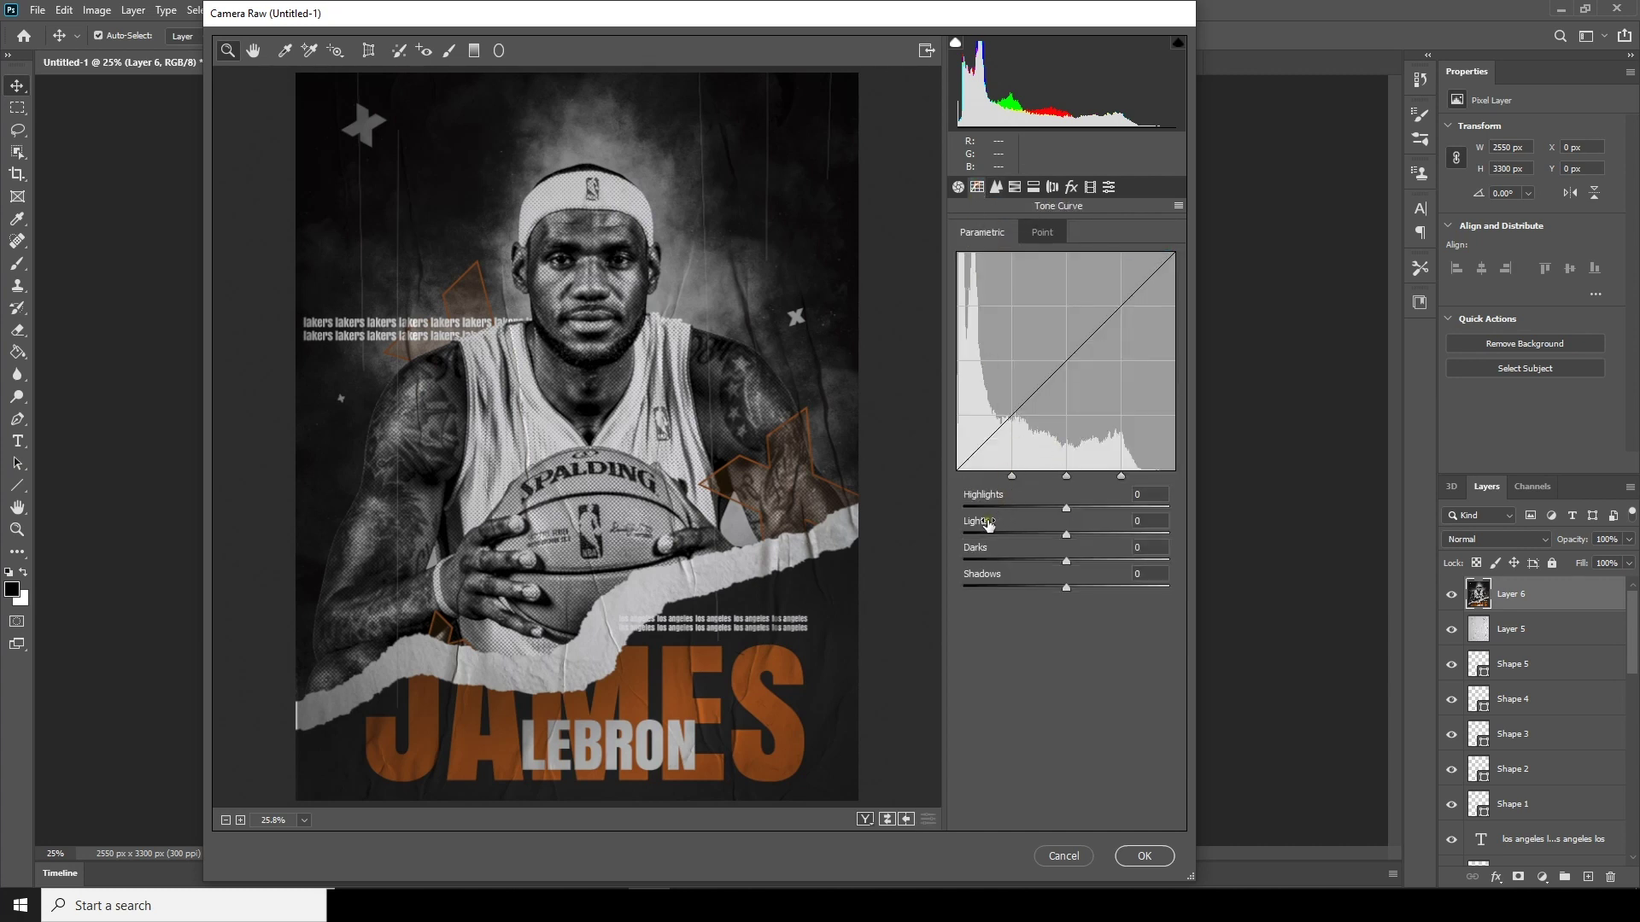
drag(1066, 589, 1102, 589)
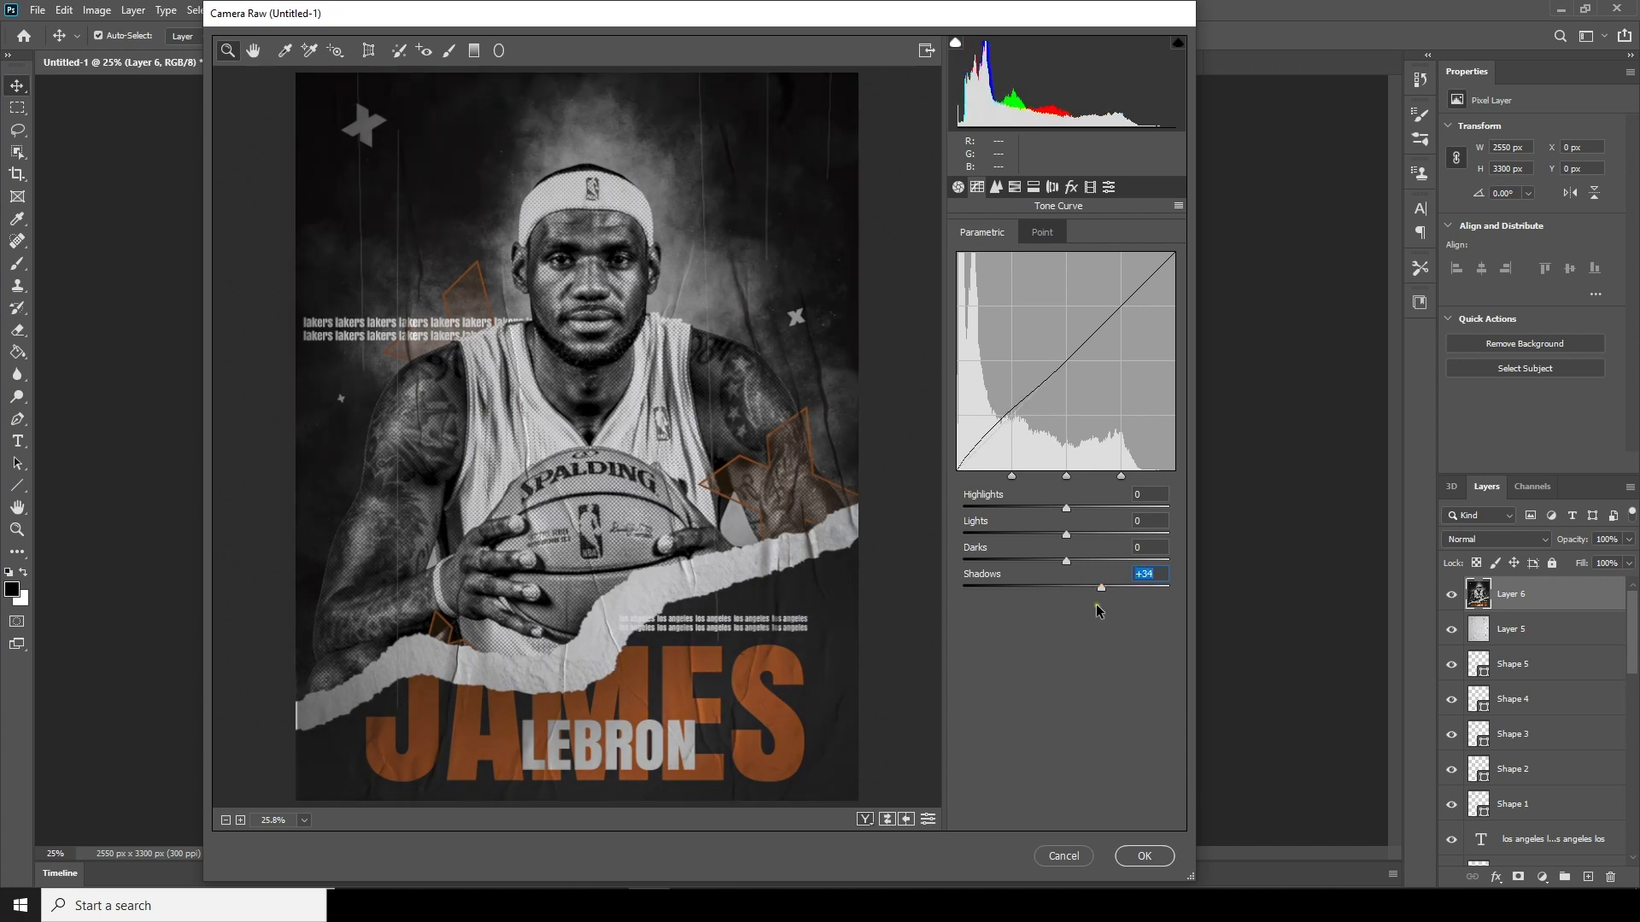
click(1134, 862)
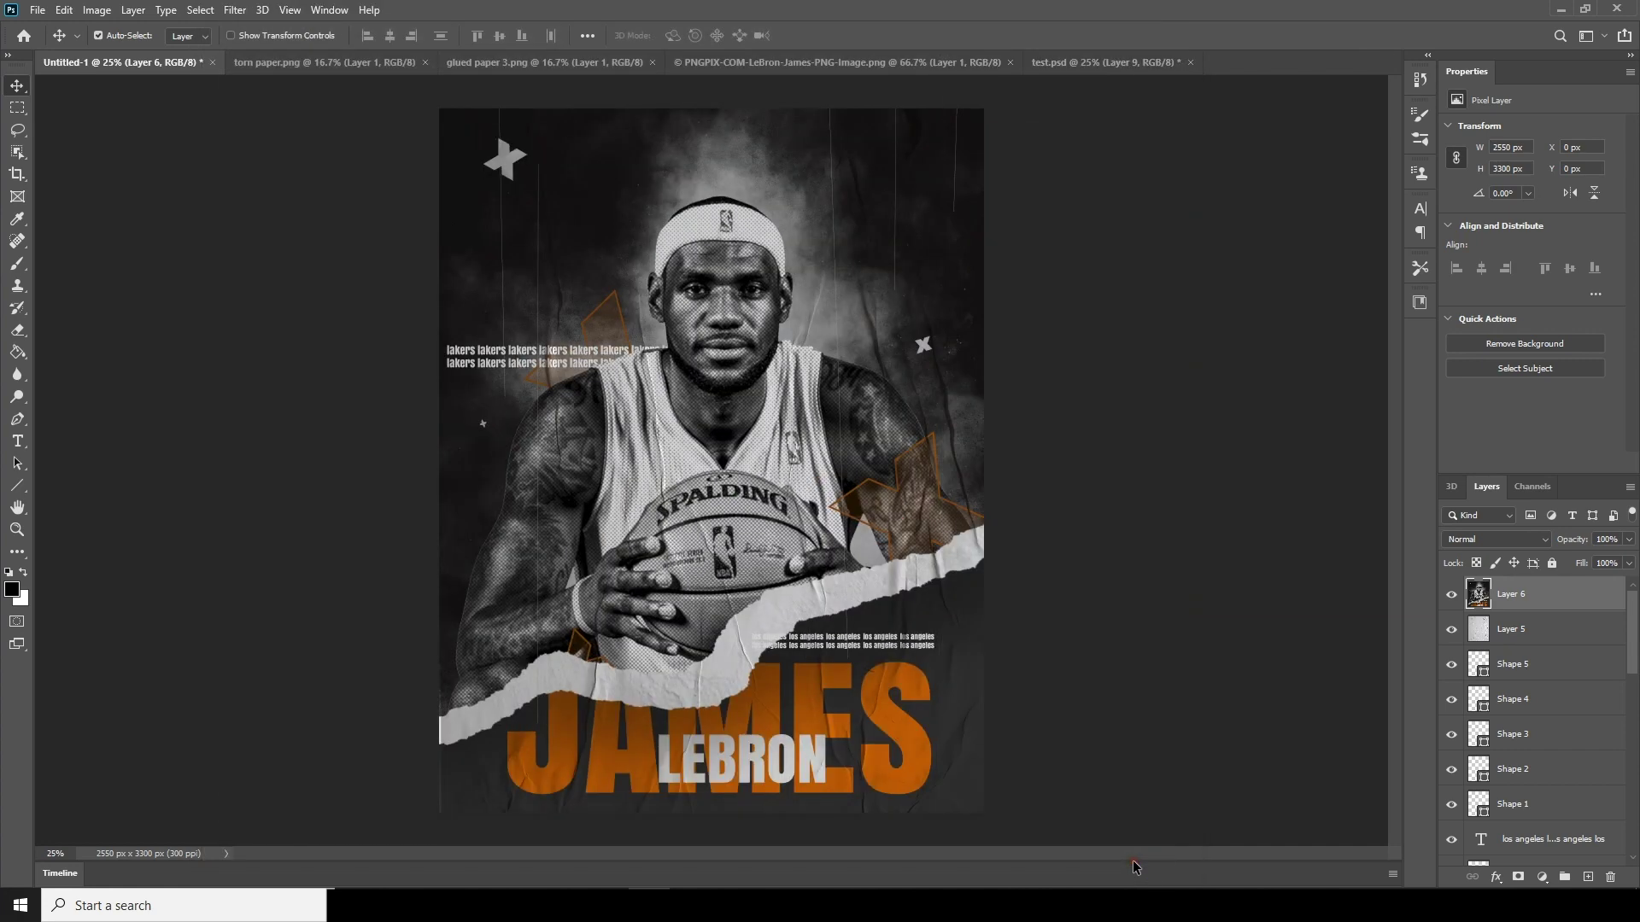